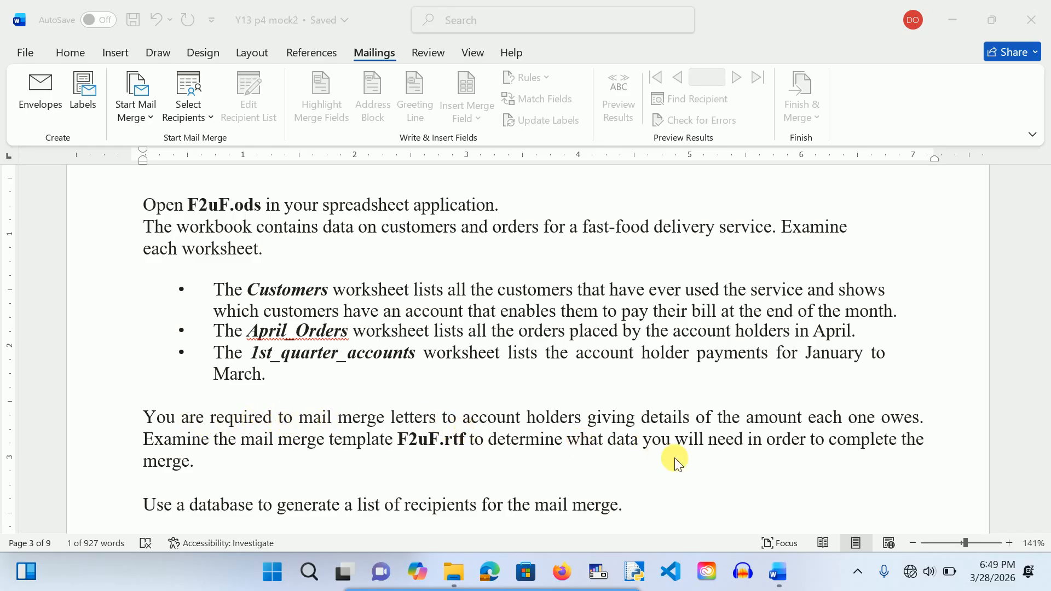
Step: Read through the task instructions document around the April300Letters_ file name and the [30] mark
{"action": "left_click", "coordinate": [768, 438]}
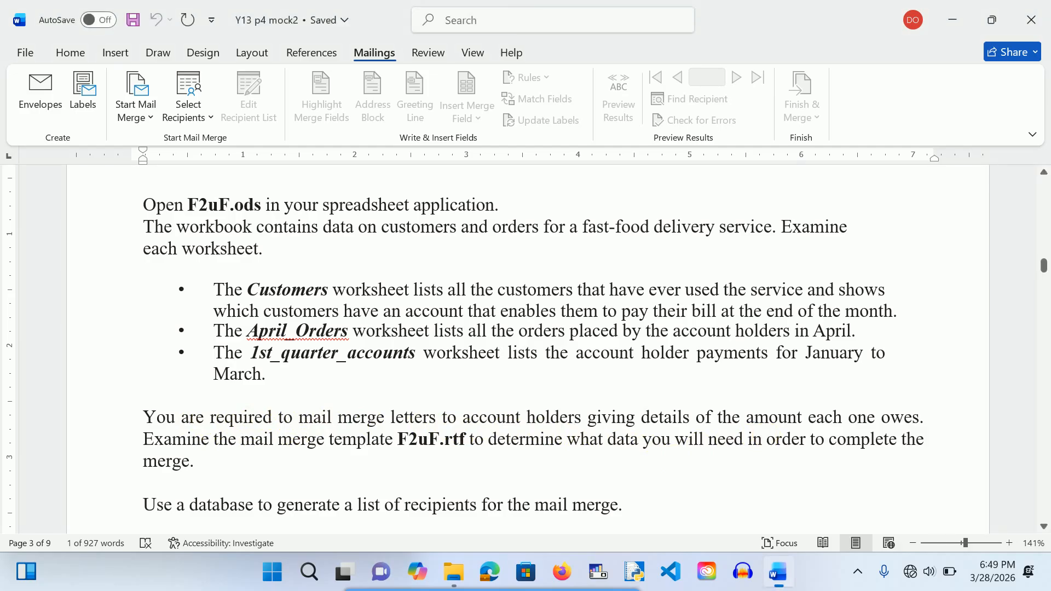
{"action": "scroll", "coordinate": [533, 349], "scroll_direction": "down", "scroll_amount": 2}
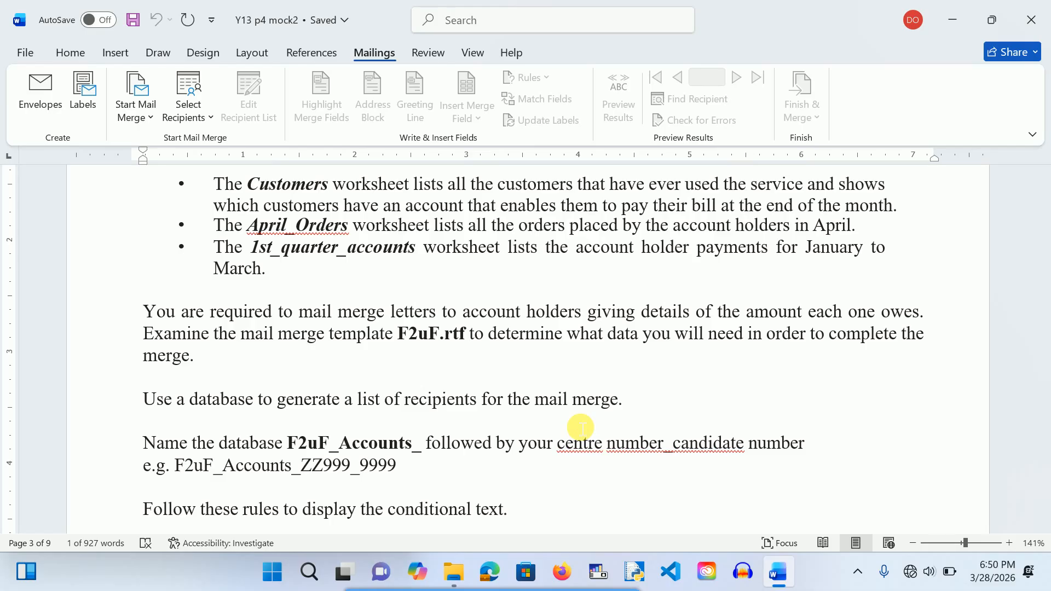
{"action": "scroll", "coordinate": [581, 427], "scroll_direction": "down", "scroll_amount": 4}
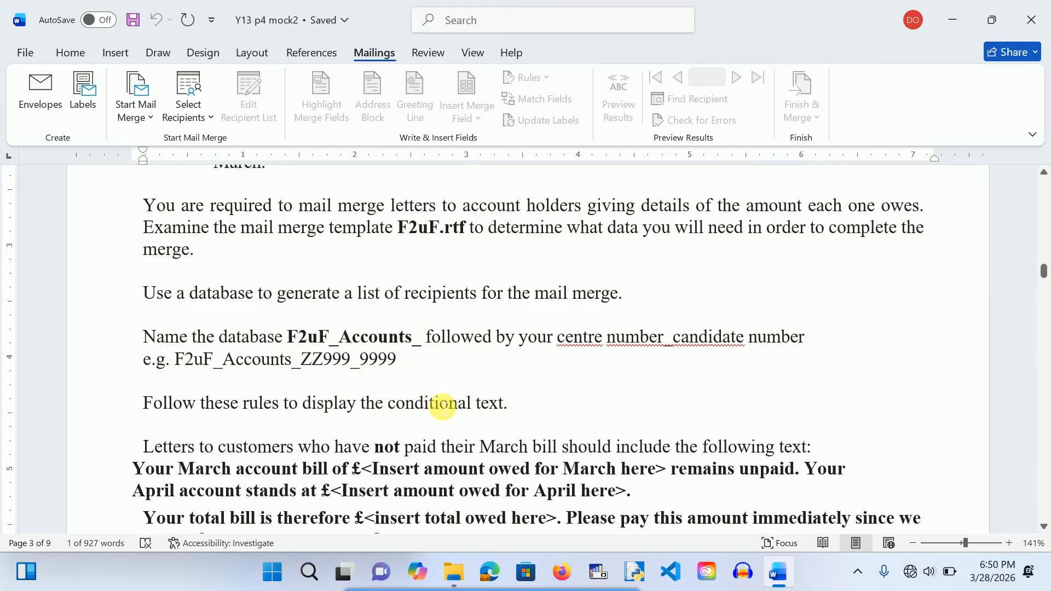
{"action": "scroll", "coordinate": [443, 407], "scroll_direction": "down", "scroll_amount": 3}
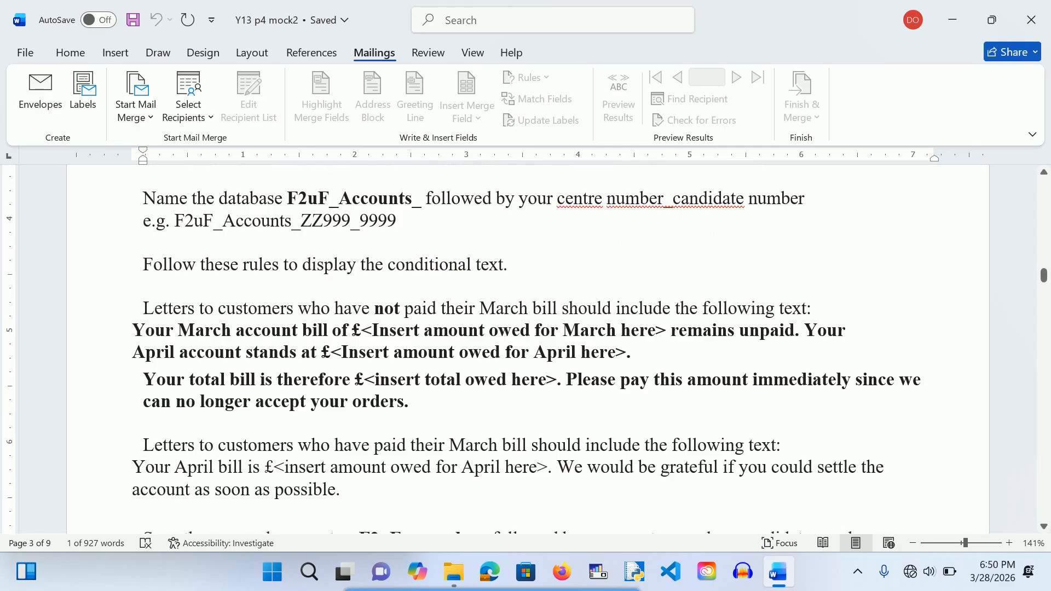
{"action": "scroll", "coordinate": [493, 377], "scroll_direction": "down", "scroll_amount": 2}
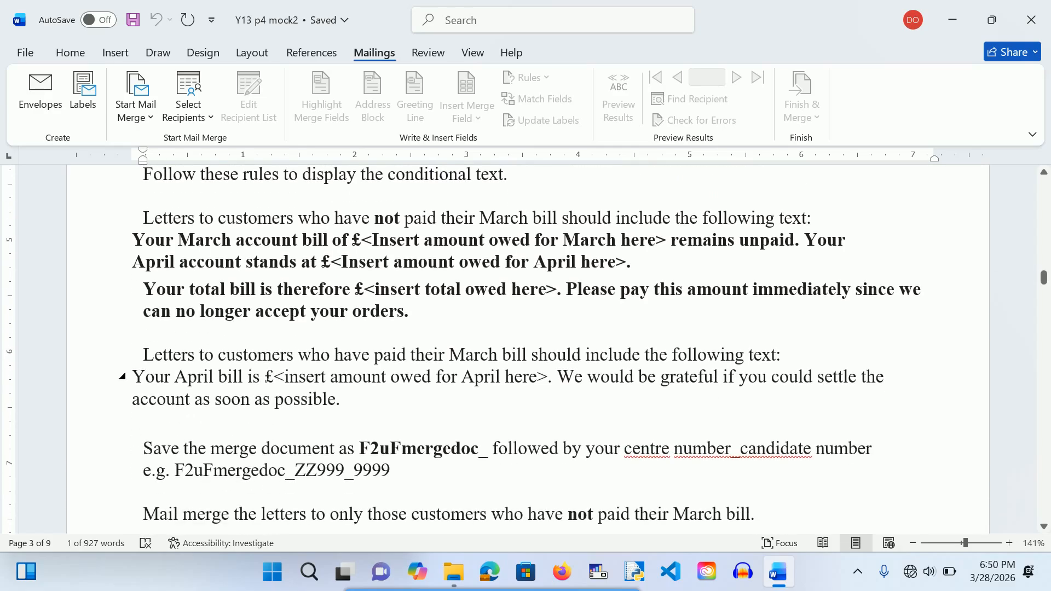
{"action": "scroll", "coordinate": [267, 259], "scroll_direction": "down", "scroll_amount": 3}
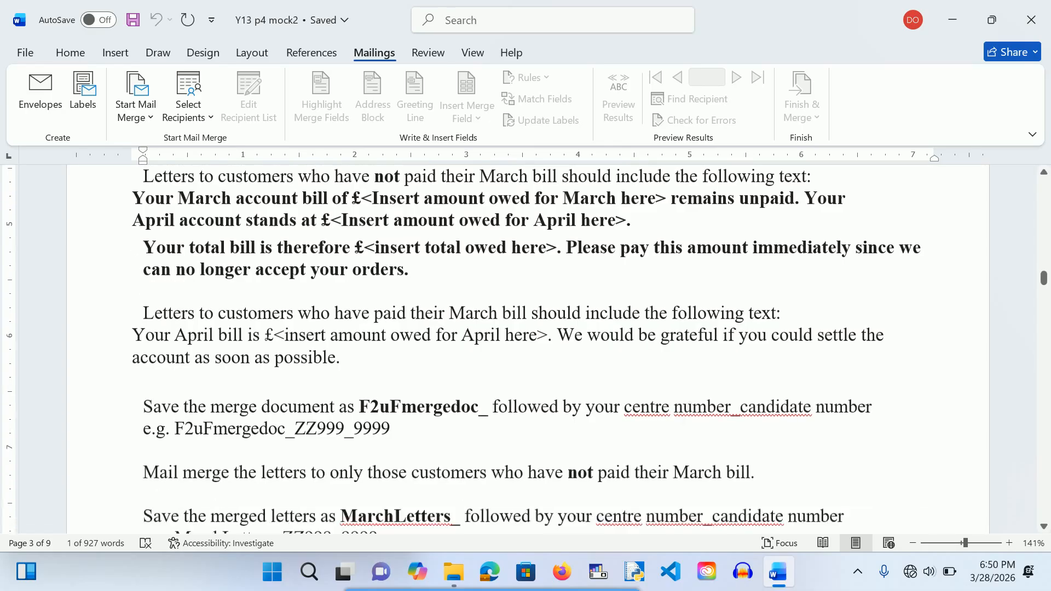
{"action": "scroll", "coordinate": [266, 259], "scroll_direction": "down", "scroll_amount": 3}
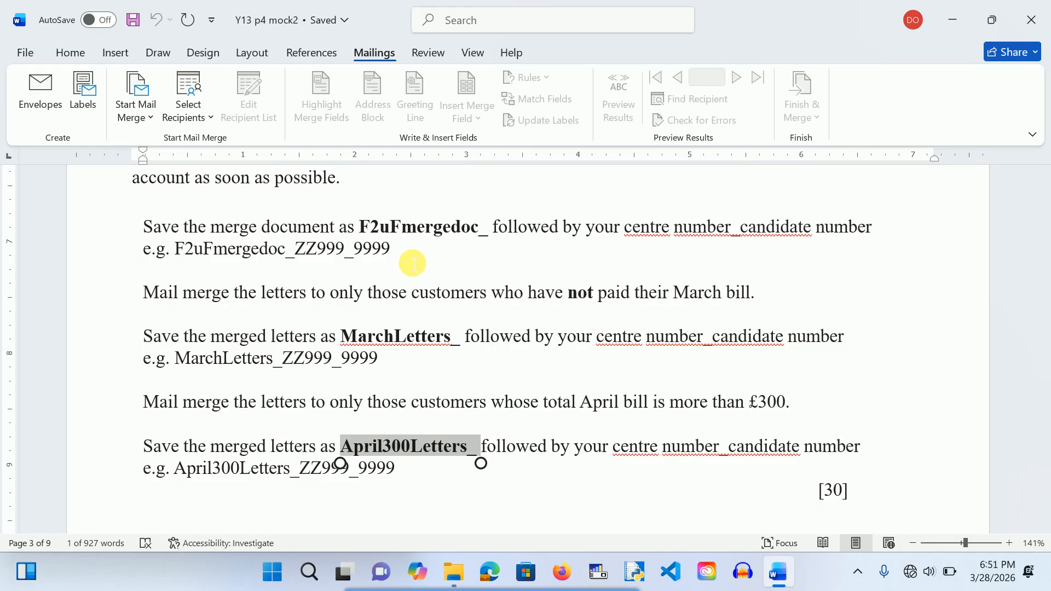
{"action": "left_click", "coordinate": [483, 501]}
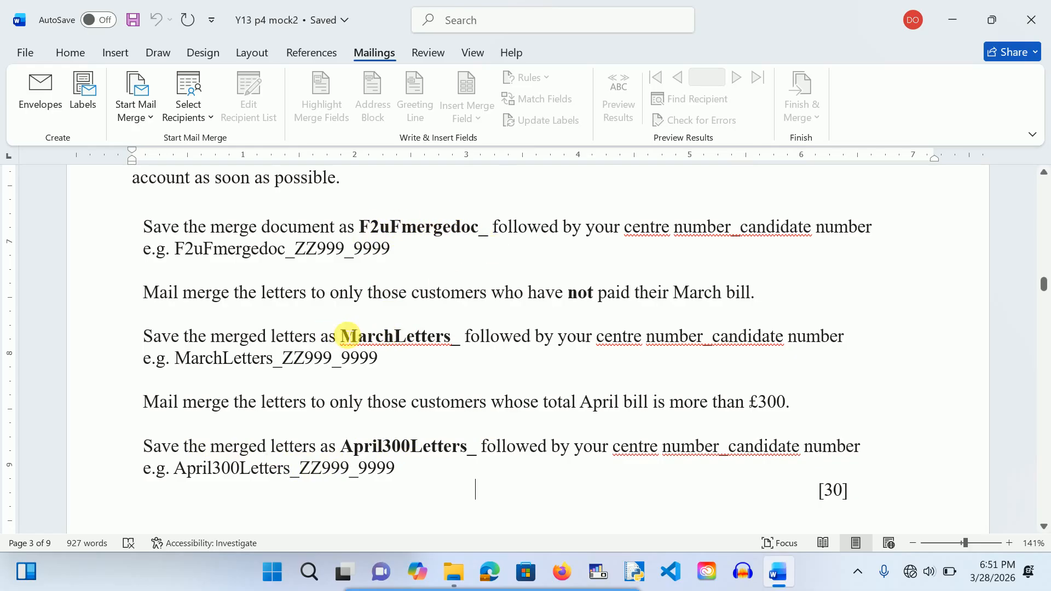
{"action": "left_click", "coordinate": [483, 487]}
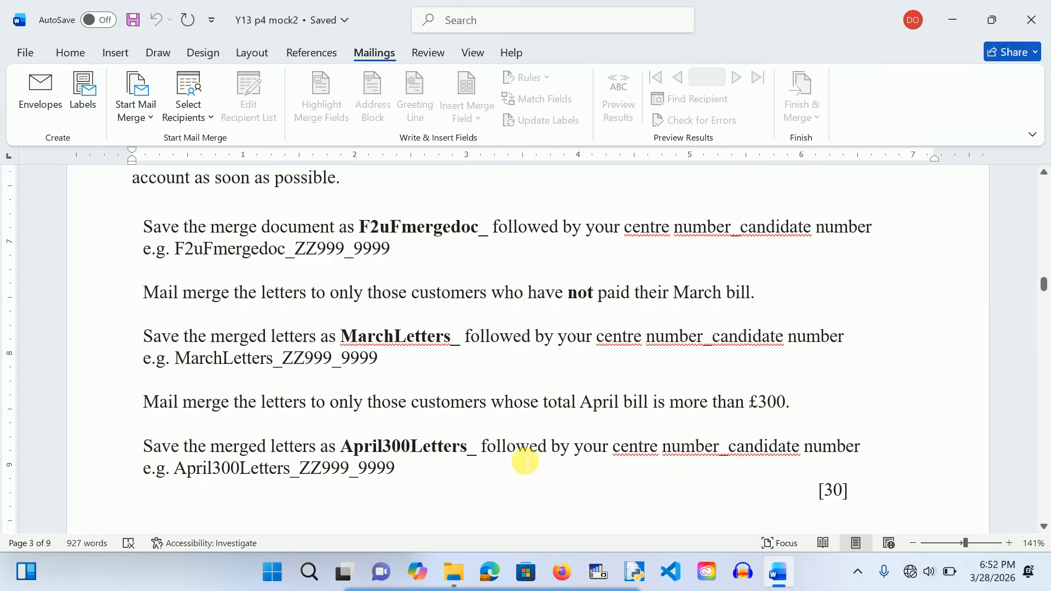
{"action": "scroll", "coordinate": [526, 462], "scroll_direction": "down", "scroll_amount": 3}
{"action": "scroll", "coordinate": [526, 462], "scroll_direction": "up", "scroll_amount": 2}
{"action": "left_click", "coordinate": [475, 457]}
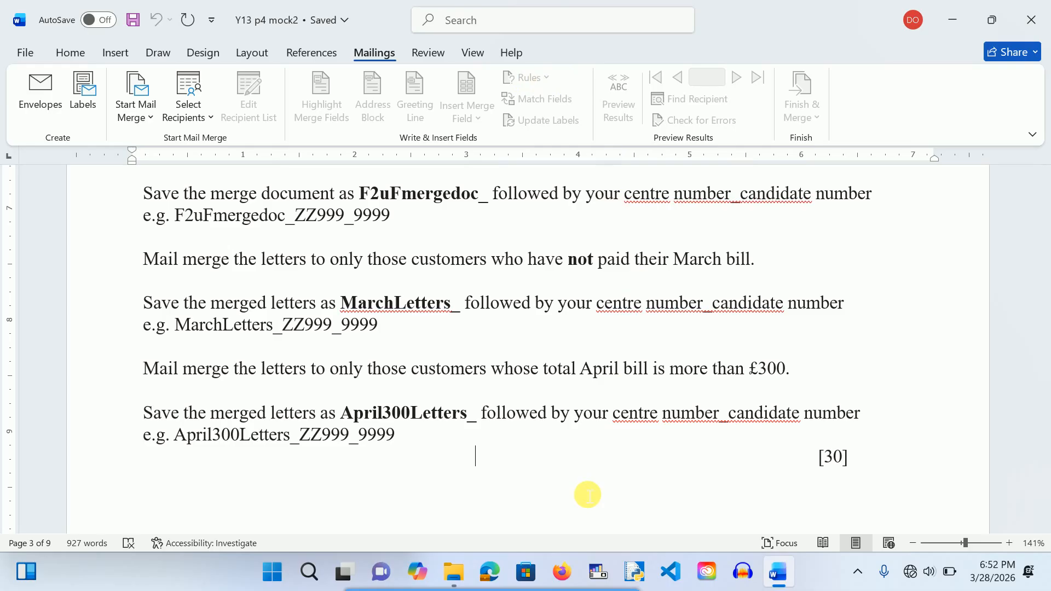
{"action": "scroll", "coordinate": [587, 495], "scroll_direction": "down", "scroll_amount": 1}
{"action": "scroll", "coordinate": [587, 495], "scroll_direction": "up", "scroll_amount": 2}
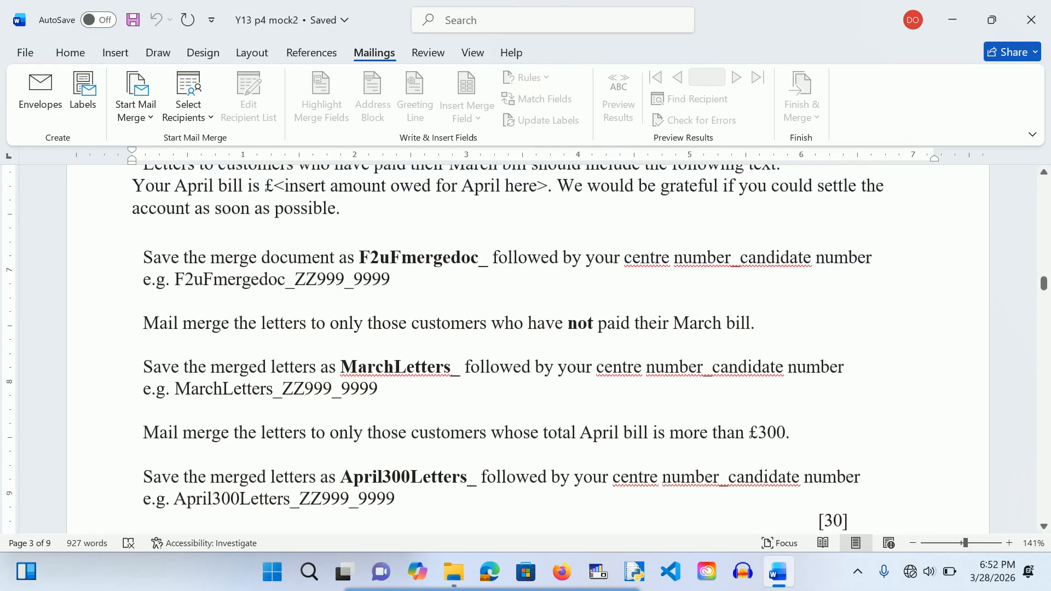
Step: Minimise Word and open the F2uF workbook in Excel from the mail merge exam folder
{"action": "left_click", "coordinate": [957, 14]}
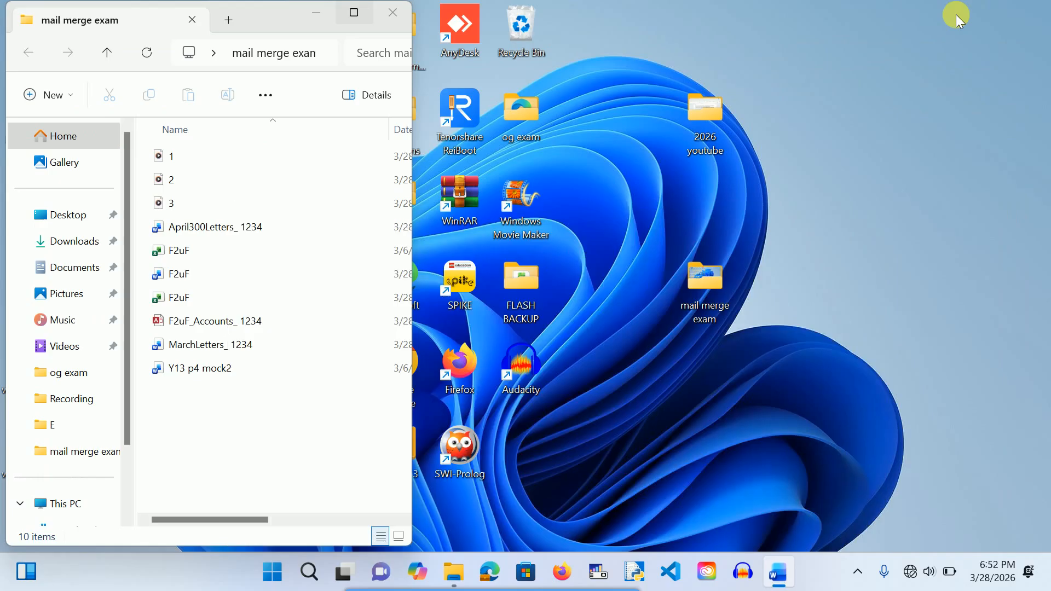
{"action": "left_click", "coordinate": [189, 250]}
{"action": "double_click", "coordinate": [188, 249]}
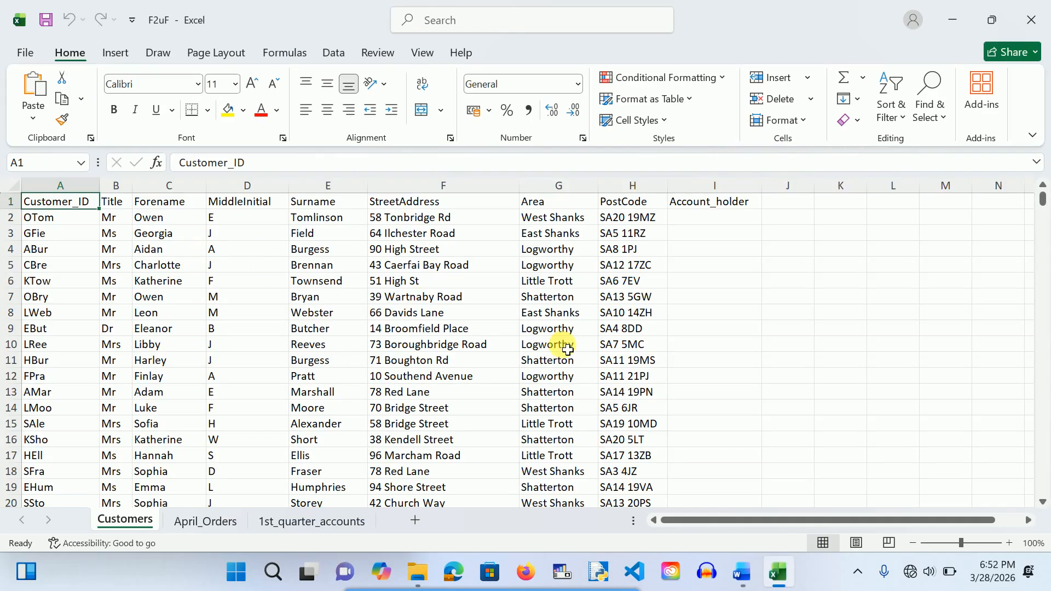
{"action": "scroll", "coordinate": [730, 403], "scroll_direction": "down", "scroll_amount": 20}
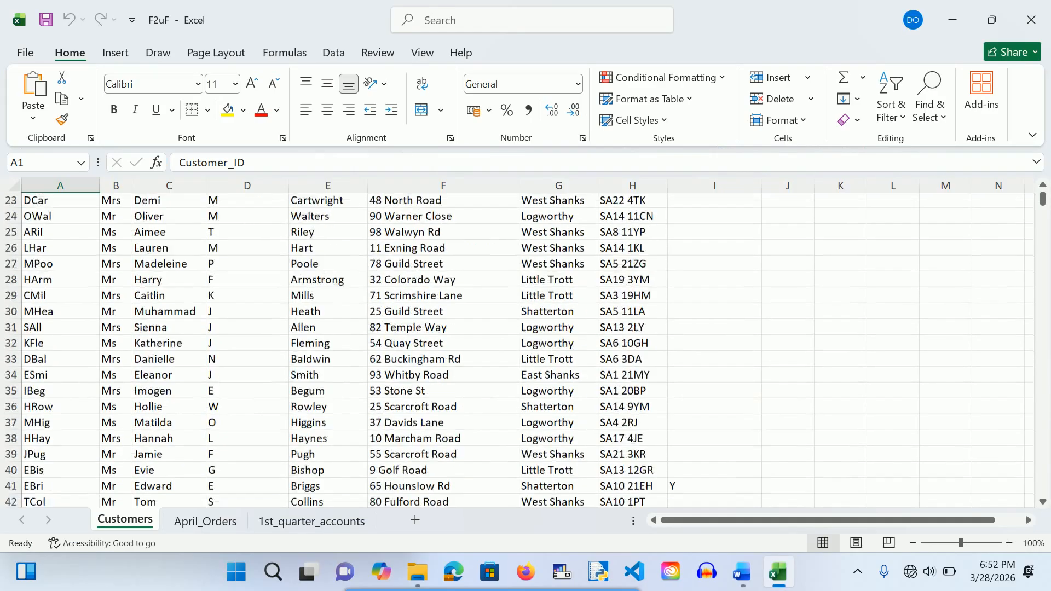
{"action": "scroll", "coordinate": [870, 311], "scroll_direction": "down", "scroll_amount": 10}
{"action": "scroll", "coordinate": [870, 311], "scroll_direction": "up", "scroll_amount": 20}
{"action": "scroll", "coordinate": [525, 351], "scroll_direction": "up", "scroll_amount": 10}
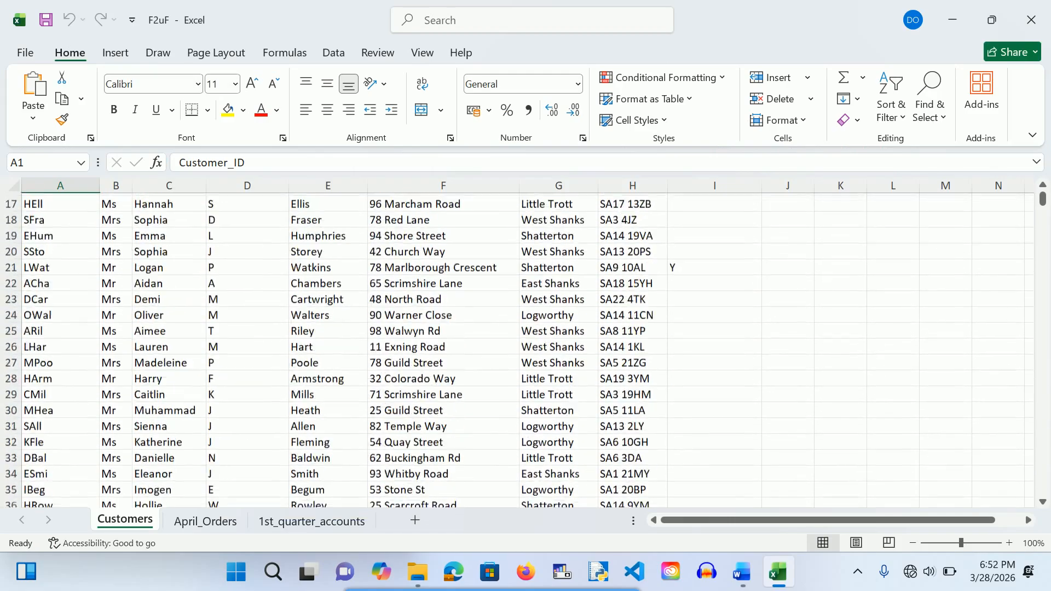
{"action": "scroll", "coordinate": [526, 350], "scroll_direction": "down", "scroll_amount": 7}
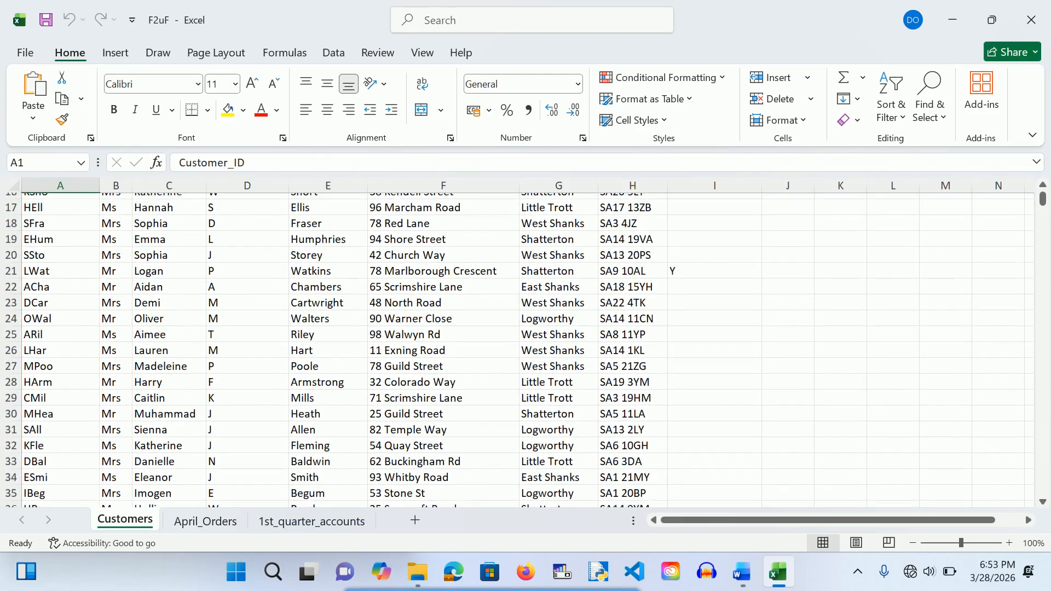
{"action": "scroll", "coordinate": [526, 351], "scroll_direction": "up", "scroll_amount": 7}
{"action": "scroll", "coordinate": [526, 350], "scroll_direction": "down", "scroll_amount": 5}
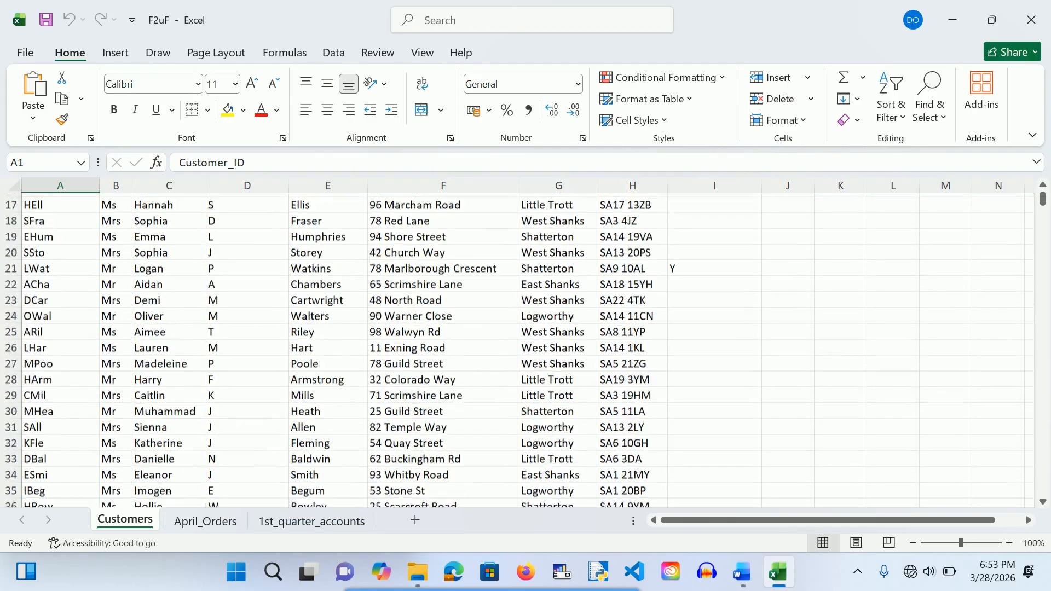
{"action": "scroll", "coordinate": [526, 350], "scroll_direction": "down", "scroll_amount": 13}
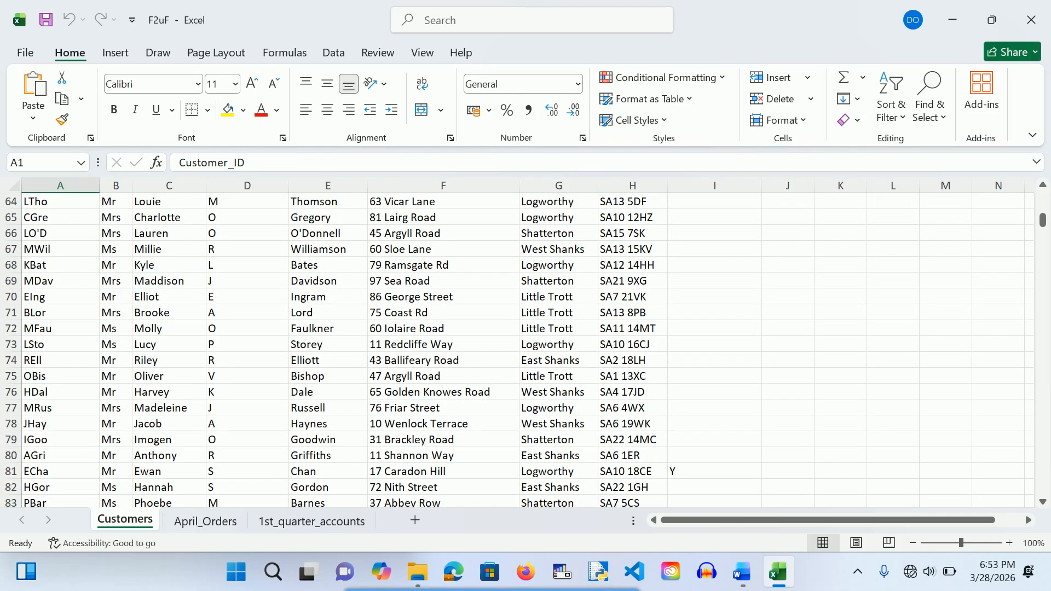
{"action": "scroll", "coordinate": [525, 351], "scroll_direction": "down", "scroll_amount": 18}
{"action": "scroll", "coordinate": [526, 351], "scroll_direction": "down", "scroll_amount": 20}
{"action": "scroll", "coordinate": [526, 351], "scroll_direction": "up", "scroll_amount": 7}
{"action": "scroll", "coordinate": [526, 350], "scroll_direction": "up", "scroll_amount": 20}
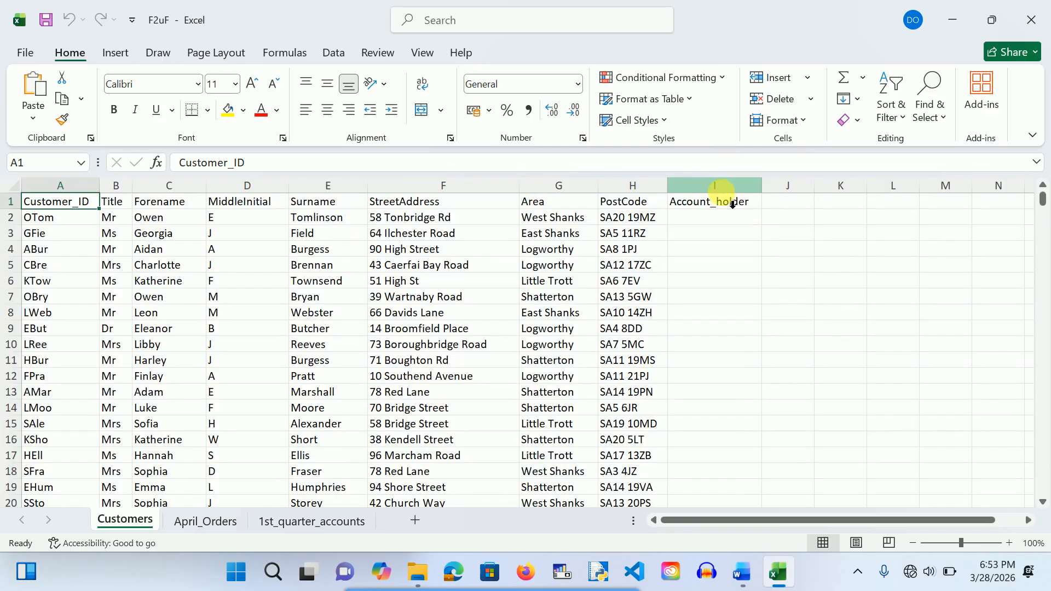
{"action": "left_click", "coordinate": [714, 188]}
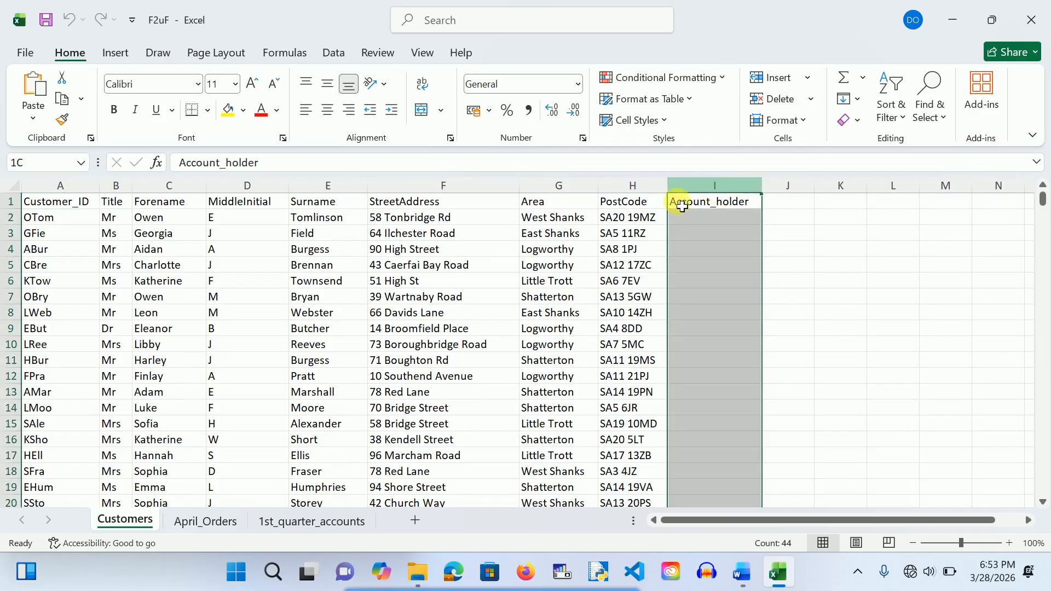
Step: Sort the Customers table A to Z by Account_holder, expanding the selection
{"action": "right_click", "coordinate": [703, 242]}
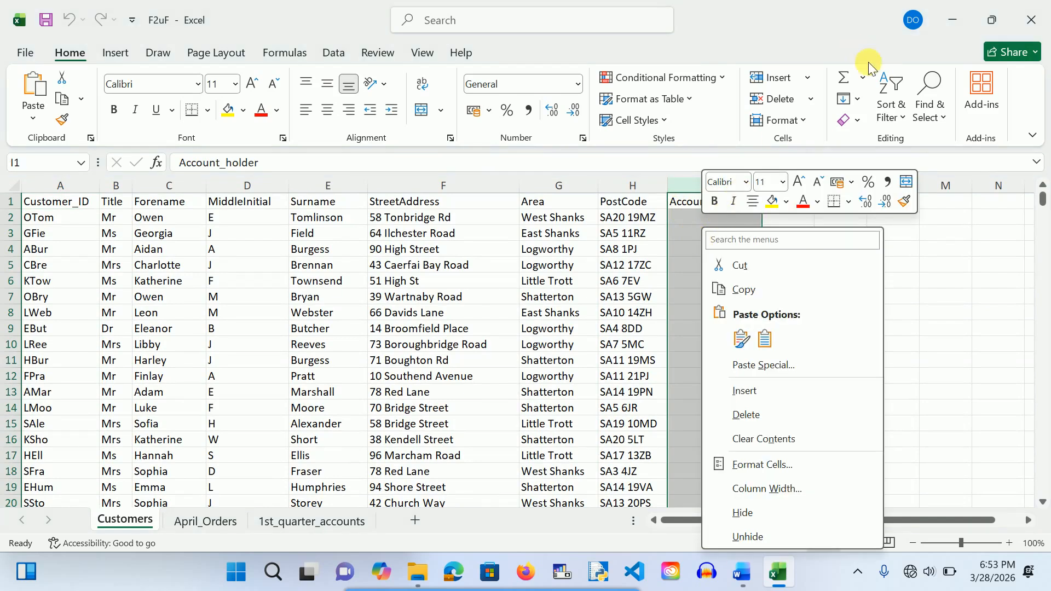
{"action": "left_click", "coordinate": [901, 114]}
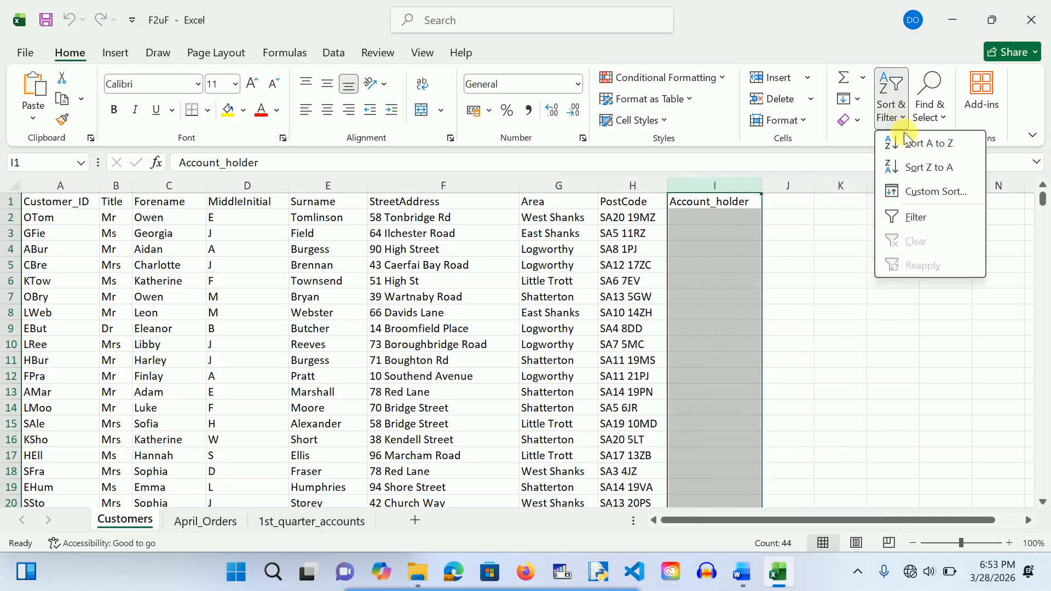
{"action": "left_click", "coordinate": [905, 141]}
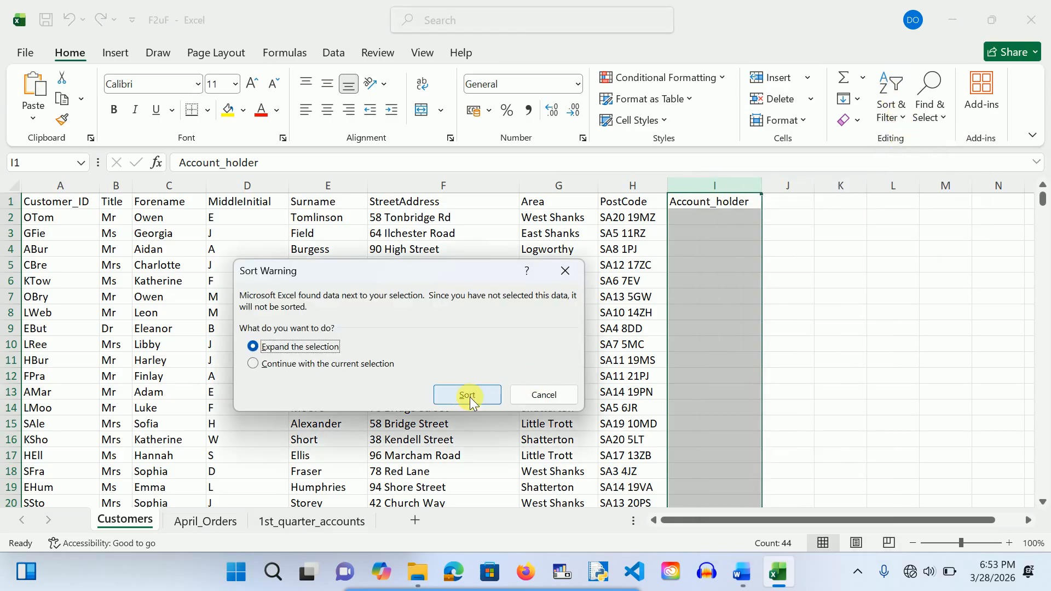
{"action": "left_click", "coordinate": [468, 394]}
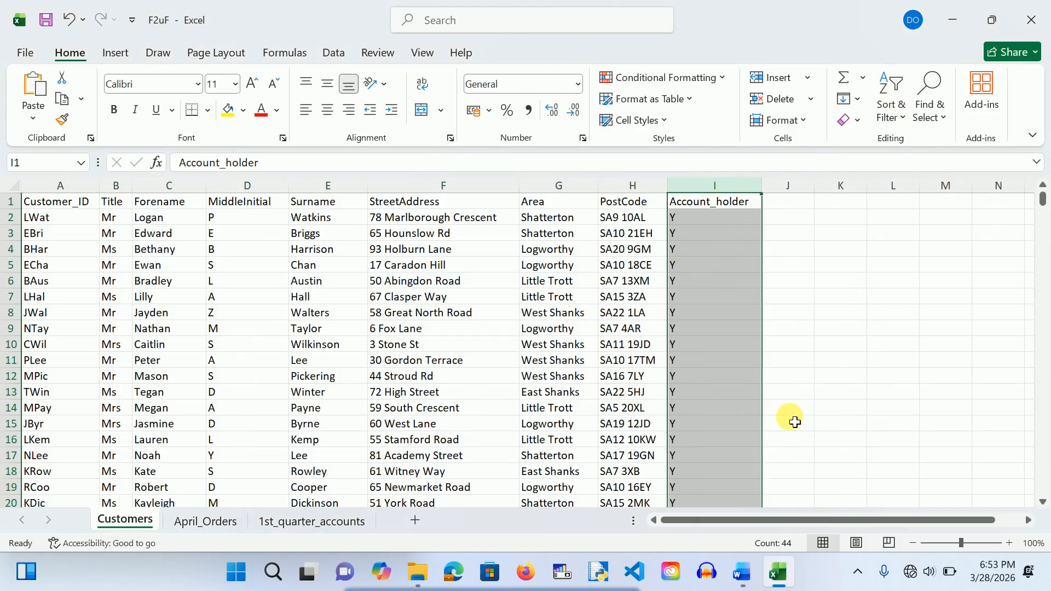
Step: Clear rows 45 to 862 so only account holders marked Y remain
{"action": "scroll", "coordinate": [790, 417], "scroll_direction": "down", "scroll_amount": 3}
{"action": "scroll", "coordinate": [535, 342], "scroll_direction": "down", "scroll_amount": 10}
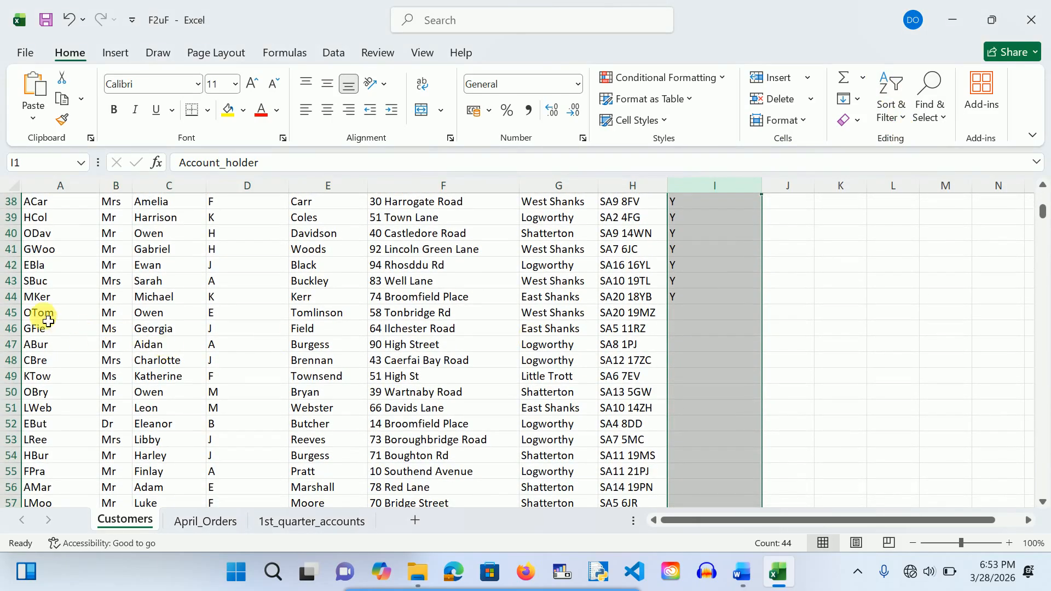
{"action": "left_click_drag", "start_coordinate": [12, 312], "coordinate": [282, 444]}
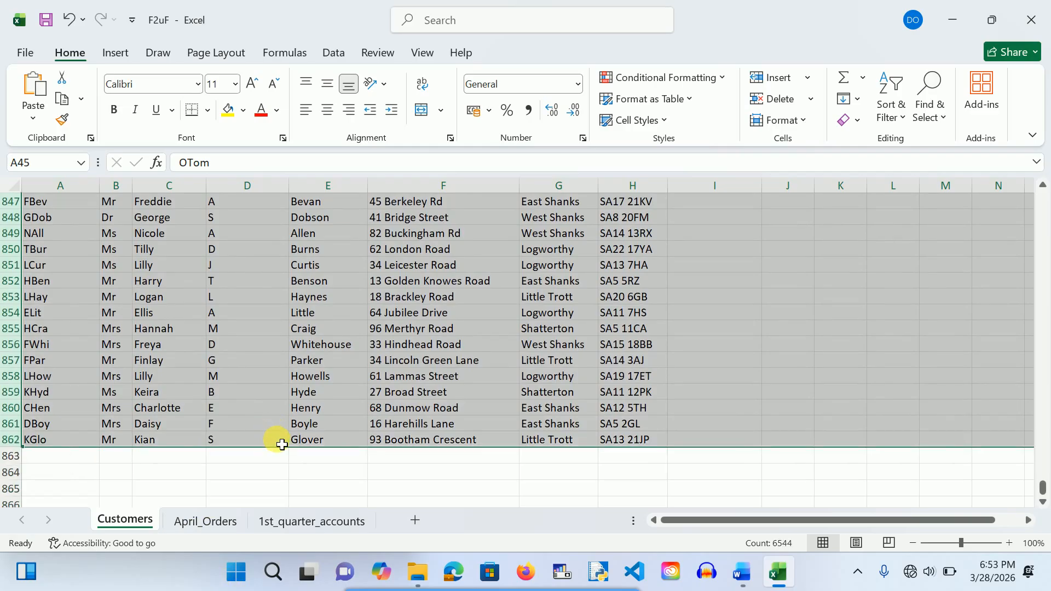
{"action": "key", "text": "Delete"}
{"action": "left_click", "coordinate": [403, 457]}
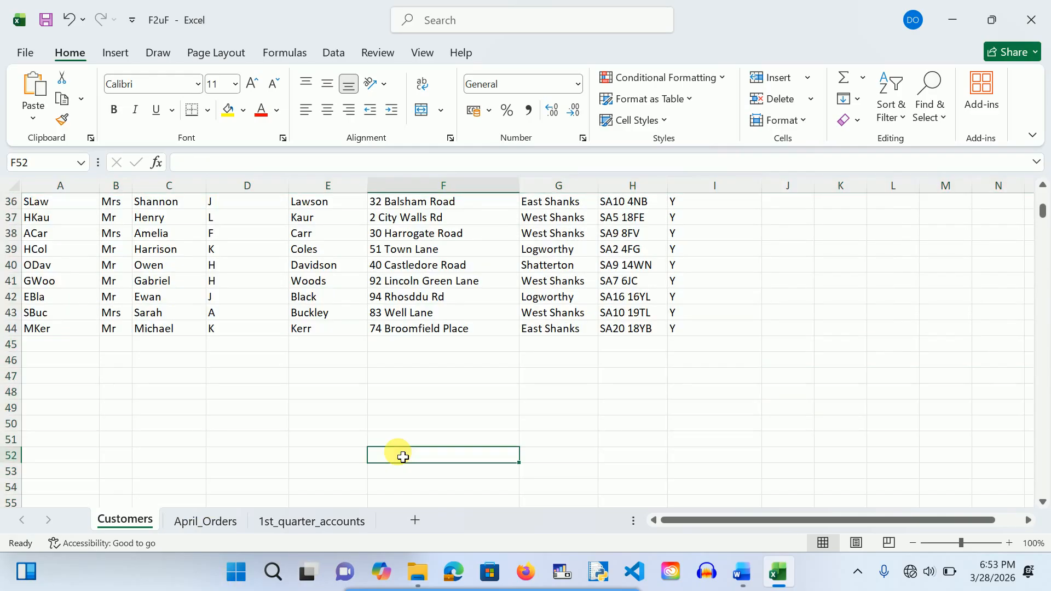
{"action": "scroll", "coordinate": [403, 458], "scroll_direction": "up", "scroll_amount": 12}
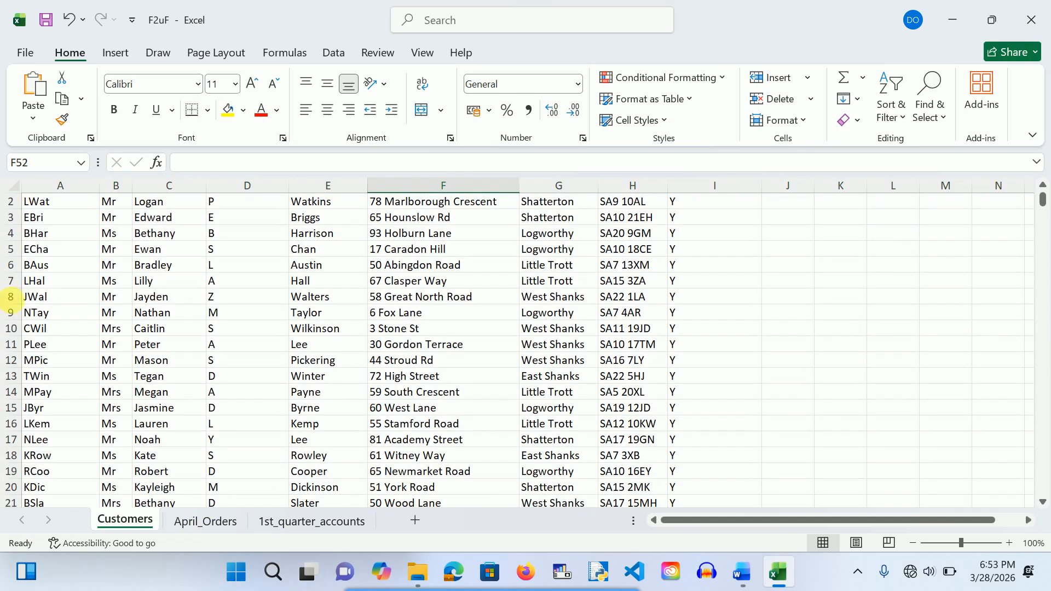
Step: Save a copy named 'F2uF merge' as an Excel Workbook in the mail merge exam folder
{"action": "left_click", "coordinate": [22, 51]}
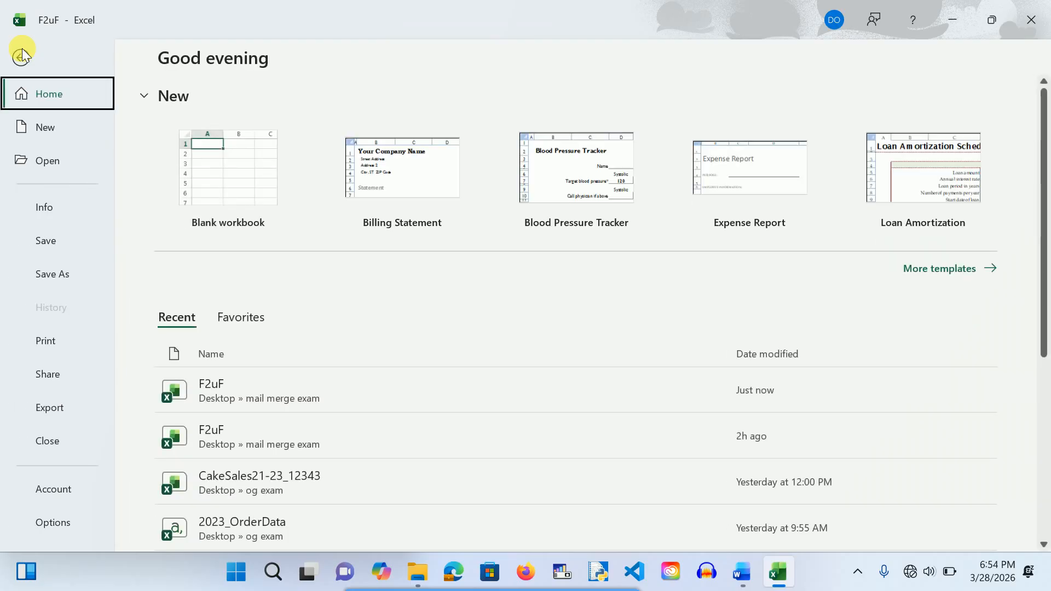
{"action": "left_click", "coordinate": [56, 268]}
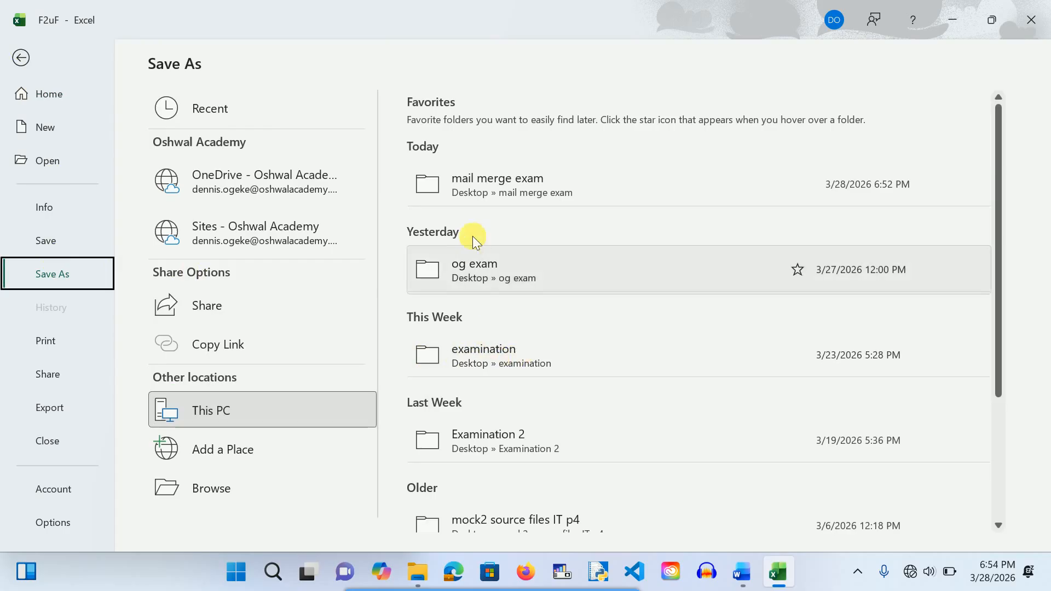
{"action": "left_click", "coordinate": [483, 191]}
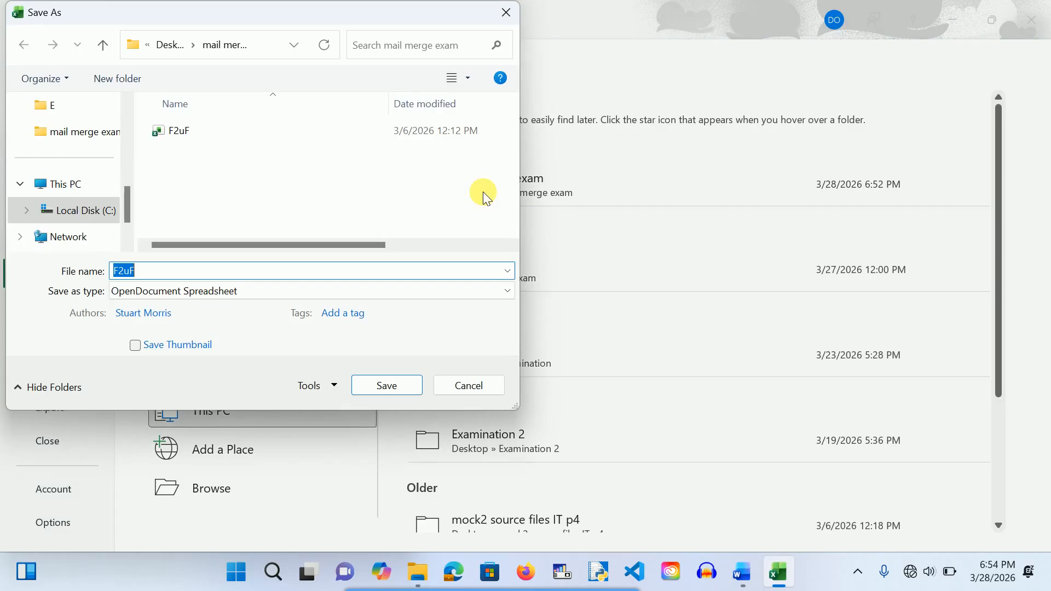
{"action": "left_click", "coordinate": [151, 277]}
{"action": "type", "text": "merge"}
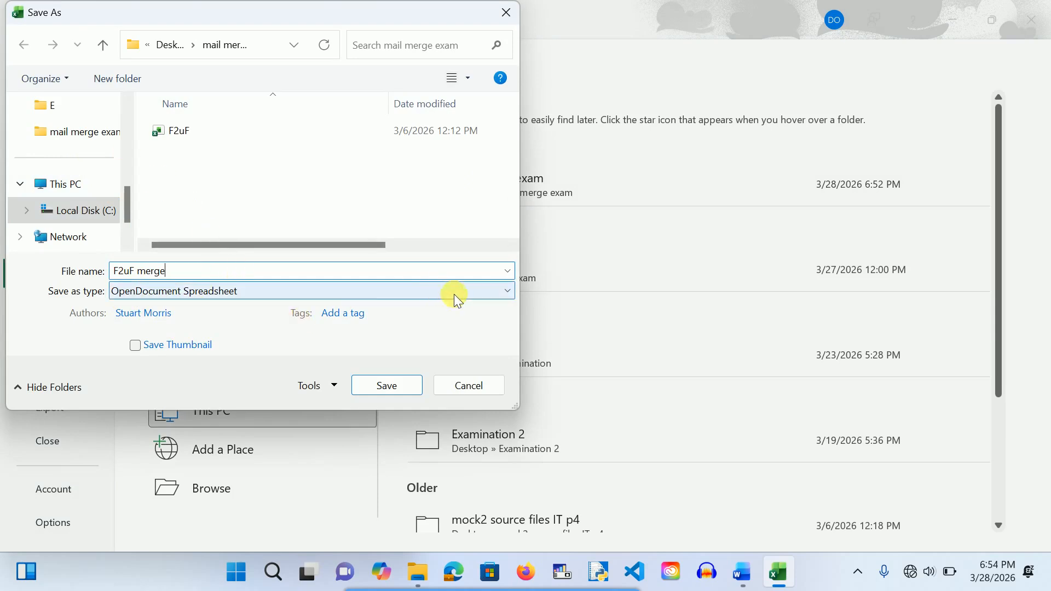
{"action": "left_click", "coordinate": [478, 297]}
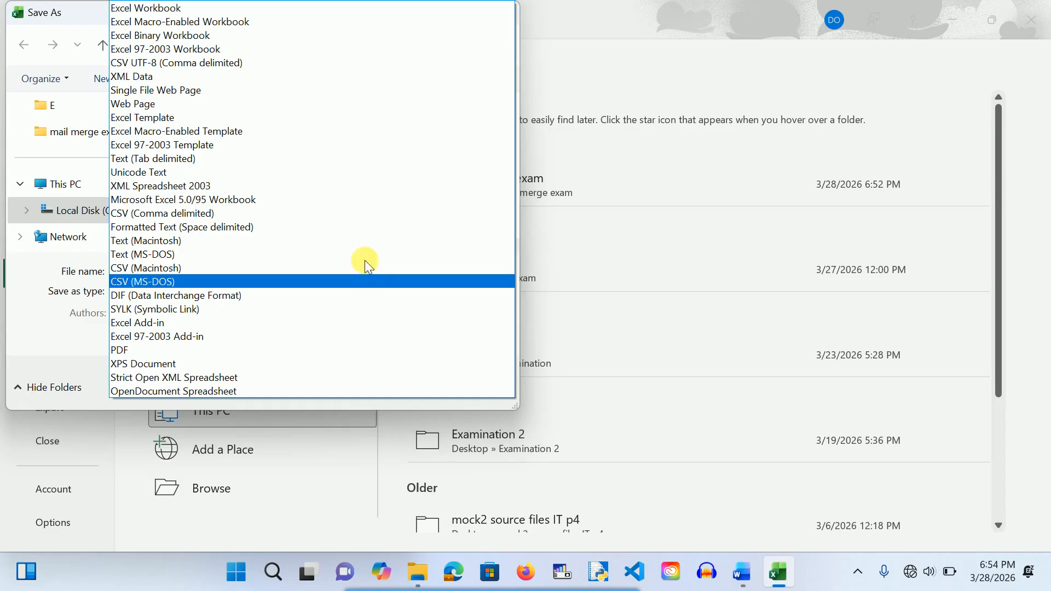
{"action": "left_click", "coordinate": [280, 8]}
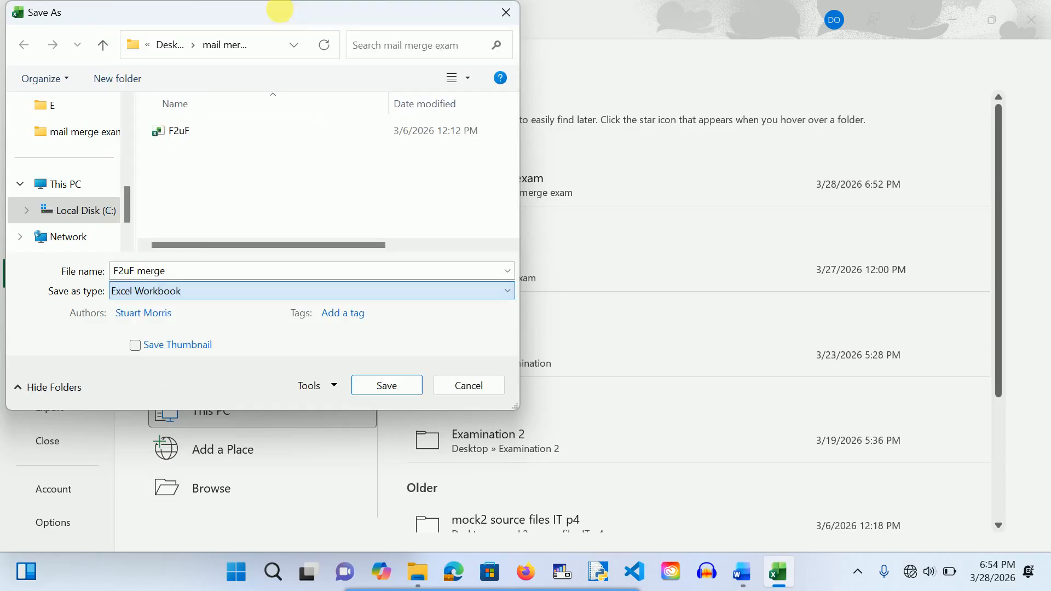
{"action": "left_click", "coordinate": [392, 384]}
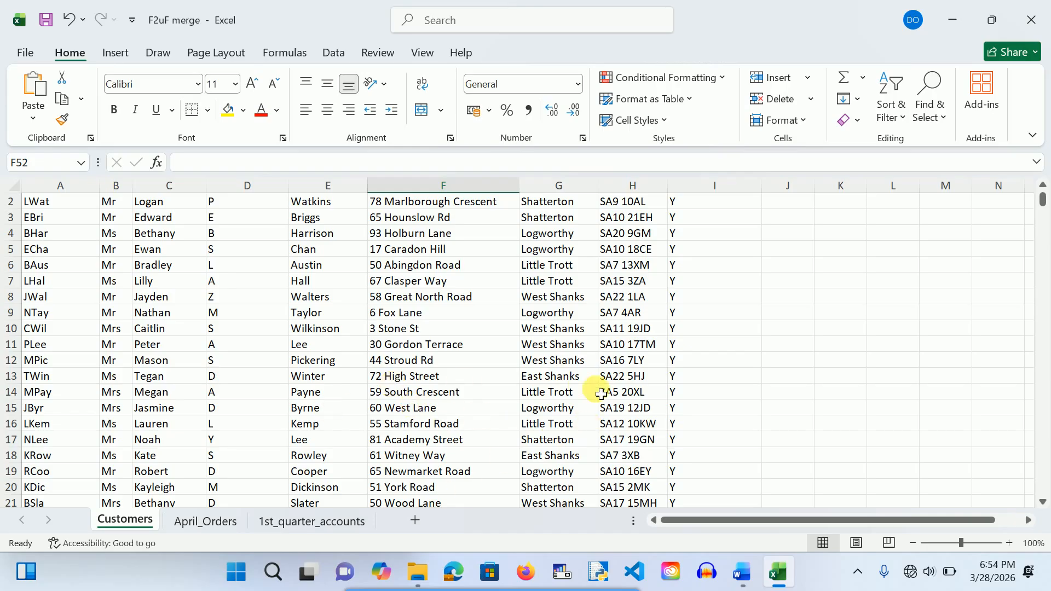
Step: Autofit column D on April_Orders so every April_Owed amount displays
{"action": "scroll", "coordinate": [601, 393], "scroll_direction": "down", "scroll_amount": 10}
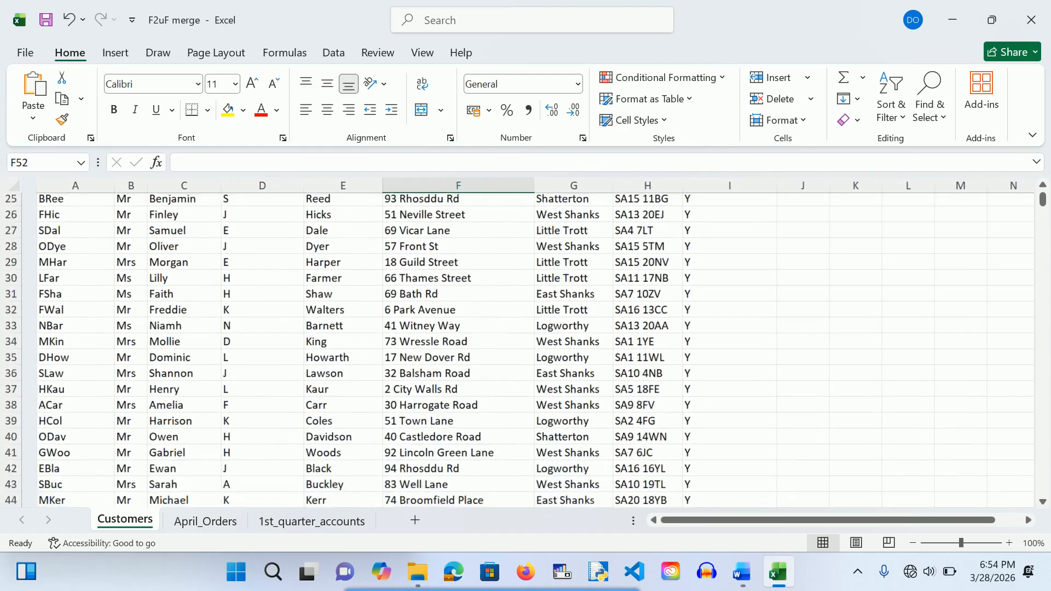
{"action": "scroll", "coordinate": [819, 376], "scroll_direction": "up", "scroll_amount": 9}
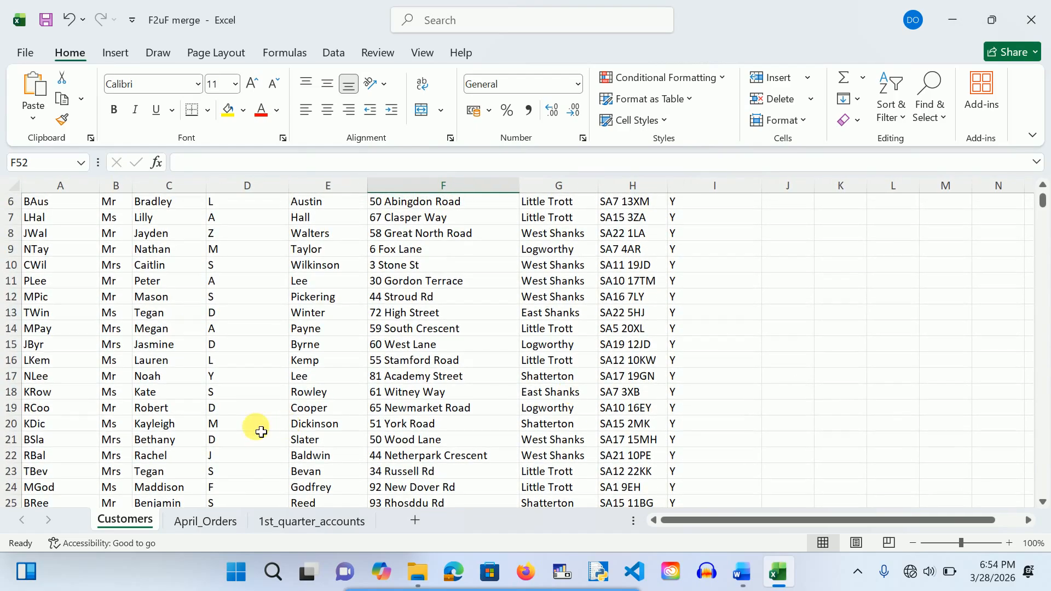
{"action": "left_click", "coordinate": [205, 522]}
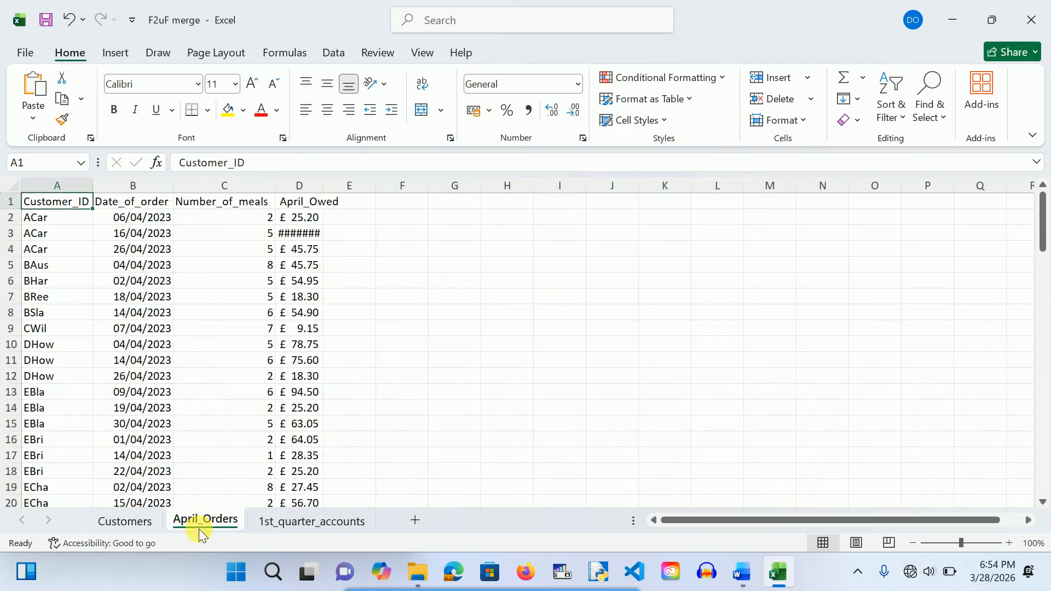
{"action": "double_click", "coordinate": [323, 189]}
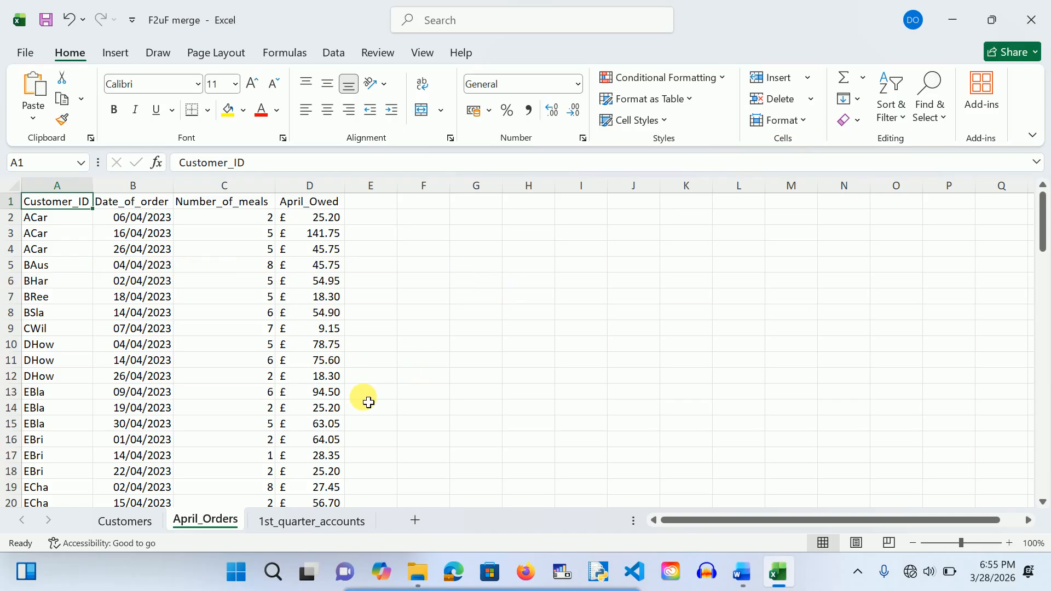
Step: On 1st_quarter_accounts, start a new heading in cell E4 with 'M'
{"action": "left_click", "coordinate": [302, 527]}
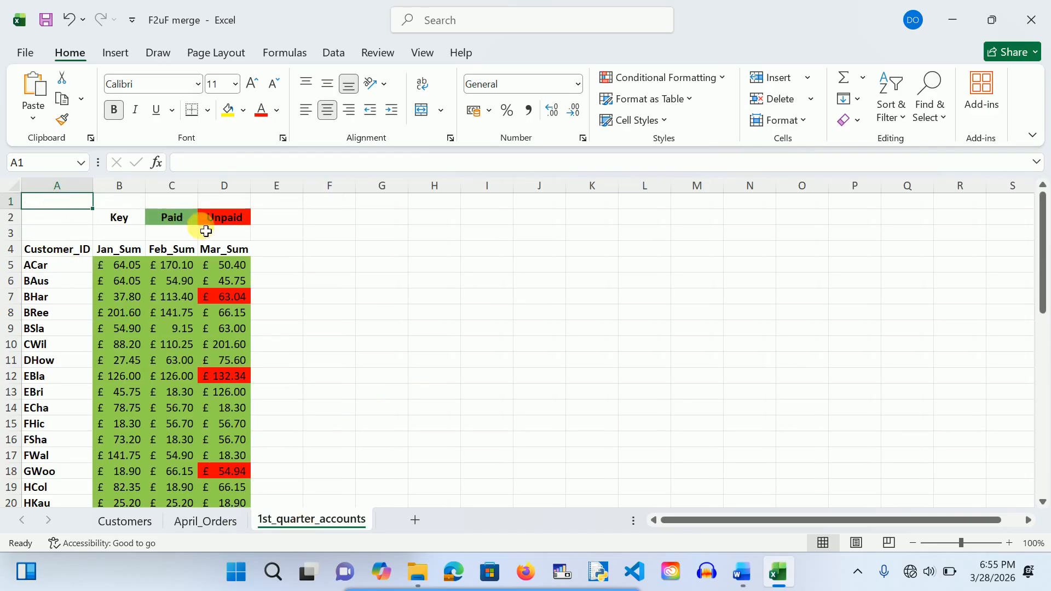
{"action": "left_click", "coordinate": [273, 253]}
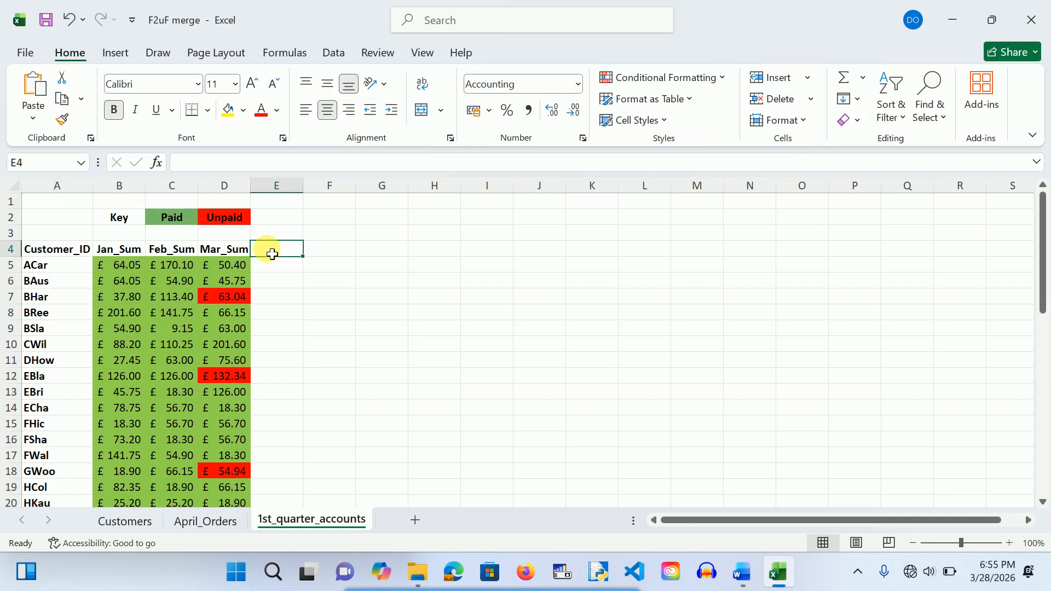
{"action": "type", "text": "m"}
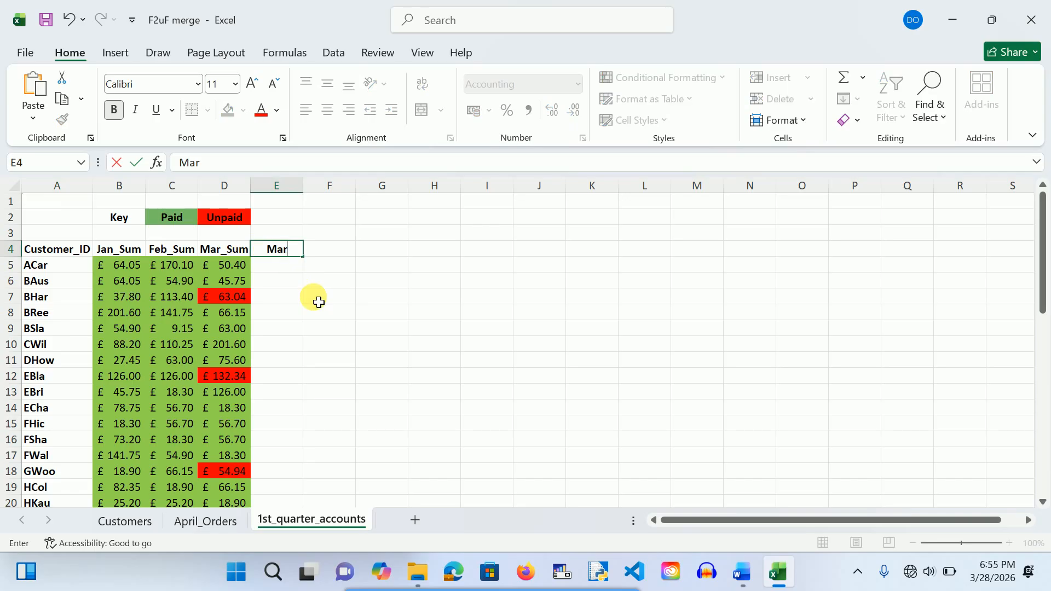
Step: Head E4 'Mar_paid', enter P, P, U, P in E5 to E8, and fill P down to row 47
{"action": "type", "text": "paid"}
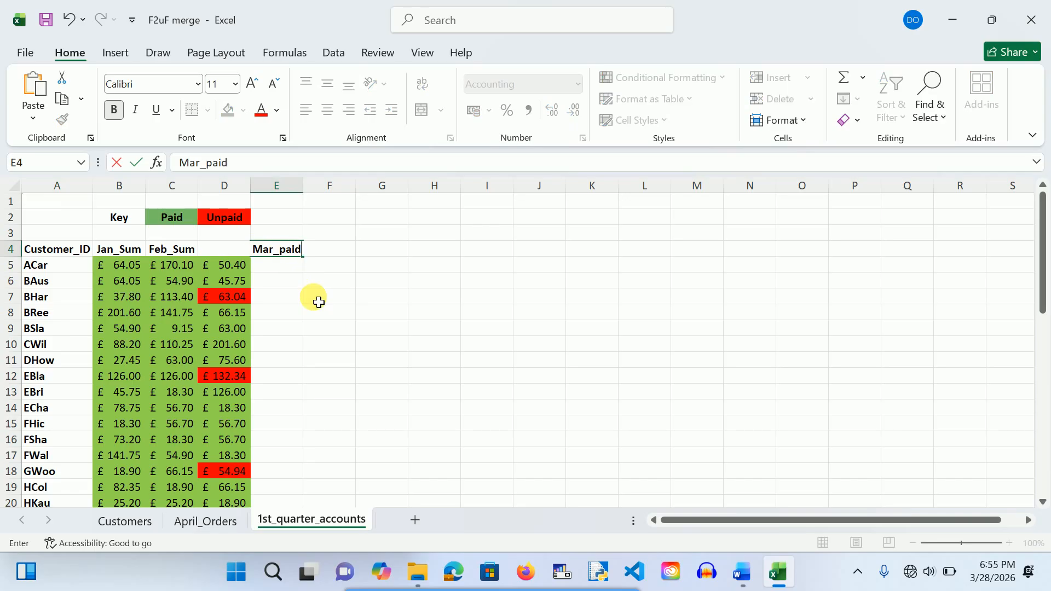
{"action": "left_click", "coordinate": [276, 271]}
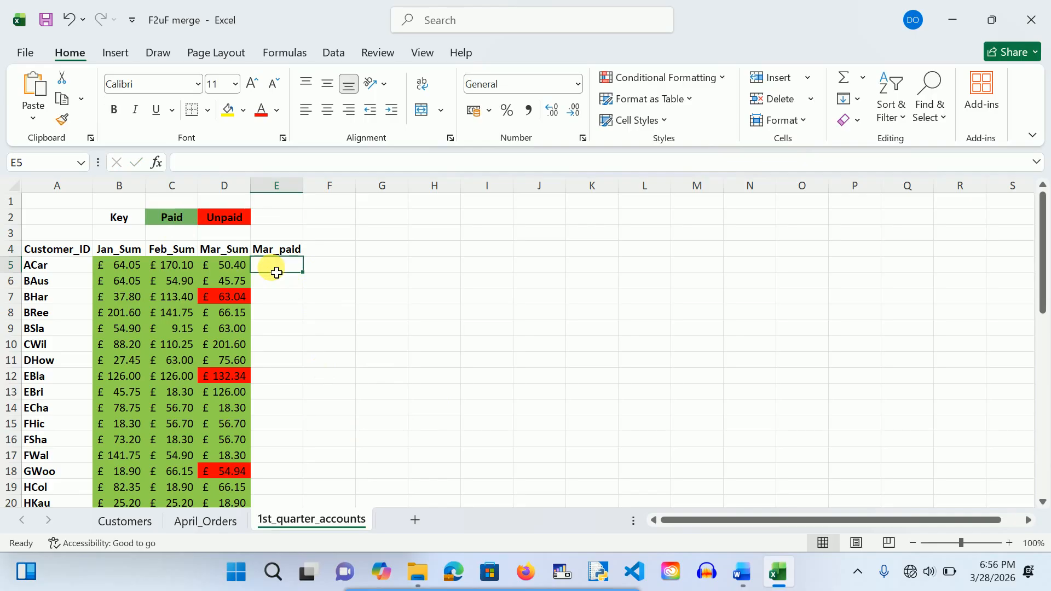
{"action": "type", "text": "P"}
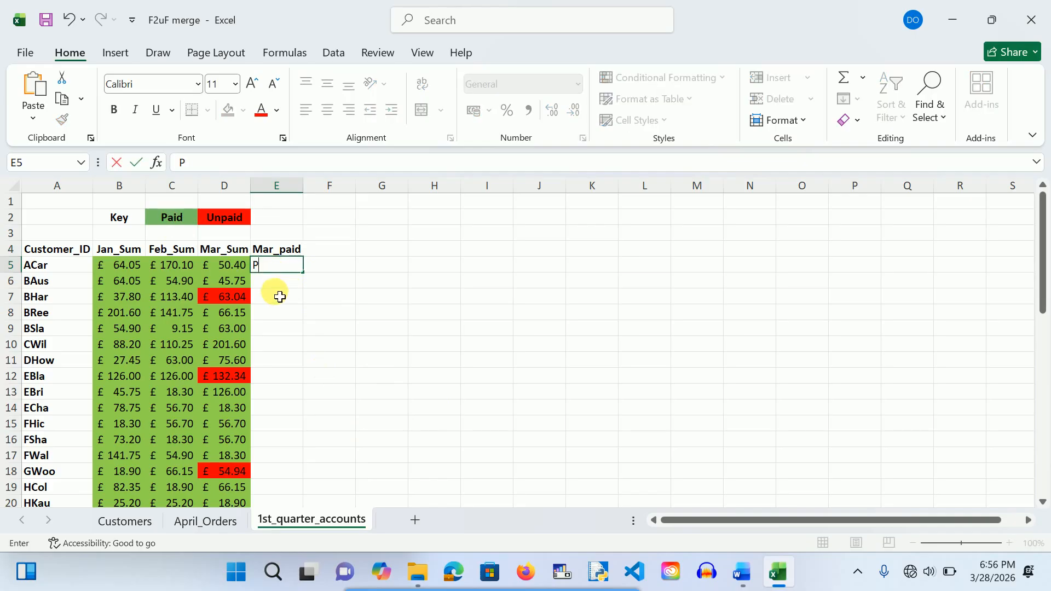
{"action": "left_click", "coordinate": [277, 301]}
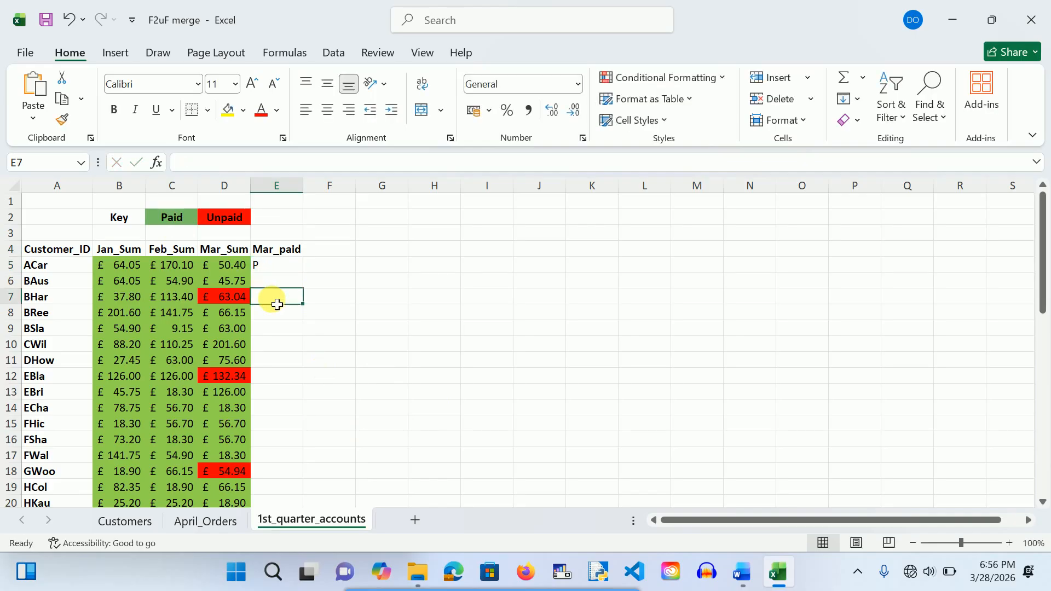
{"action": "type", "text": "U"}
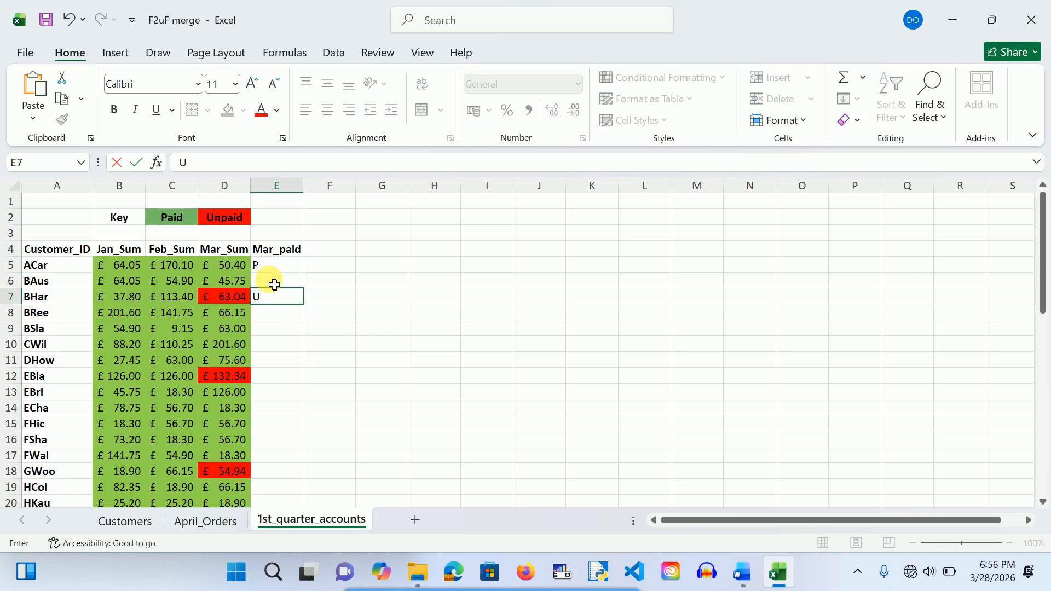
{"action": "left_click", "coordinate": [274, 285]}
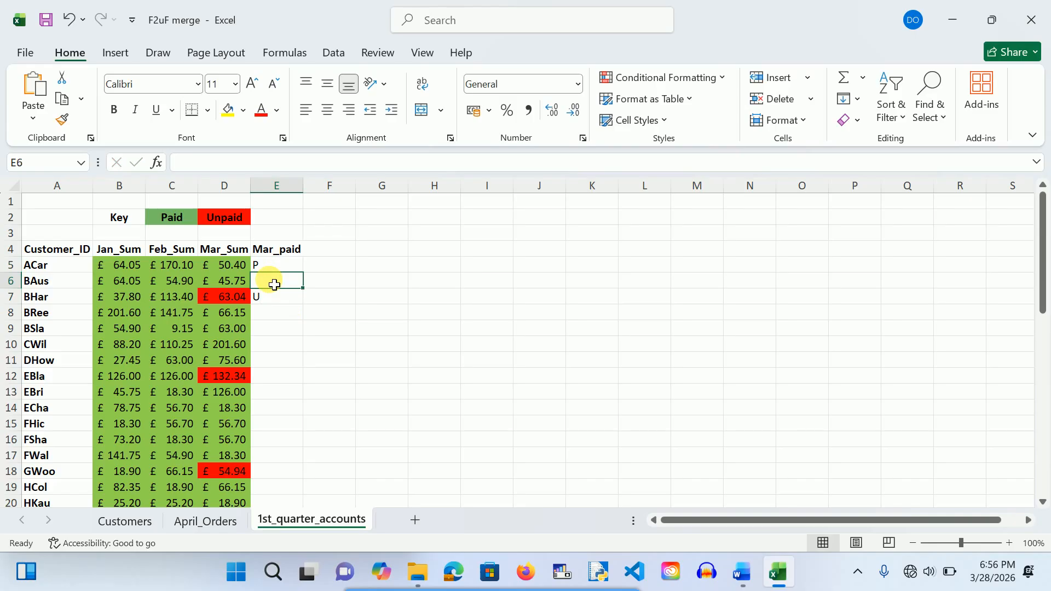
{"action": "type", "text": "P"}
{"action": "left_click", "coordinate": [275, 318]}
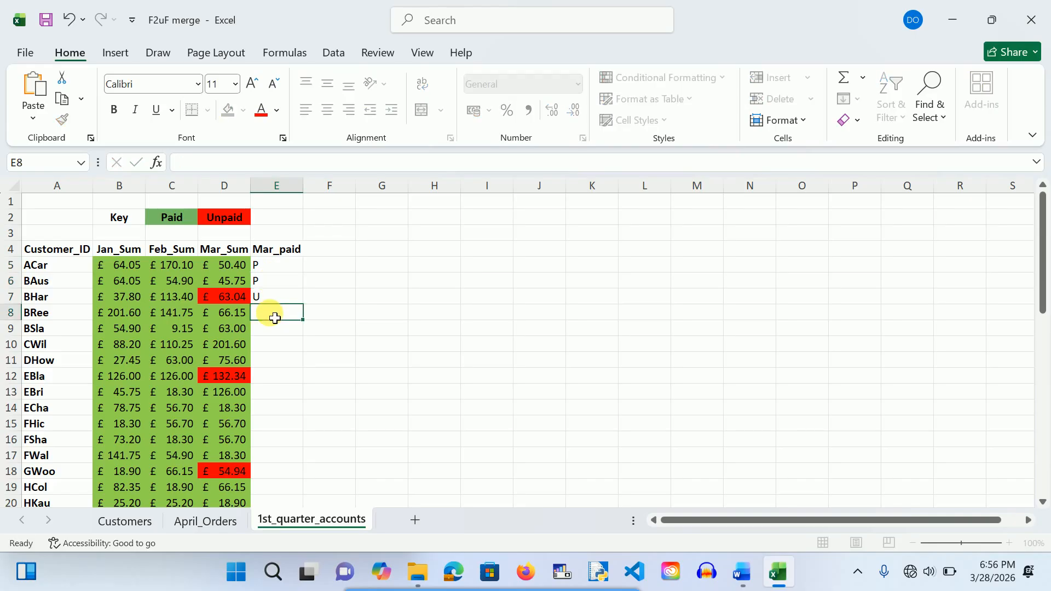
{"action": "type", "text": "P"}
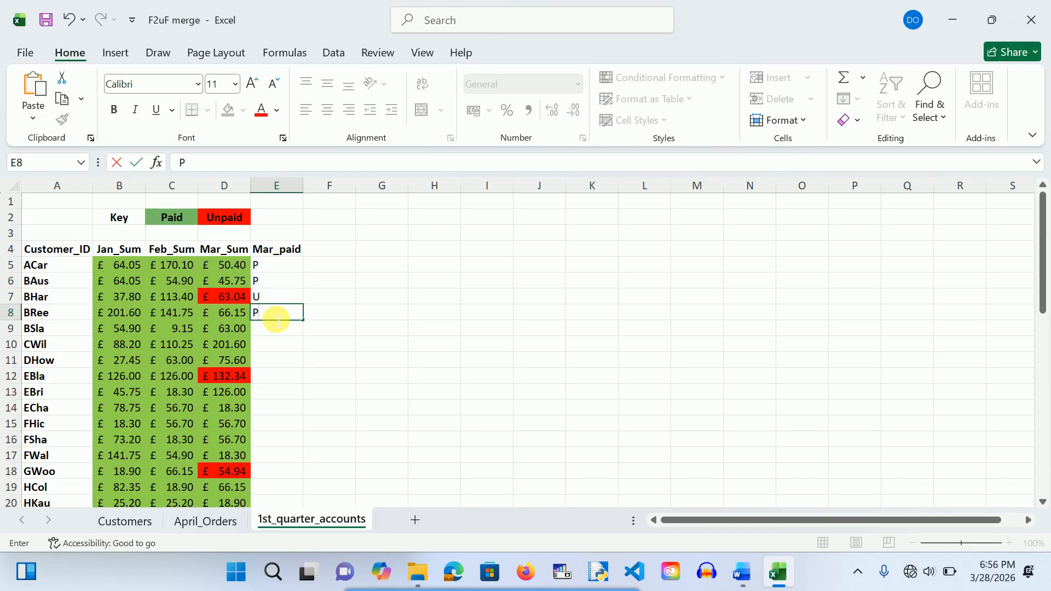
{"action": "left_click_drag", "start_coordinate": [310, 329], "coordinate": [282, 477]}
Step: Finish the fill, then set E47 and E42 to U and E41 to P
{"action": "left_click", "coordinate": [382, 431]}
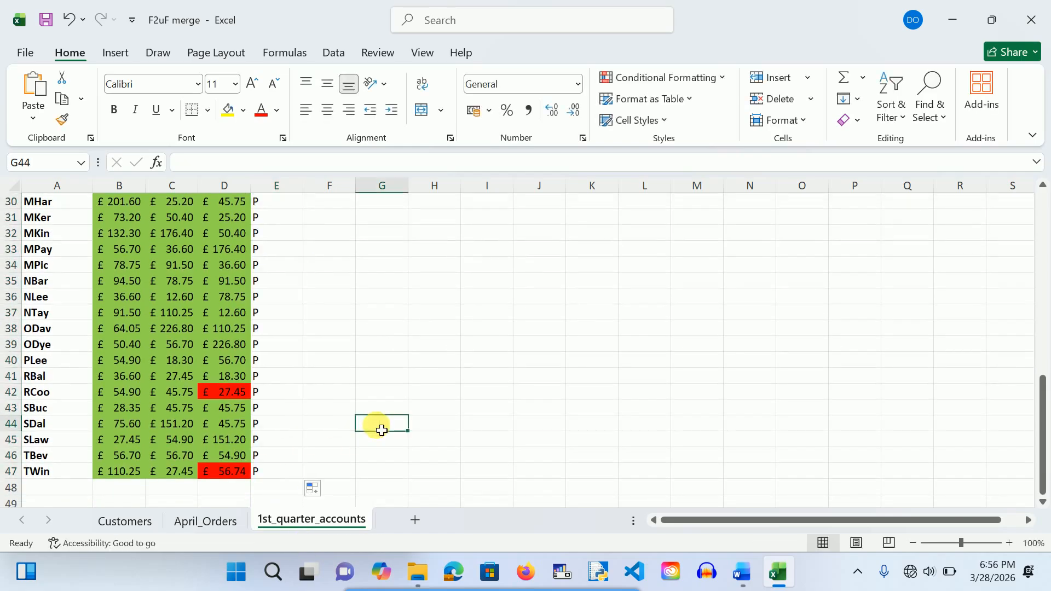
{"action": "left_click", "coordinate": [267, 475]}
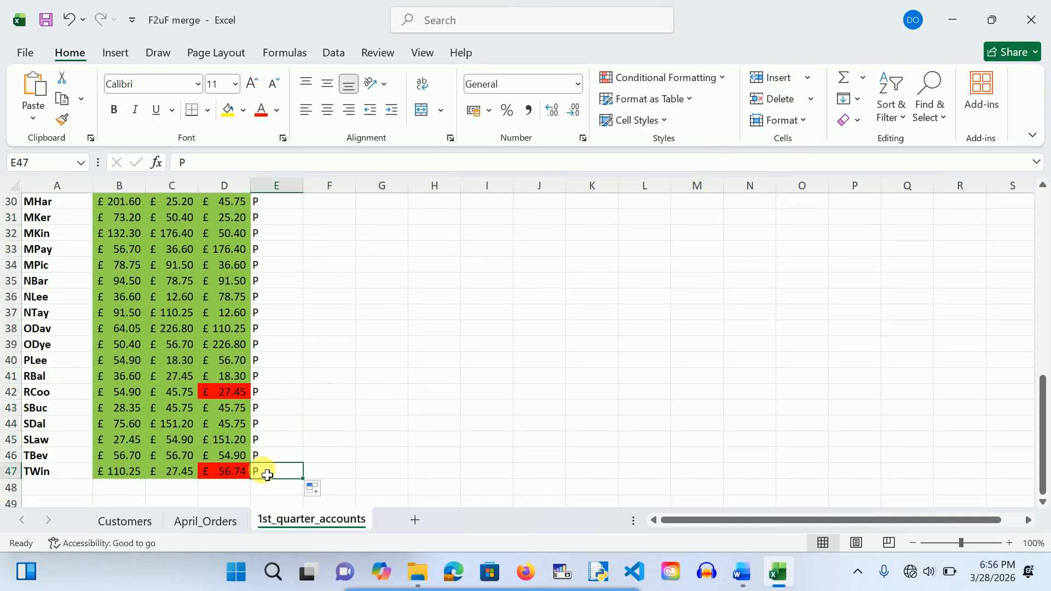
{"action": "type", "text": "U"}
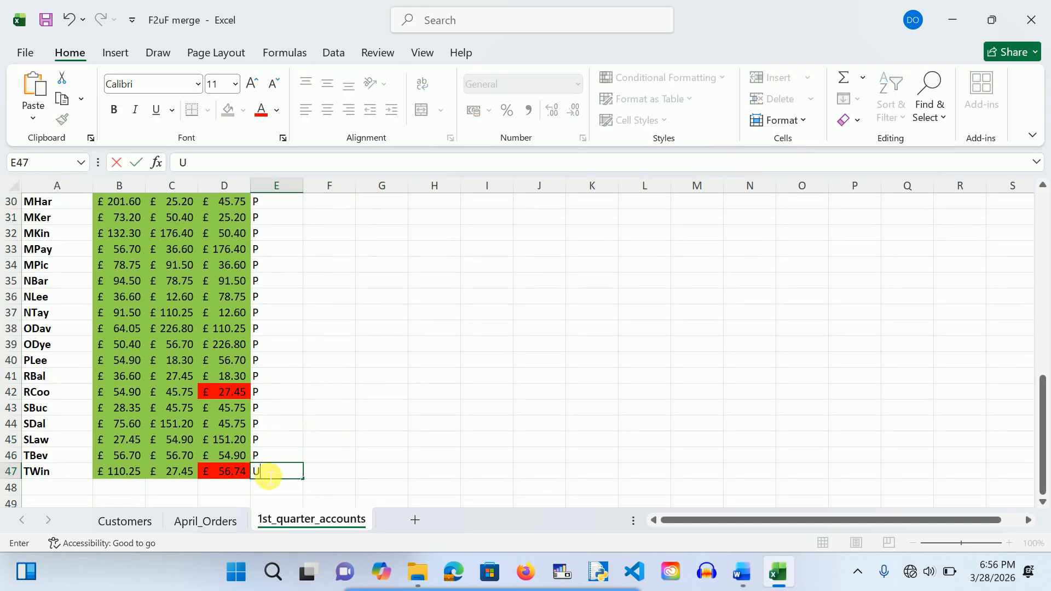
{"action": "left_click", "coordinate": [260, 400]}
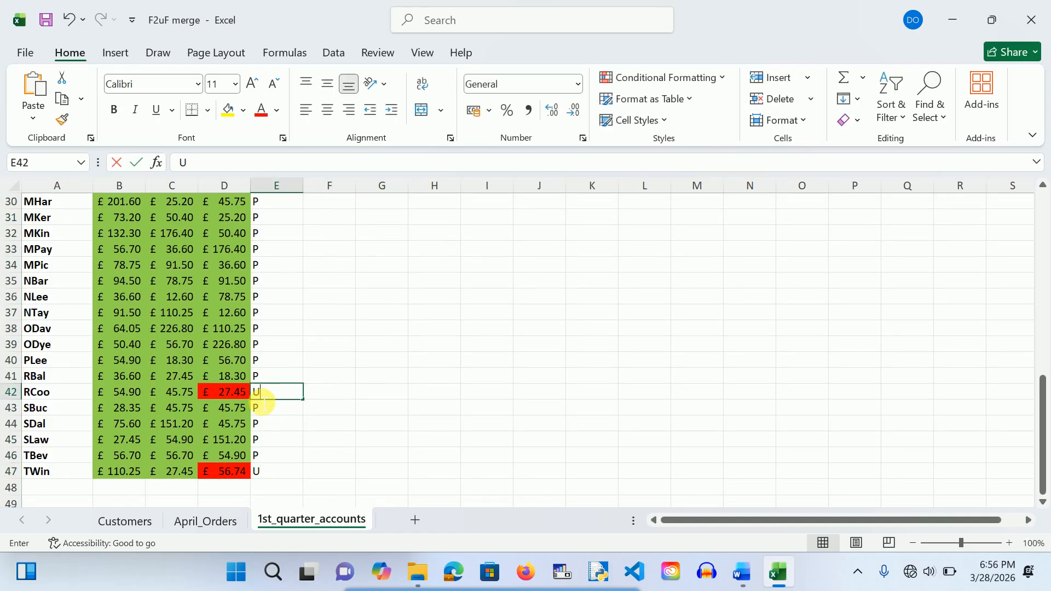
{"action": "type", "text": "U"}
{"action": "left_click", "coordinate": [266, 382]}
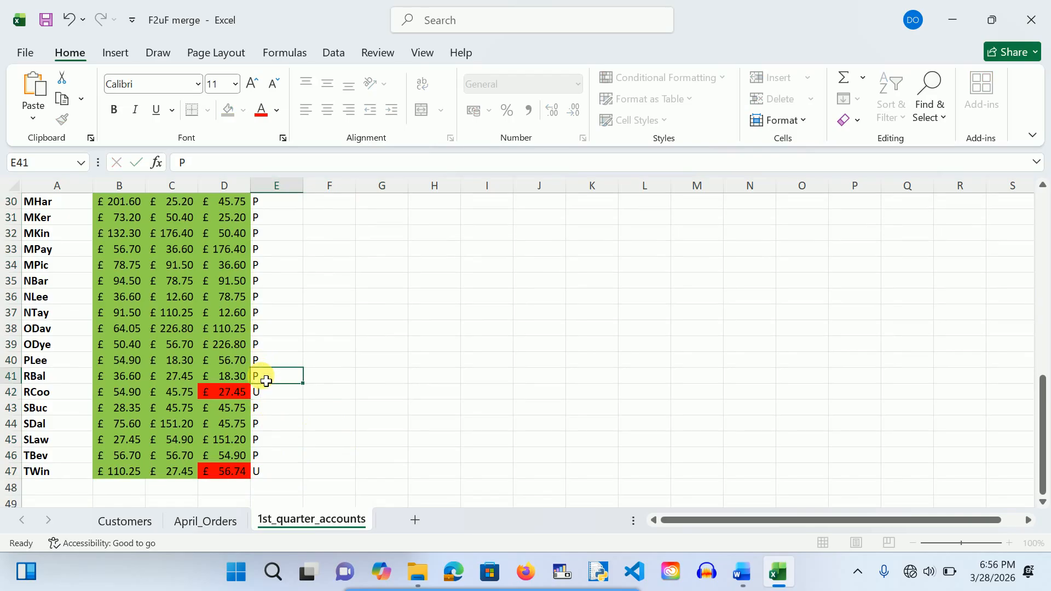
{"action": "type", "text": "P"}
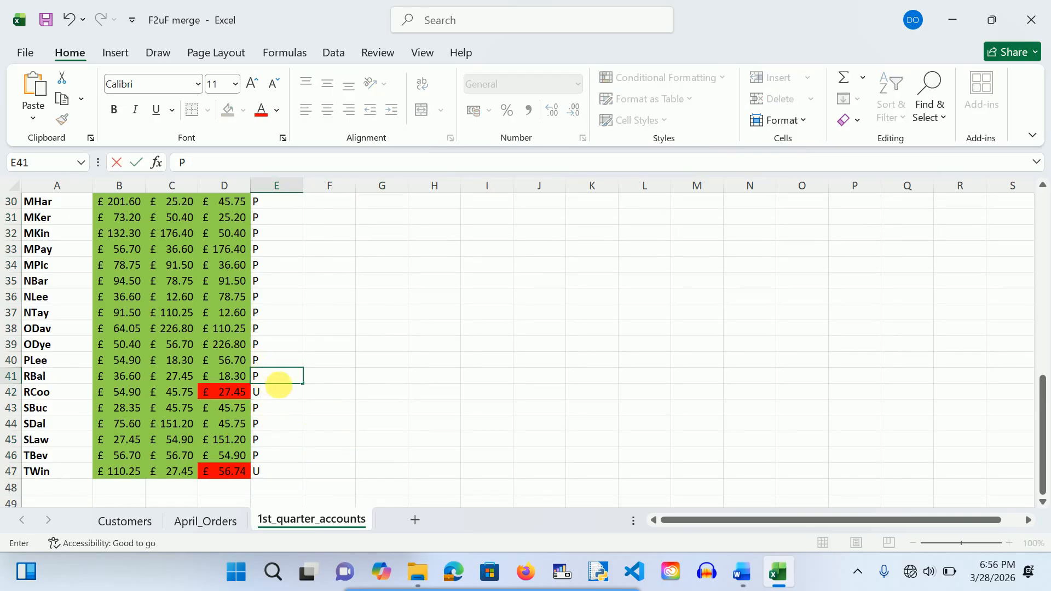
{"action": "left_click", "coordinate": [301, 413]}
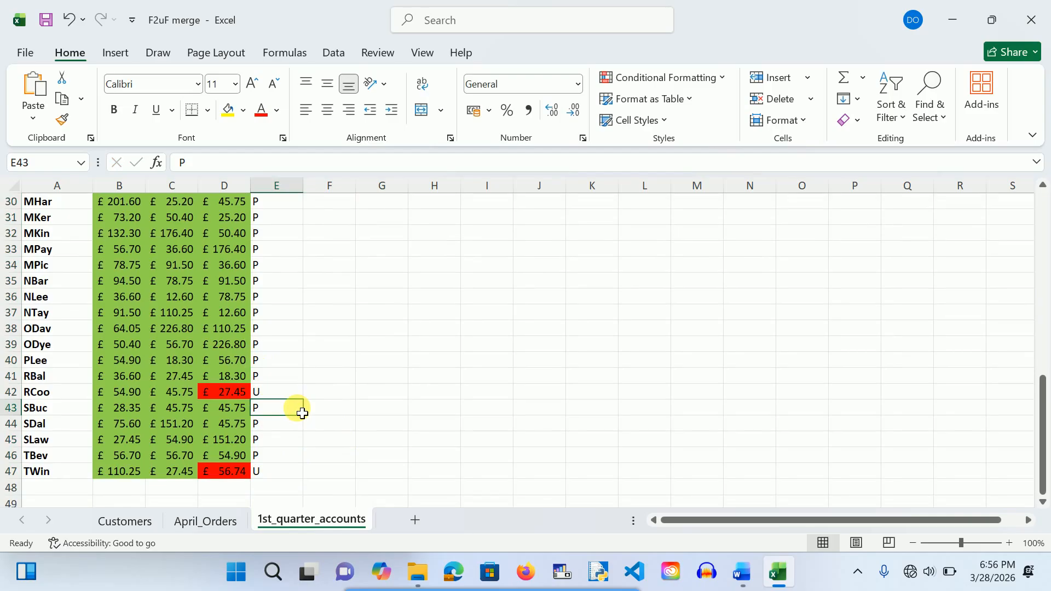
Step: Mark E18 and E12 as U, then scroll through the sheet to check the remaining rows
{"action": "scroll", "coordinate": [311, 373], "scroll_direction": "up", "scroll_amount": 5}
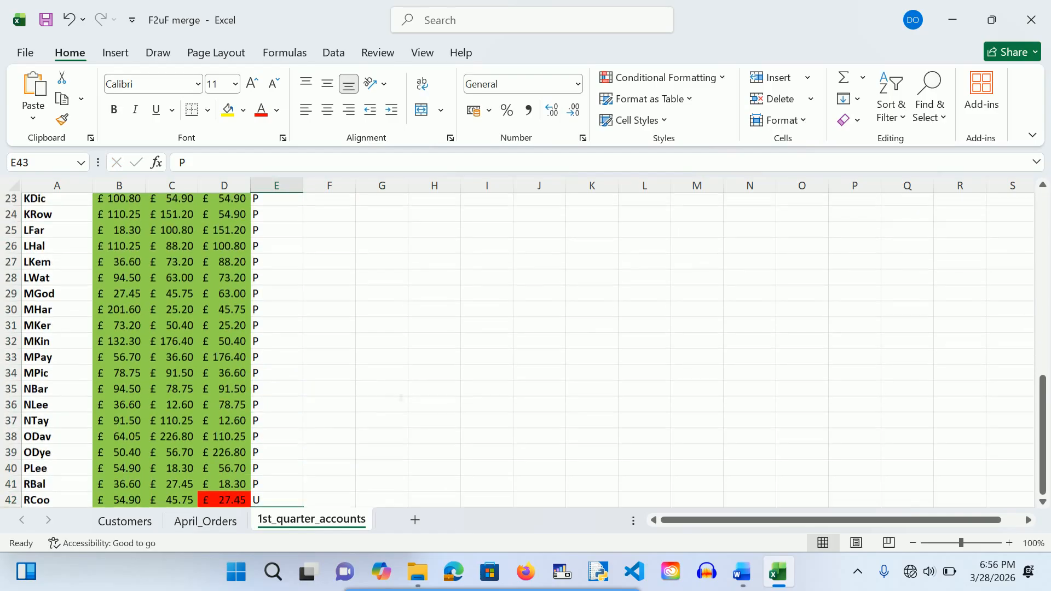
{"action": "scroll", "coordinate": [311, 373], "scroll_direction": "up", "scroll_amount": 4}
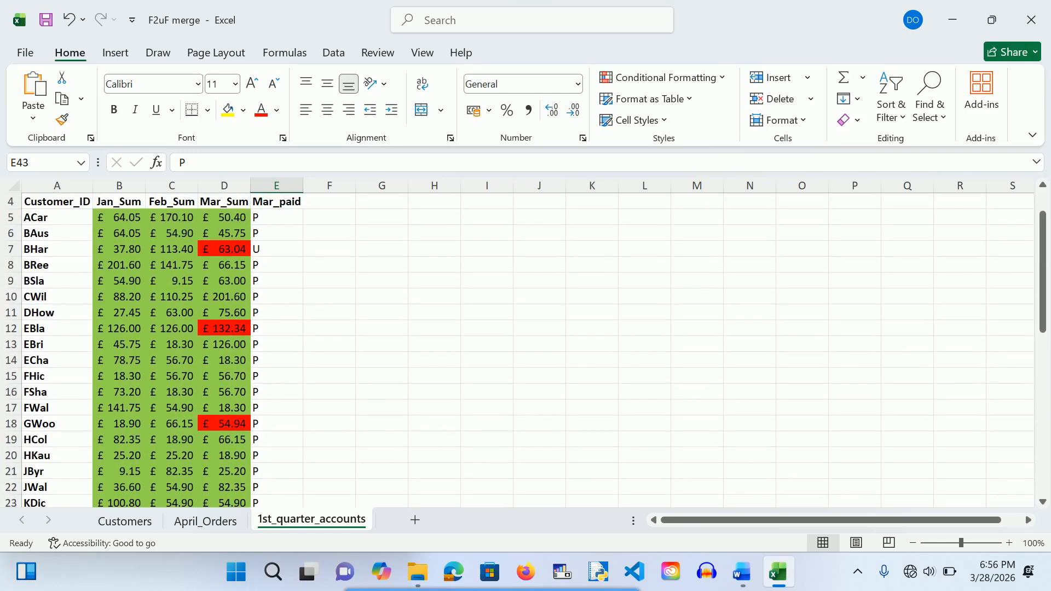
{"action": "left_click", "coordinate": [266, 431]}
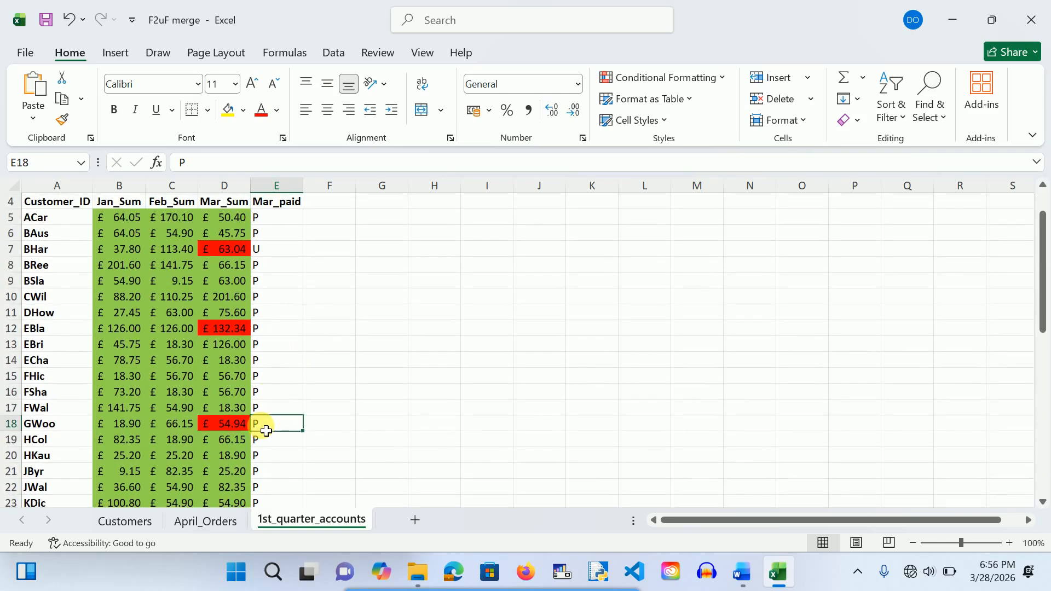
{"action": "type", "text": "U"}
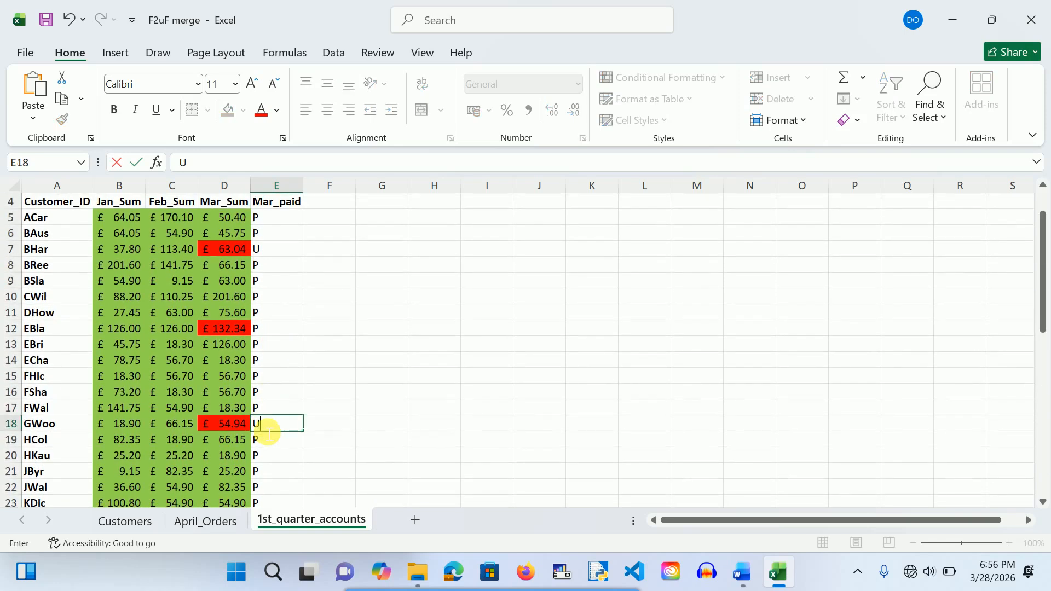
{"action": "left_click", "coordinate": [264, 331]}
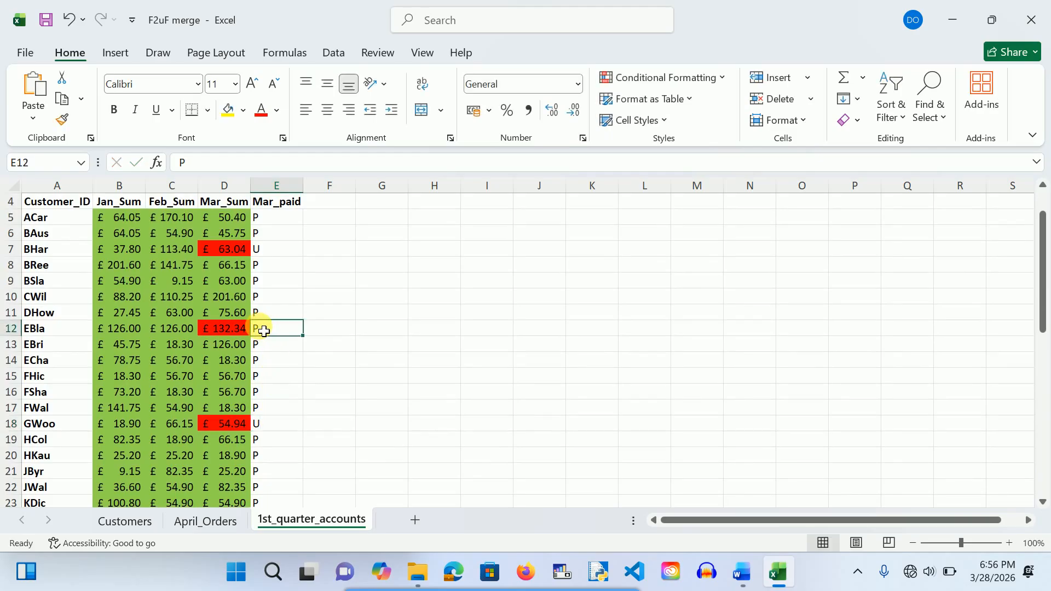
{"action": "type", "text": "U"}
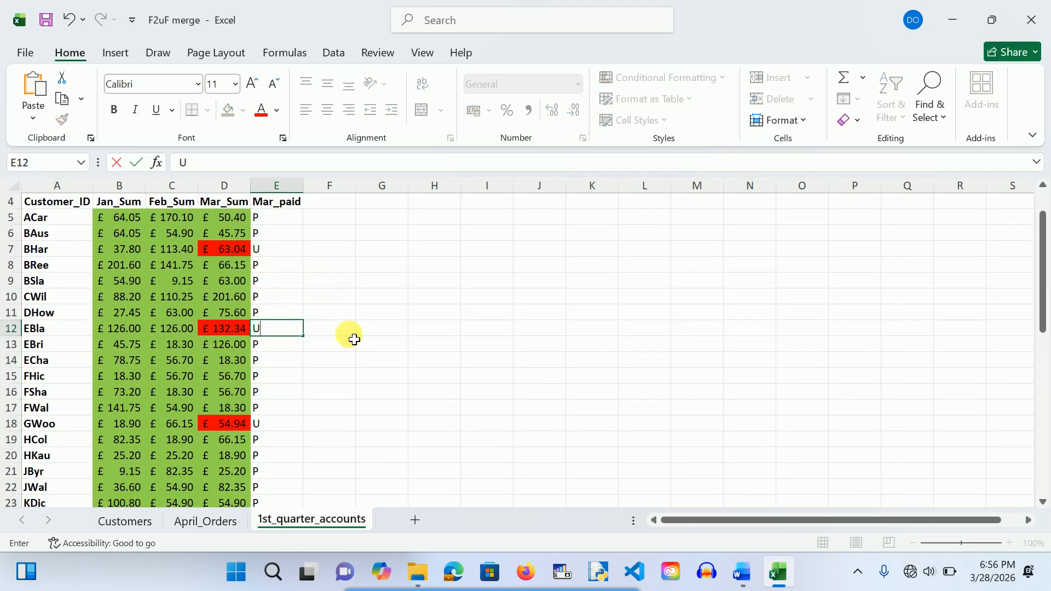
{"action": "scroll", "coordinate": [511, 350], "scroll_direction": "up", "scroll_amount": 1}
{"action": "scroll", "coordinate": [511, 350], "scroll_direction": "down", "scroll_amount": 1}
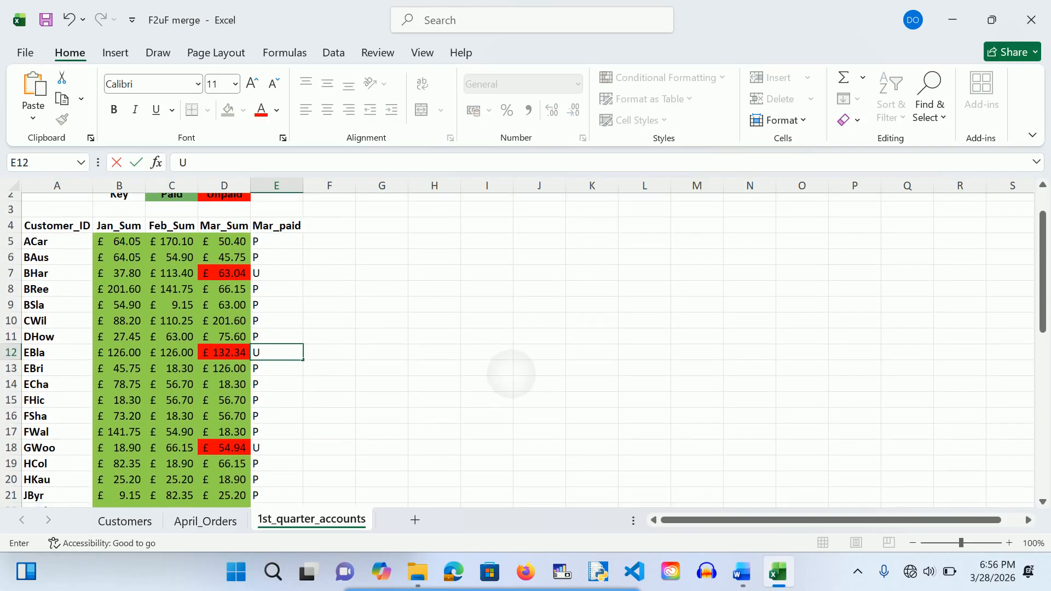
{"action": "scroll", "coordinate": [512, 350], "scroll_direction": "down", "scroll_amount": 8}
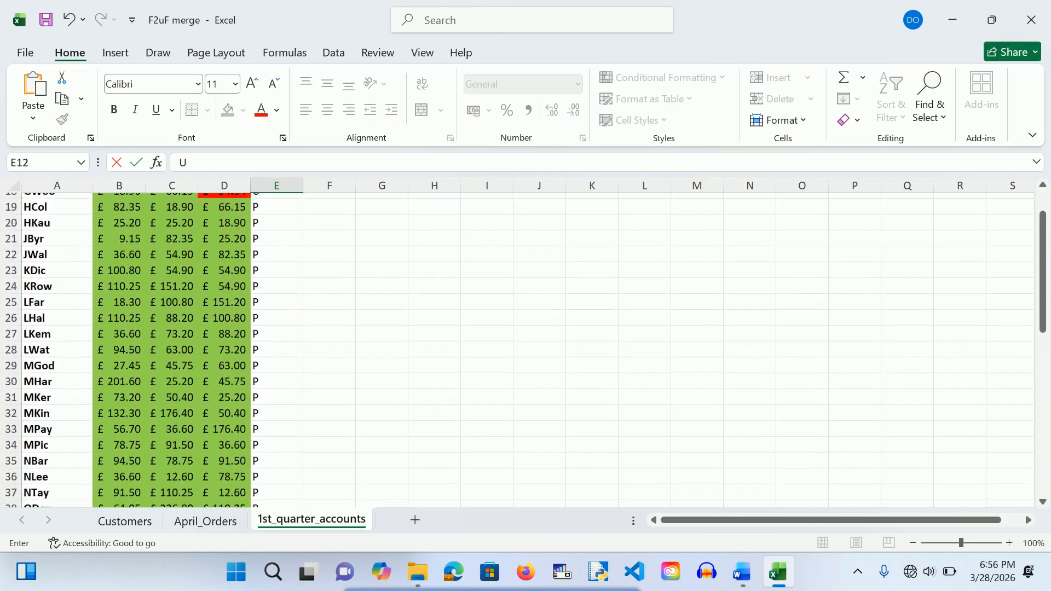
{"action": "scroll", "coordinate": [512, 350], "scroll_direction": "down", "scroll_amount": 2}
{"action": "scroll", "coordinate": [511, 350], "scroll_direction": "up", "scroll_amount": 10}
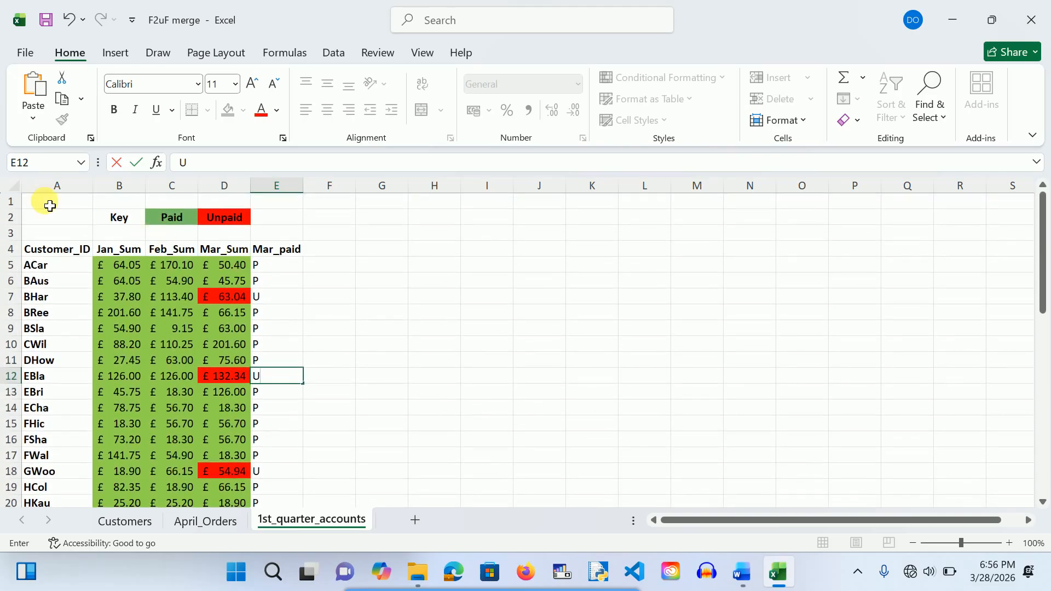
Step: Delete rows 1 to 3 holding the key so the Customer_ID headings move to row 1
{"action": "left_click_drag", "start_coordinate": [42, 206], "coordinate": [302, 239]}
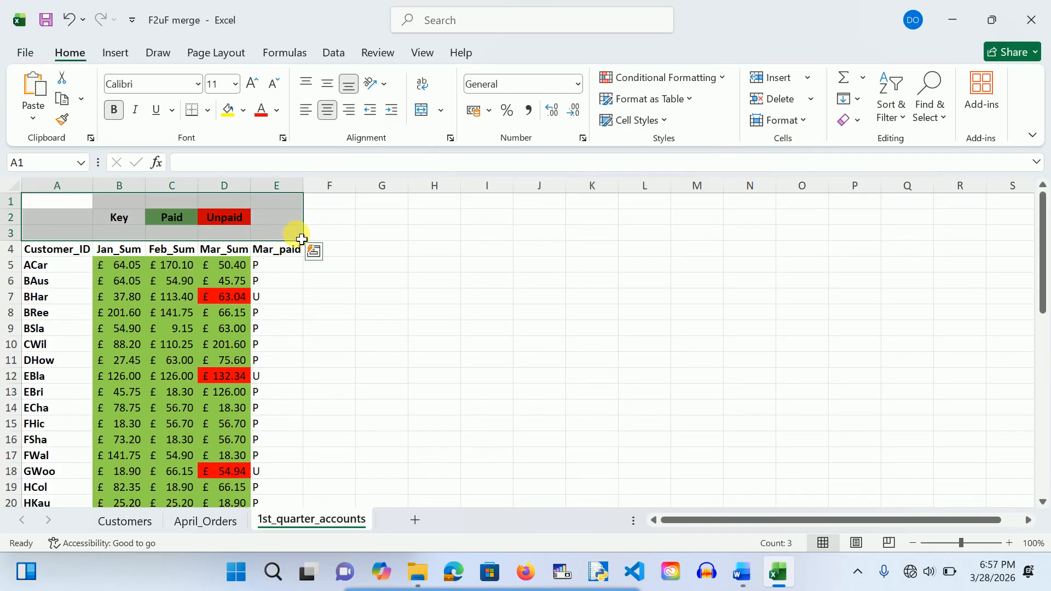
{"action": "left_click", "coordinate": [300, 238]}
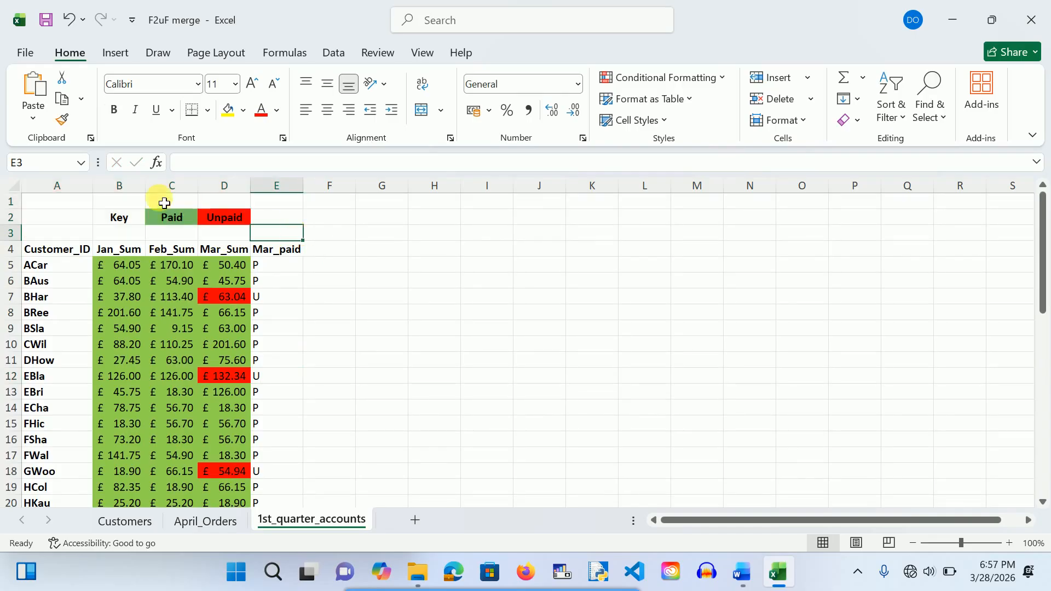
{"action": "left_click_drag", "start_coordinate": [58, 206], "coordinate": [425, 236]}
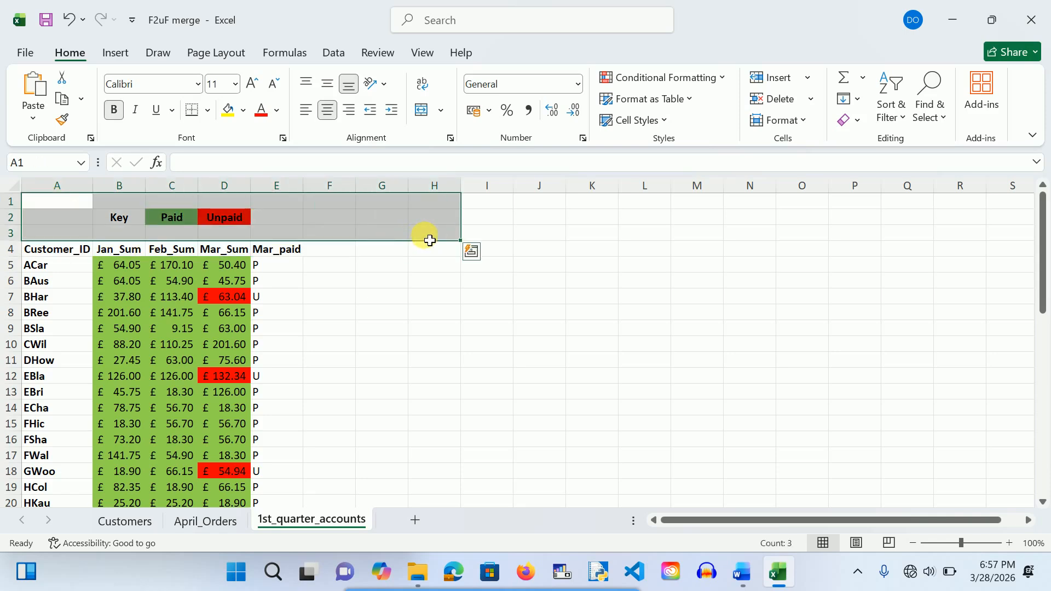
{"action": "right_click", "coordinate": [395, 231]}
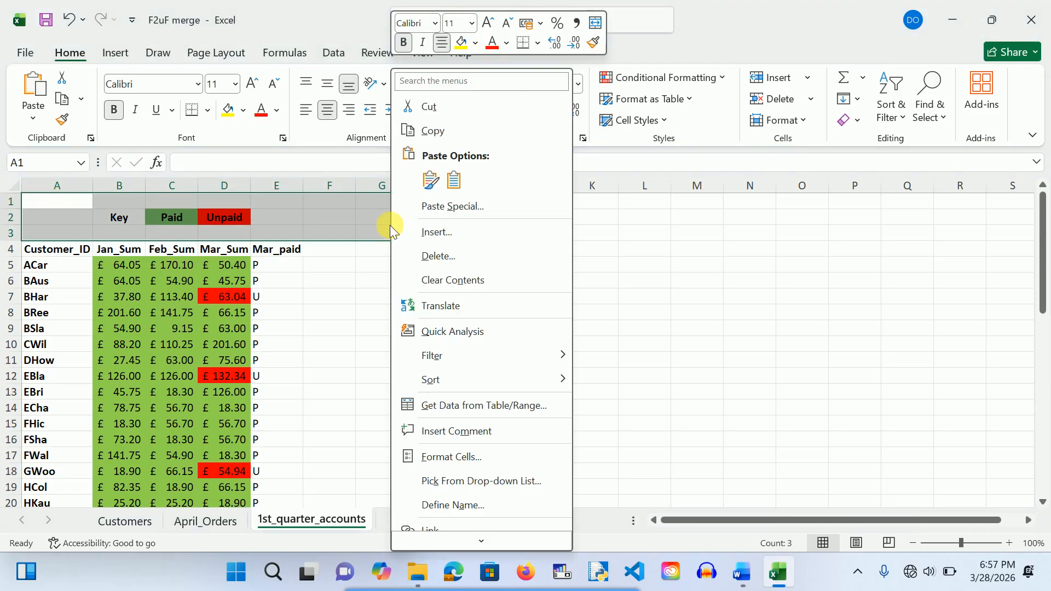
{"action": "left_click", "coordinate": [415, 254]}
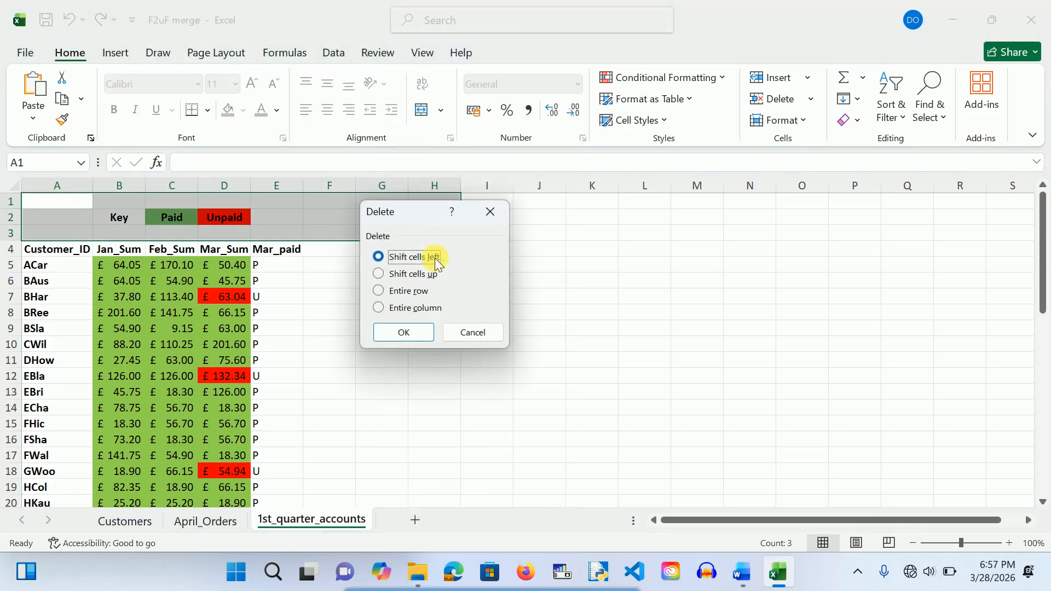
{"action": "left_click", "coordinate": [395, 291]}
{"action": "left_click", "coordinate": [403, 333]}
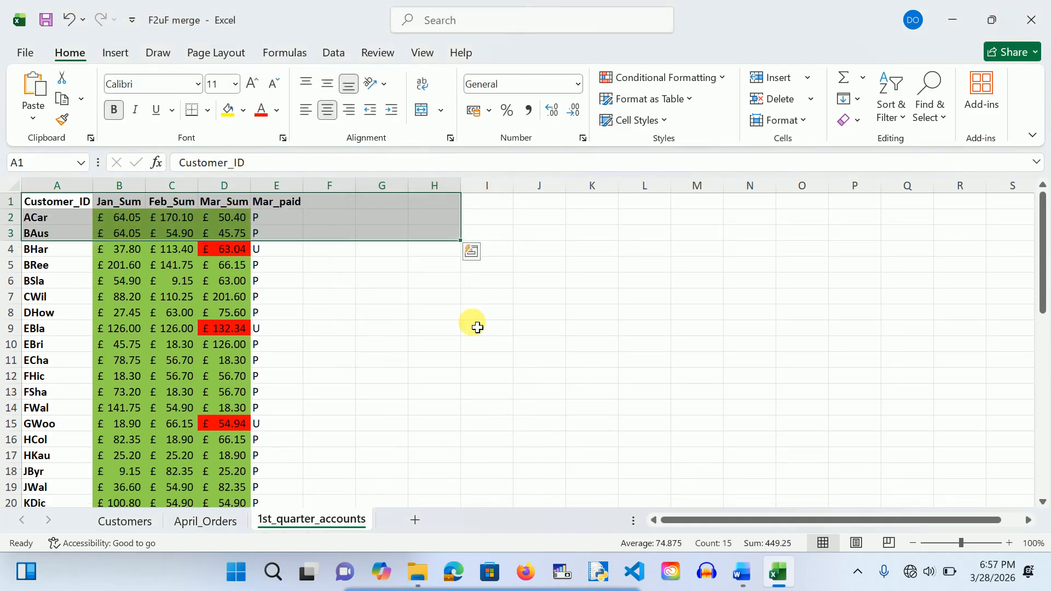
{"action": "left_click", "coordinate": [482, 328]}
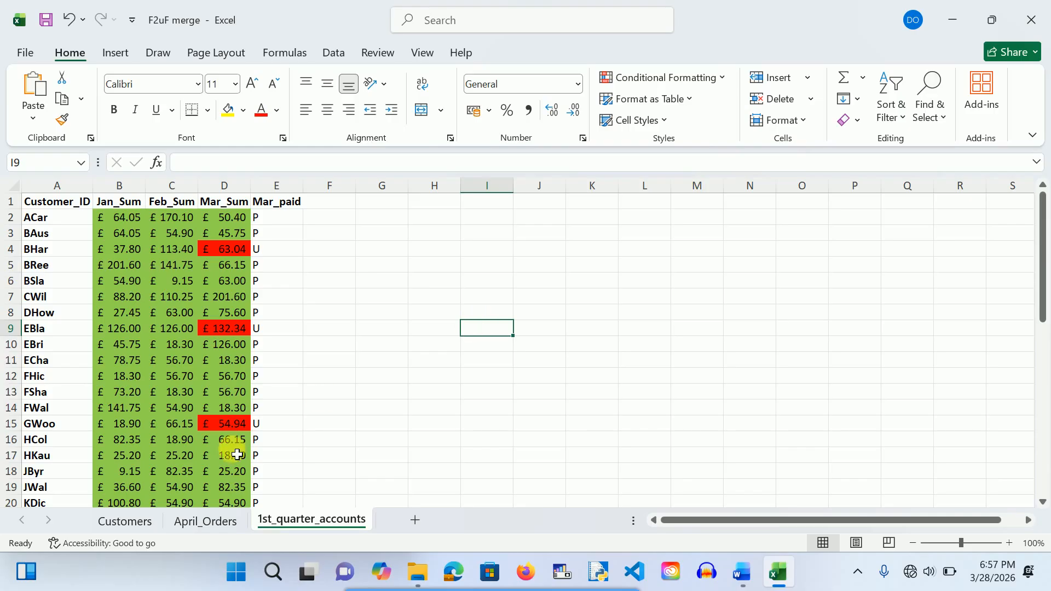
Step: Look through the April_Orders sheet data
{"action": "left_click", "coordinate": [207, 522]}
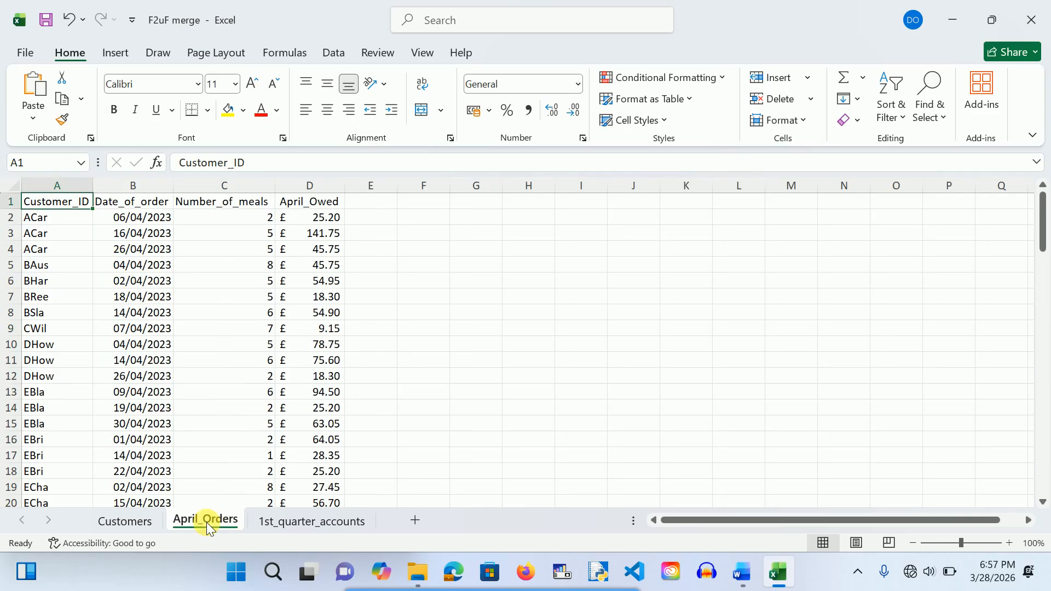
{"action": "scroll", "coordinate": [372, 467], "scroll_direction": "down", "scroll_amount": 12}
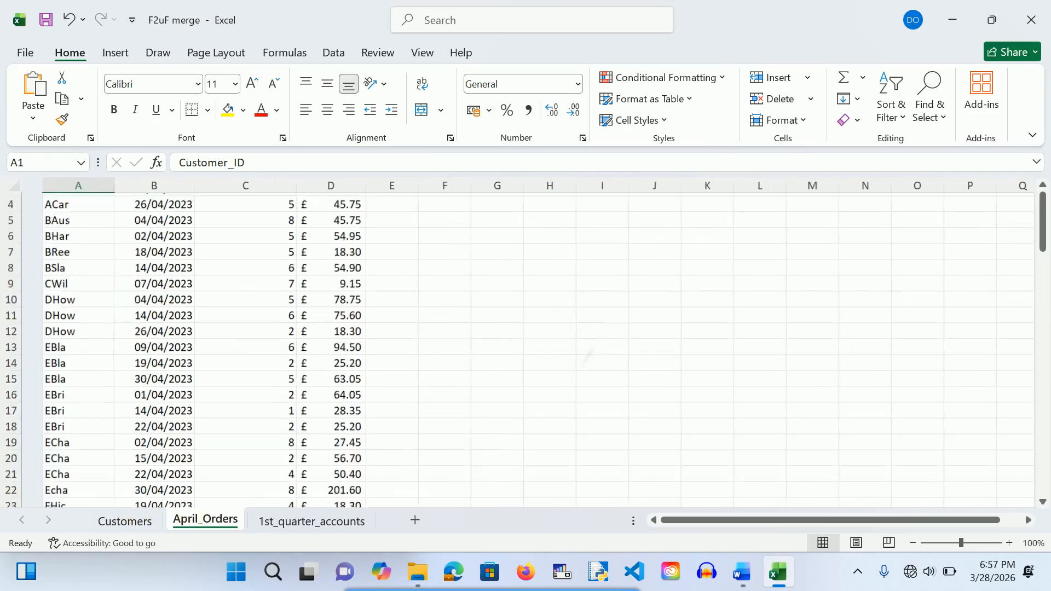
{"action": "scroll", "coordinate": [525, 350], "scroll_direction": "down", "scroll_amount": 10}
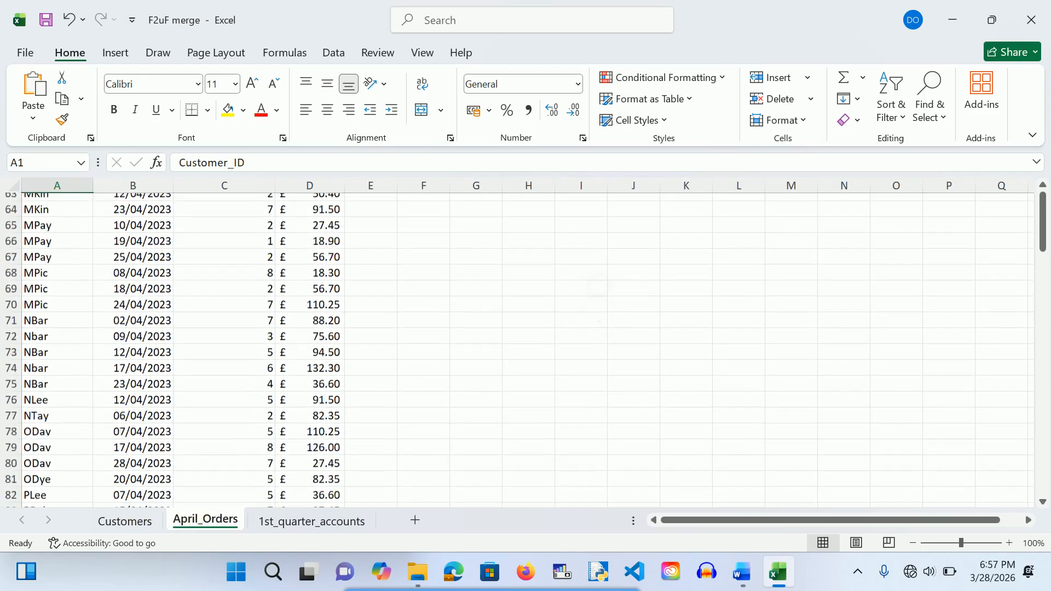
{"action": "scroll", "coordinate": [525, 350], "scroll_direction": "up", "scroll_amount": 19}
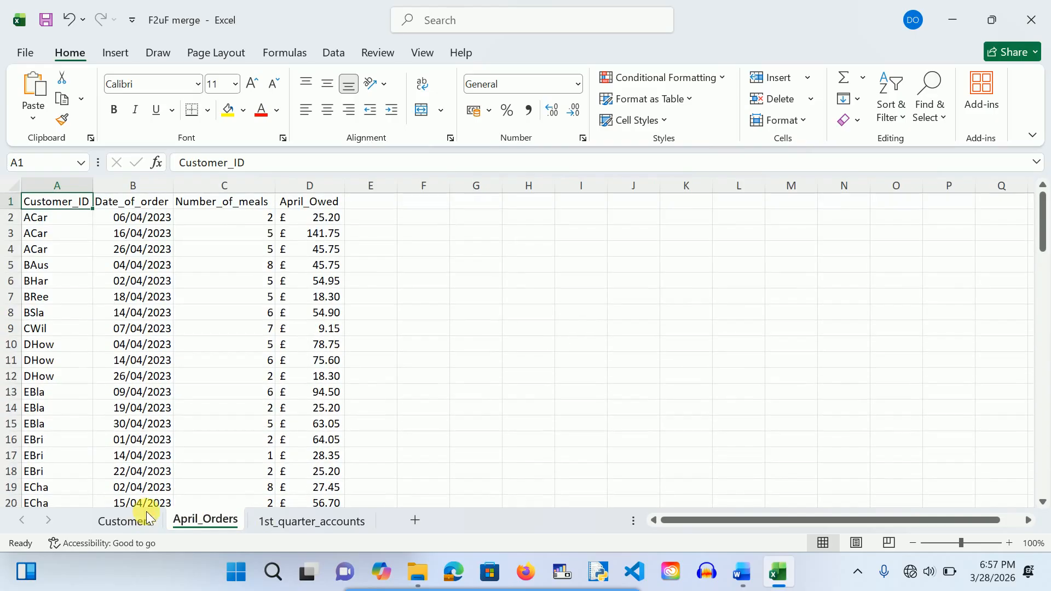
Step: Return to the Customers sheet and close the F2uF merge workbook and Excel
{"action": "left_click", "coordinate": [122, 524]}
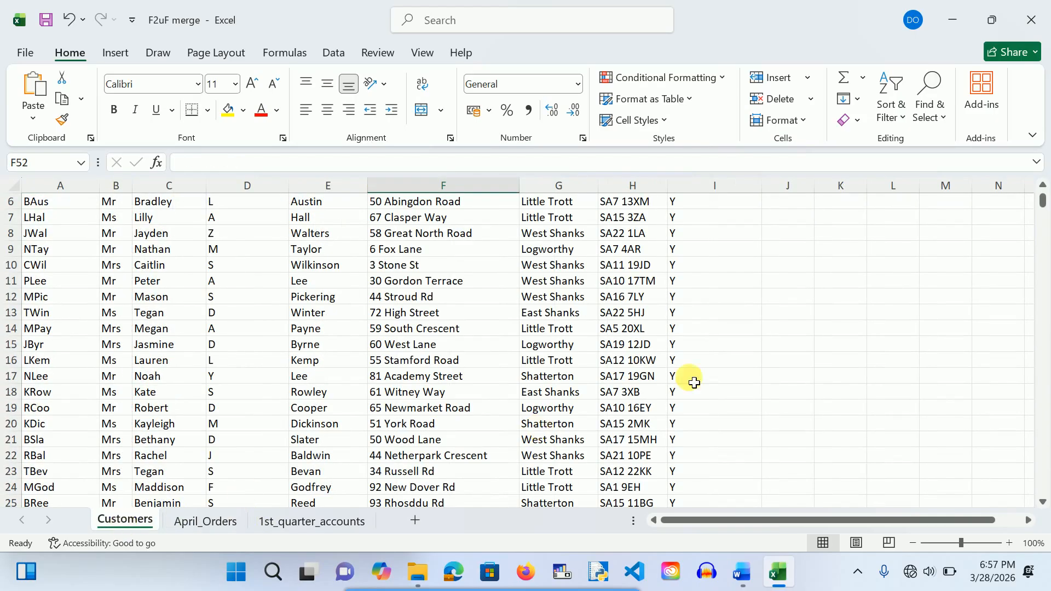
{"action": "left_click", "coordinate": [843, 376]}
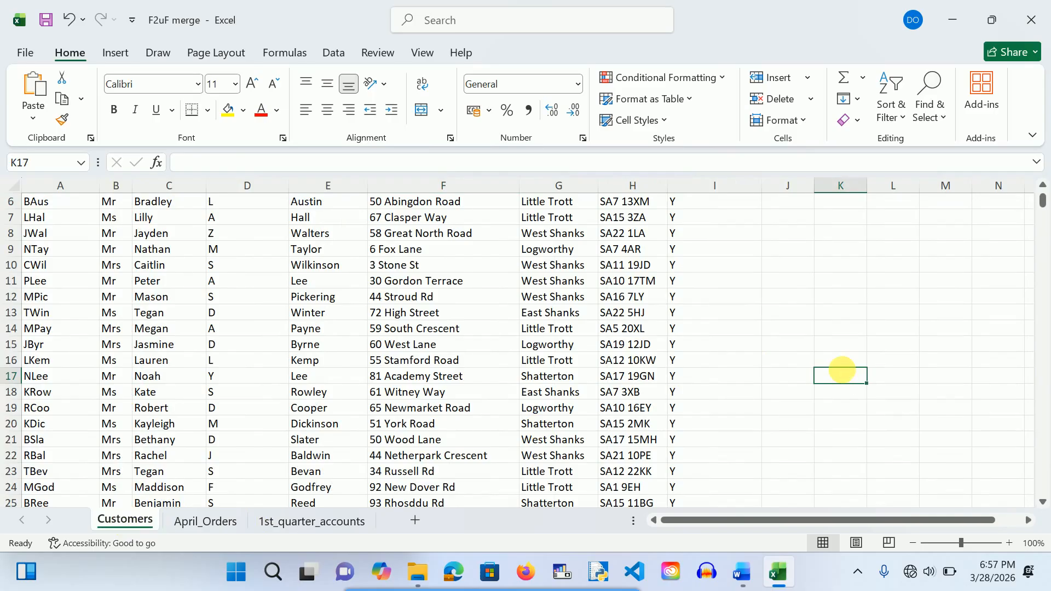
{"action": "left_click", "coordinate": [1030, 21]}
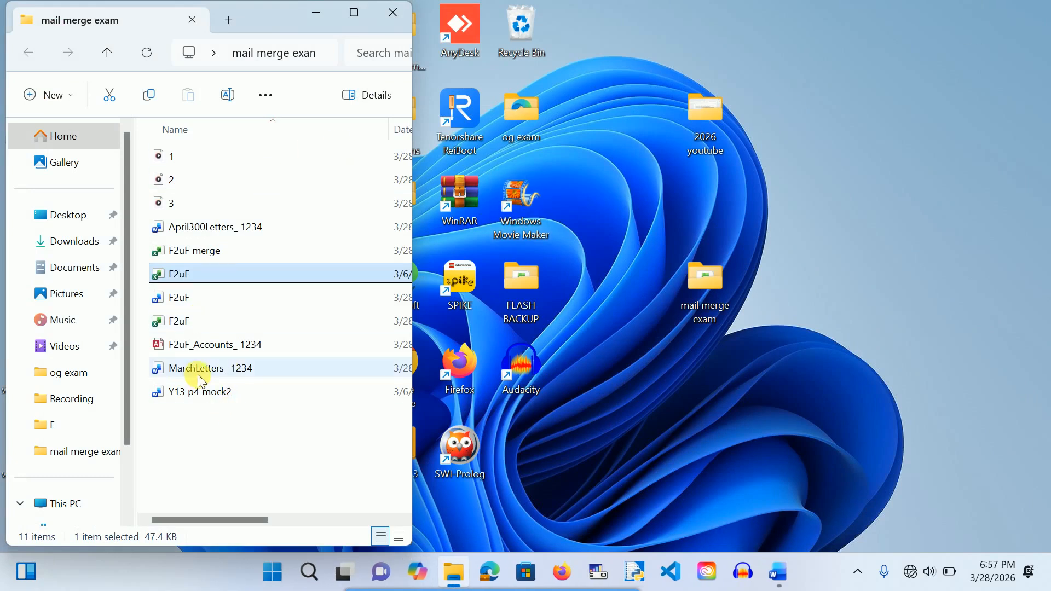
Step: Create a new Microsoft Access Database in the mail merge exam folder and return to the Y13 p4 mock2 document
{"action": "right_click", "coordinate": [179, 429]}
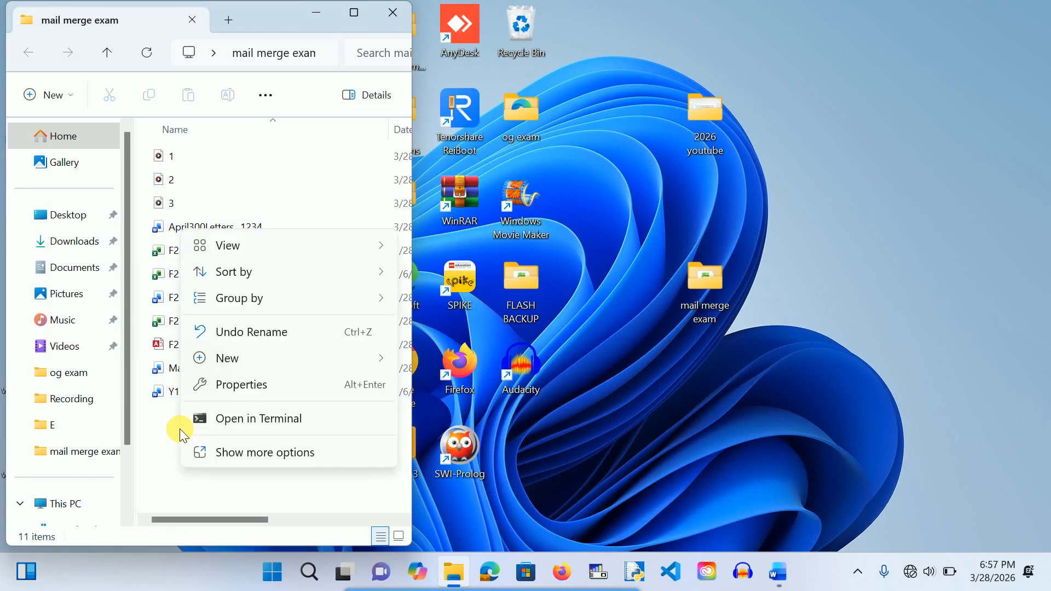
{"action": "mouse_move", "coordinate": [252, 353]}
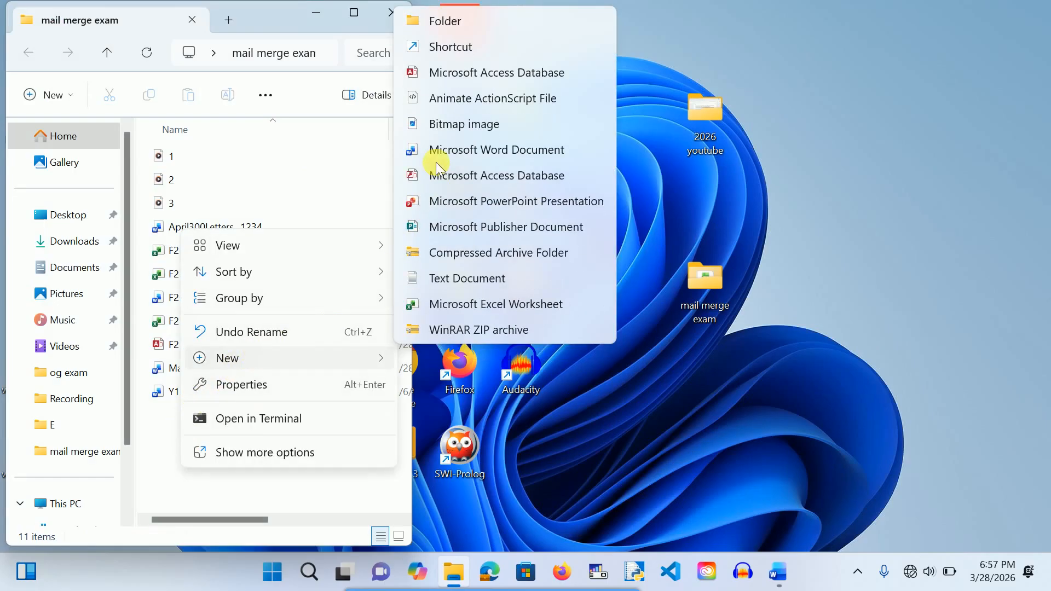
{"action": "left_click", "coordinate": [443, 75]}
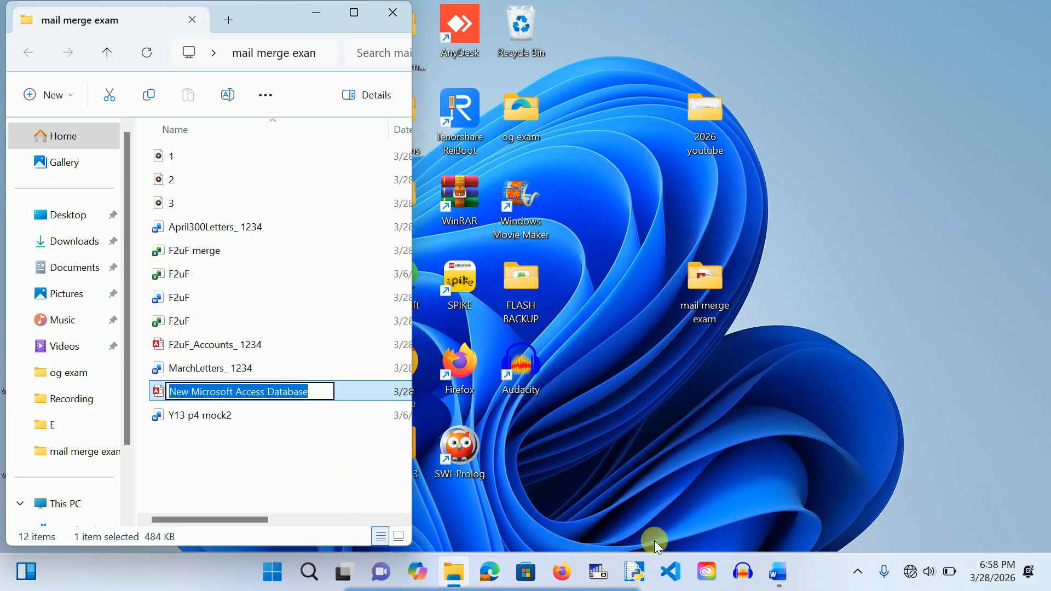
{"action": "mouse_move", "coordinate": [784, 583]}
{"action": "left_click", "coordinate": [751, 532]}
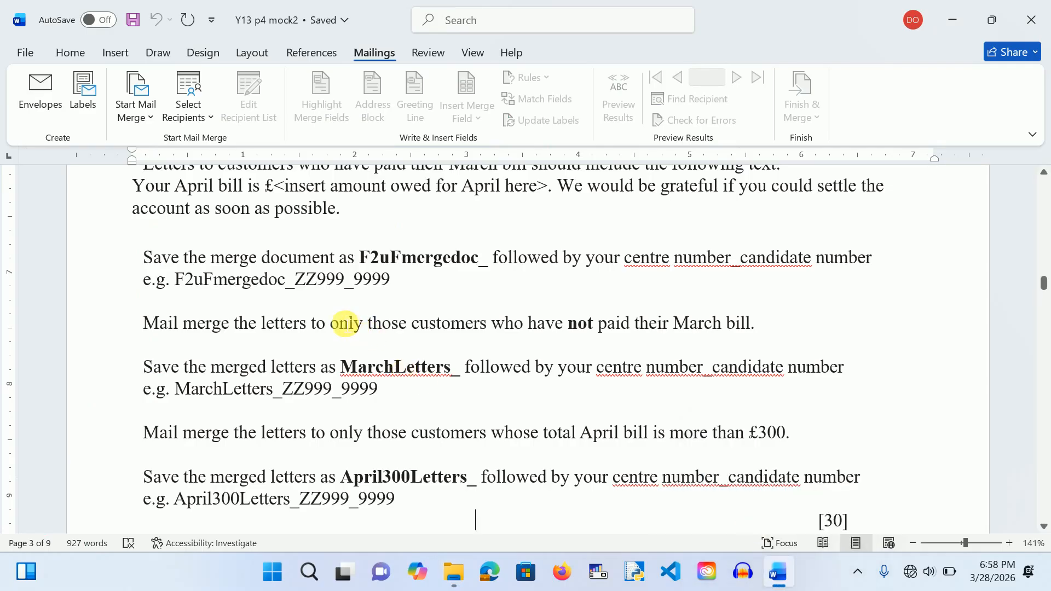
Step: Select the database name F2uF_Accounts_ in the instructions, then minimise Word
{"action": "scroll", "coordinate": [346, 323], "scroll_direction": "up", "scroll_amount": 10}
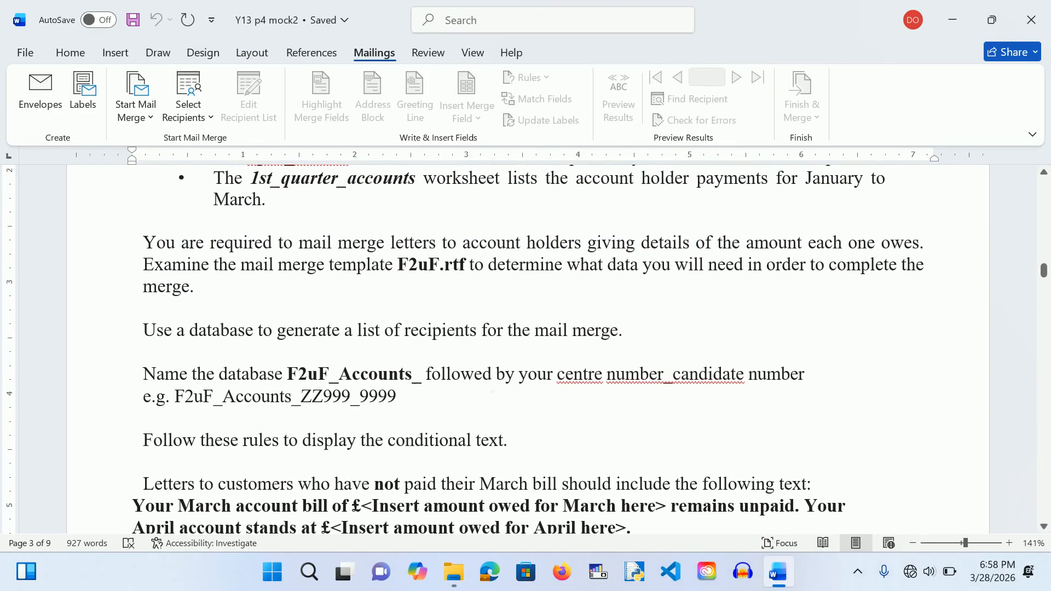
{"action": "left_click_drag", "start_coordinate": [296, 375], "coordinate": [426, 382]}
{"action": "key", "text": "ctrl+c"}
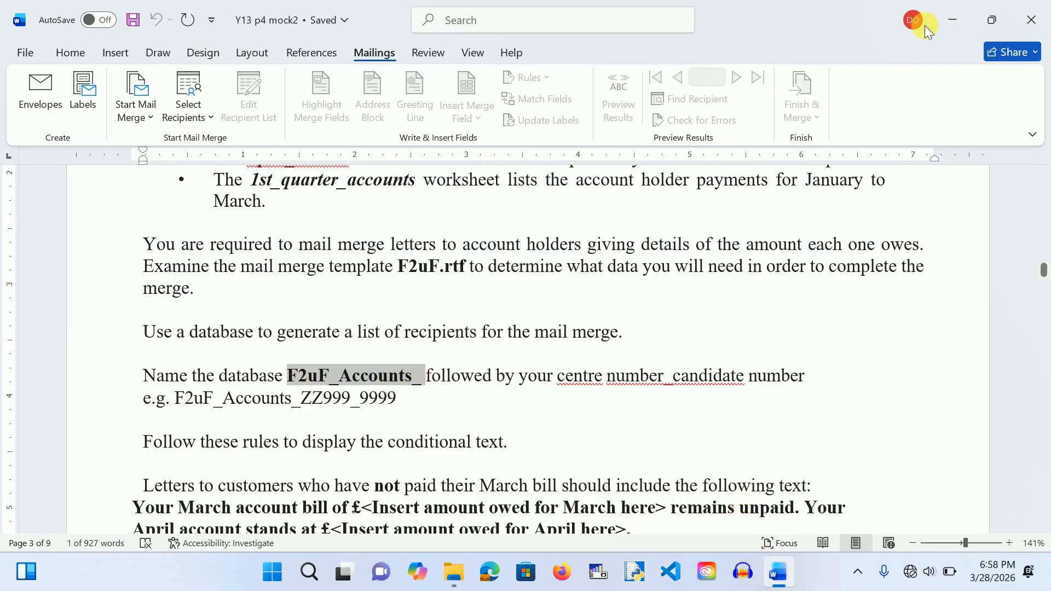
{"action": "left_click", "coordinate": [956, 18]}
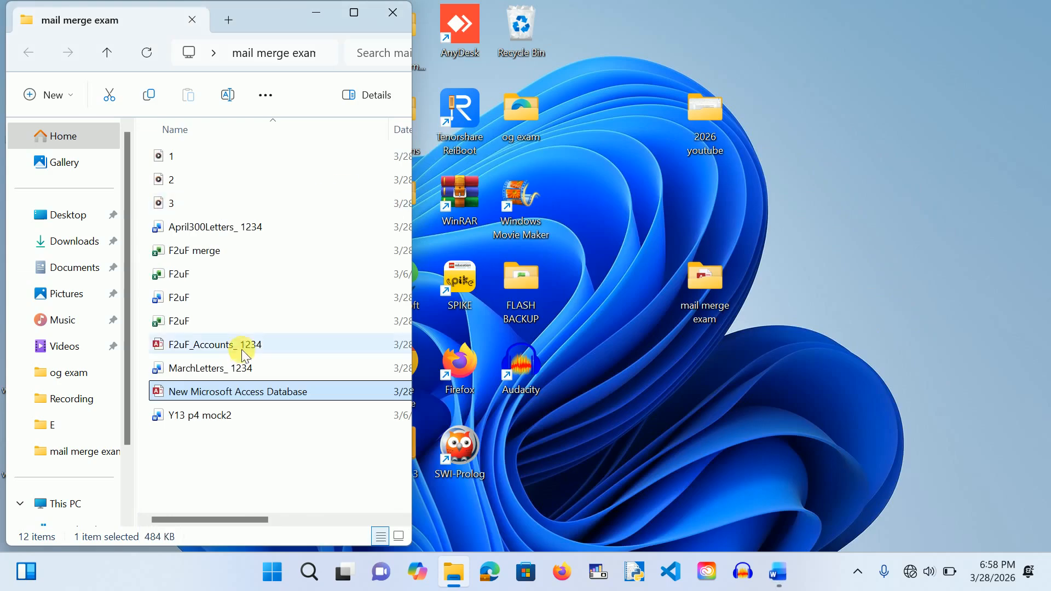
Step: Rename the new database file to F2uF_Accounts_ 1254 and open it in Access
{"action": "left_click", "coordinate": [267, 394]}
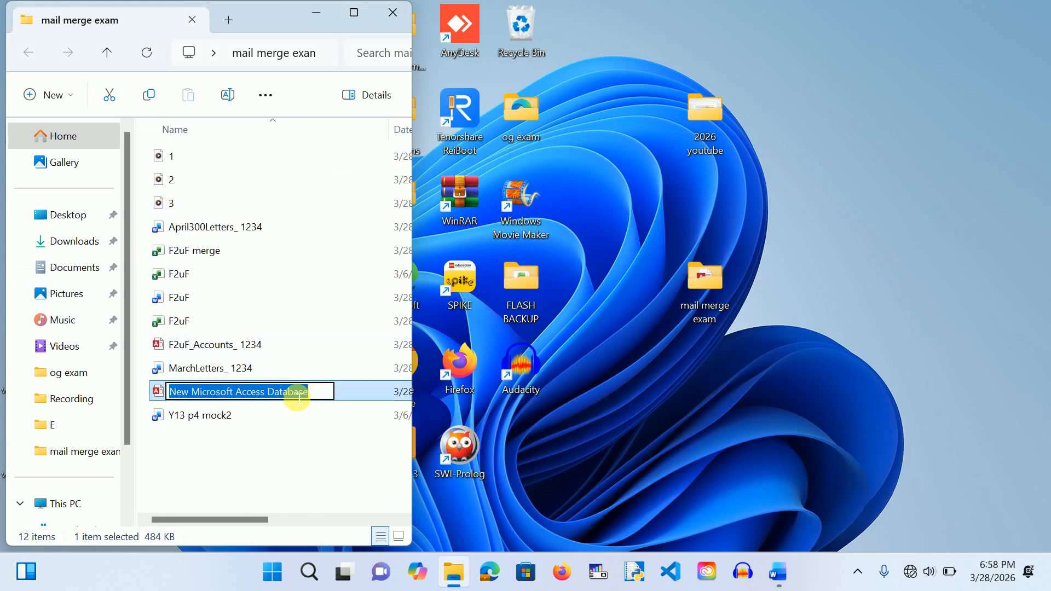
{"action": "key", "text": "ctrl+v"}
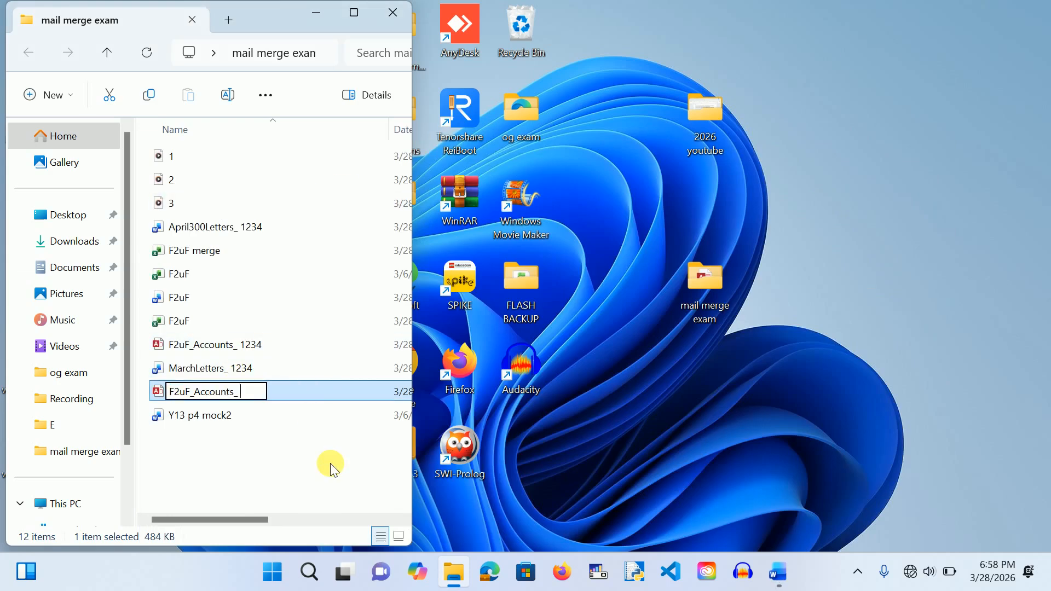
{"action": "type", "text": "1254"}
{"action": "left_click", "coordinate": [308, 469]}
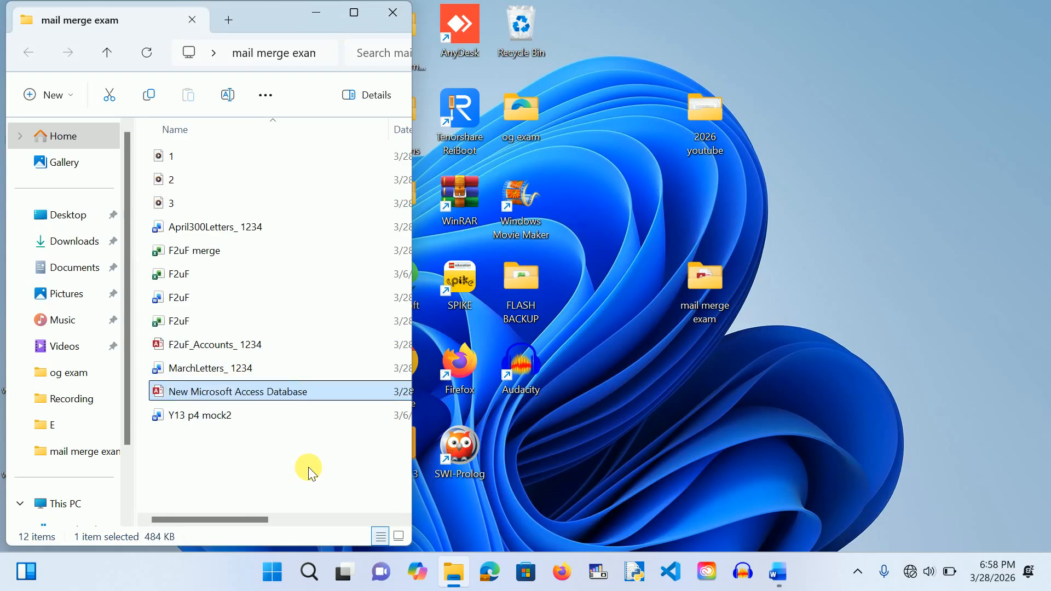
{"action": "double_click", "coordinate": [230, 391]}
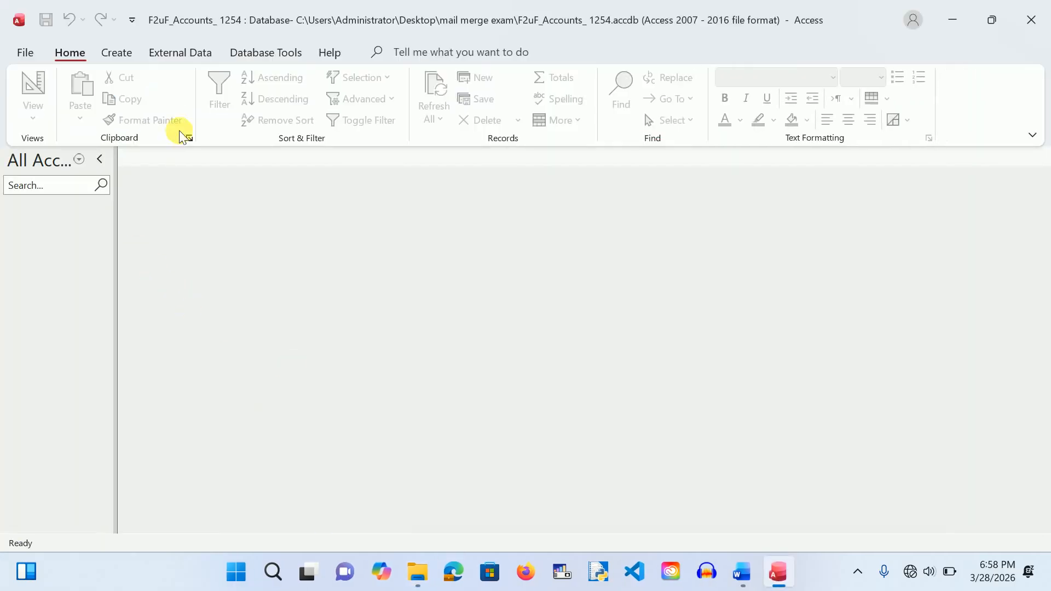
Step: Start importing an Excel workbook from External Data's New Data Source menu
{"action": "left_click", "coordinate": [175, 52]}
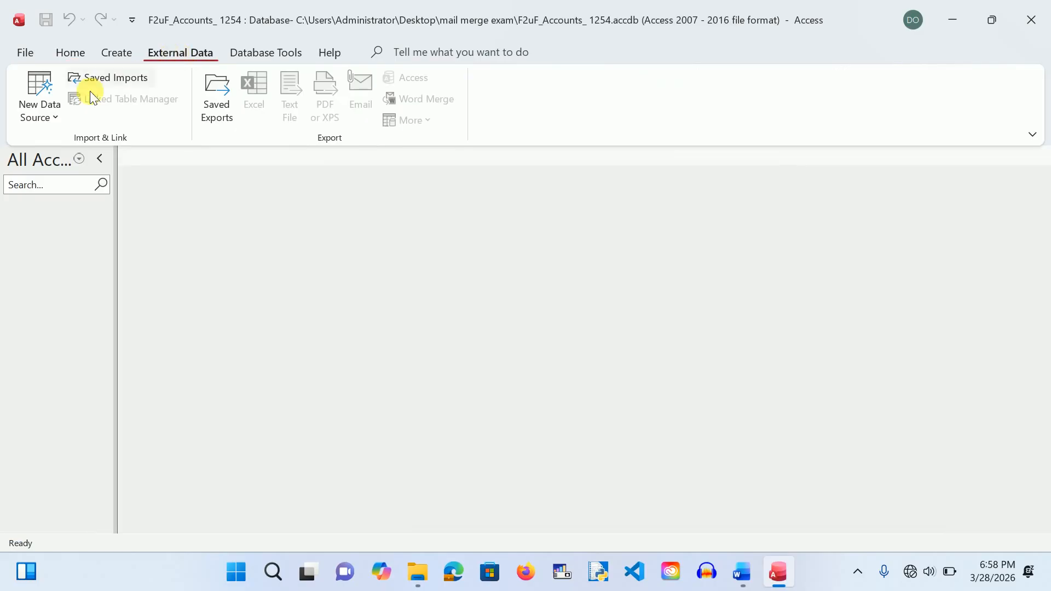
{"action": "left_click", "coordinate": [54, 110]}
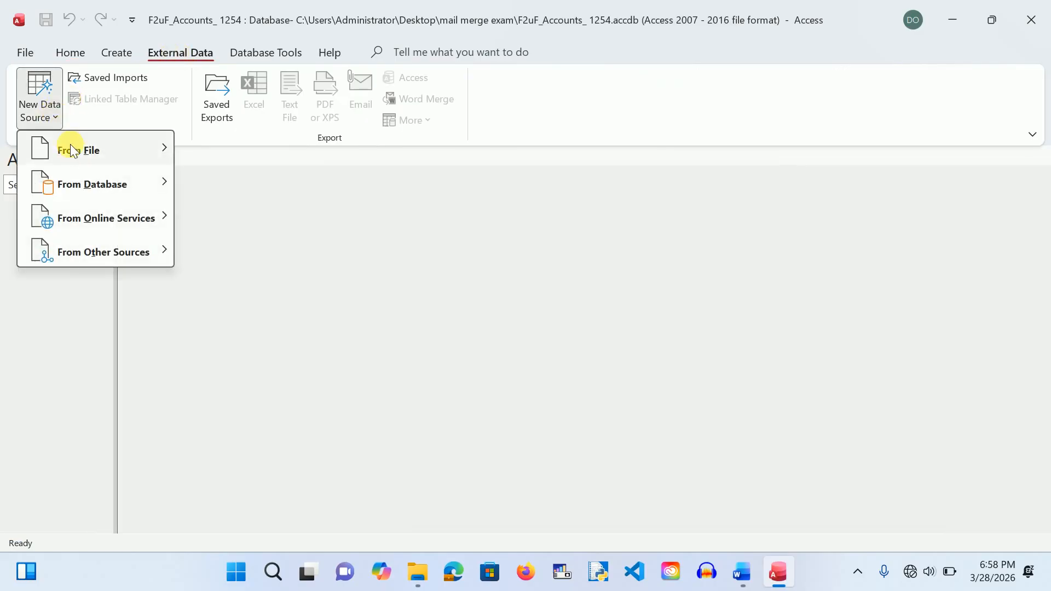
{"action": "mouse_move", "coordinate": [80, 157]}
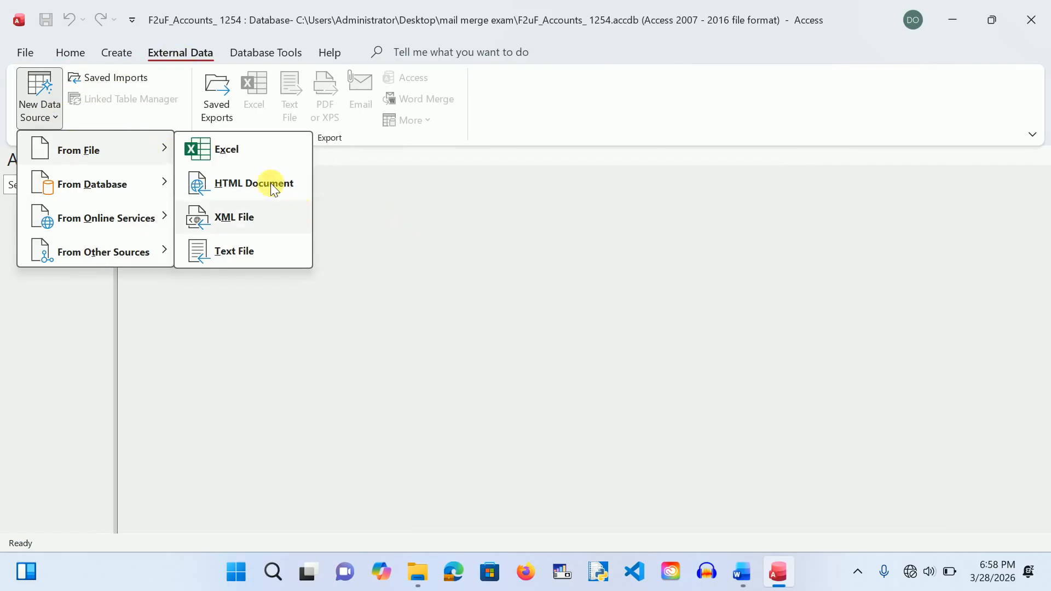
{"action": "left_click", "coordinate": [233, 149]}
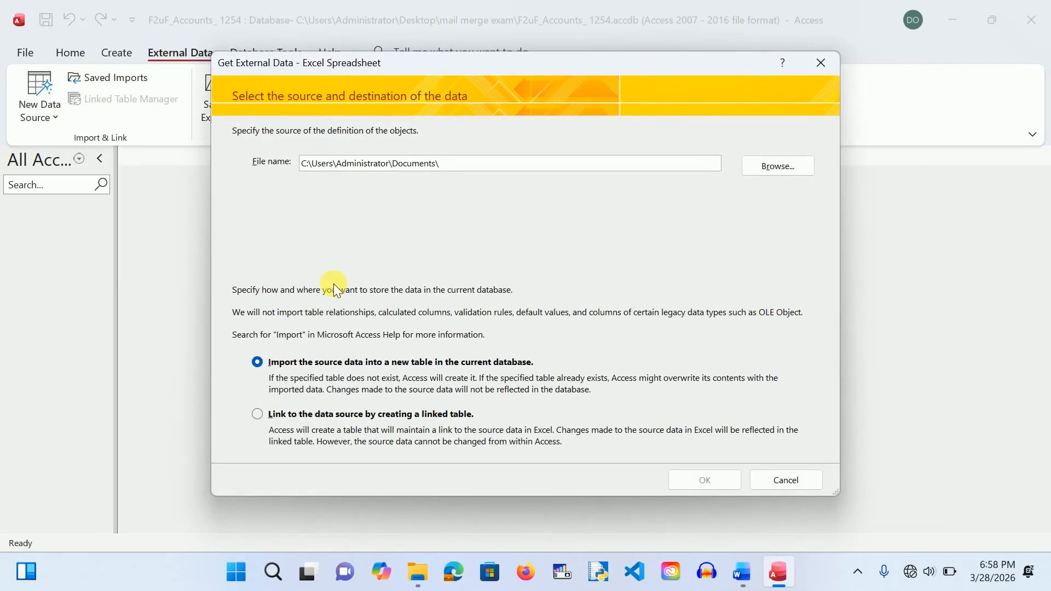
Step: Choose Desktop\mail merge exam\F2uF merge.xlsx as the source, importing into a new table
{"action": "left_click", "coordinate": [763, 170]}
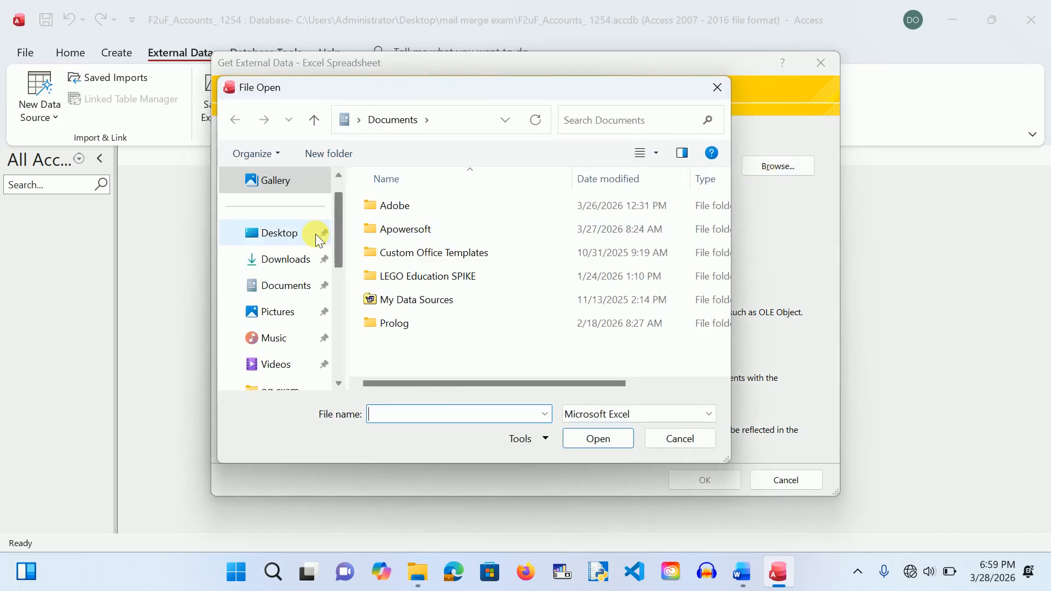
{"action": "left_click", "coordinate": [314, 241]}
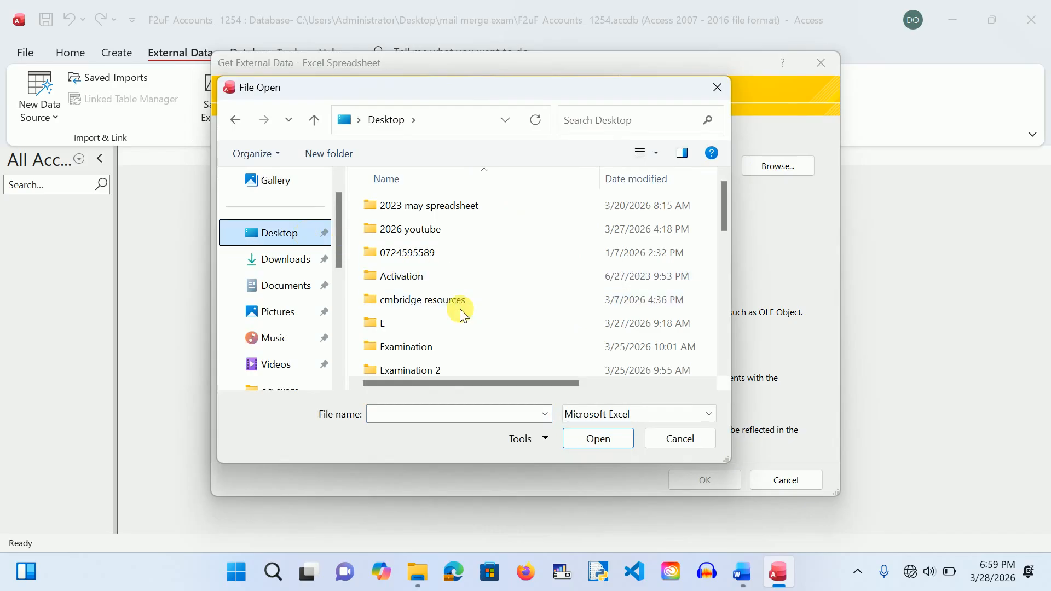
{"action": "scroll", "coordinate": [547, 345], "scroll_direction": "down", "scroll_amount": 10}
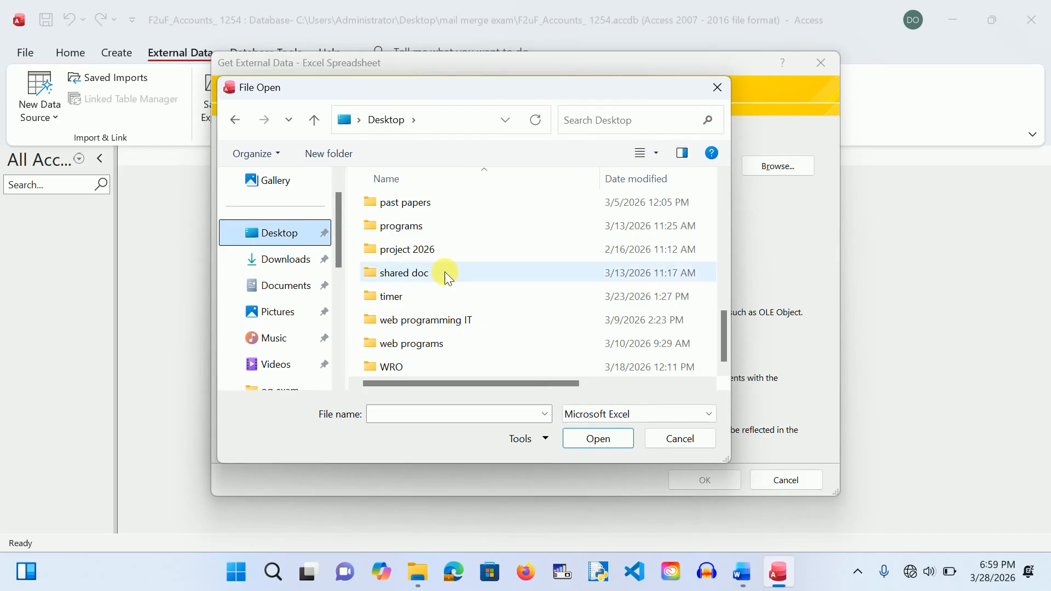
{"action": "scroll", "coordinate": [481, 318], "scroll_direction": "up", "scroll_amount": 3}
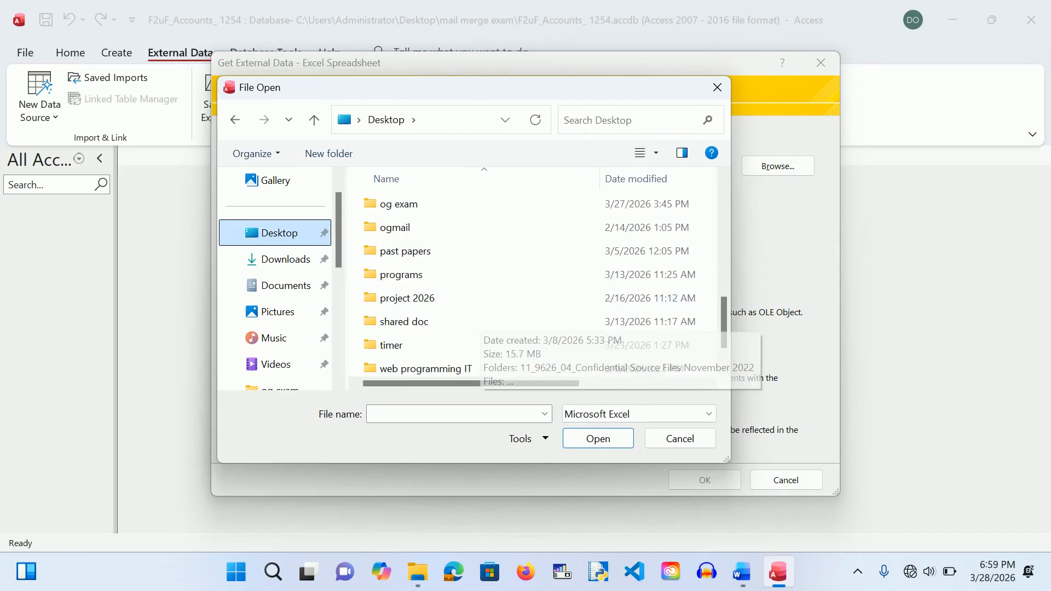
{"action": "scroll", "coordinate": [530, 280], "scroll_direction": "up", "scroll_amount": 2}
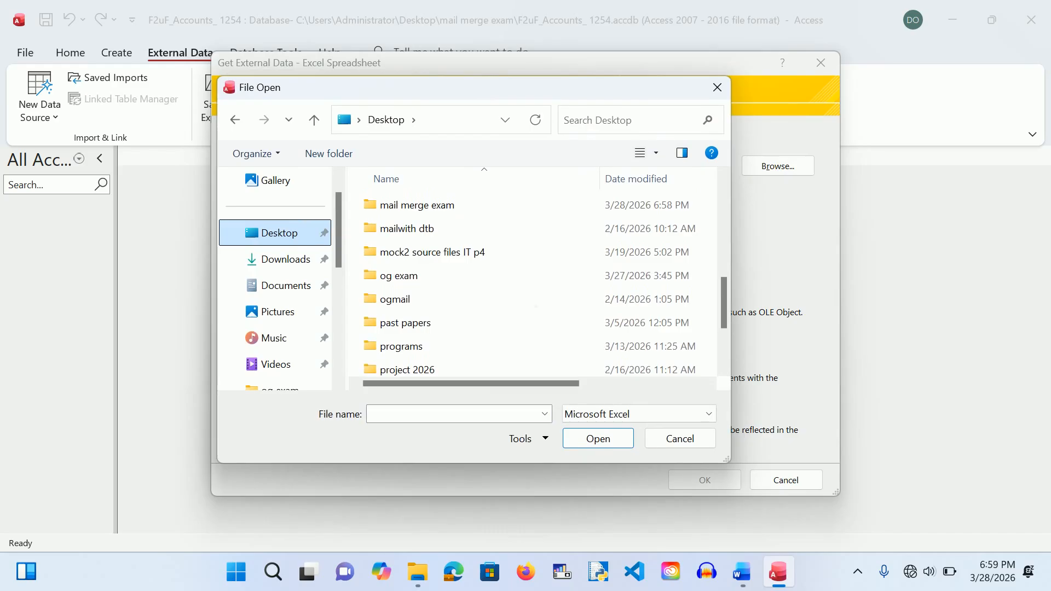
{"action": "left_click", "coordinate": [410, 224]}
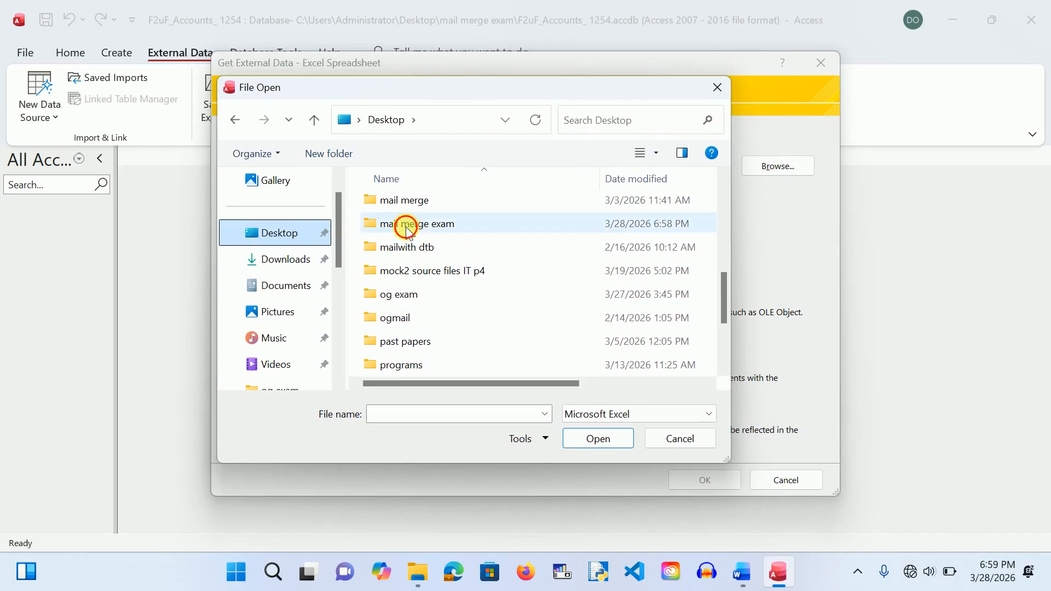
{"action": "double_click", "coordinate": [408, 225]}
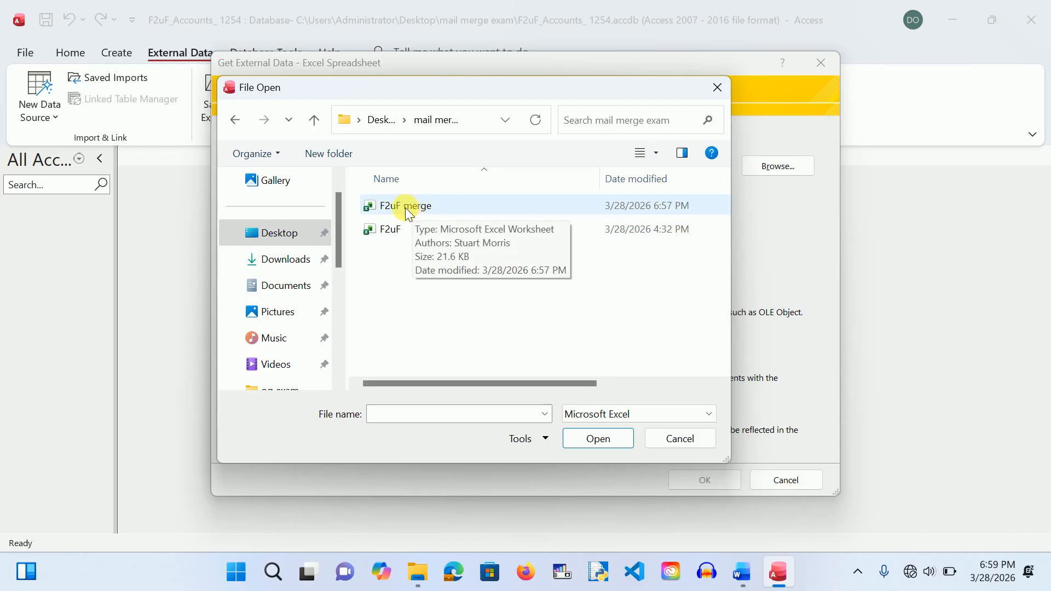
{"action": "double_click", "coordinate": [408, 209]}
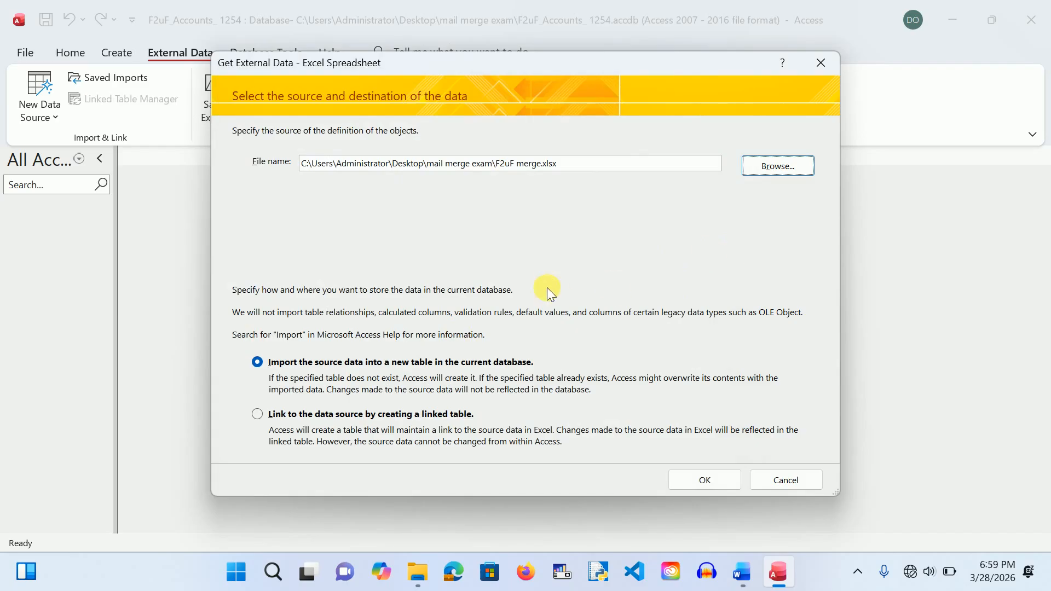
{"action": "left_click", "coordinate": [705, 480]}
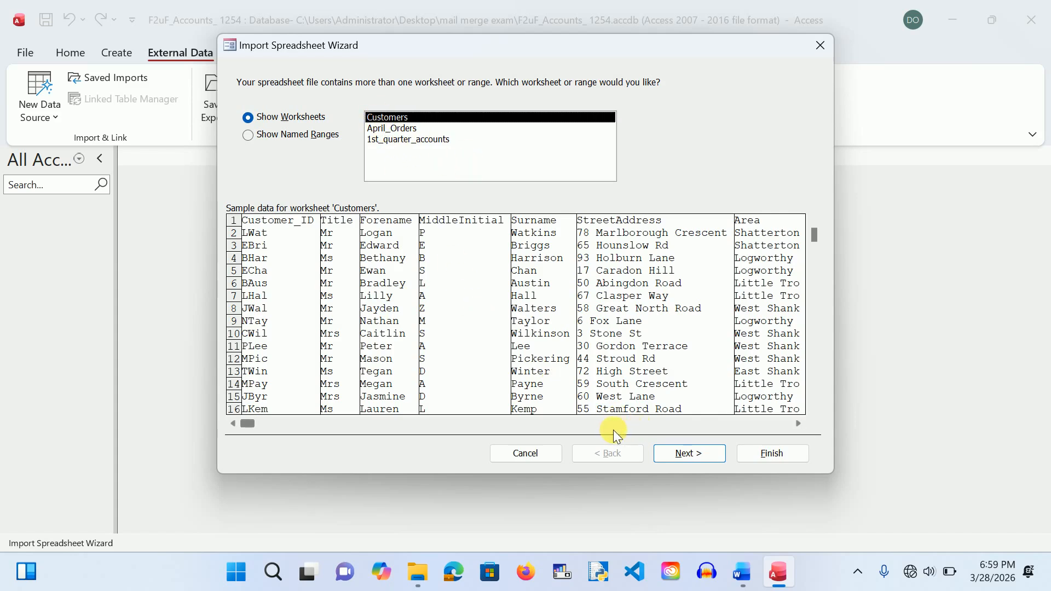
Step: Import the Customers worksheet using first-row headings, with Customer_ID as primary key
{"action": "left_click", "coordinate": [680, 453]}
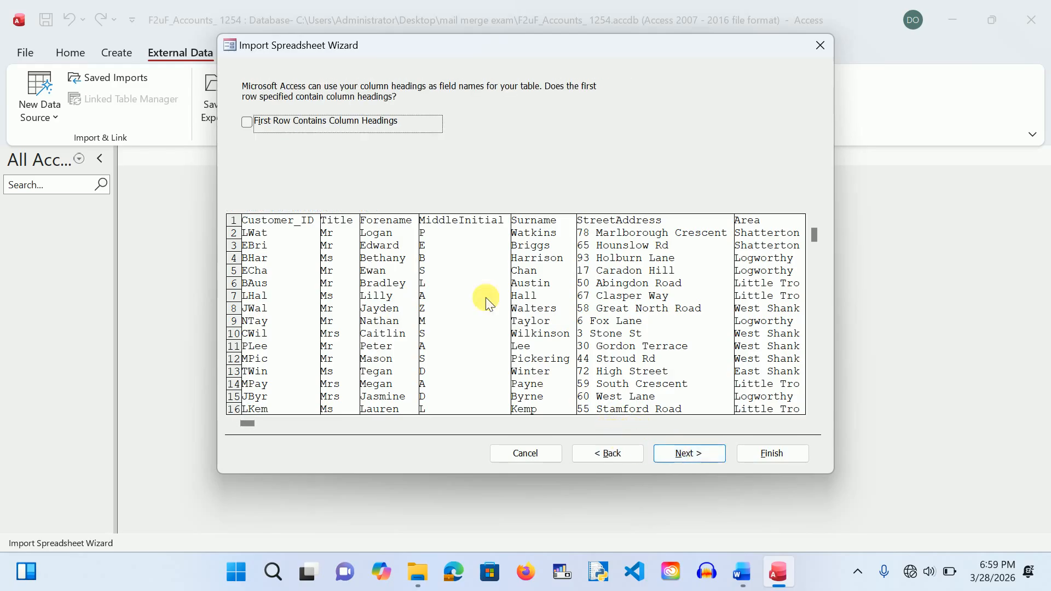
{"action": "left_click", "coordinate": [247, 121]}
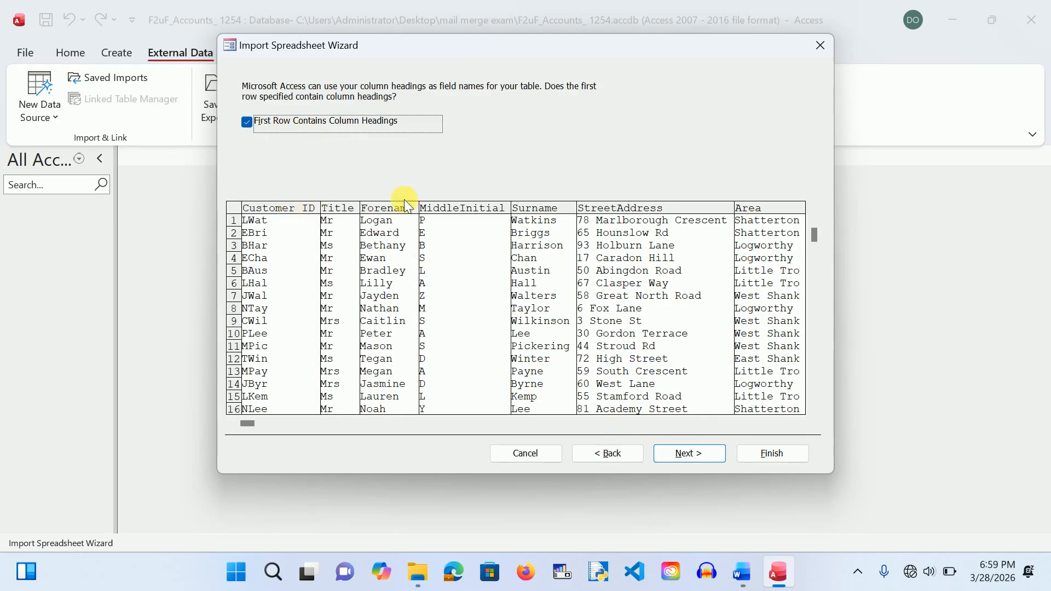
{"action": "left_click", "coordinate": [678, 454]}
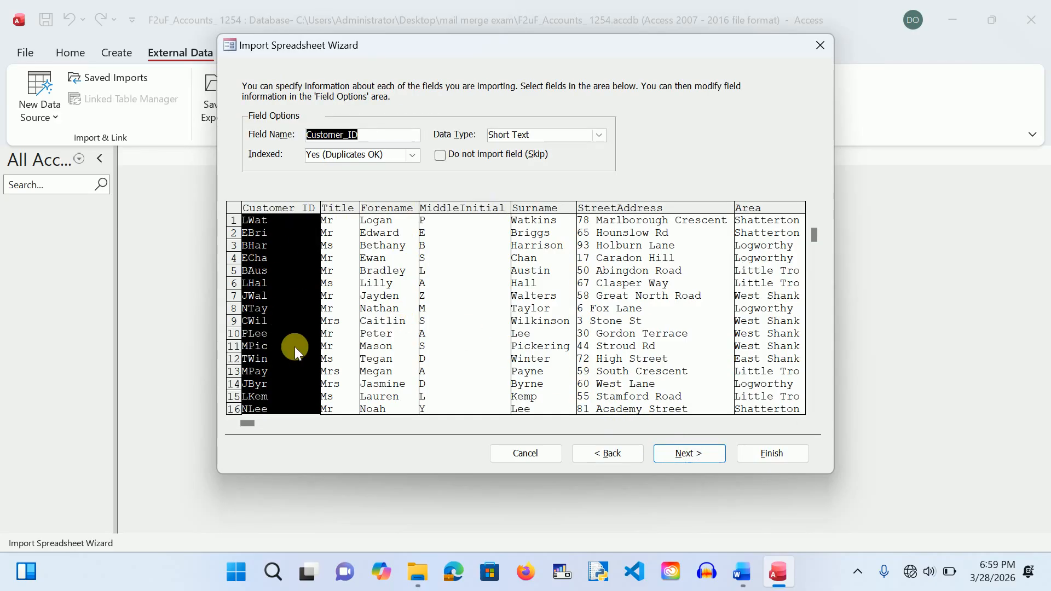
{"action": "left_click", "coordinate": [678, 456]}
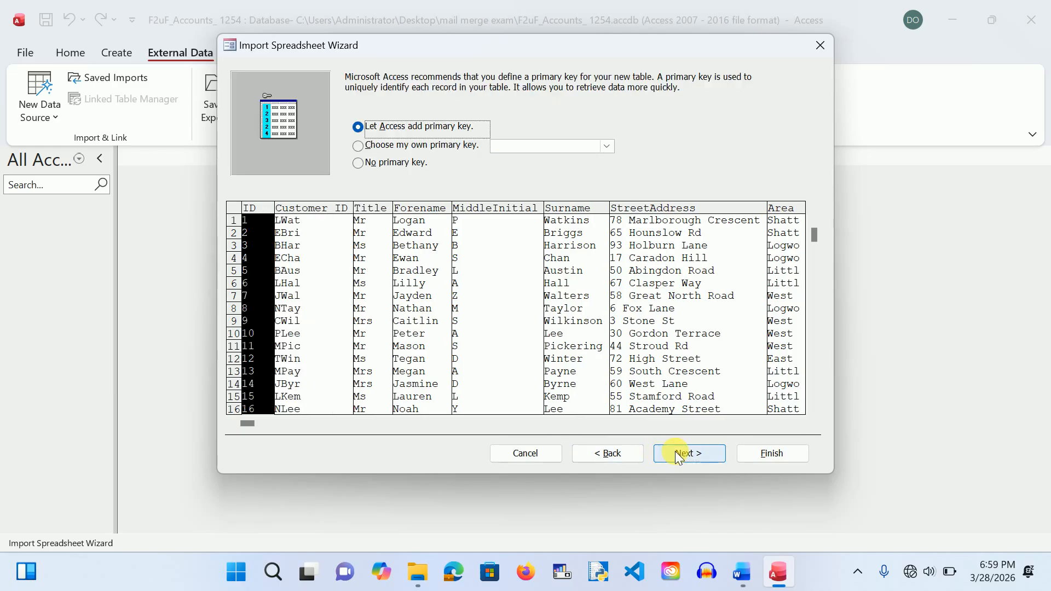
{"action": "left_click", "coordinate": [363, 147]}
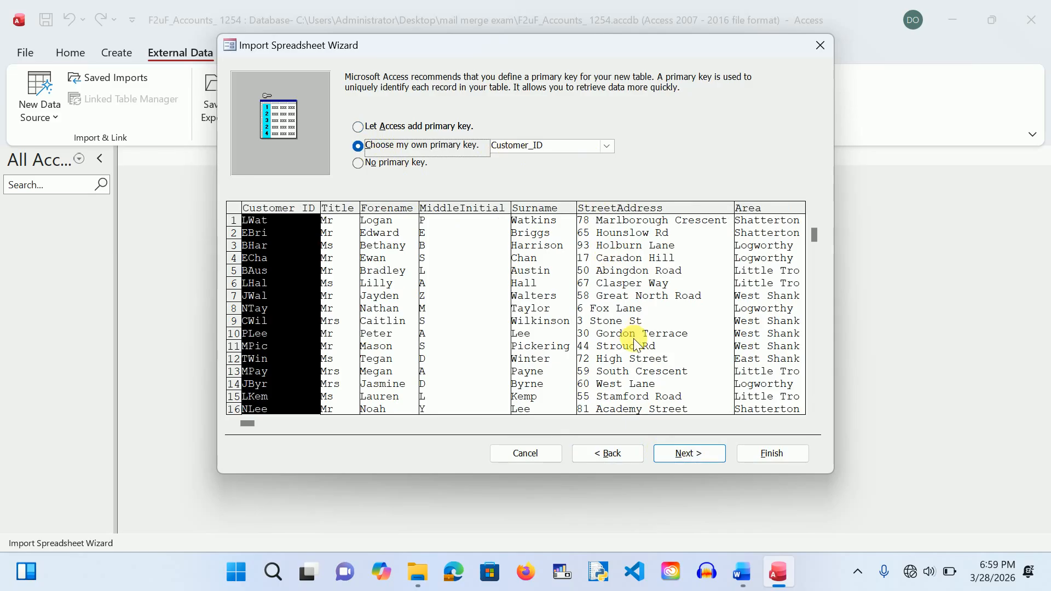
{"action": "left_click", "coordinate": [687, 453]}
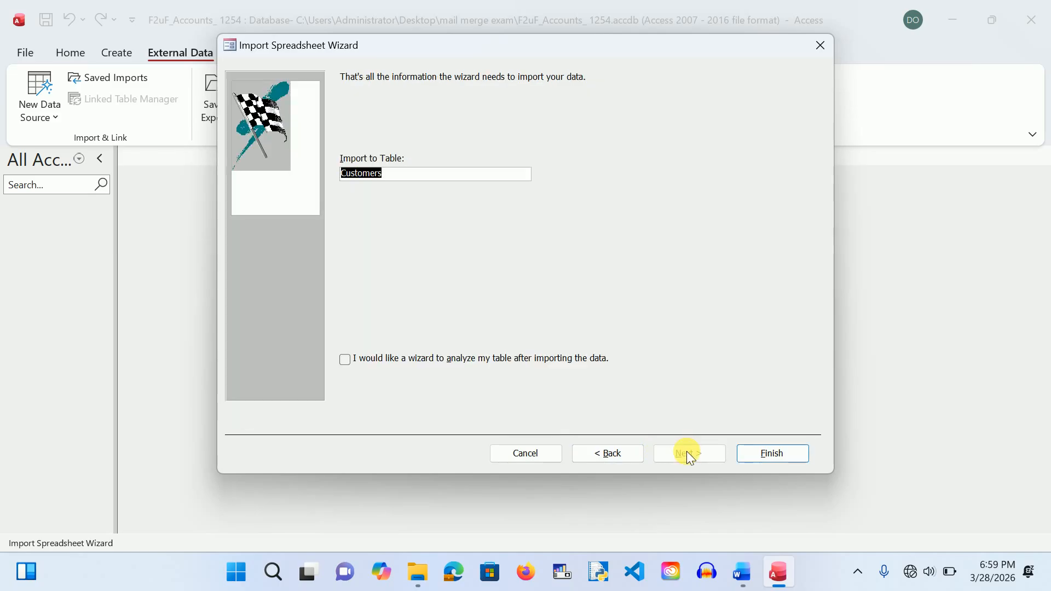
{"action": "left_click", "coordinate": [763, 453]}
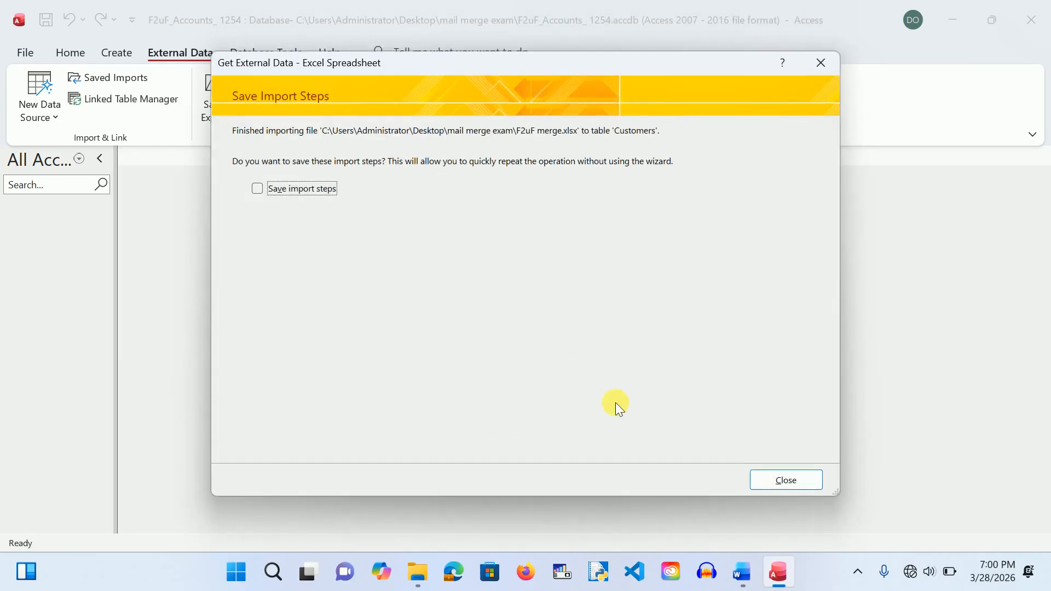
{"action": "left_click", "coordinate": [761, 477]}
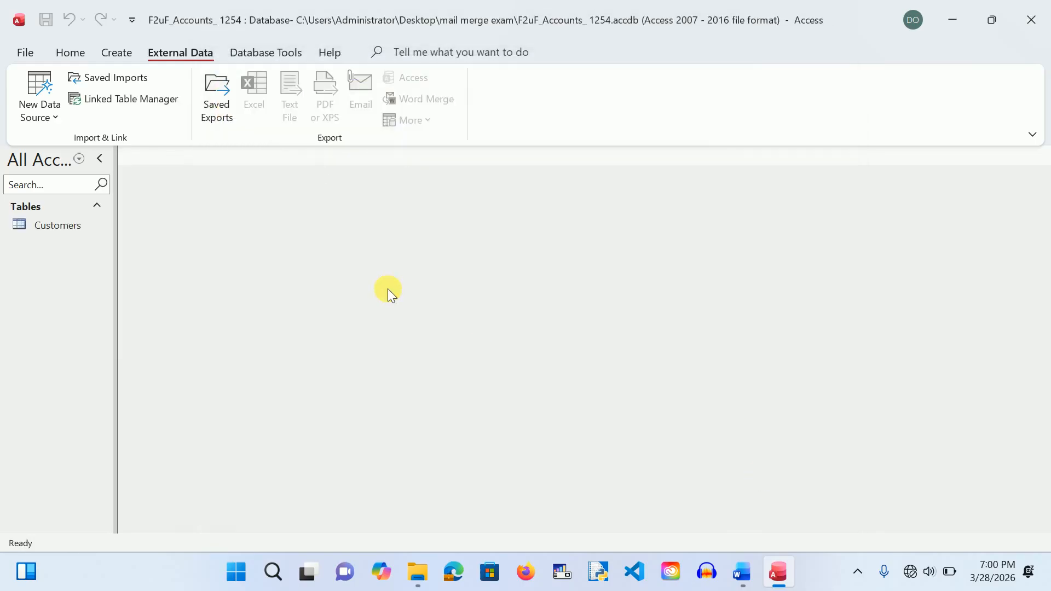
Step: Open the Customers table to check its 43 records, then close it
{"action": "double_click", "coordinate": [63, 222]}
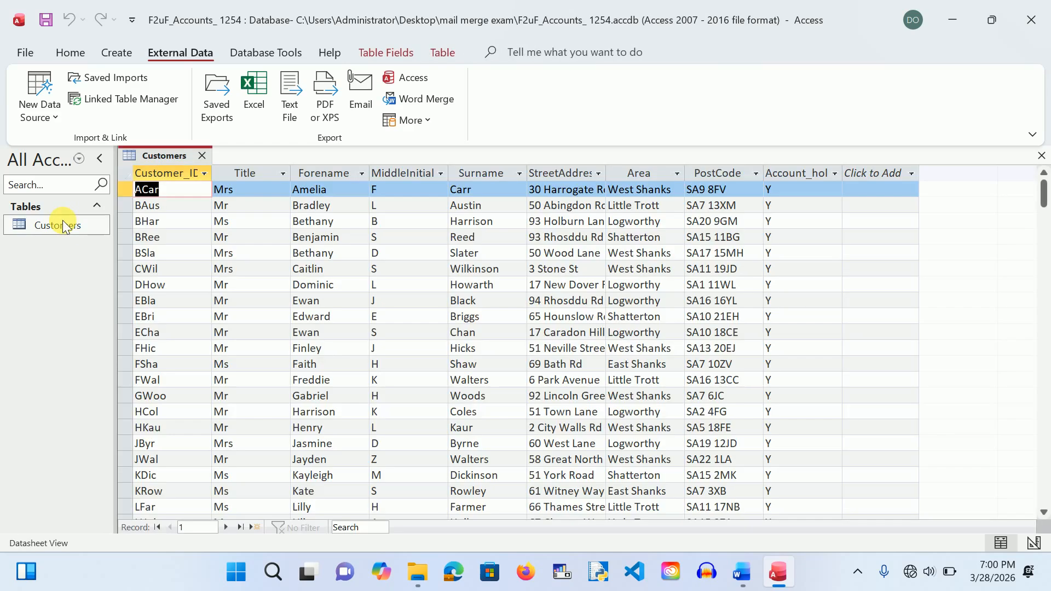
{"action": "scroll", "coordinate": [807, 404], "scroll_direction": "down", "scroll_amount": 10}
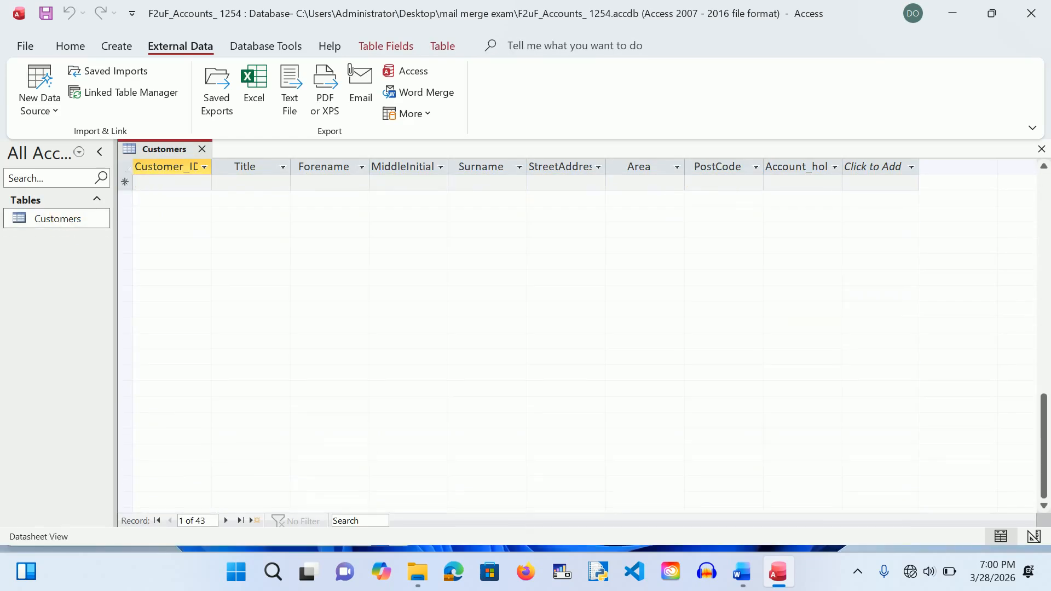
{"action": "scroll", "coordinate": [807, 403], "scroll_direction": "up", "scroll_amount": 10}
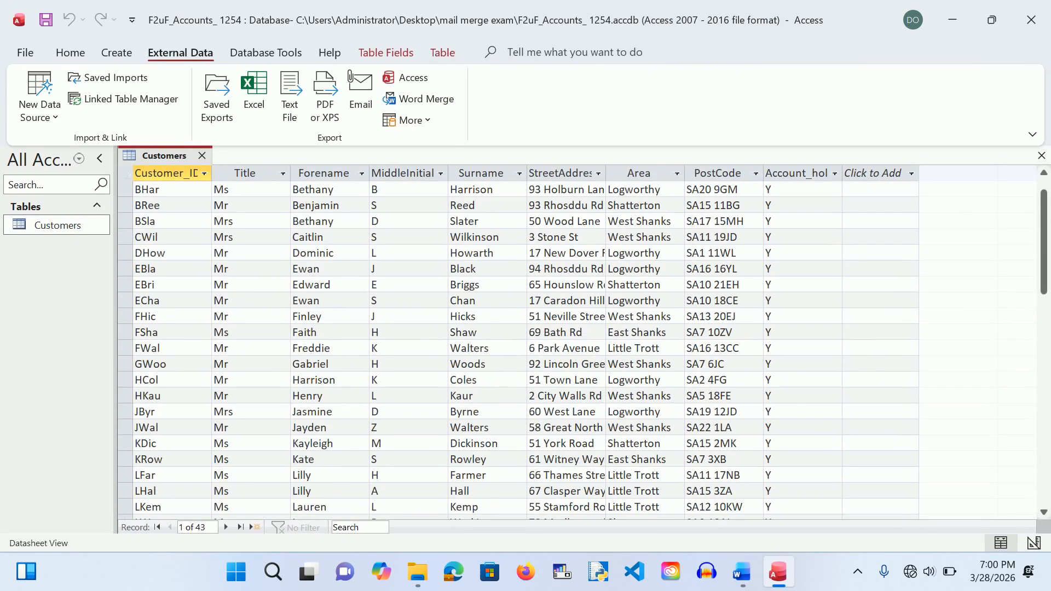
{"action": "left_click", "coordinate": [206, 157]}
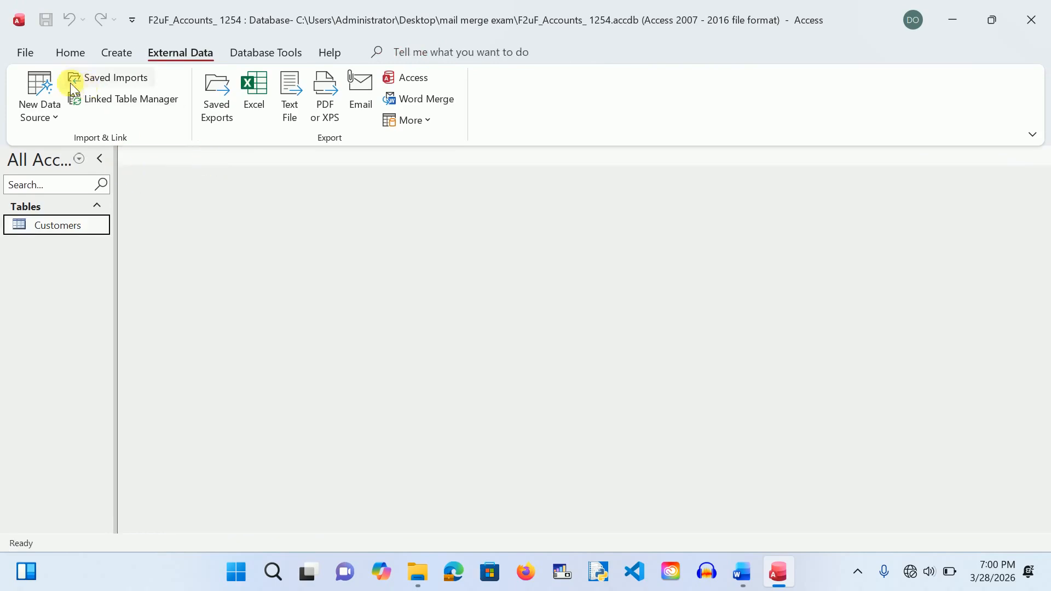
Step: Start another Excel import with F2uF merge.xlsx as the source workbook
{"action": "left_click", "coordinate": [46, 112]}
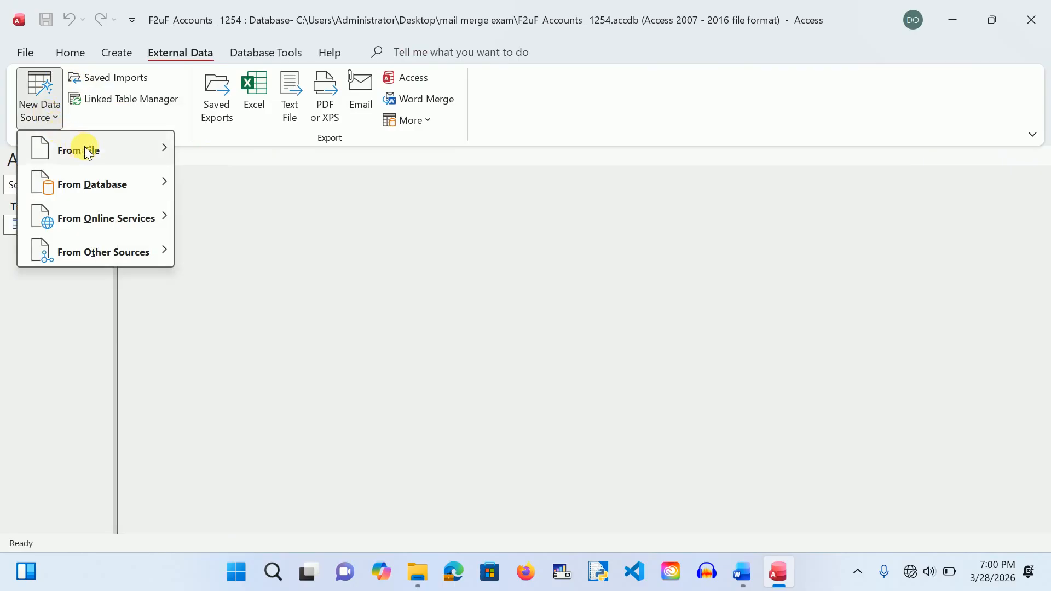
{"action": "mouse_move", "coordinate": [83, 148]}
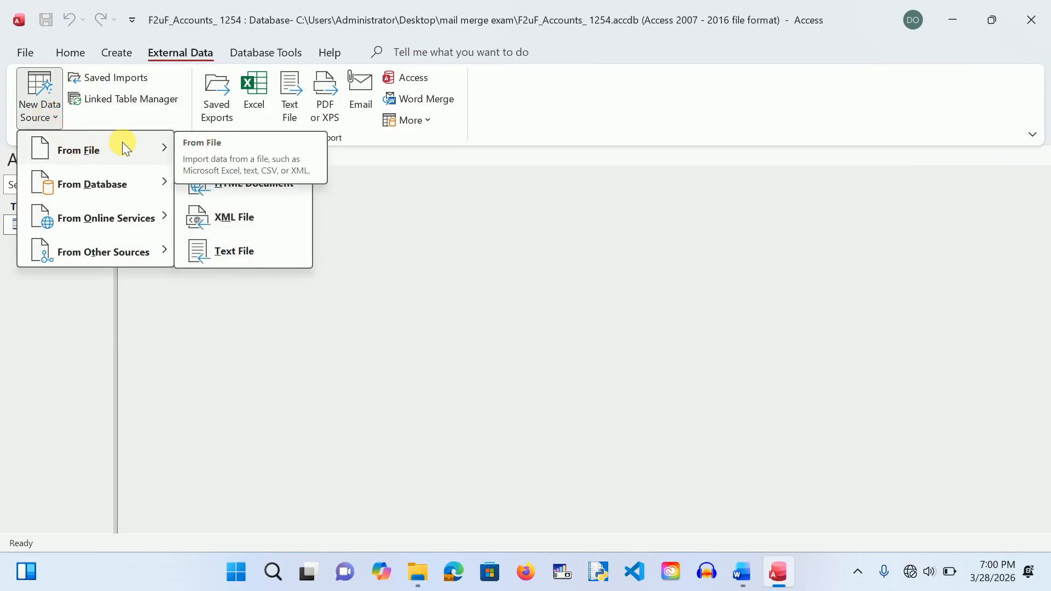
{"action": "left_click", "coordinate": [205, 145]}
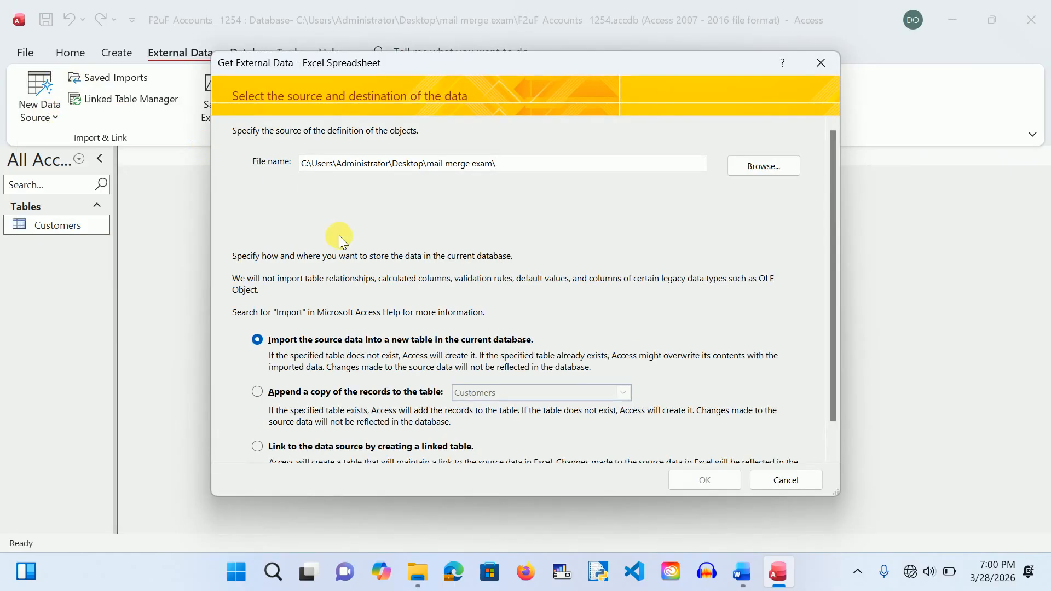
{"action": "left_click", "coordinate": [757, 163]}
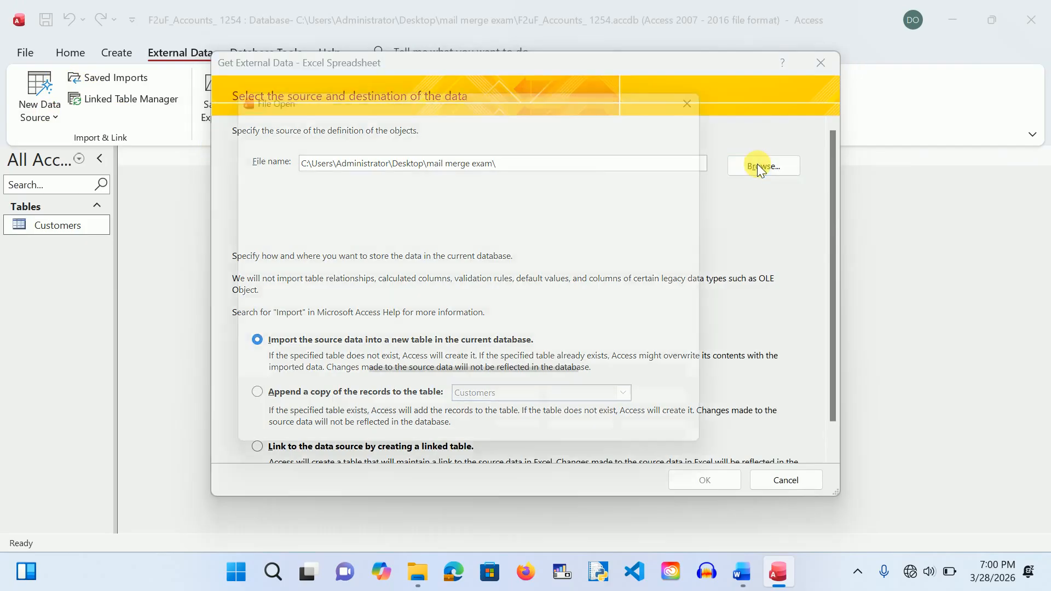
{"action": "left_click", "coordinate": [429, 207]}
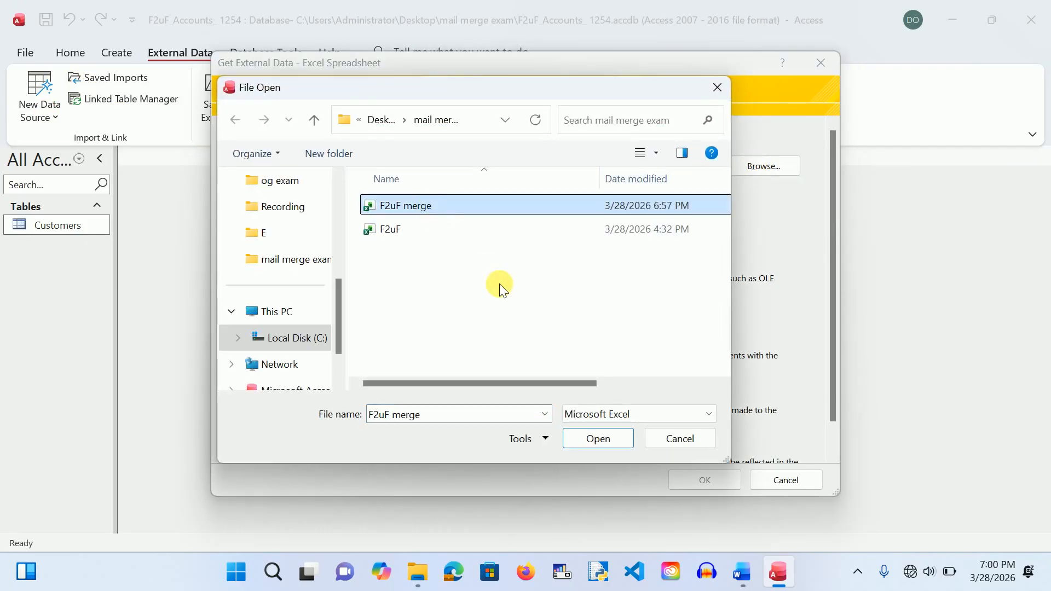
{"action": "left_click", "coordinate": [600, 438]}
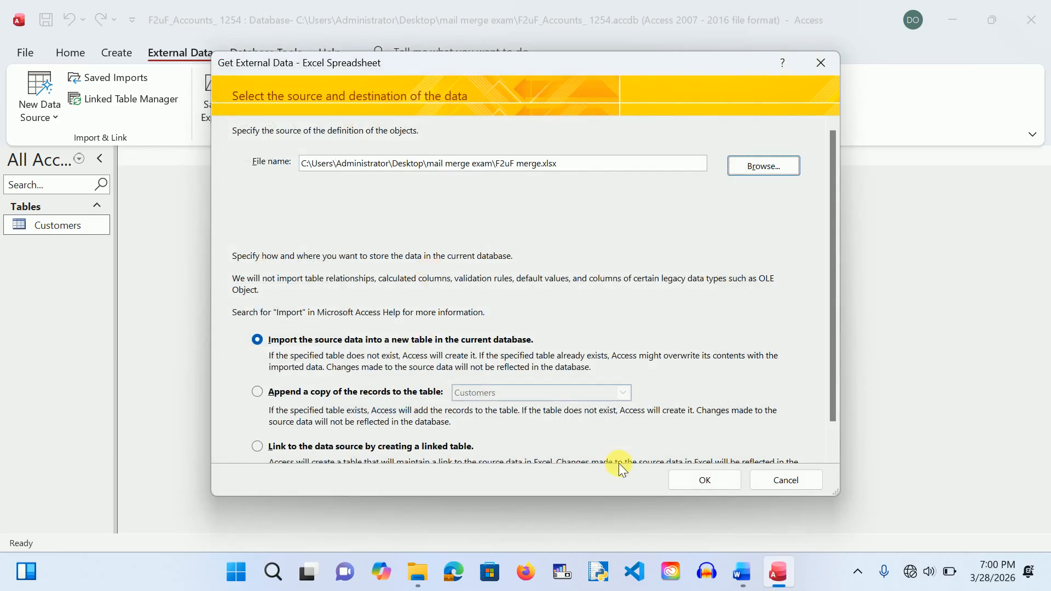
{"action": "left_click", "coordinate": [682, 474]}
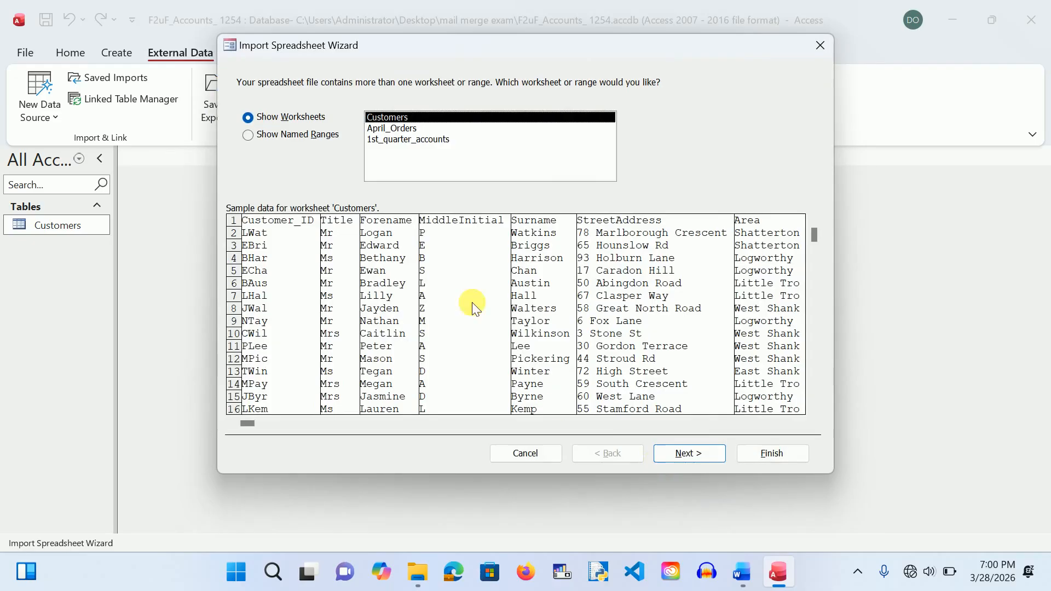
Step: Import the April_Orders worksheet as a new table with no primary key
{"action": "left_click", "coordinate": [386, 128]}
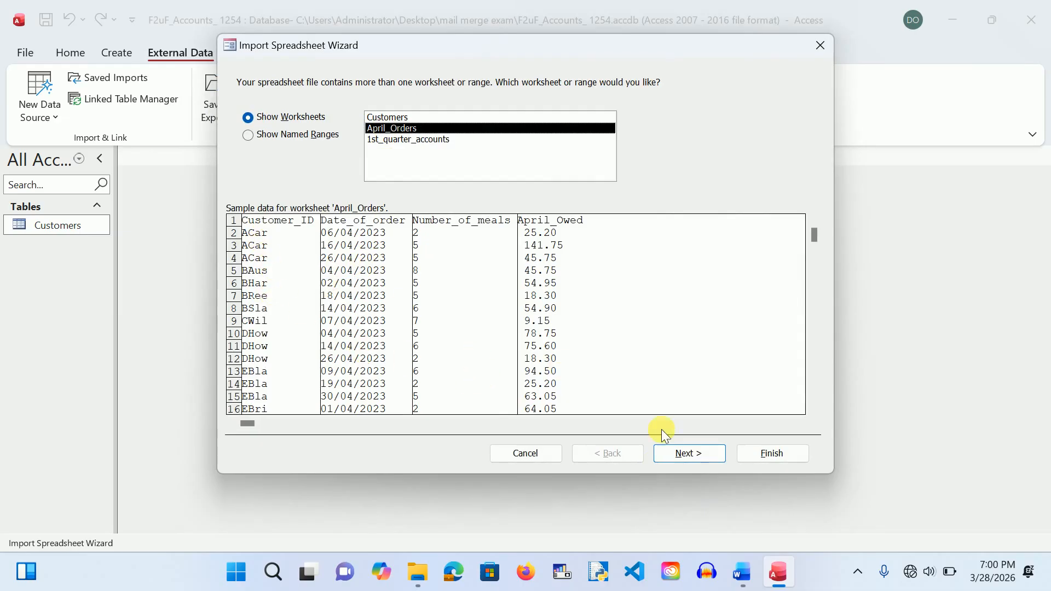
{"action": "left_click", "coordinate": [693, 452]}
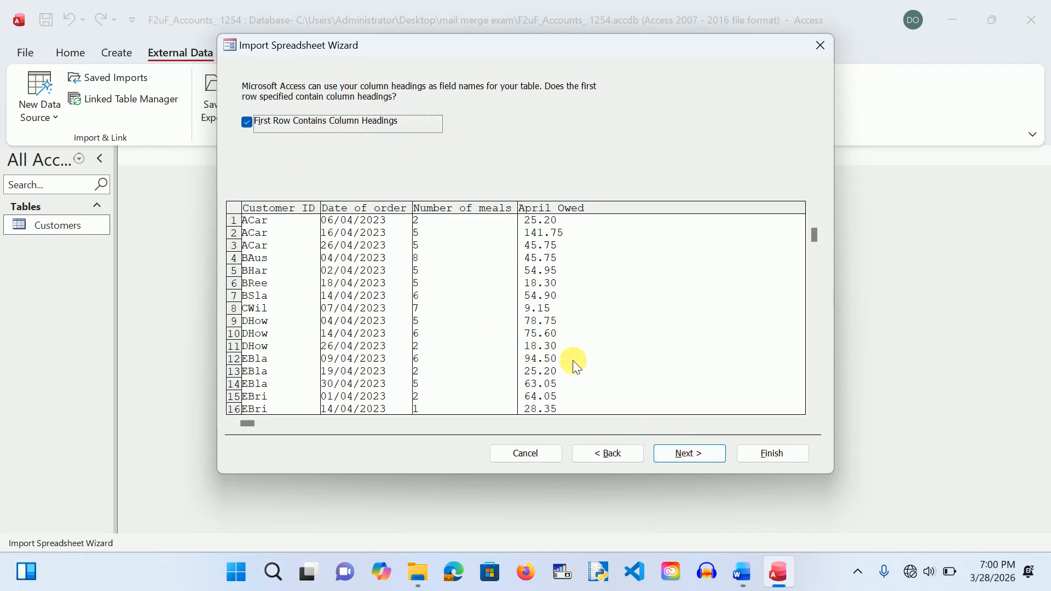
{"action": "left_click", "coordinate": [691, 454]}
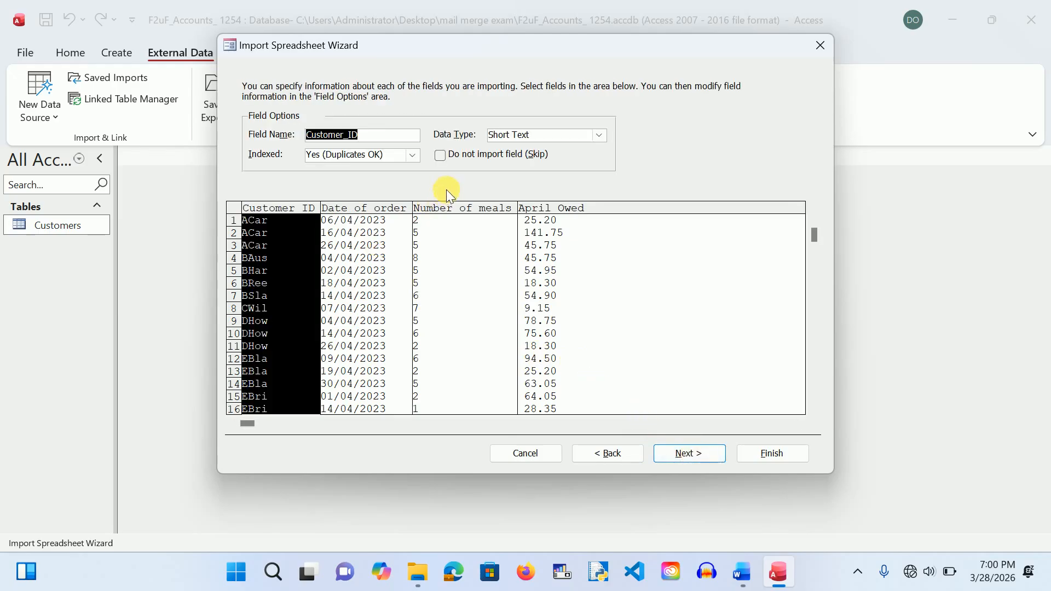
{"action": "left_click", "coordinate": [669, 456]}
{"action": "left_click", "coordinate": [377, 163]}
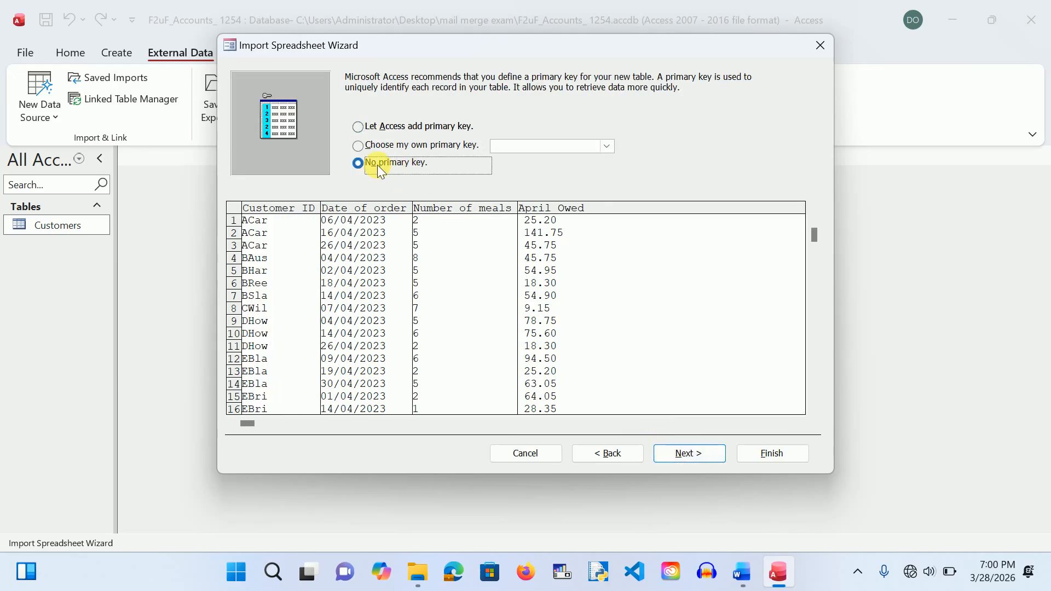
{"action": "left_click", "coordinate": [696, 450]}
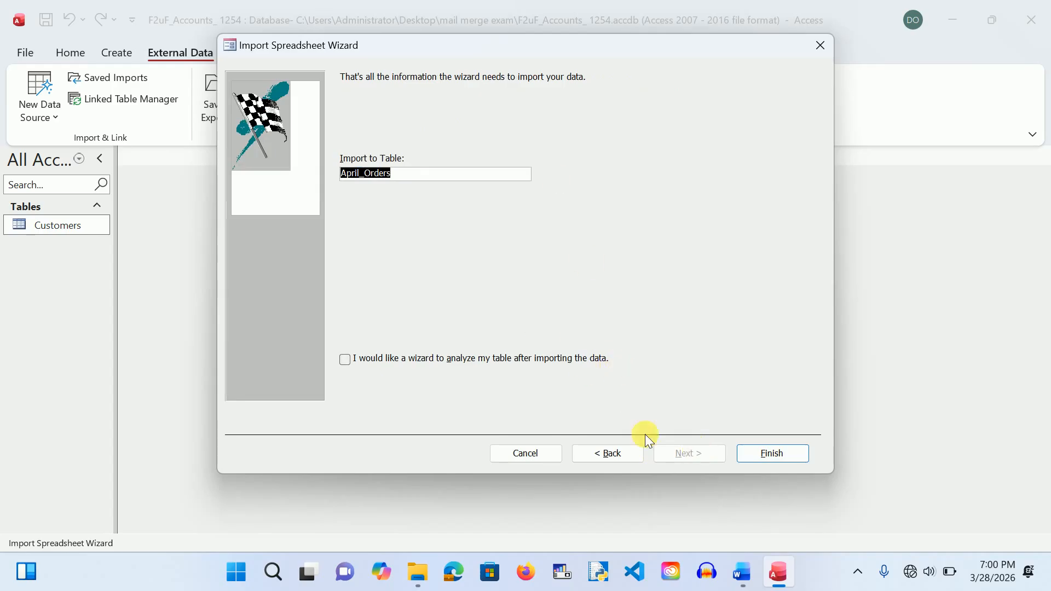
{"action": "left_click", "coordinate": [766, 453]}
{"action": "left_click", "coordinate": [769, 481]}
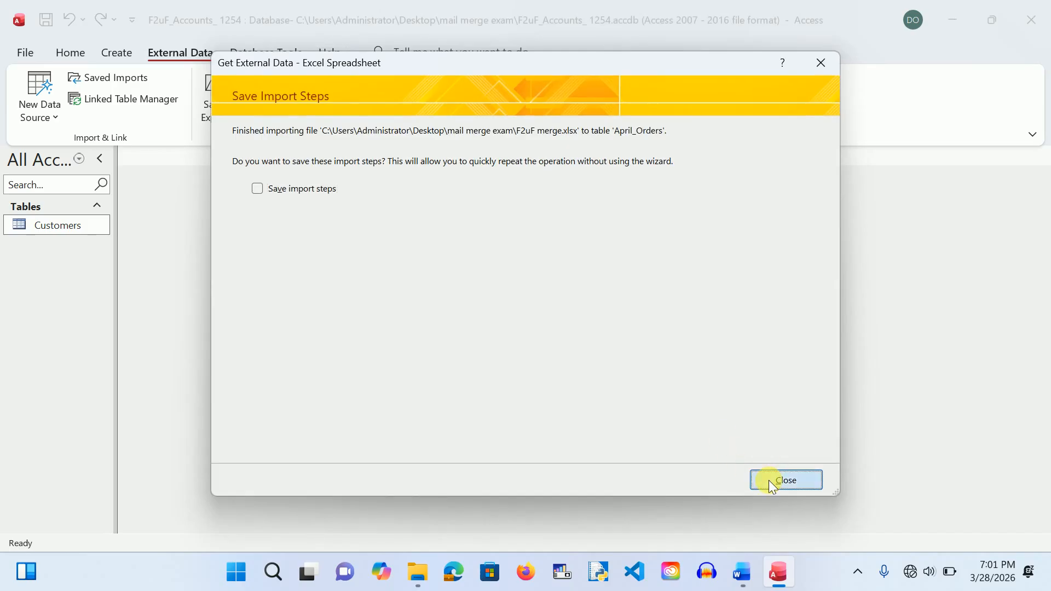
Step: Start an Excel import from F2uF merge.xlsx into a new table
{"action": "left_click", "coordinate": [51, 106]}
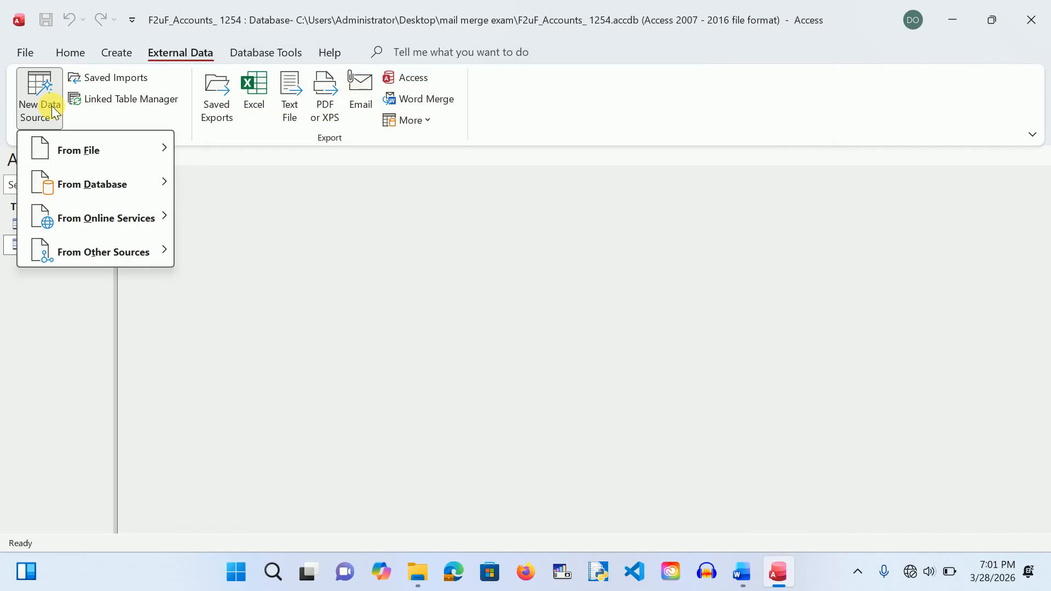
{"action": "mouse_move", "coordinate": [155, 151]}
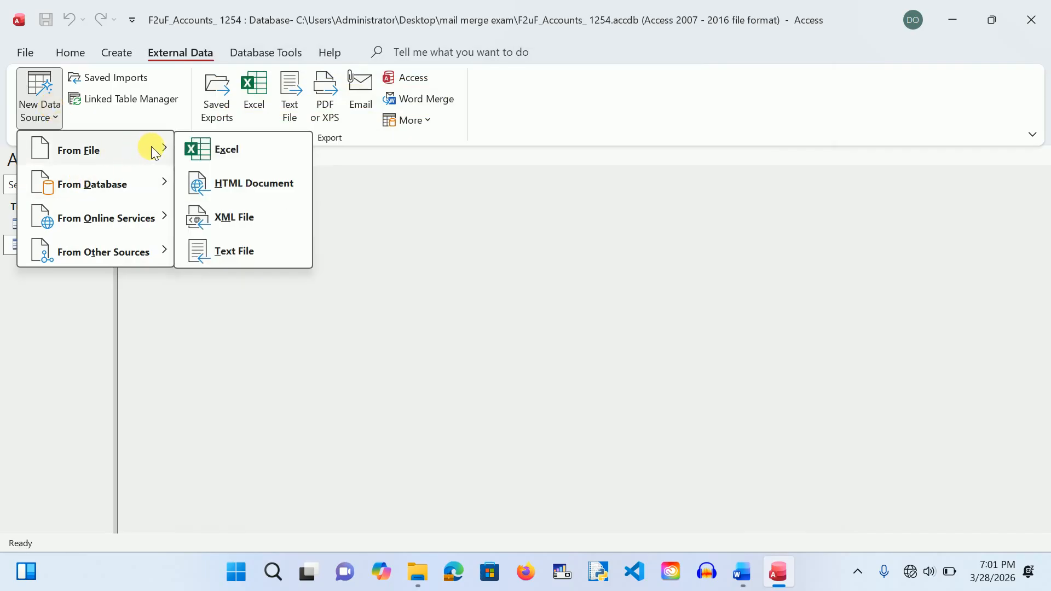
{"action": "left_click", "coordinate": [206, 148]}
{"action": "left_click", "coordinate": [741, 167]}
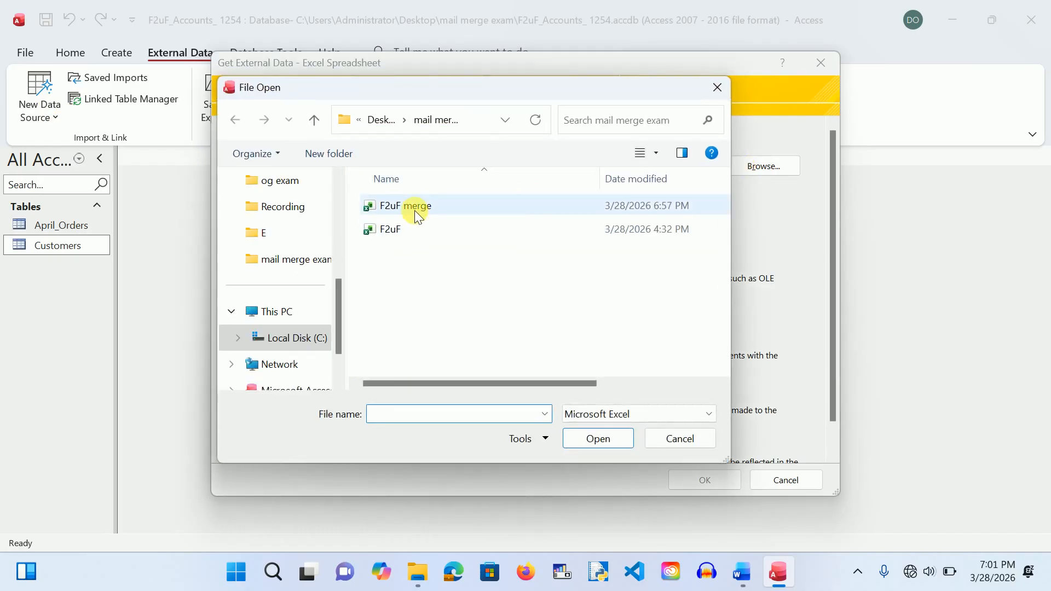
{"action": "left_click", "coordinate": [415, 211]}
{"action": "left_click", "coordinate": [600, 439]}
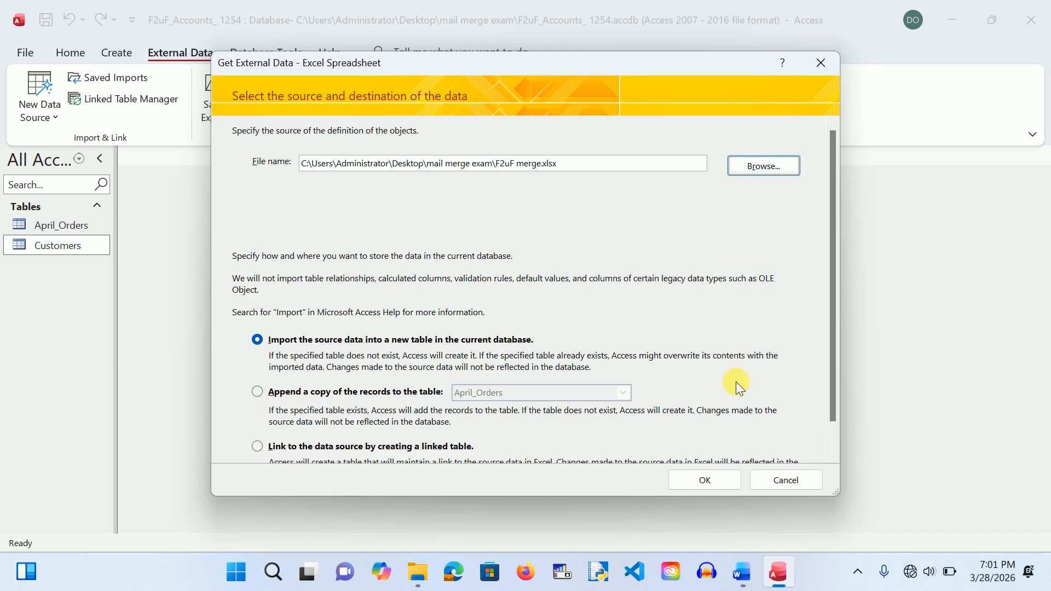
{"action": "left_click", "coordinate": [708, 477]}
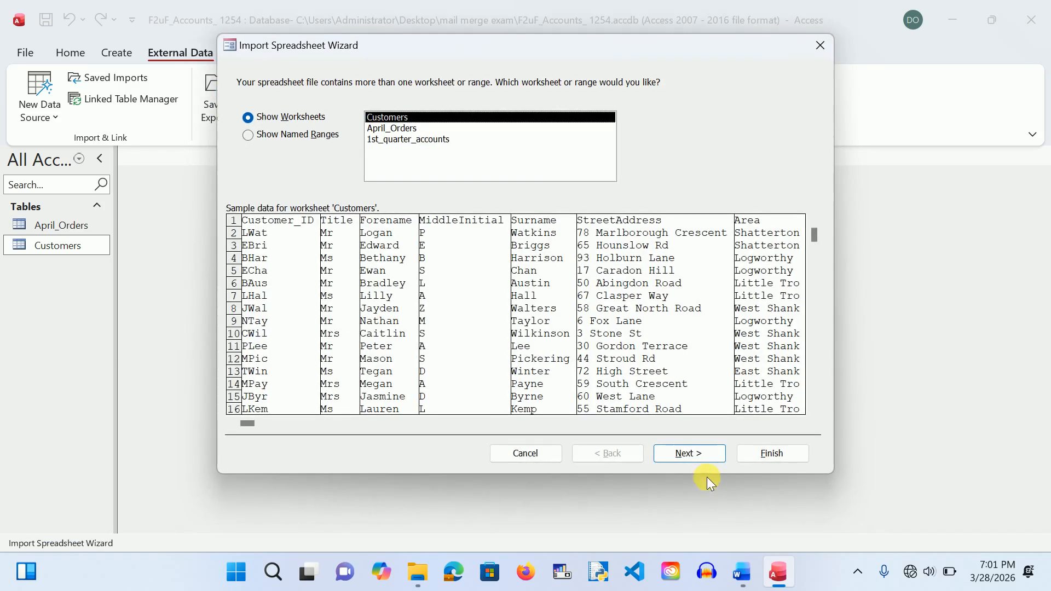
Step: Import the 1st_quarter_accounts worksheet with Customer_ID as its primary key
{"action": "left_click", "coordinate": [423, 140]}
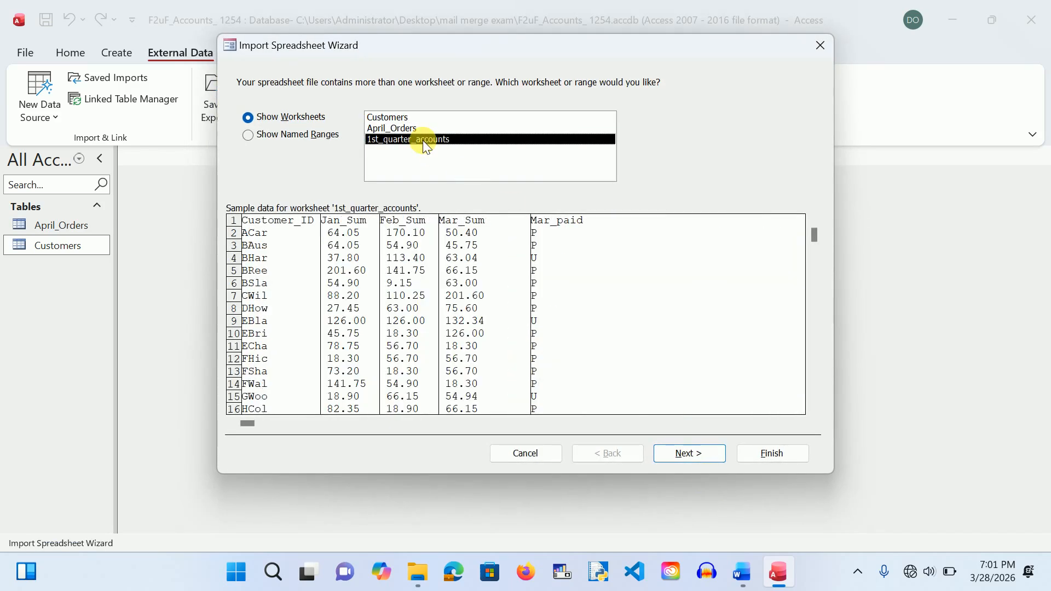
{"action": "left_click", "coordinate": [687, 454]}
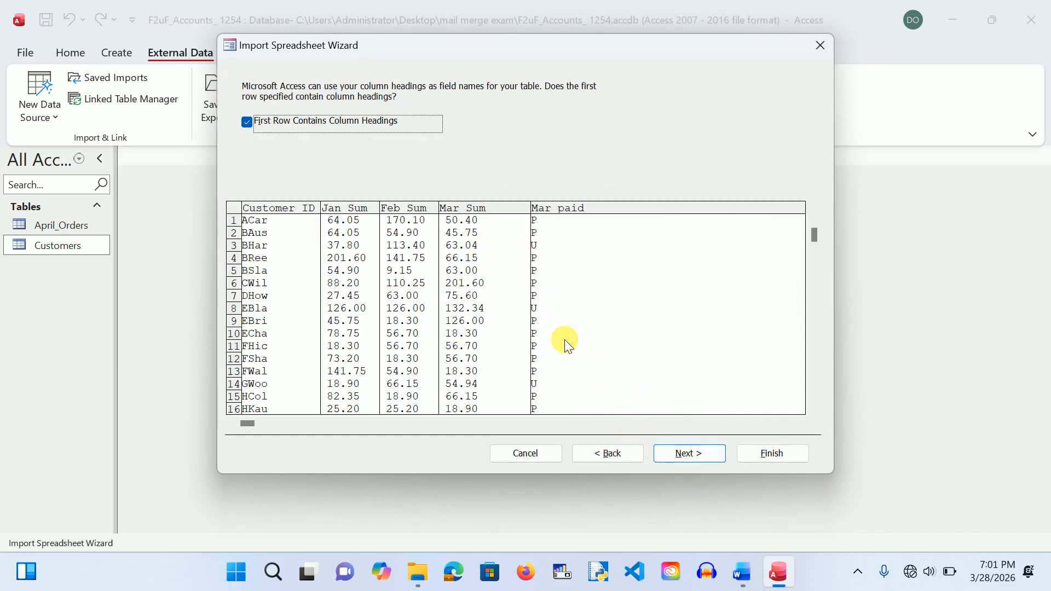
{"action": "left_click", "coordinate": [684, 454]}
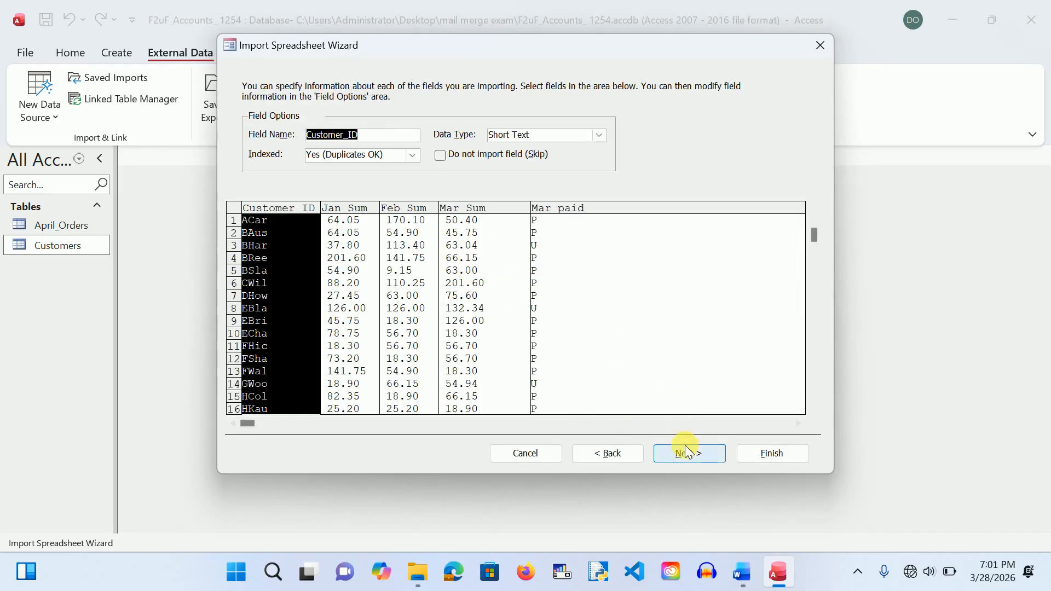
{"action": "left_click", "coordinate": [686, 454]}
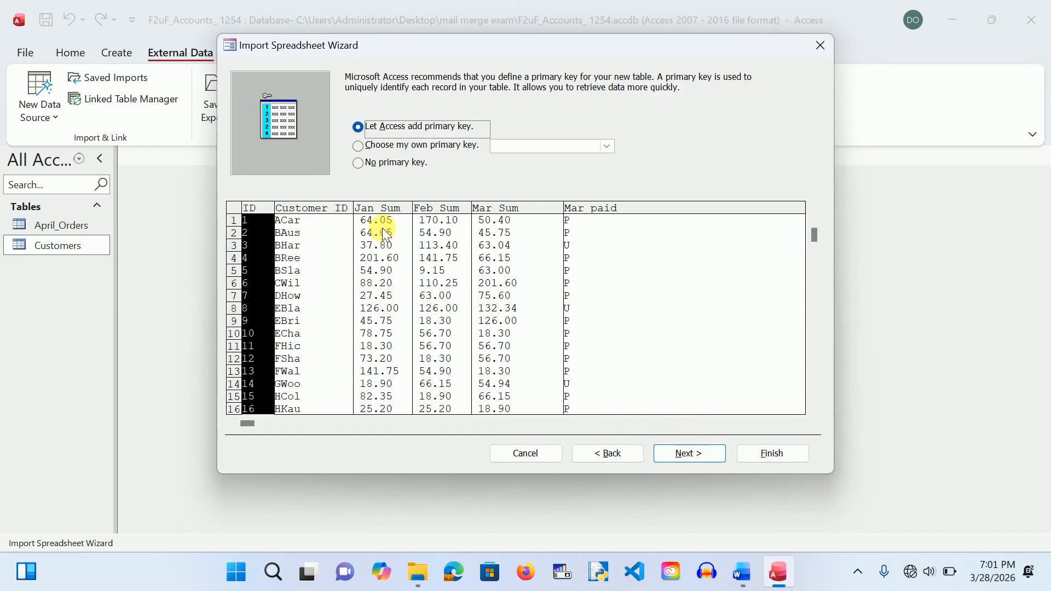
{"action": "left_click", "coordinate": [357, 146]}
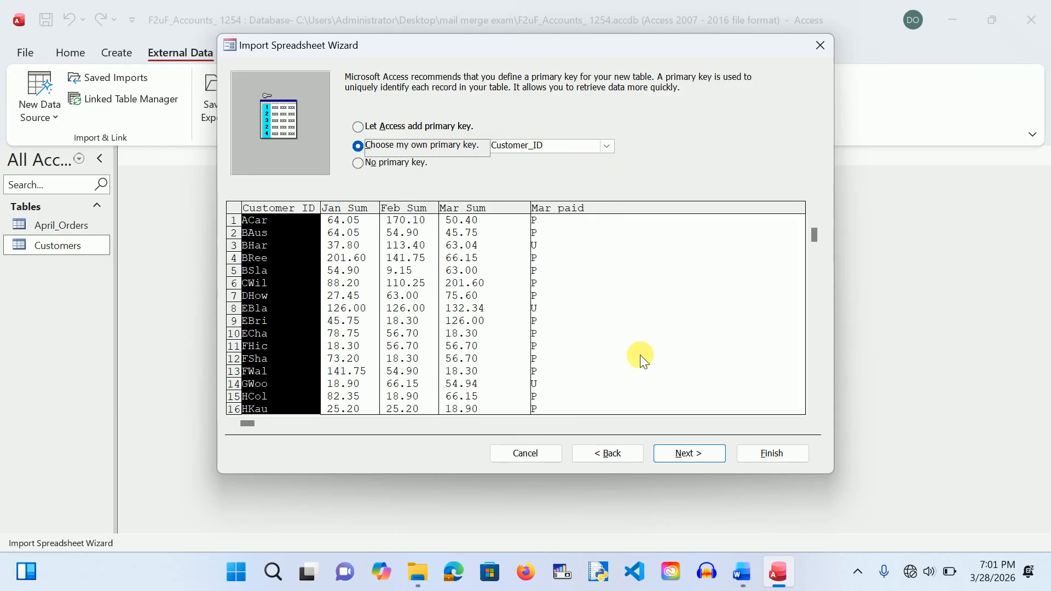
{"action": "left_click", "coordinate": [681, 454]}
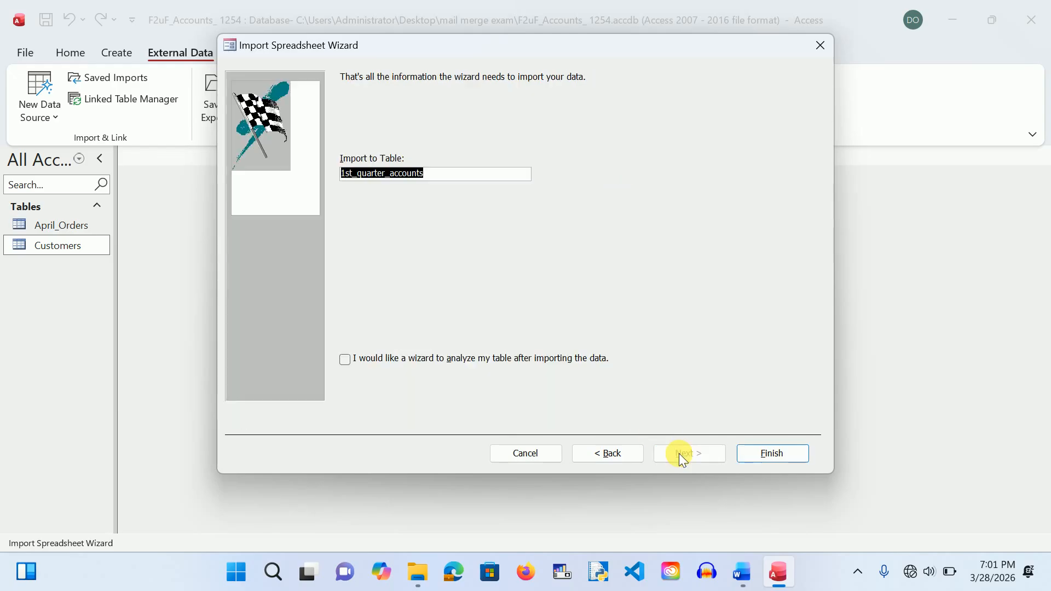
{"action": "left_click", "coordinate": [769, 453]}
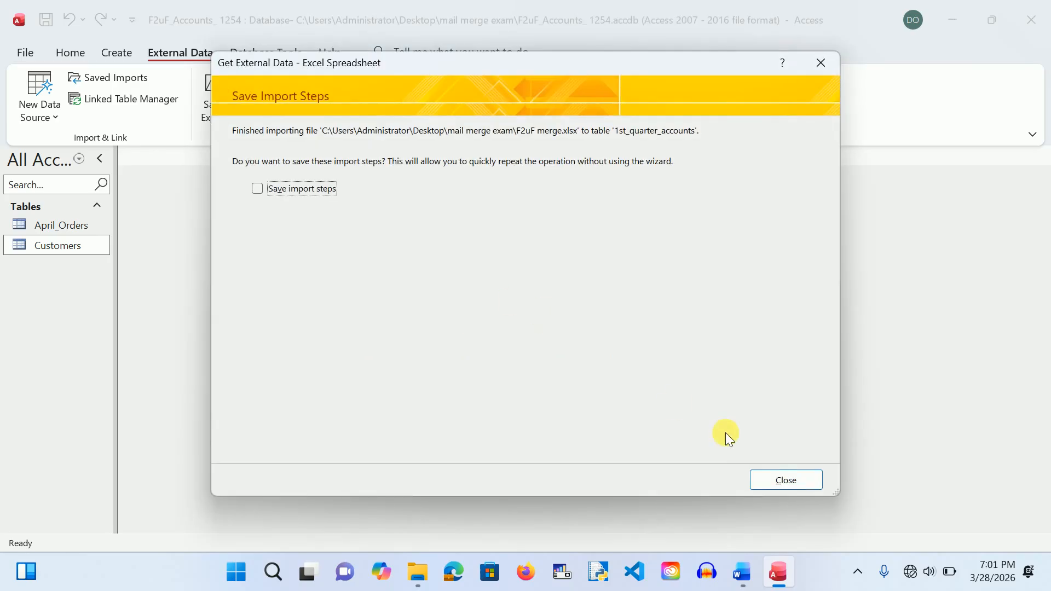
{"action": "left_click", "coordinate": [783, 481]}
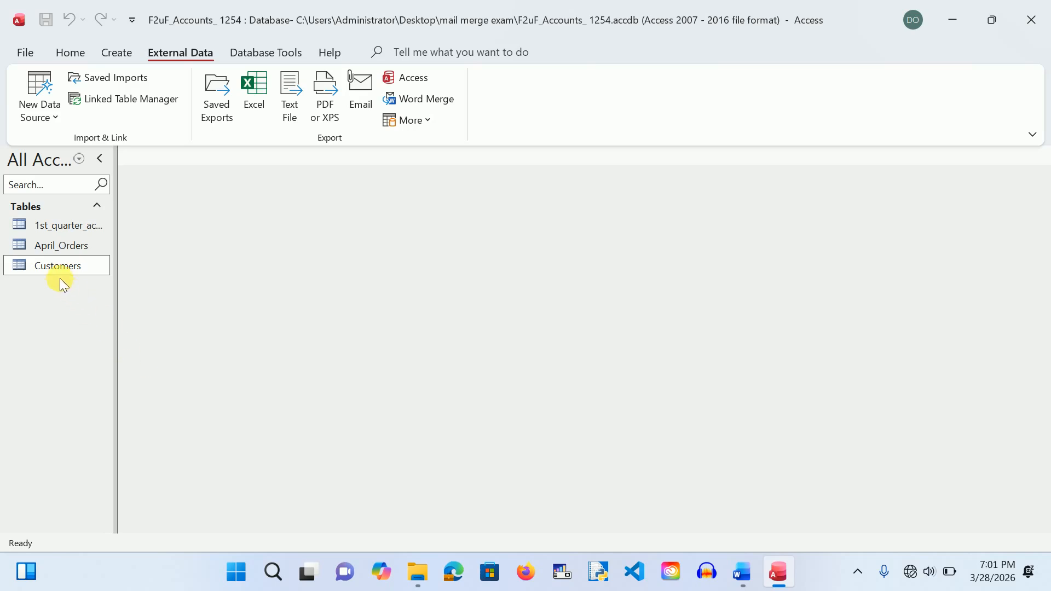
{"action": "double_click", "coordinate": [44, 247]}
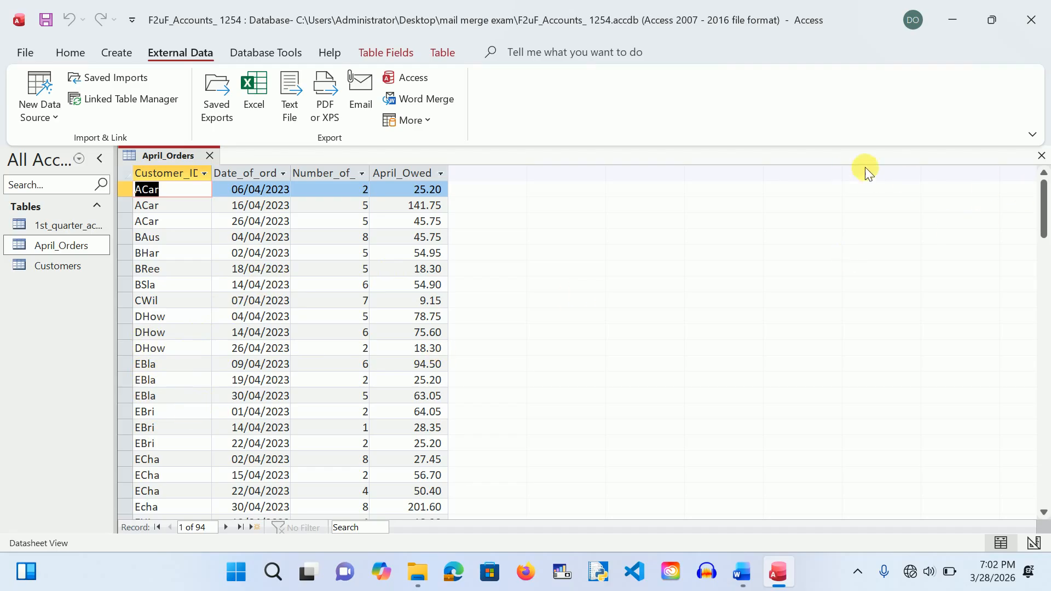
{"action": "left_click", "coordinate": [210, 156]}
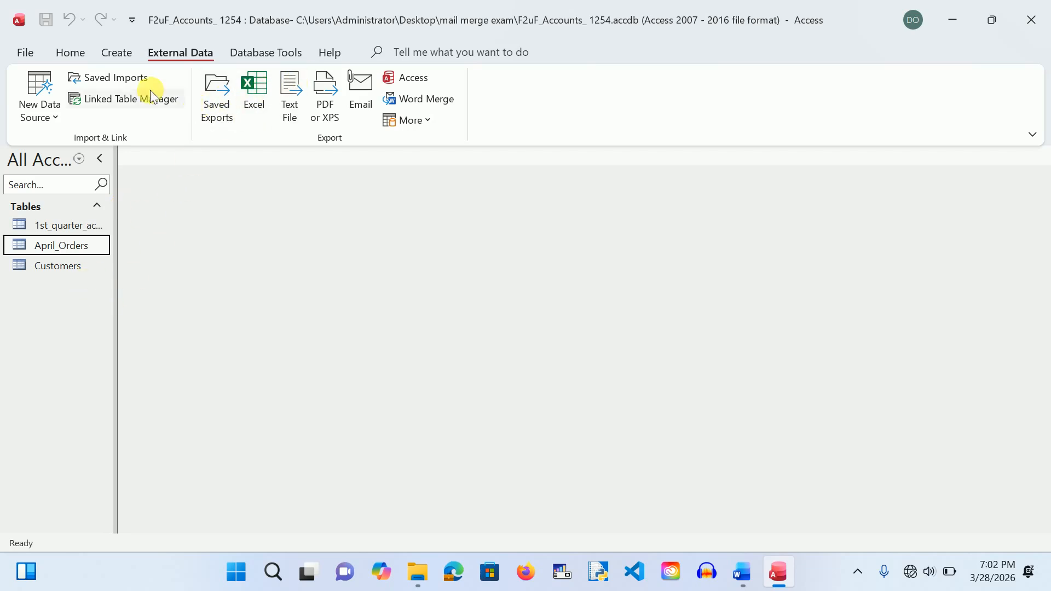
Step: Create a design-view query on April_Orders with the Customer_ID and April_Owed fields
{"action": "left_click", "coordinate": [112, 50]}
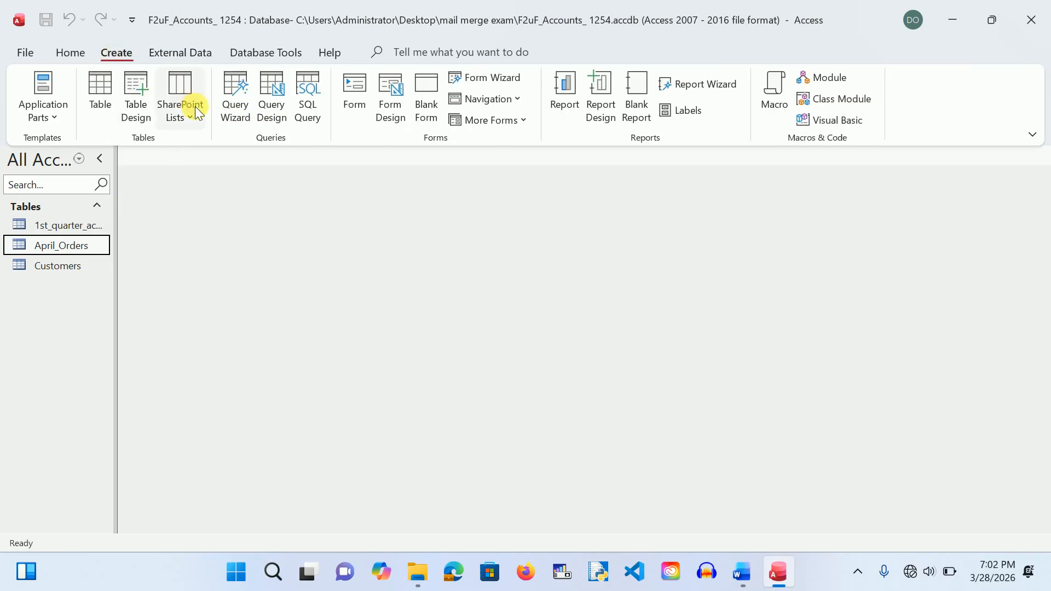
{"action": "left_click", "coordinate": [268, 94]}
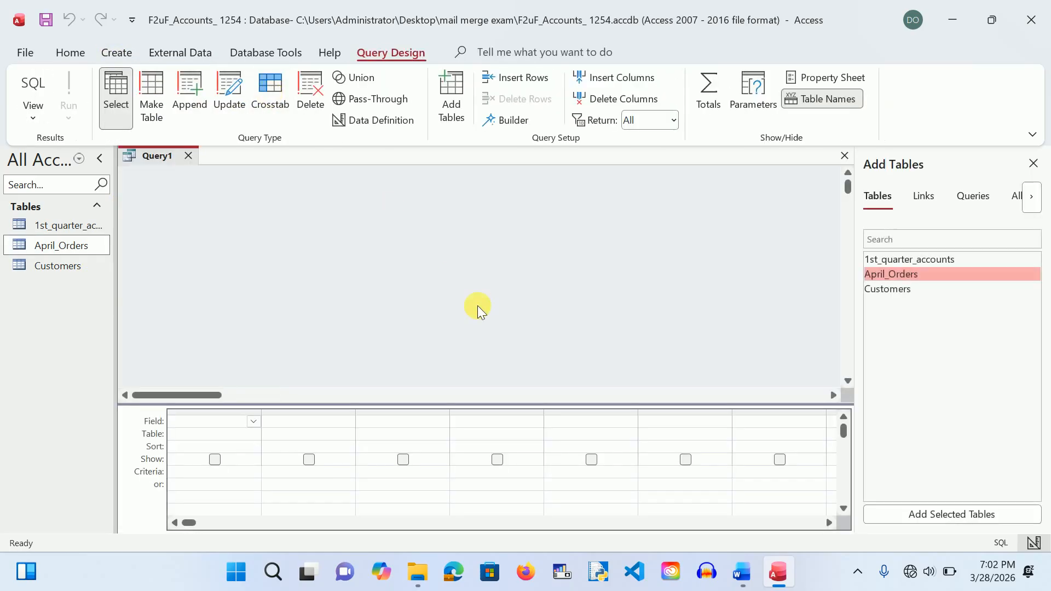
{"action": "double_click", "coordinate": [882, 276]}
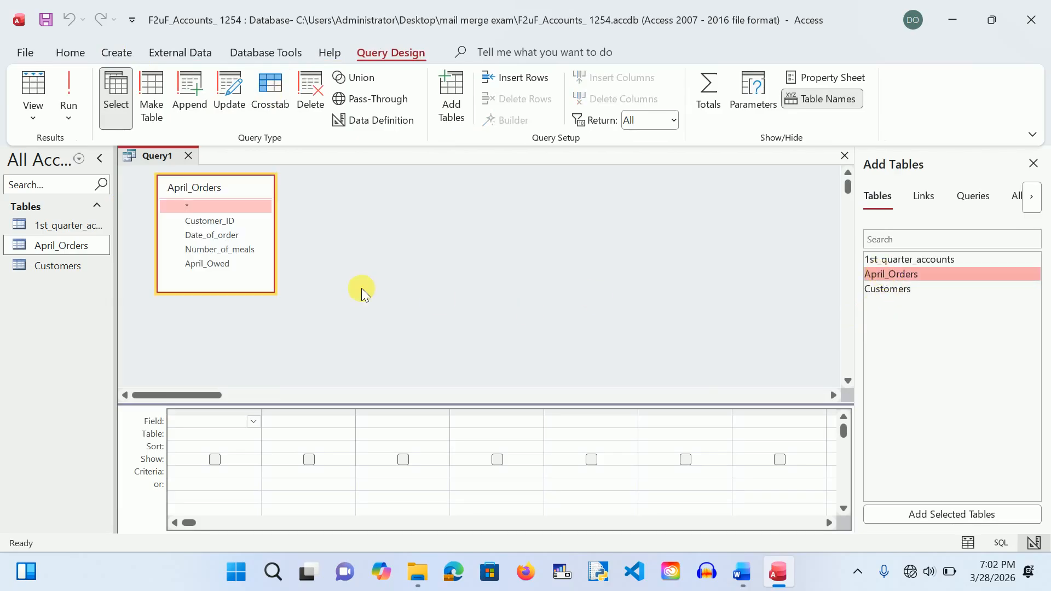
{"action": "double_click", "coordinate": [218, 221]}
{"action": "double_click", "coordinate": [223, 264]}
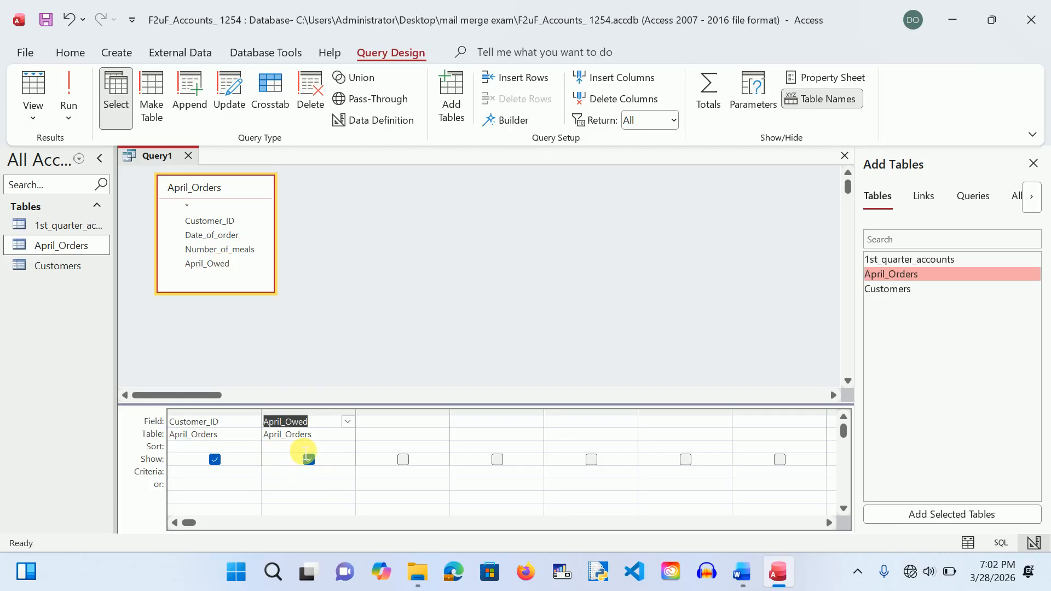
Step: Turn on Totals, set April_Owed to Sum, and run the query
{"action": "left_click", "coordinate": [305, 446]}
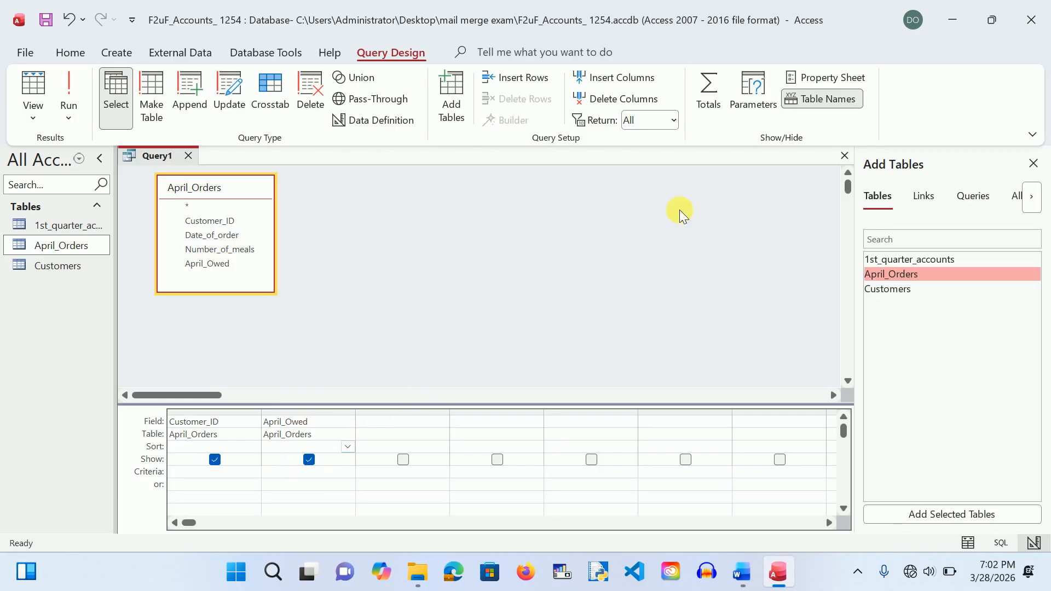
{"action": "left_click", "coordinate": [707, 107]}
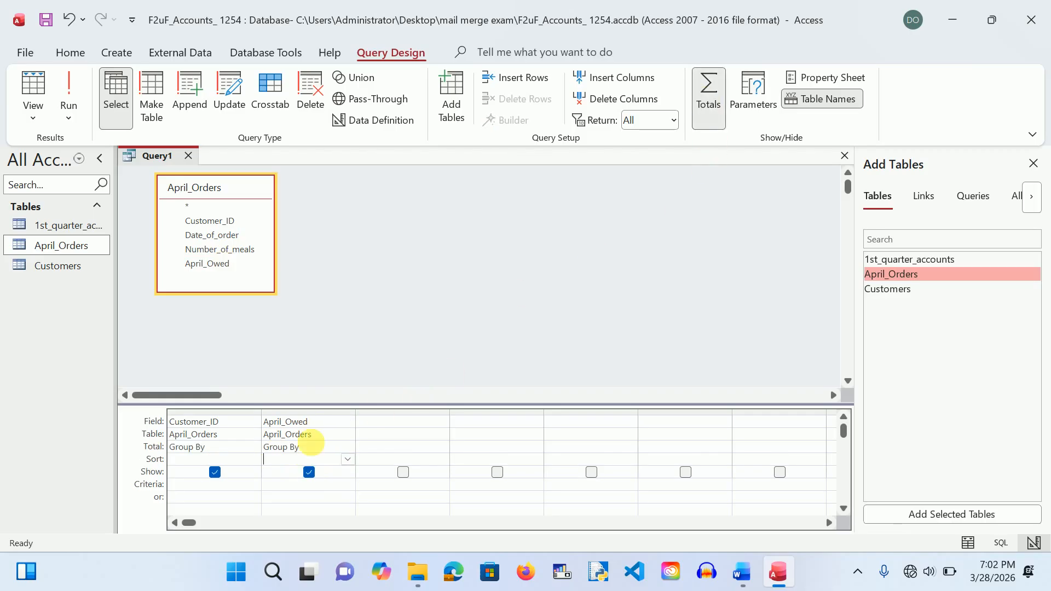
{"action": "left_click", "coordinate": [340, 446]}
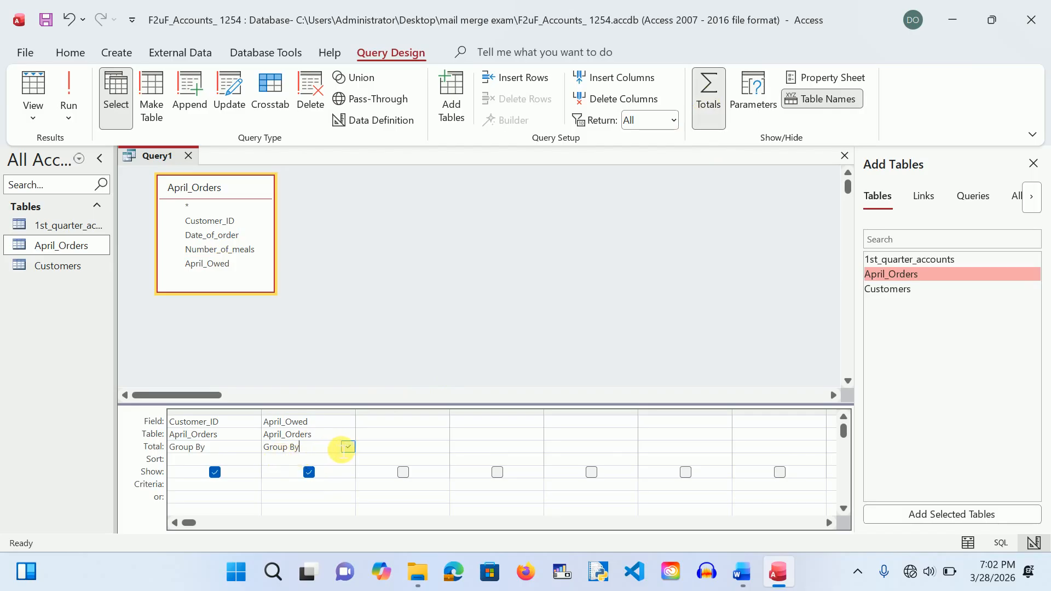
{"action": "left_click", "coordinate": [348, 447]}
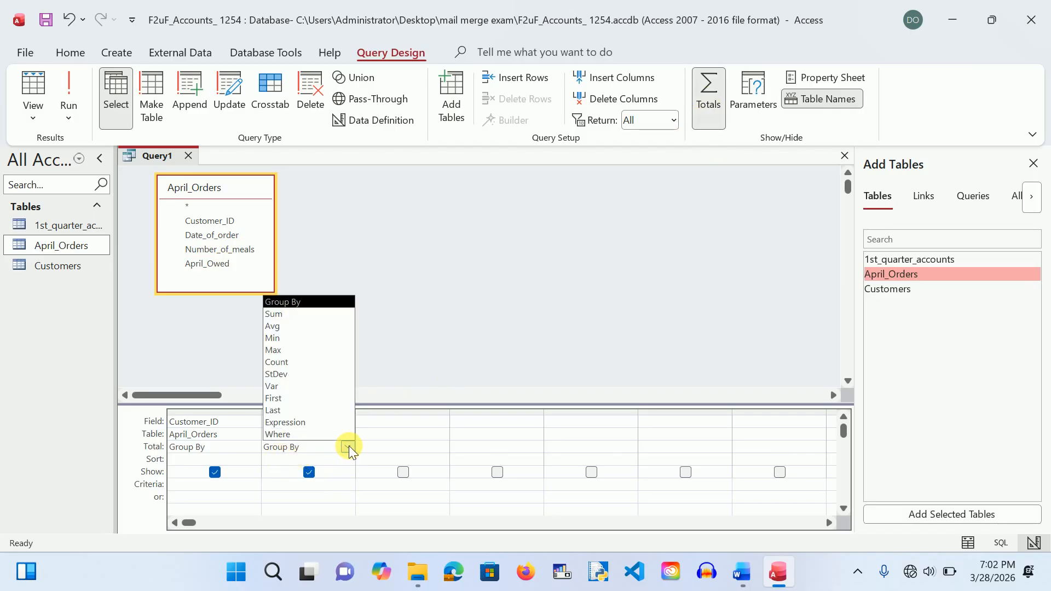
{"action": "left_click", "coordinate": [290, 315]}
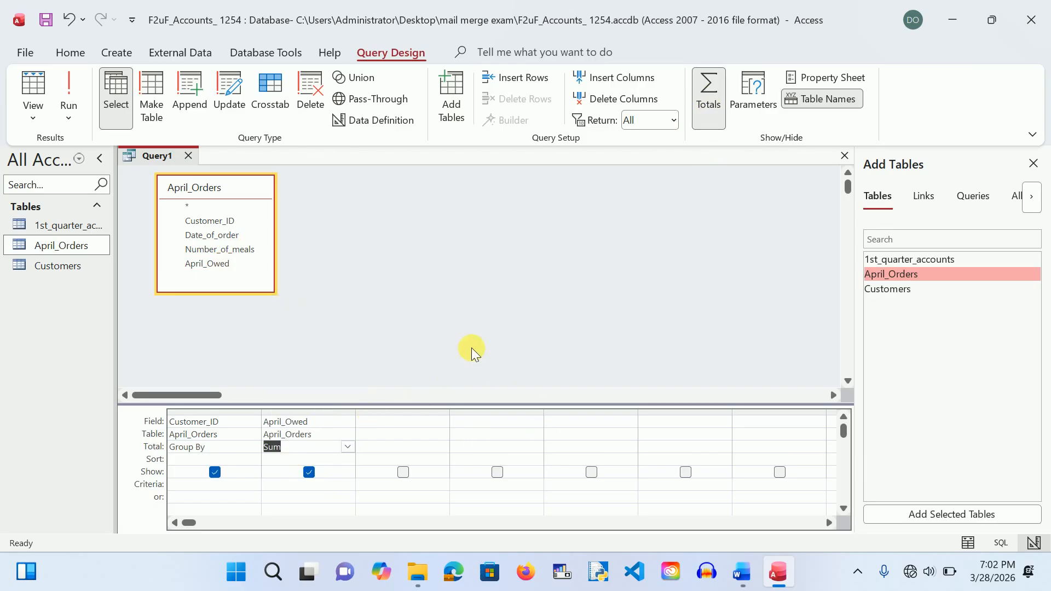
{"action": "left_click", "coordinate": [66, 91]}
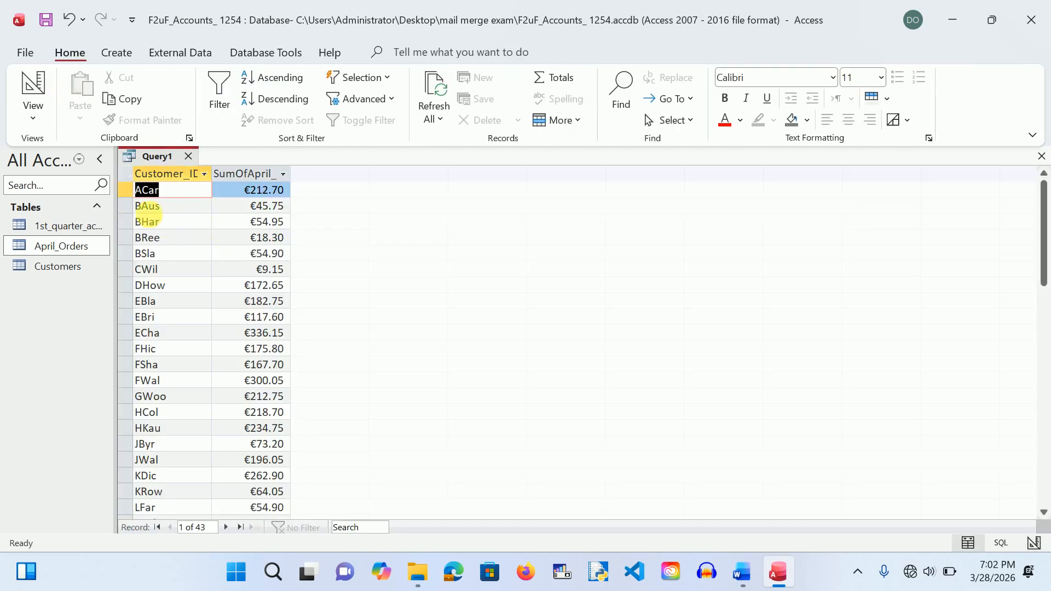
Step: Save the totals query as SumOfApril and close it, closing April_Orders as well
{"action": "double_click", "coordinate": [67, 245]}
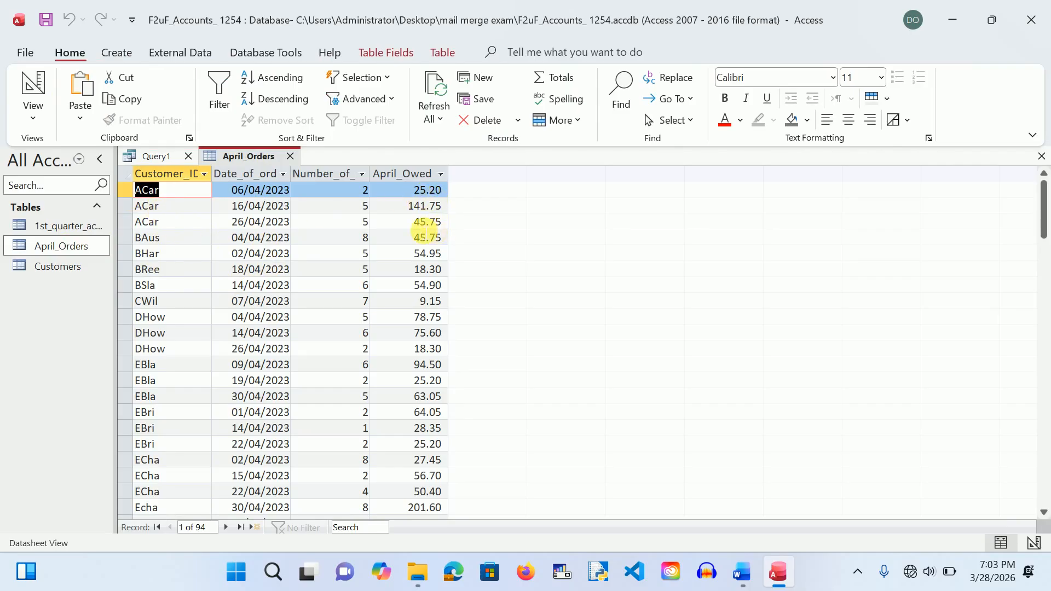
{"action": "left_click", "coordinate": [291, 157]}
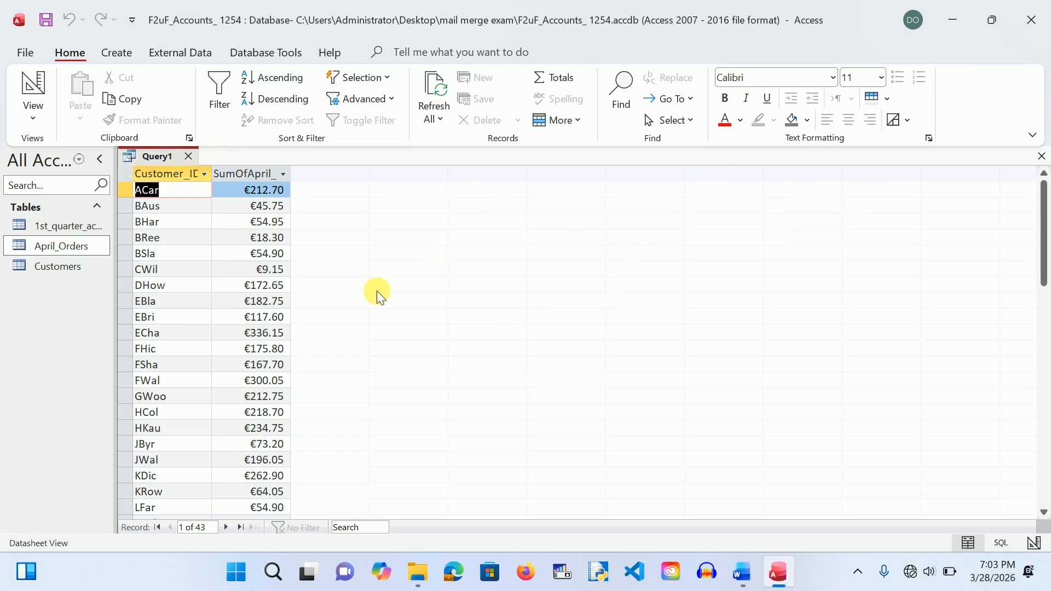
{"action": "key", "text": "ctrl+s"}
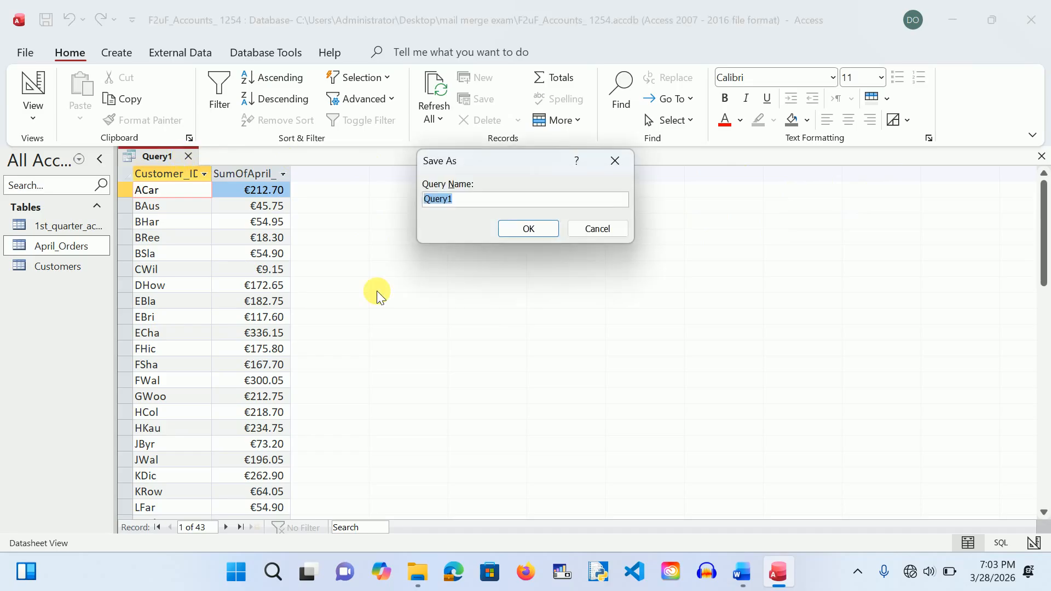
{"action": "type", "text": "SumOfApril"}
{"action": "left_click", "coordinate": [526, 228]}
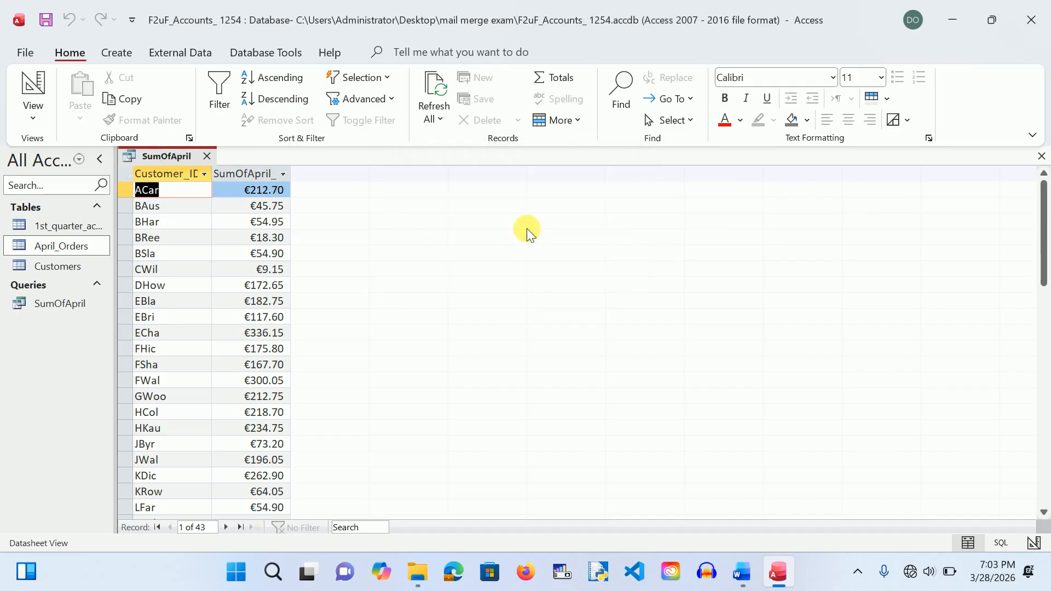
{"action": "left_click", "coordinate": [208, 157]}
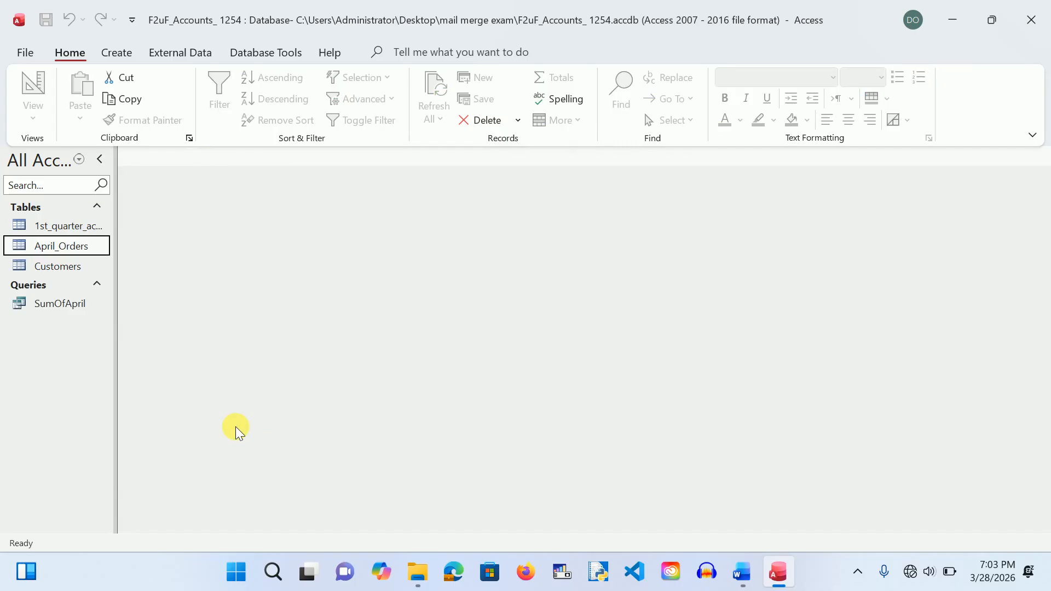
Step: Minimise Access, open and close F2uF.rtf in Word, then minimise the Y13 p4 mock2 brief
{"action": "left_click", "coordinate": [954, 18]}
{"action": "mouse_move", "coordinate": [181, 307]}
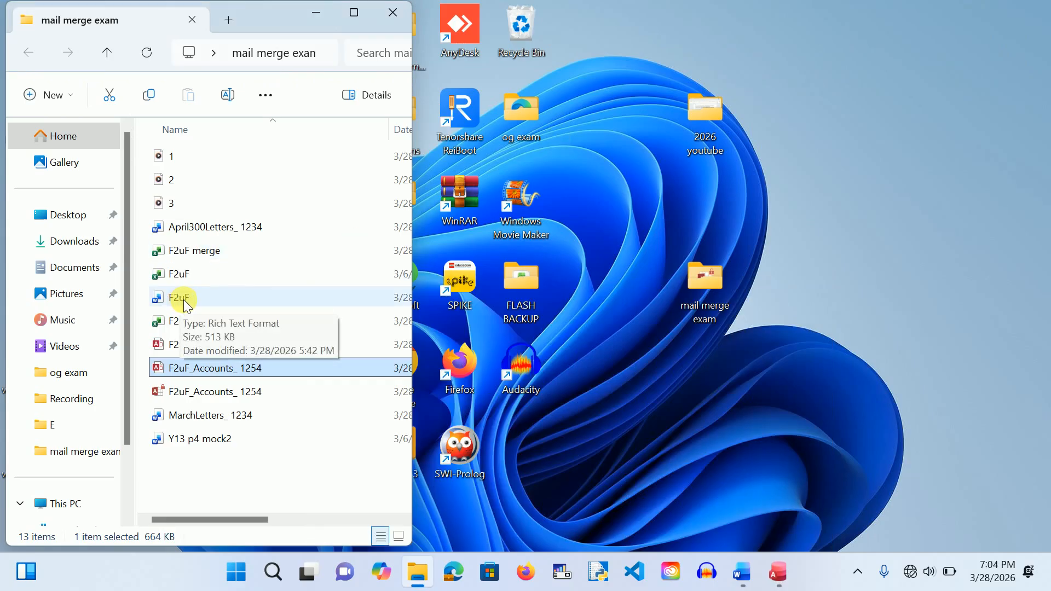
{"action": "double_click", "coordinate": [183, 300]}
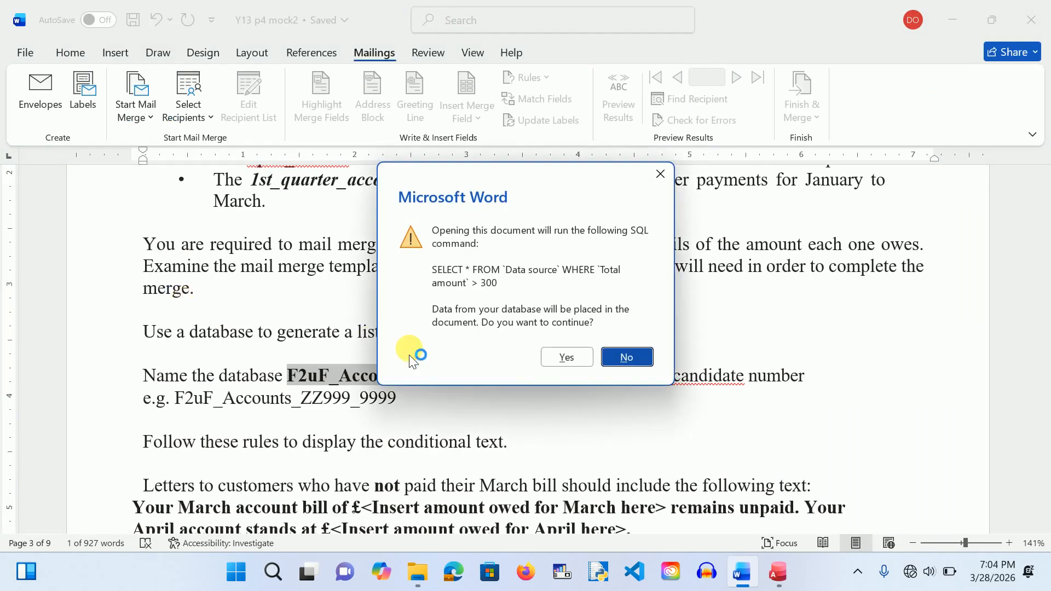
{"action": "left_click", "coordinate": [660, 173]}
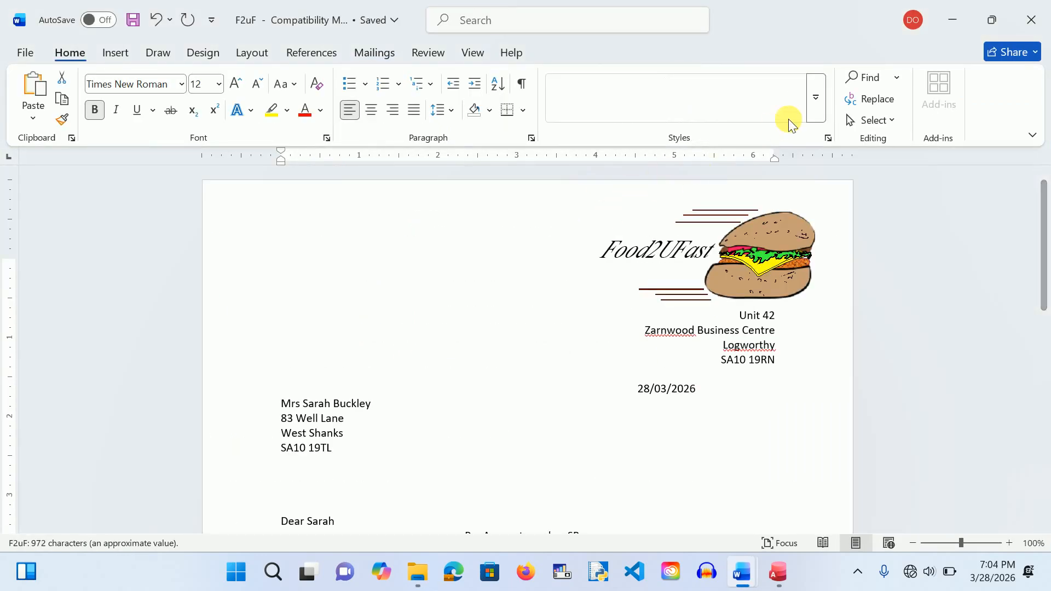
{"action": "left_click", "coordinate": [1037, 21]}
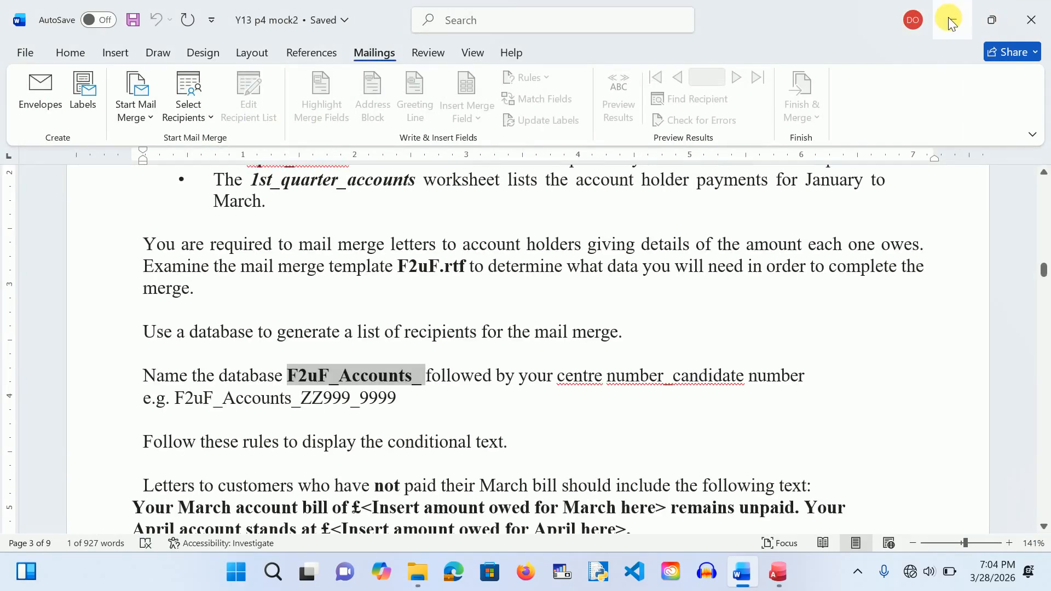
{"action": "left_click", "coordinate": [949, 21]}
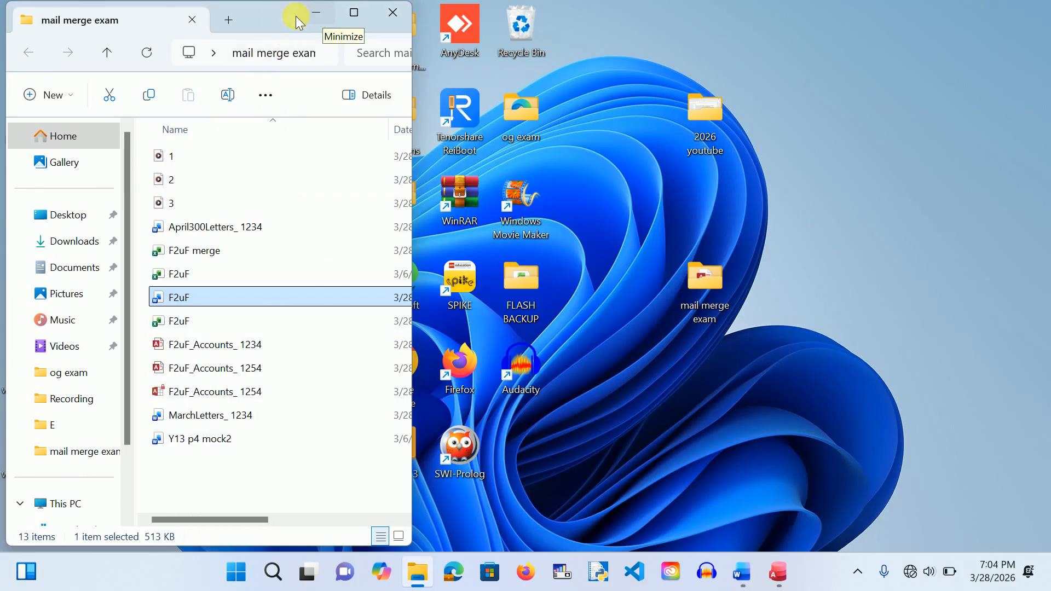
Step: Copy the original F2uF.rtf from the mock2 source files IT p4 folder
{"action": "left_click_drag", "start_coordinate": [289, 13], "coordinate": [673, 114]}
{"action": "double_click", "coordinate": [214, 103]}
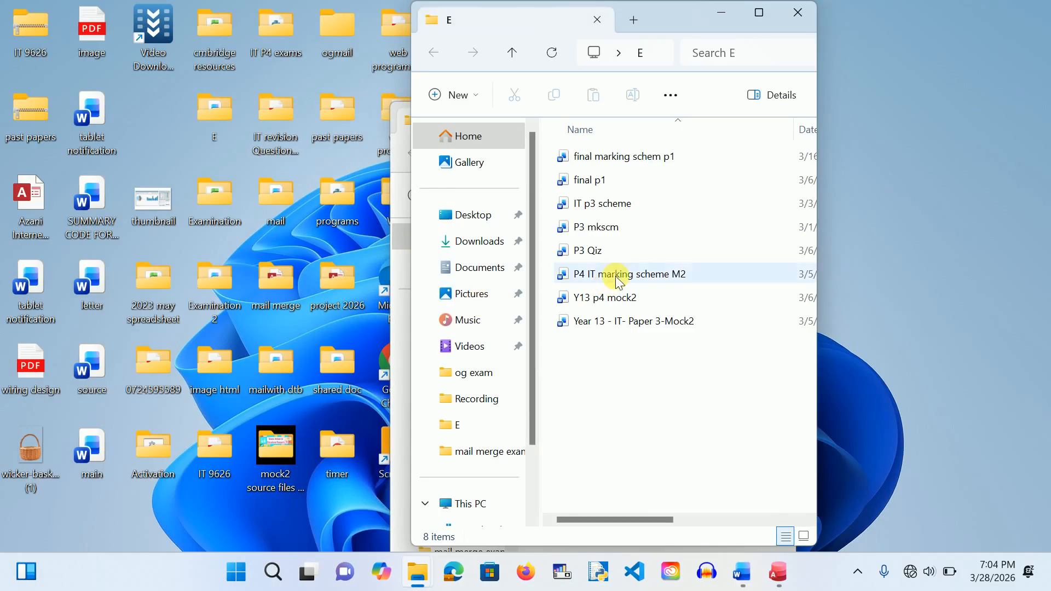
{"action": "left_click", "coordinate": [800, 11]}
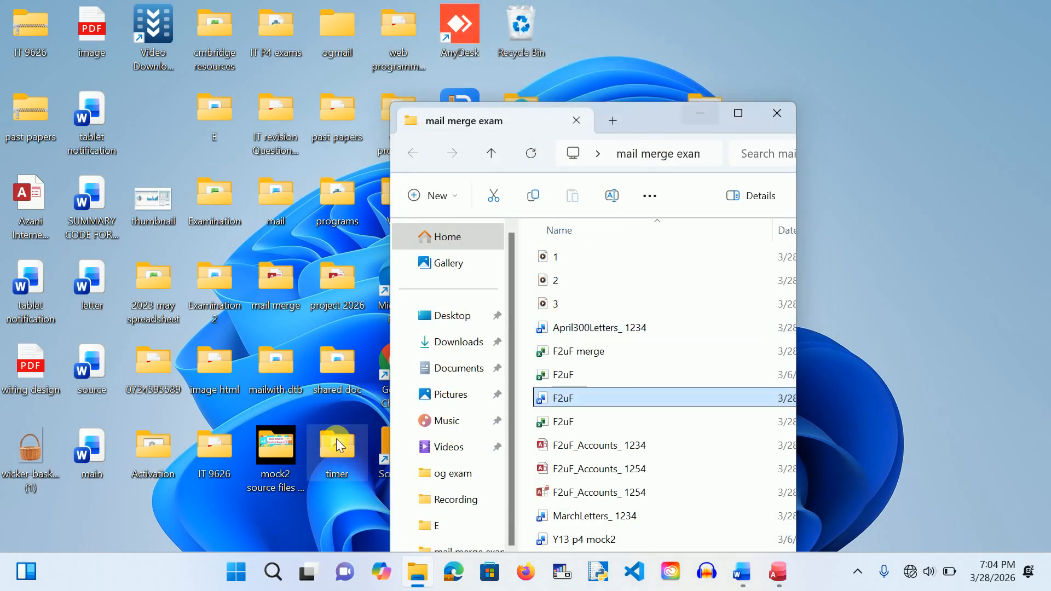
{"action": "left_click", "coordinate": [271, 468]}
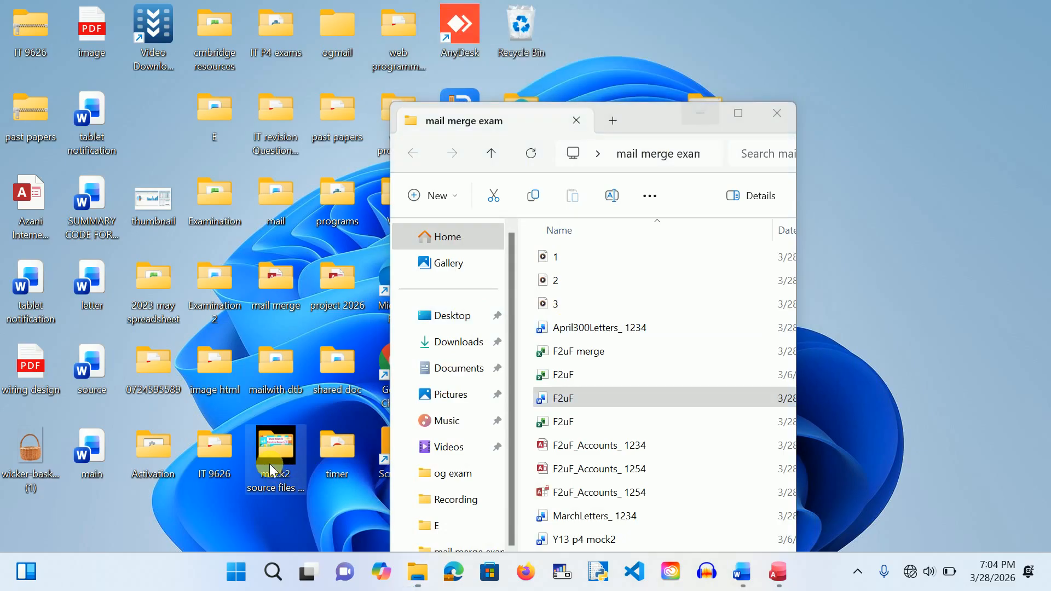
{"action": "double_click", "coordinate": [278, 448]}
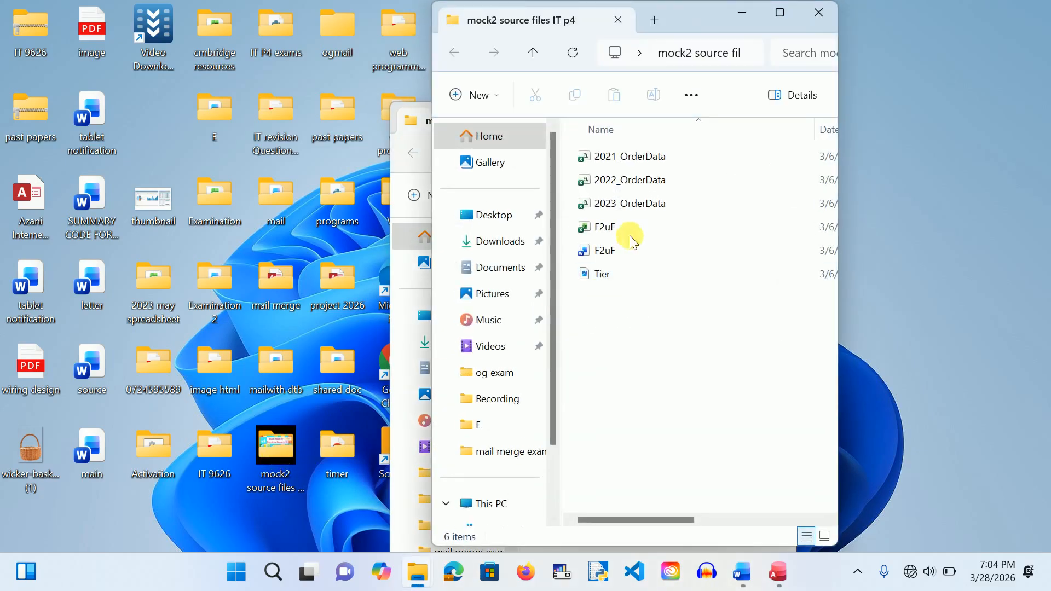
{"action": "left_click", "coordinate": [599, 254]}
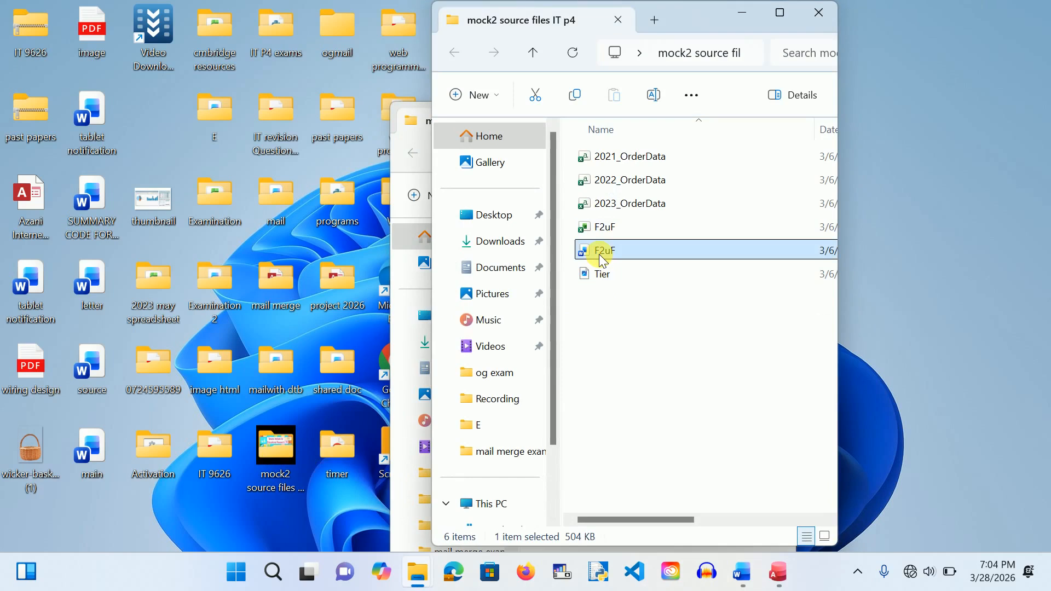
{"action": "key", "text": "ctrl+c"}
Step: Paste F2uF.rtf into mail merge exam, replacing the existing file, and open it
{"action": "left_click", "coordinate": [819, 15]}
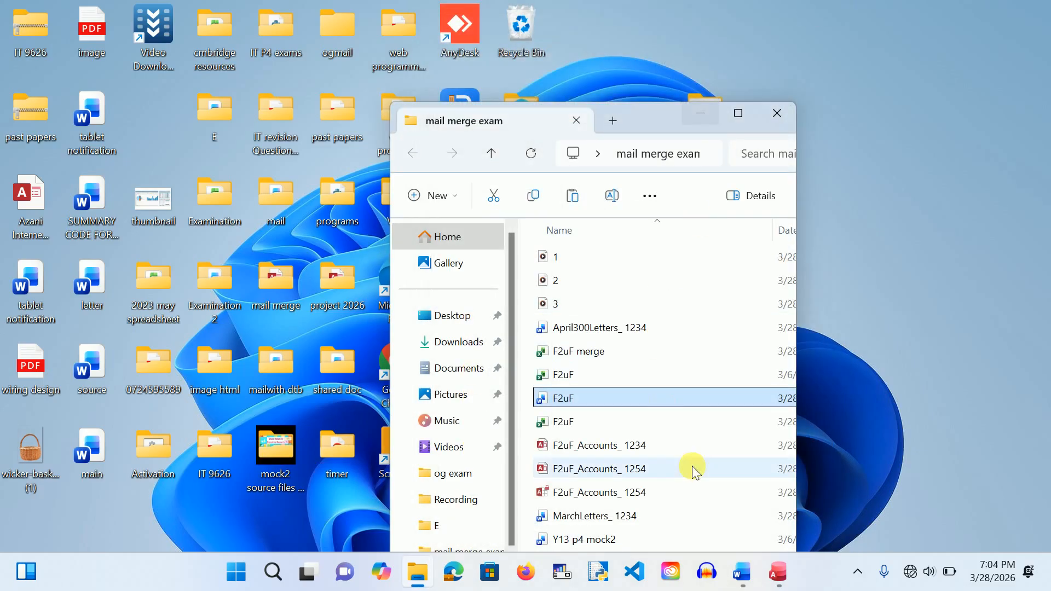
{"action": "left_click_drag", "start_coordinate": [732, 278], "coordinate": [734, 253]}
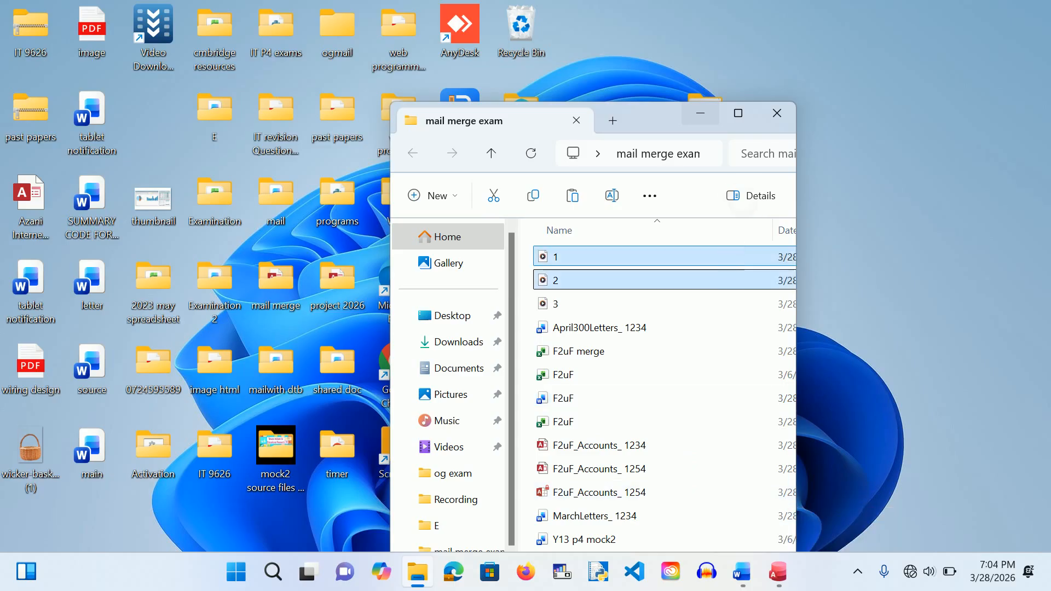
{"action": "key", "text": "m"}
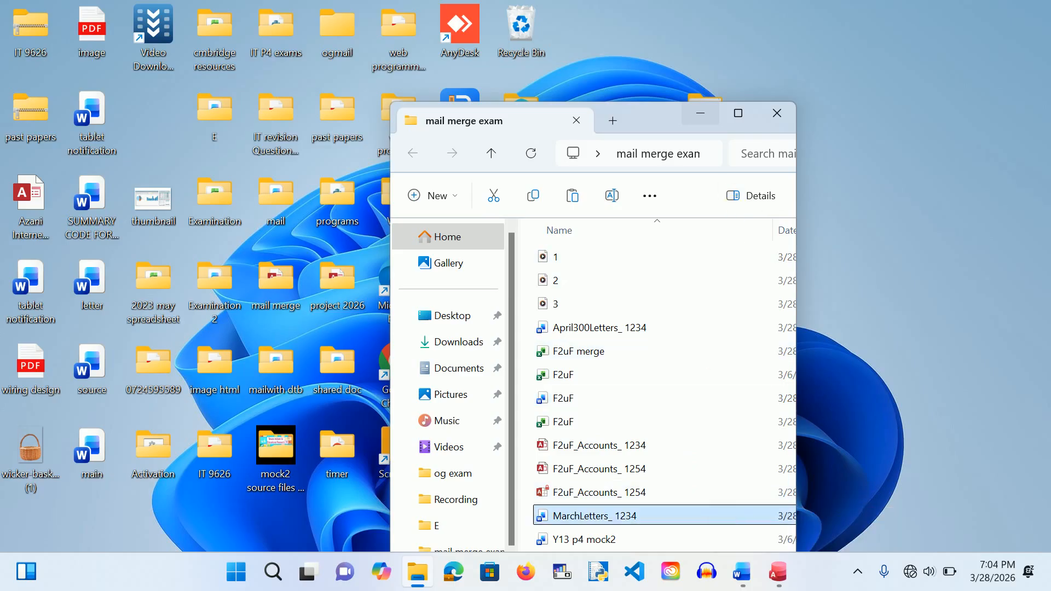
{"action": "left_click", "coordinate": [740, 114]}
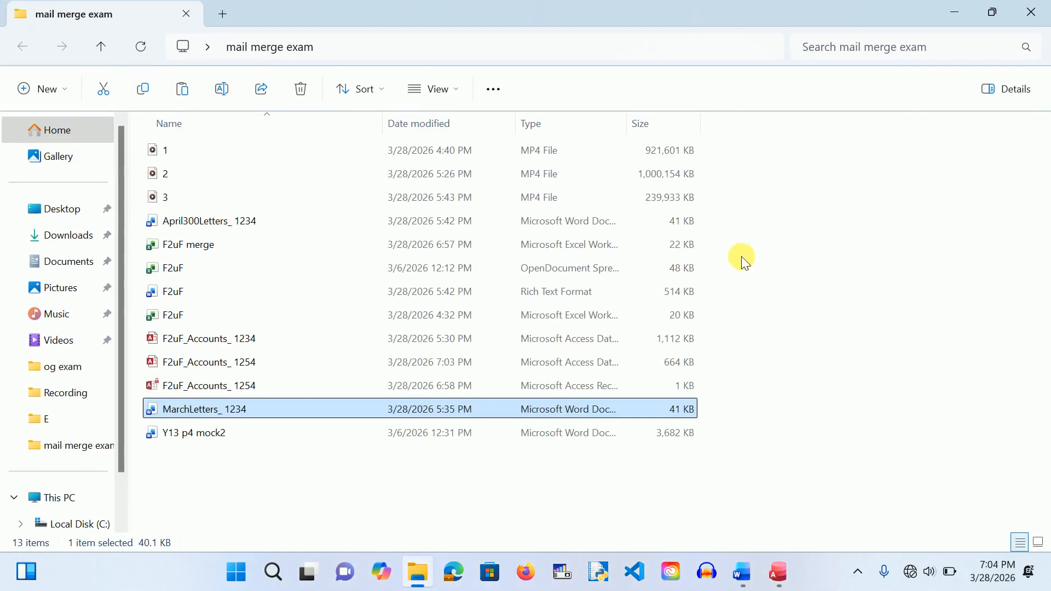
{"action": "left_click", "coordinate": [380, 464]}
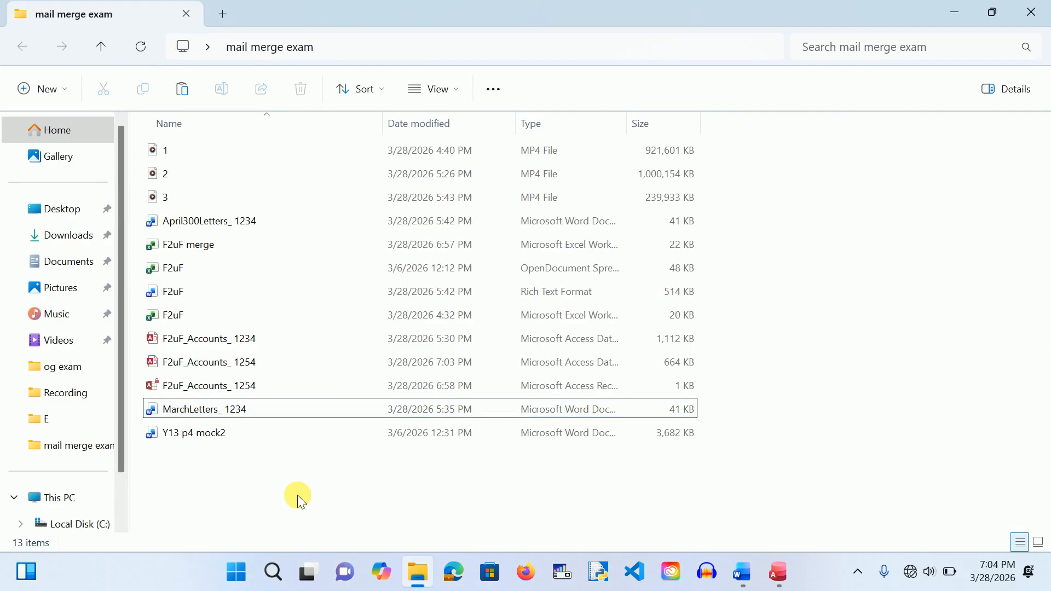
{"action": "key", "text": "ctrl+v"}
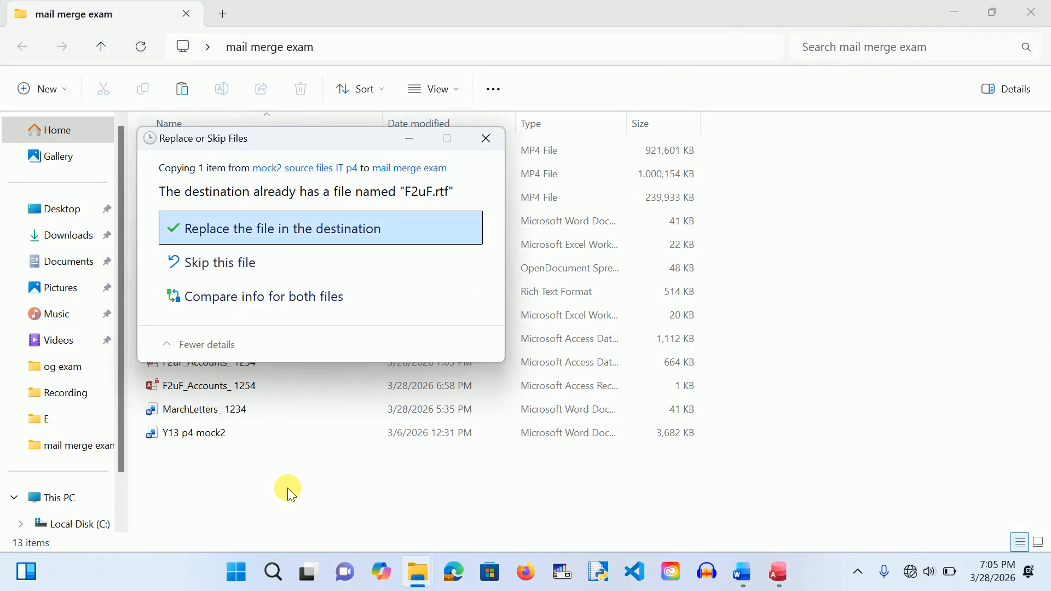
{"action": "left_click", "coordinate": [298, 227]}
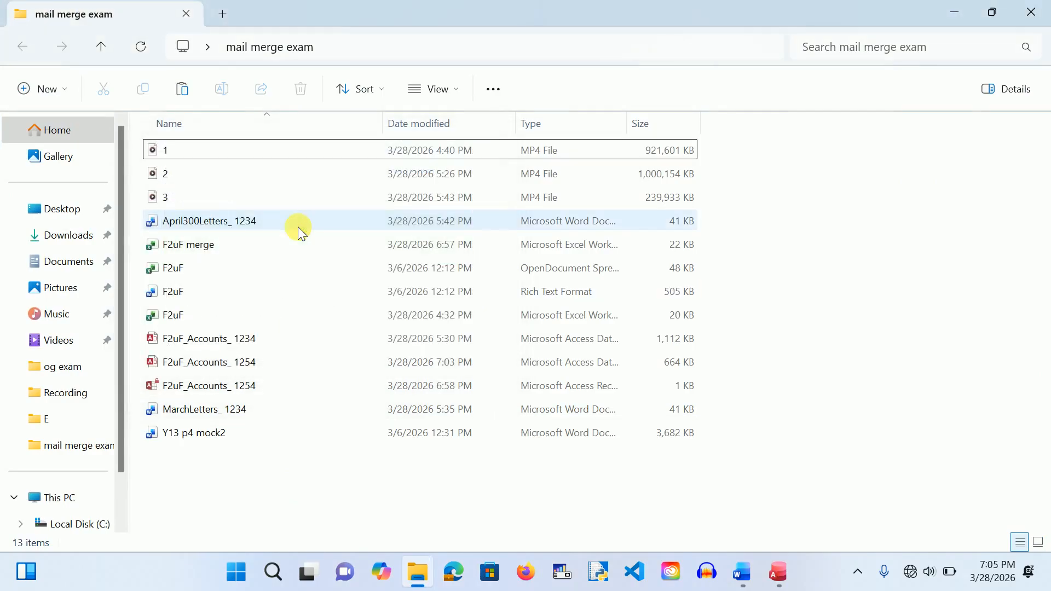
{"action": "left_click", "coordinate": [174, 295]}
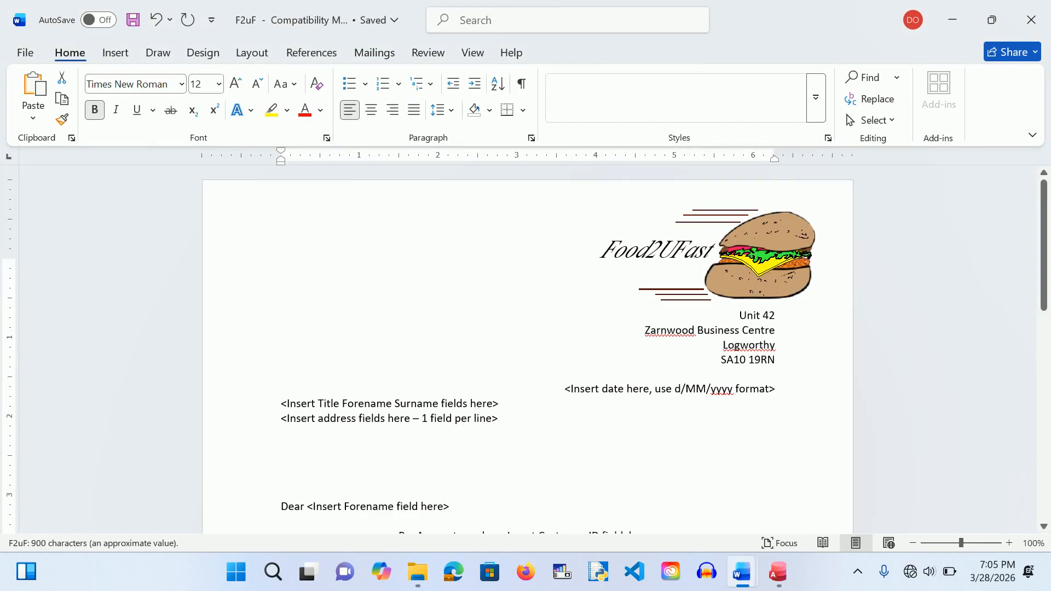
Step: Scroll through the F2uF letter reading its placeholders and conditional March-bill texts
{"action": "scroll", "coordinate": [749, 378], "scroll_direction": "down", "scroll_amount": 2}
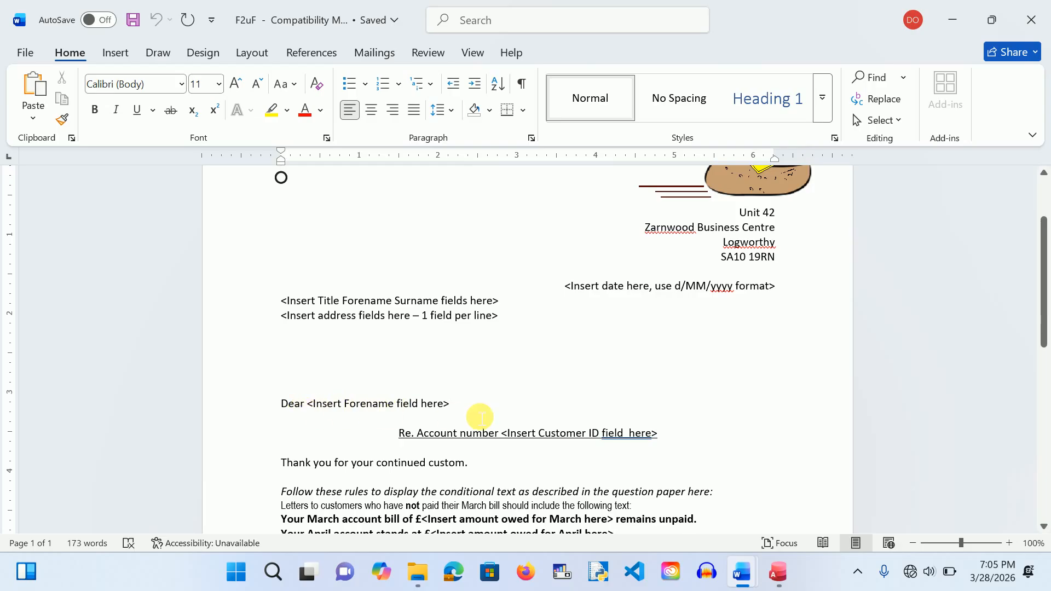
{"action": "scroll", "coordinate": [479, 415], "scroll_direction": "down", "scroll_amount": 3}
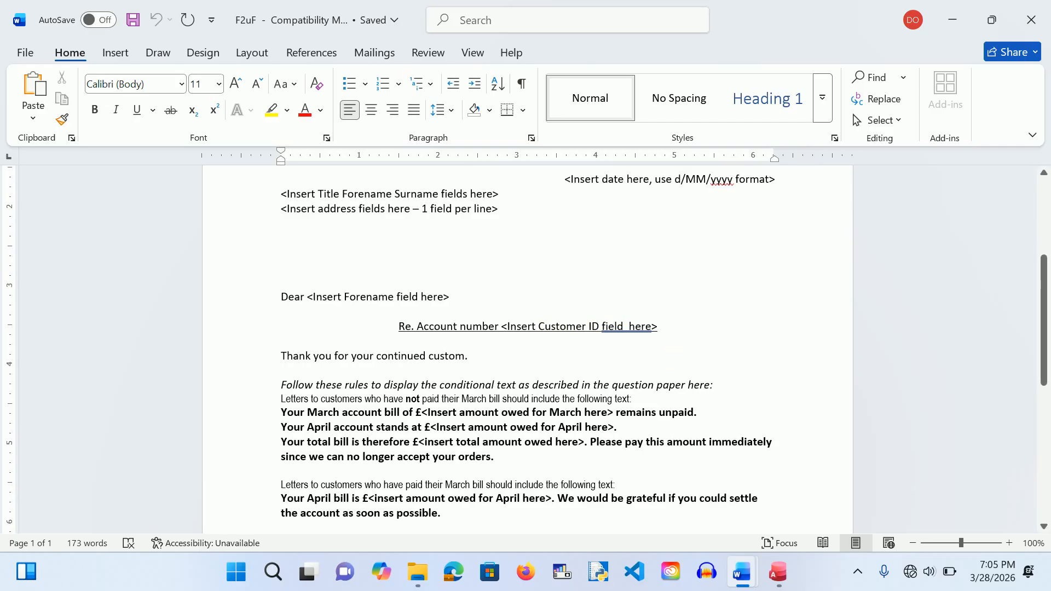
{"action": "scroll", "coordinate": [677, 359], "scroll_direction": "down", "scroll_amount": 2}
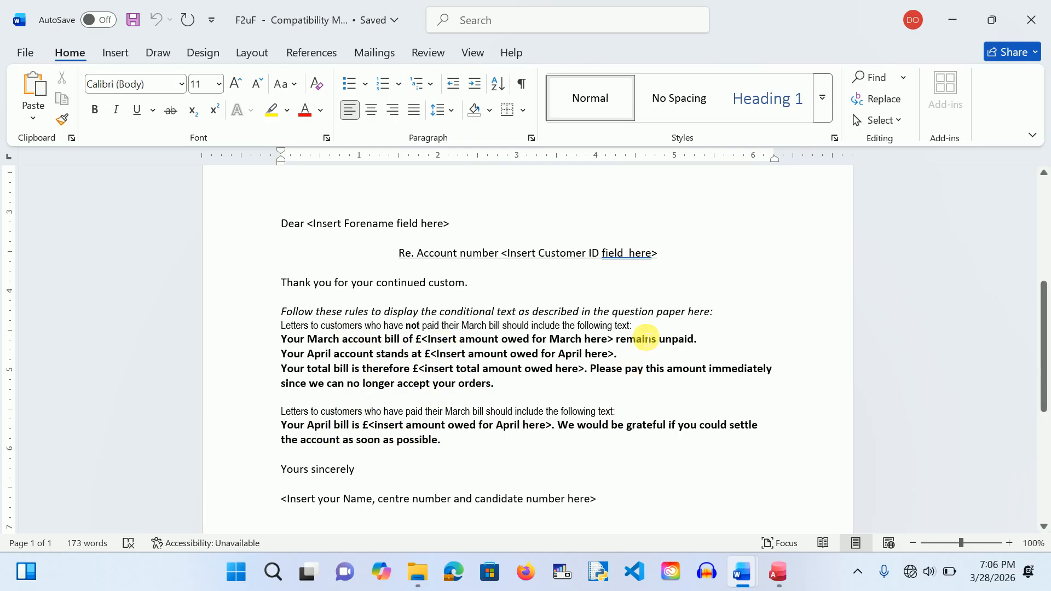
{"action": "scroll", "coordinate": [647, 339], "scroll_direction": "up", "scroll_amount": 3}
{"action": "scroll", "coordinate": [646, 339], "scroll_direction": "down", "scroll_amount": 2}
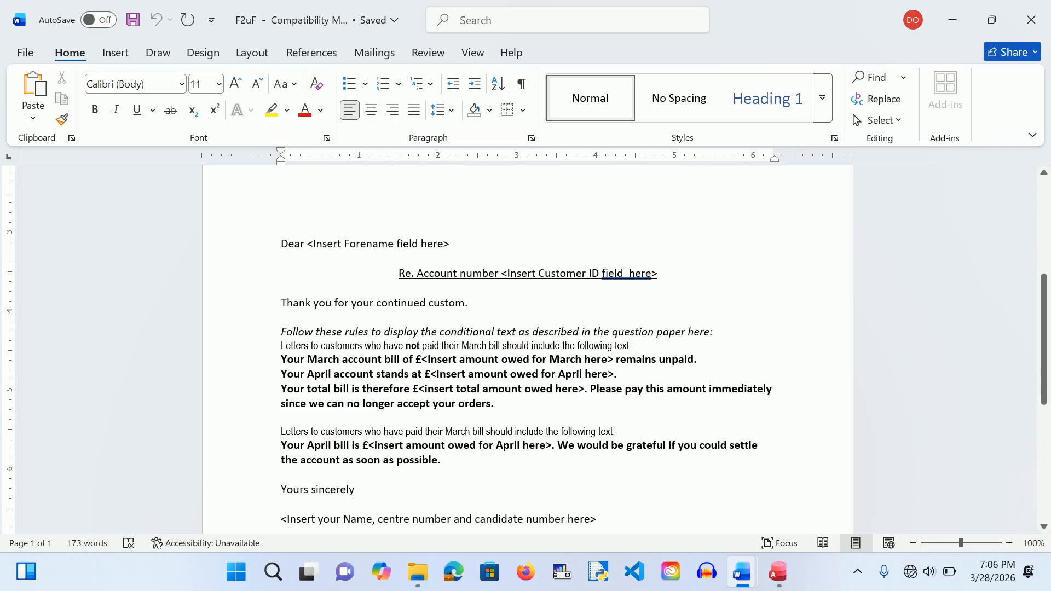
Step: Open the Relationships layout and add Customers, 1st_quarter_accounts and the SumOfApril query
{"action": "left_click", "coordinate": [953, 20]}
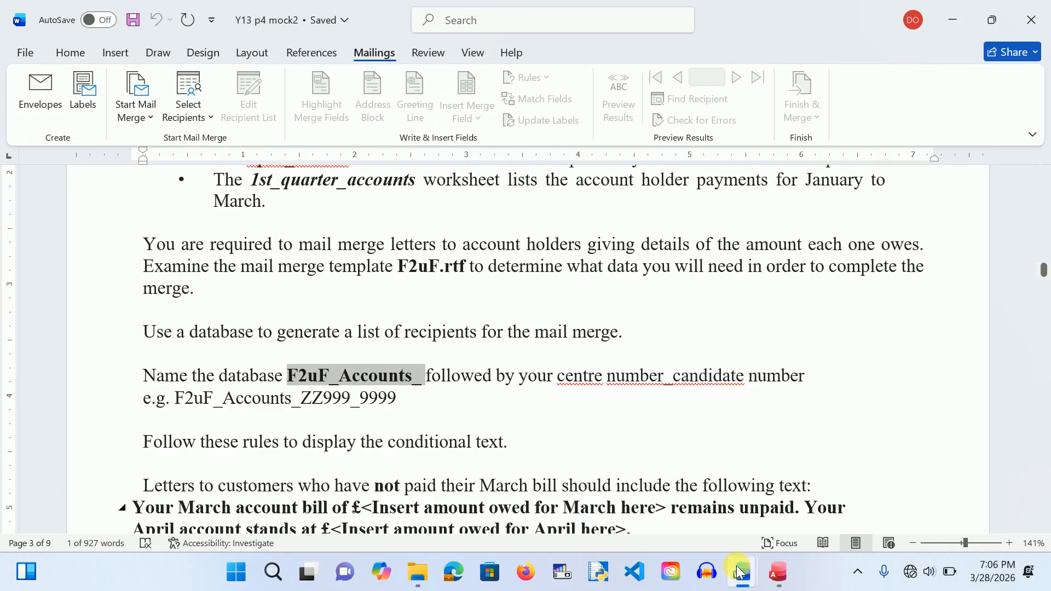
{"action": "mouse_move", "coordinate": [791, 578]}
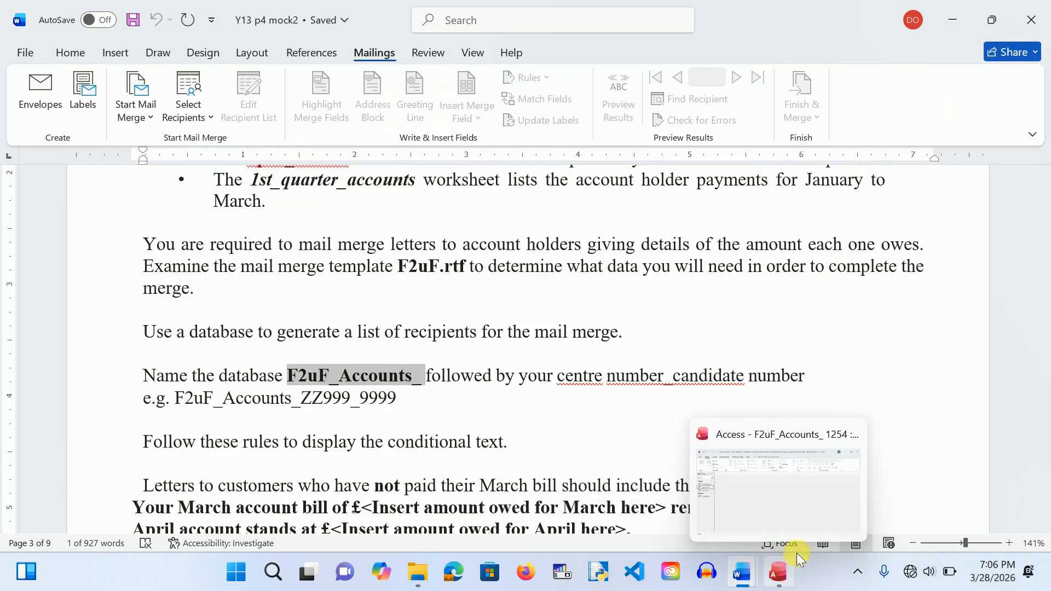
{"action": "left_click", "coordinate": [804, 507]}
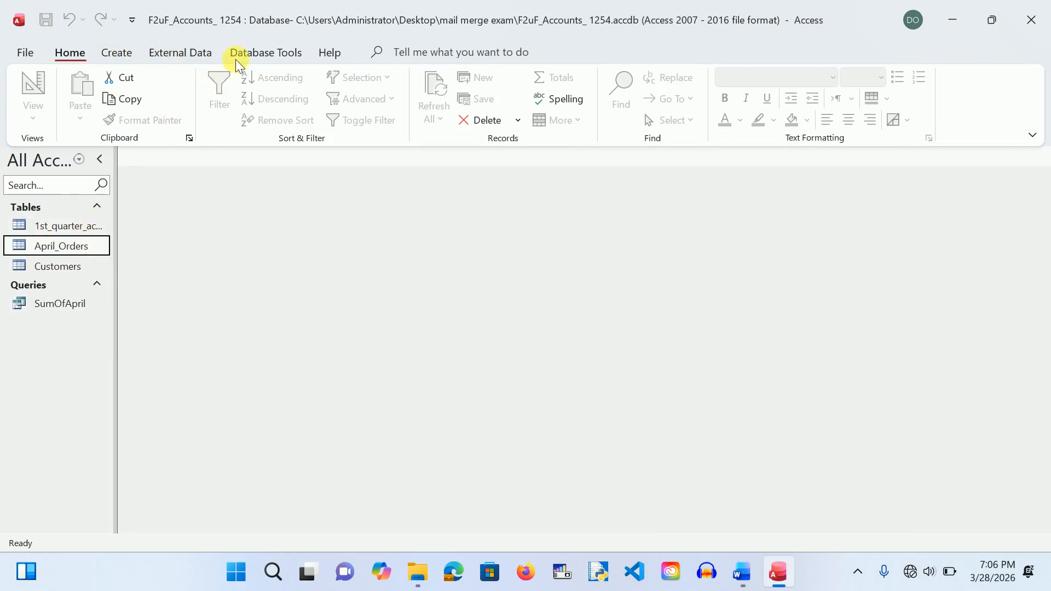
{"action": "left_click", "coordinate": [252, 51]}
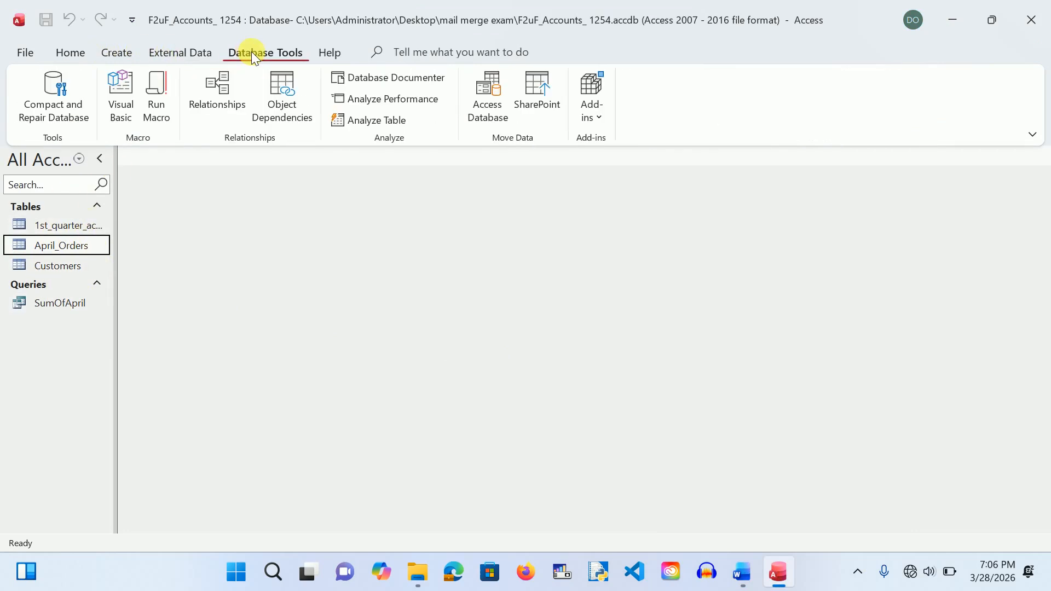
{"action": "left_click", "coordinate": [225, 86]}
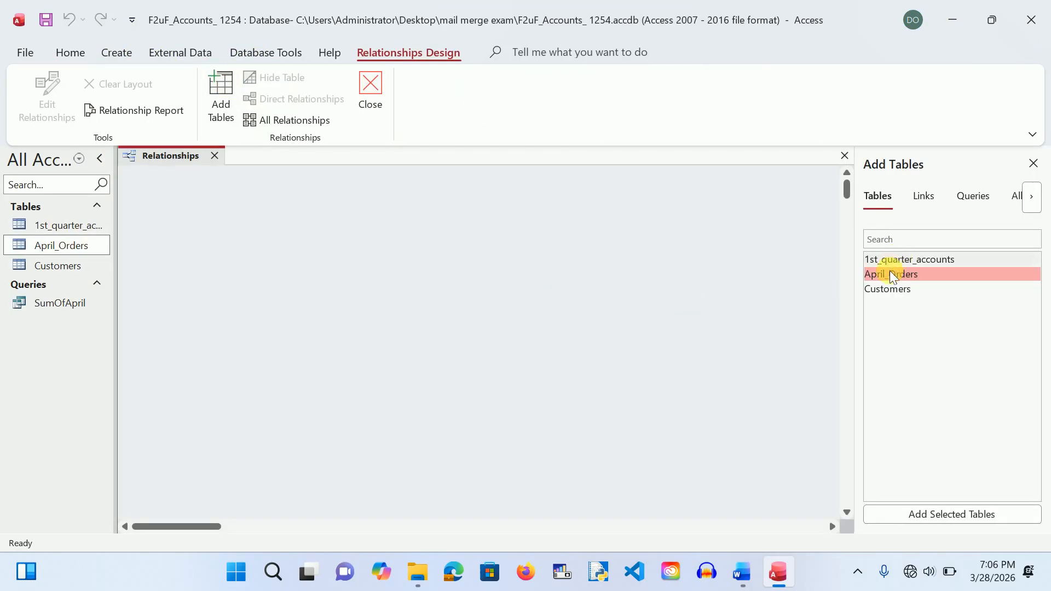
{"action": "double_click", "coordinate": [882, 290]}
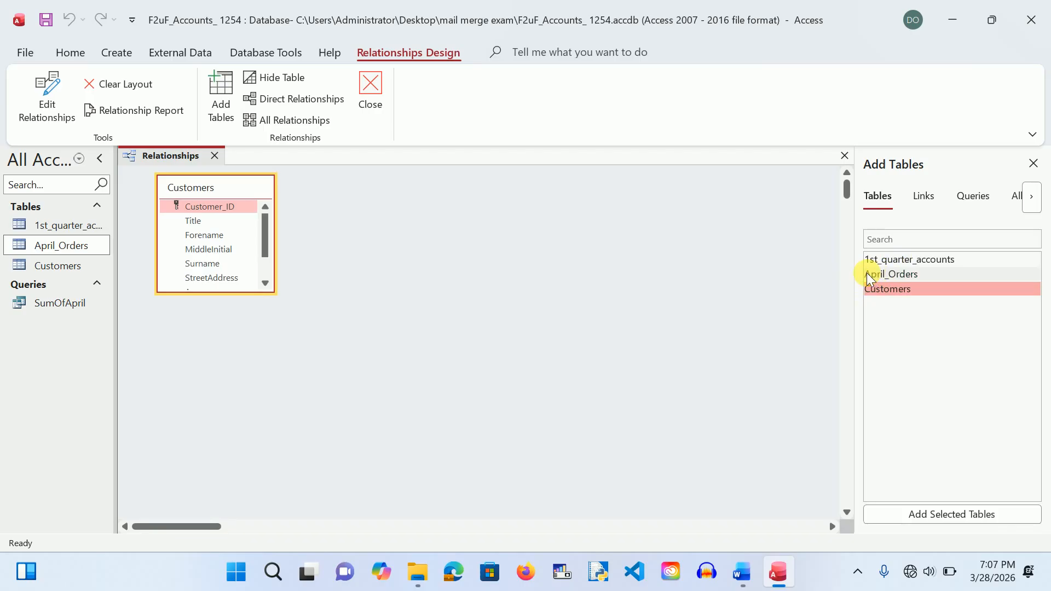
{"action": "double_click", "coordinate": [912, 258]}
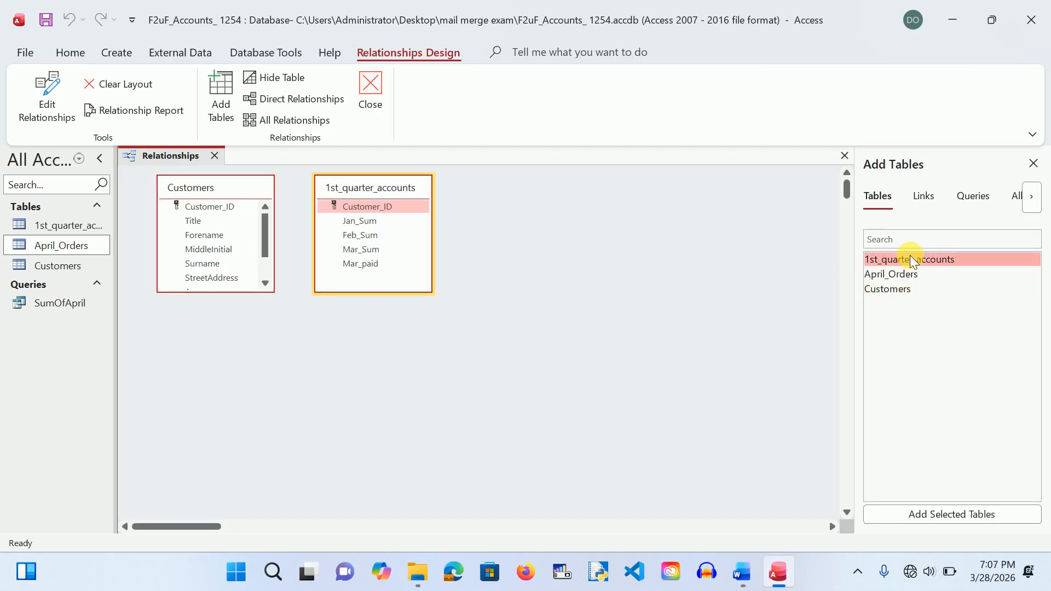
{"action": "left_click", "coordinate": [977, 197]}
{"action": "double_click", "coordinate": [911, 259]}
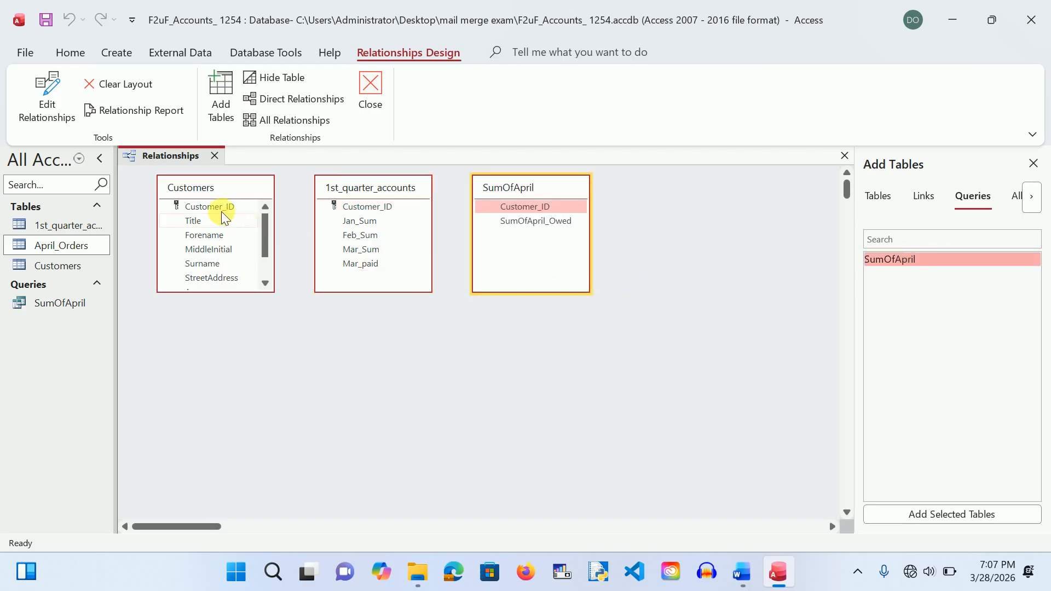
Step: Join Customers (enforcing referential integrity) and SumOfApril to 1st_quarter_accounts on Customer_ID
{"action": "left_click_drag", "start_coordinate": [211, 206], "coordinate": [354, 208]}
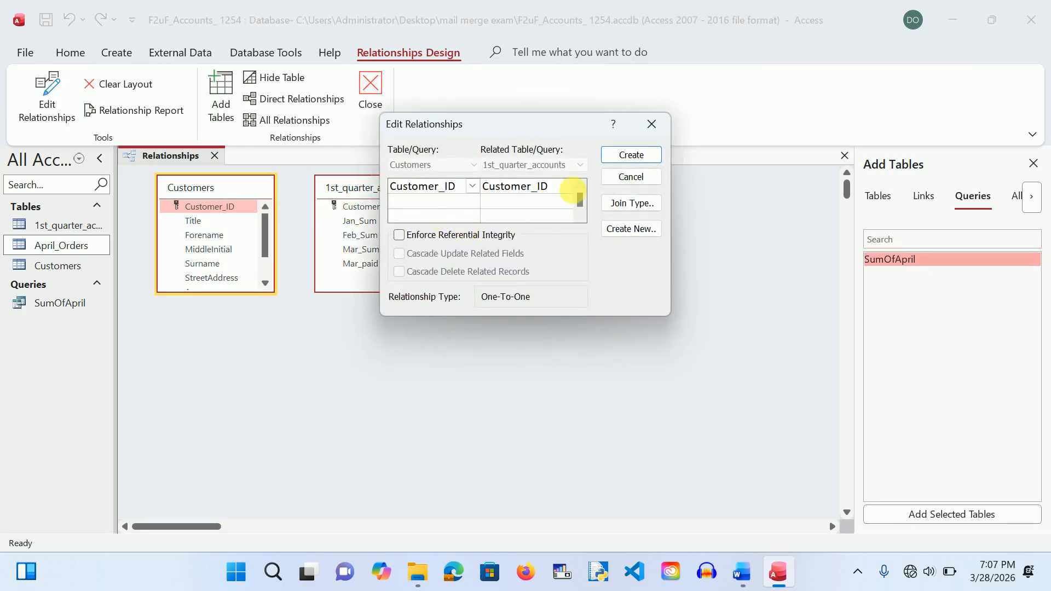
{"action": "left_click", "coordinate": [427, 237]}
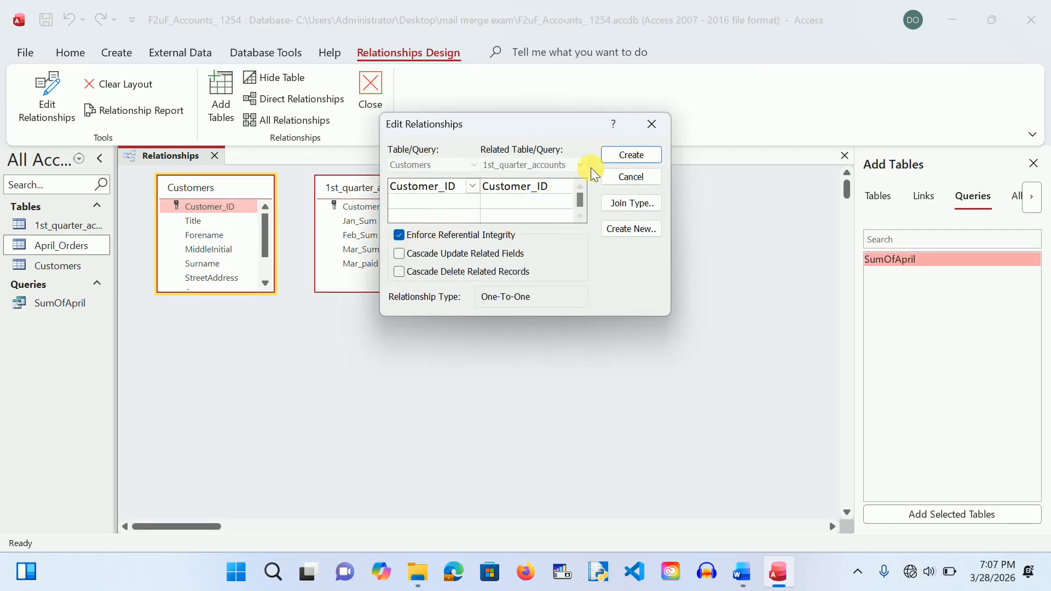
{"action": "left_click", "coordinate": [614, 159]}
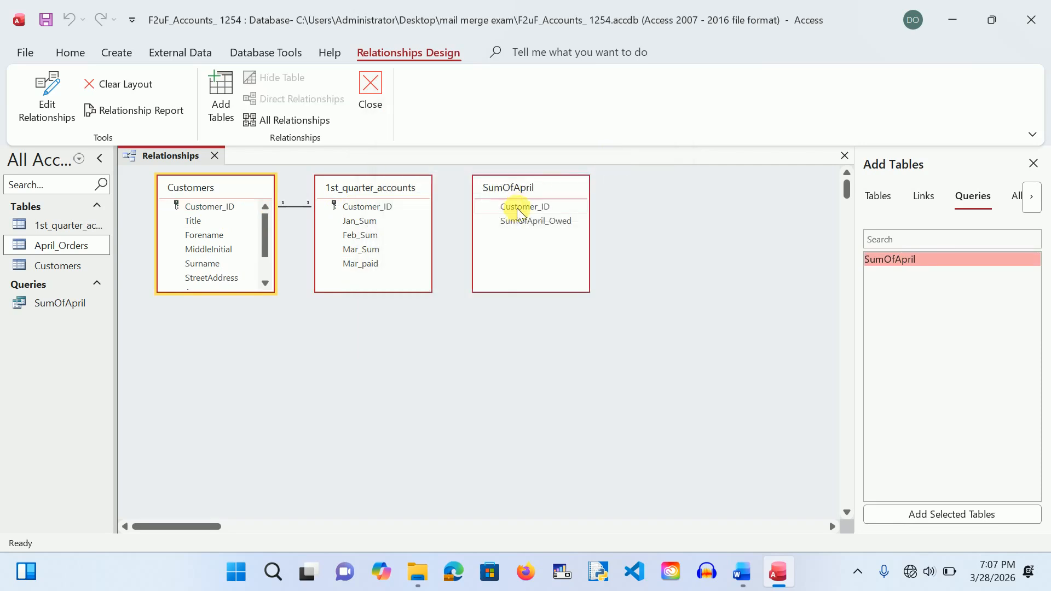
{"action": "left_click_drag", "start_coordinate": [513, 213], "coordinate": [382, 211]}
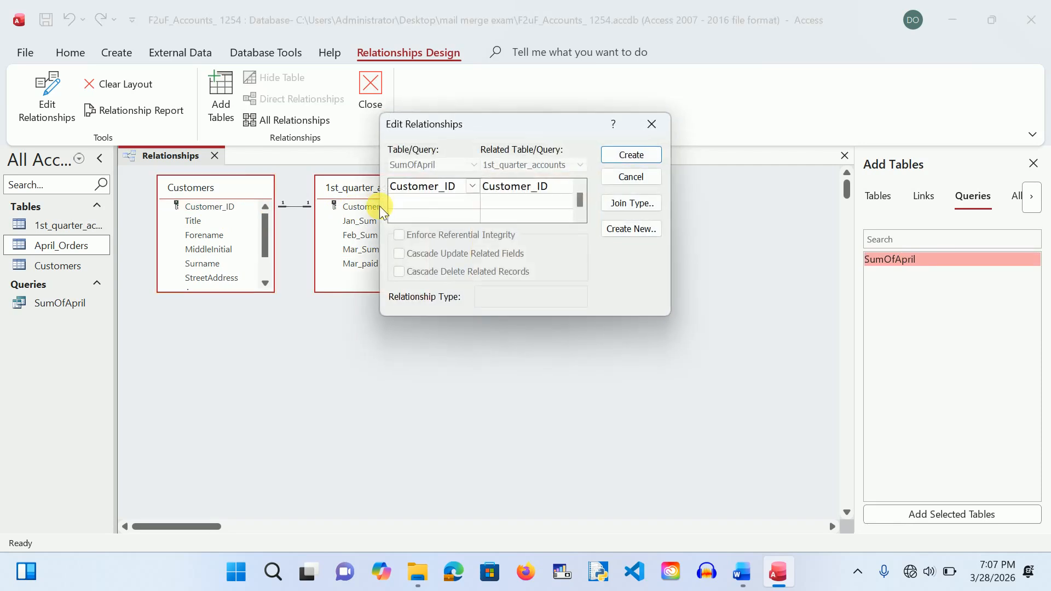
{"action": "left_click", "coordinate": [632, 155]}
Step: Rearrange the SumOfApril and Customers boxes on the layout, then close Relationships
{"action": "left_click_drag", "start_coordinate": [556, 185], "coordinate": [563, 334]}
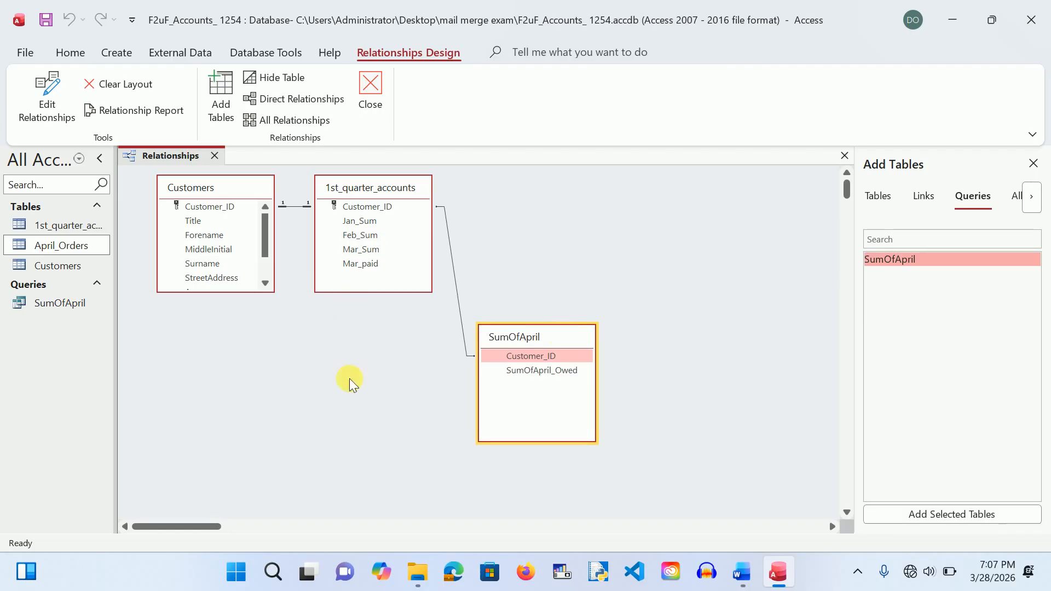
{"action": "left_click_drag", "start_coordinate": [564, 339], "coordinate": [607, 183]}
{"action": "left_click_drag", "start_coordinate": [410, 239], "coordinate": [411, 327]}
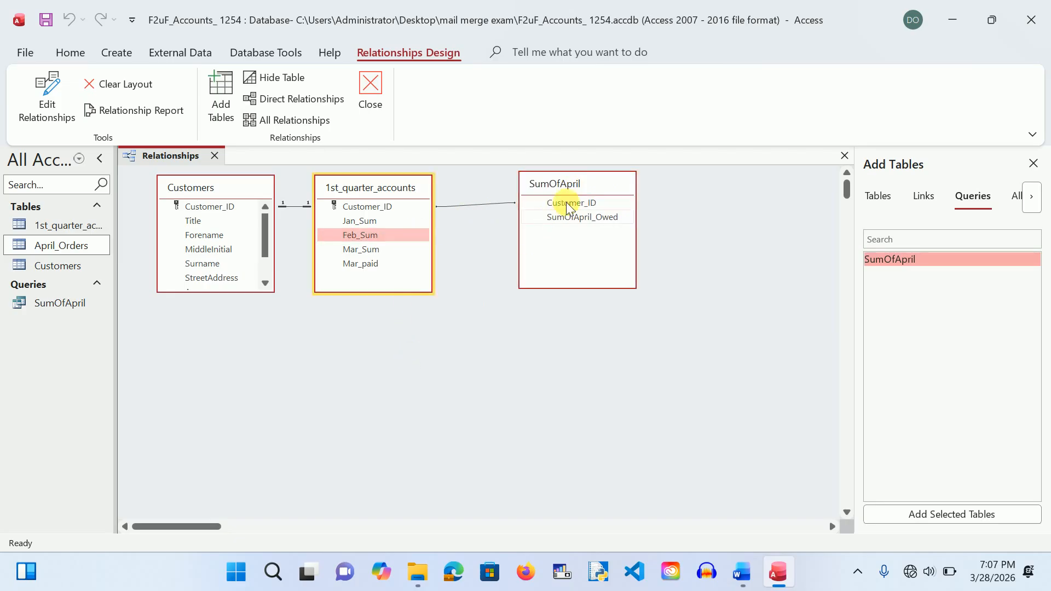
{"action": "left_click_drag", "start_coordinate": [596, 182], "coordinate": [587, 343]}
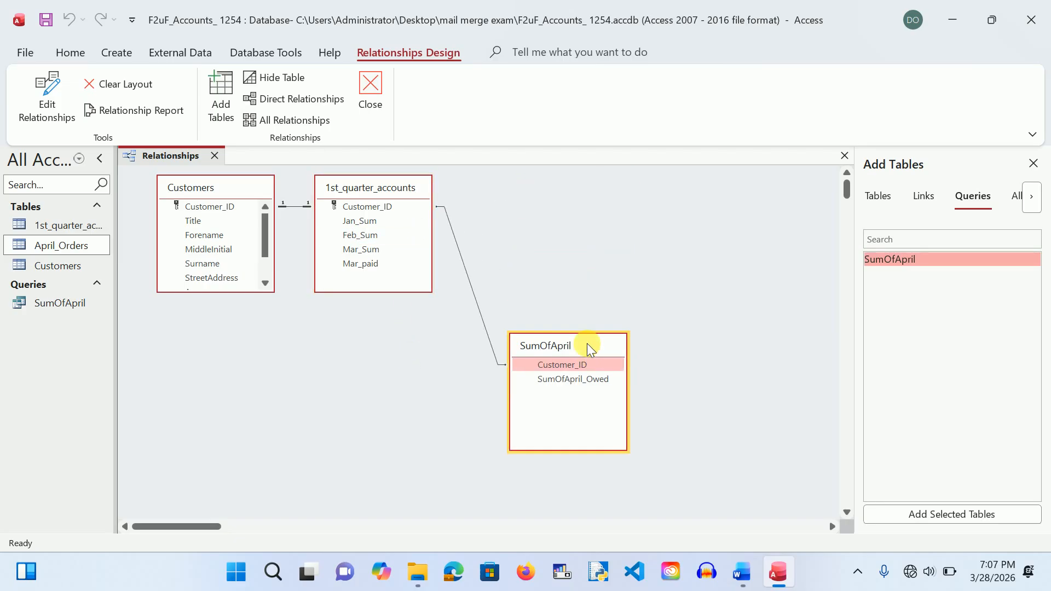
{"action": "left_click_drag", "start_coordinate": [231, 186], "coordinate": [208, 339]}
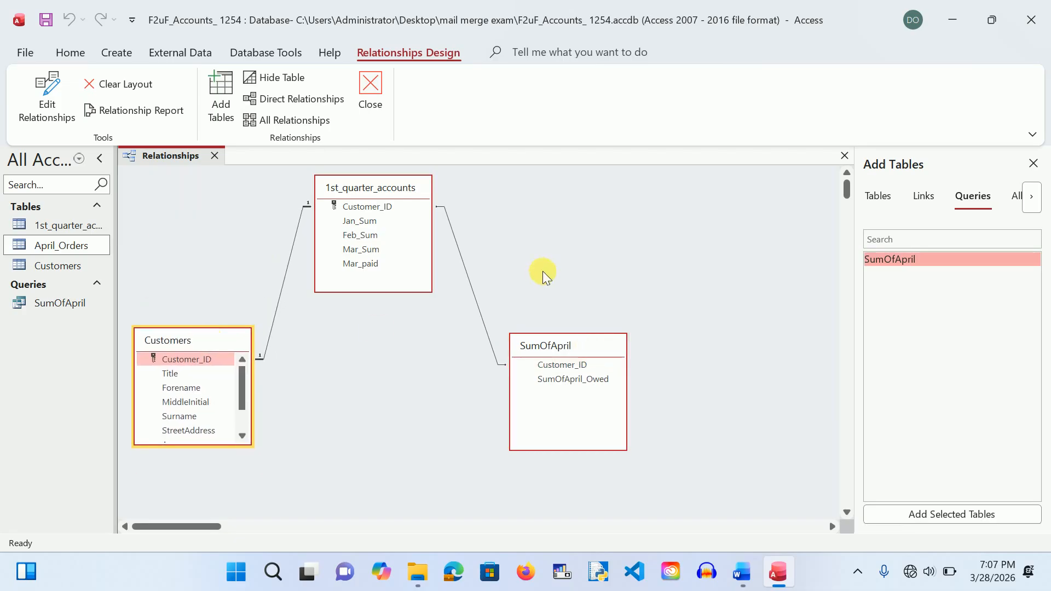
{"action": "left_click", "coordinate": [607, 259]}
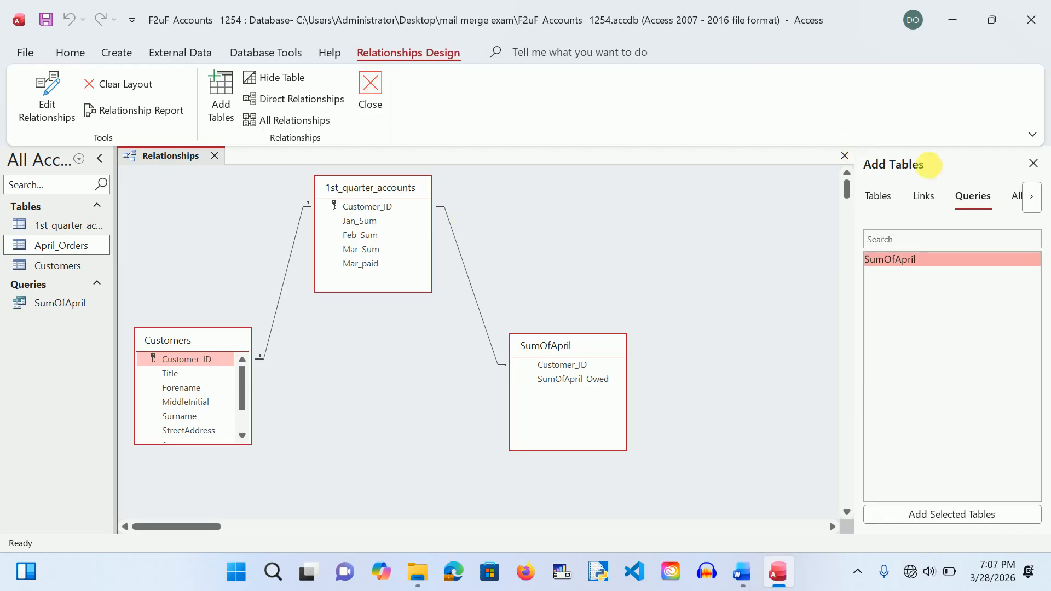
{"action": "left_click", "coordinate": [370, 85]}
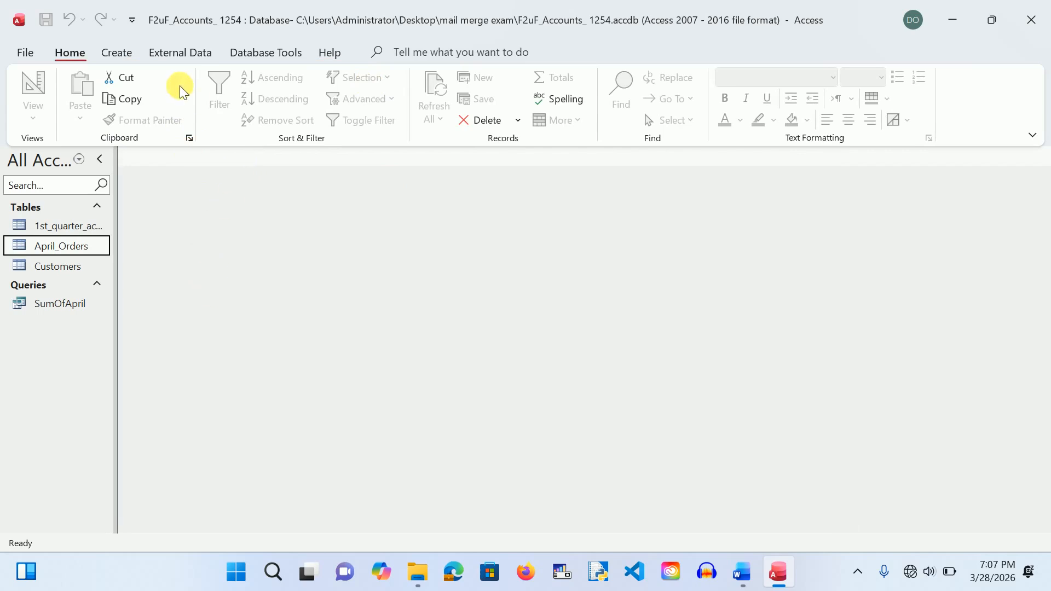
Step: Start a new query design using 1st_quarter_accounts, Customers and SumOfApril
{"action": "left_click", "coordinate": [117, 53]}
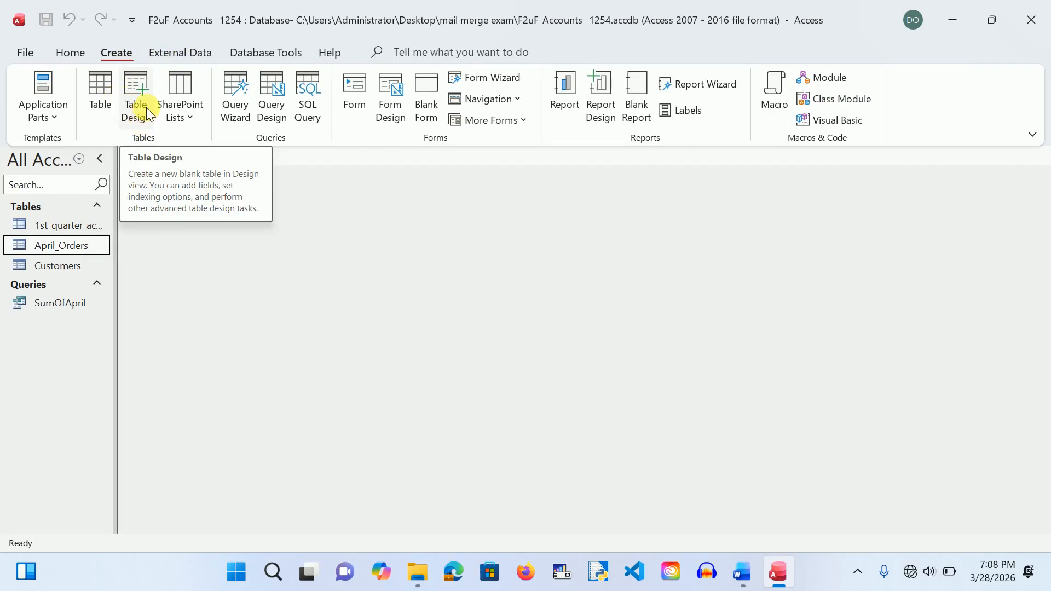
{"action": "left_click", "coordinate": [272, 86]}
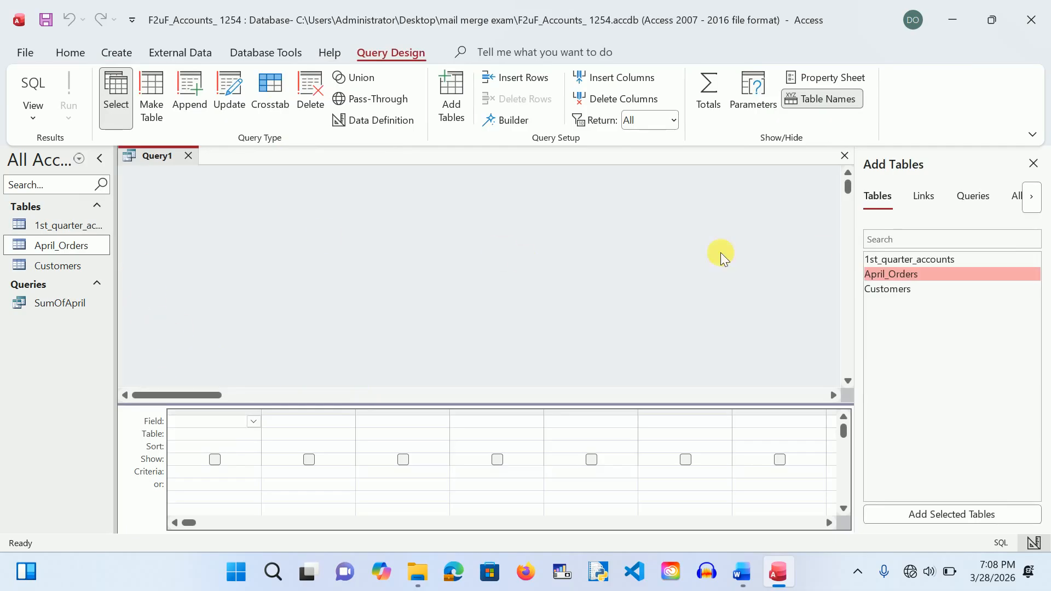
{"action": "double_click", "coordinate": [883, 261]}
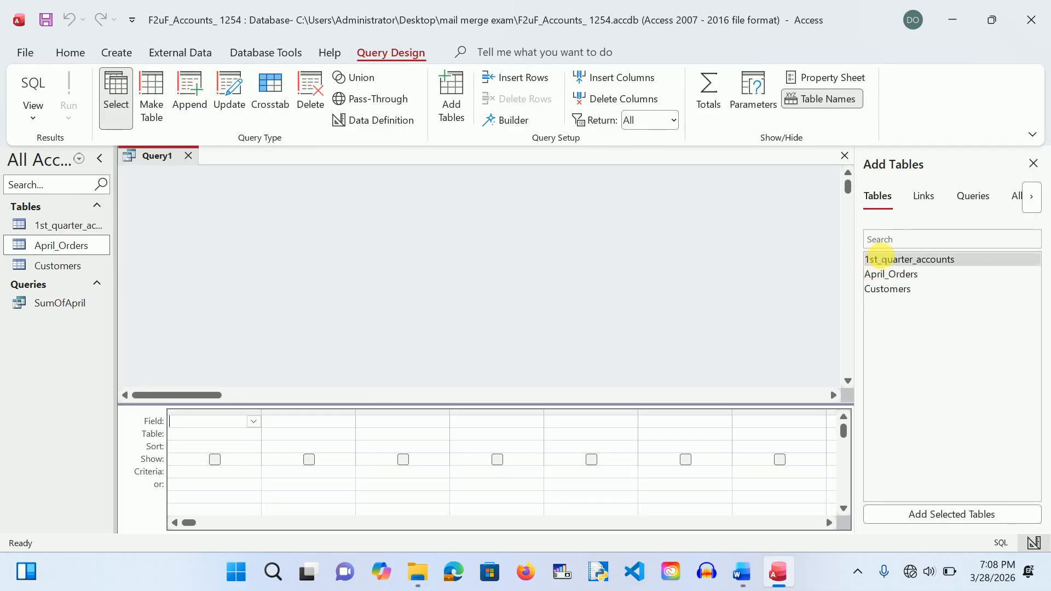
{"action": "double_click", "coordinate": [883, 288]}
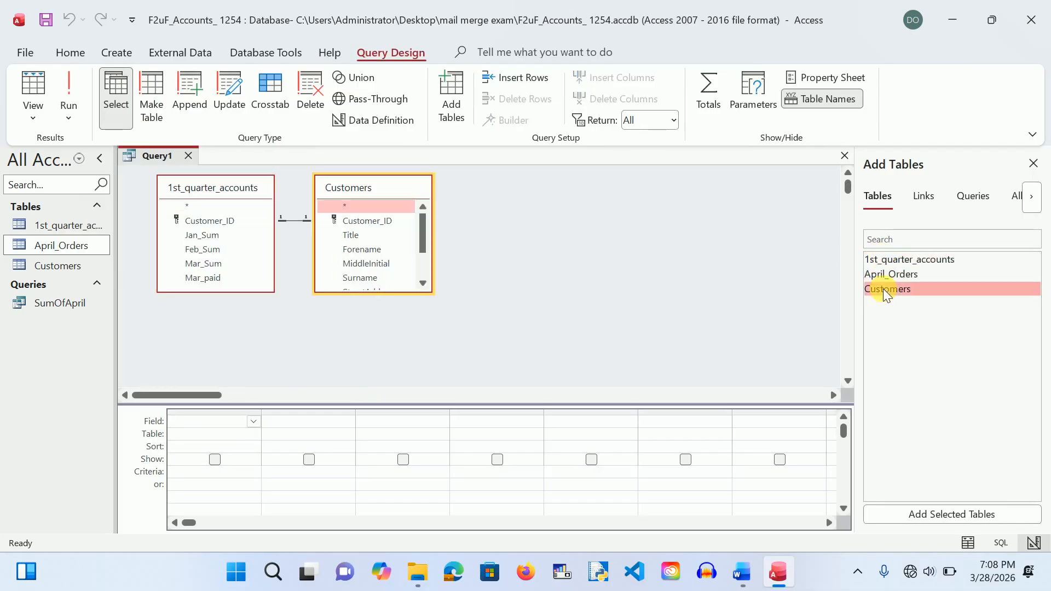
{"action": "left_click", "coordinate": [972, 197]}
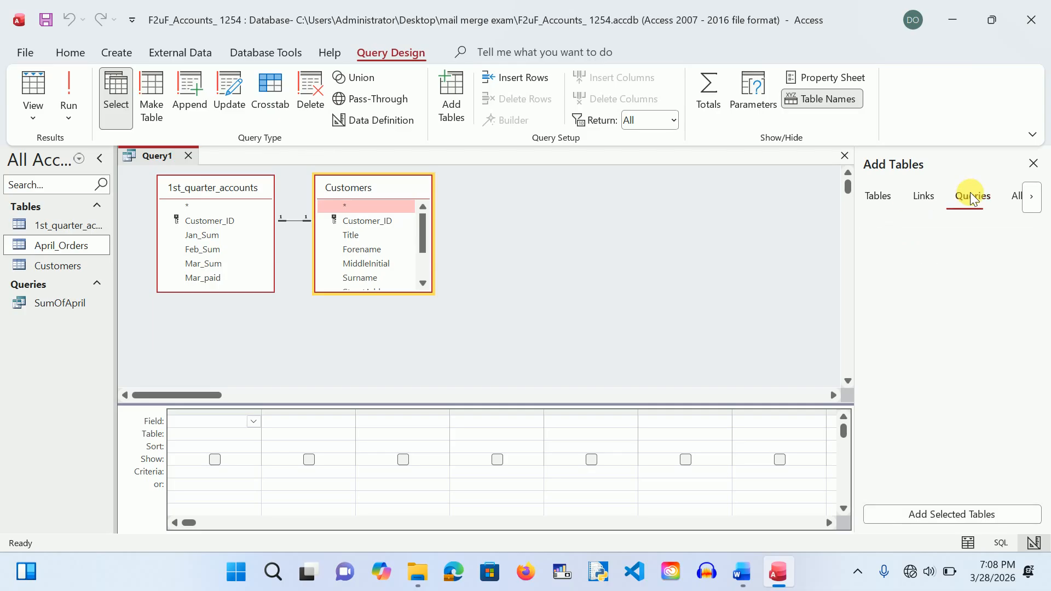
{"action": "double_click", "coordinate": [894, 260]}
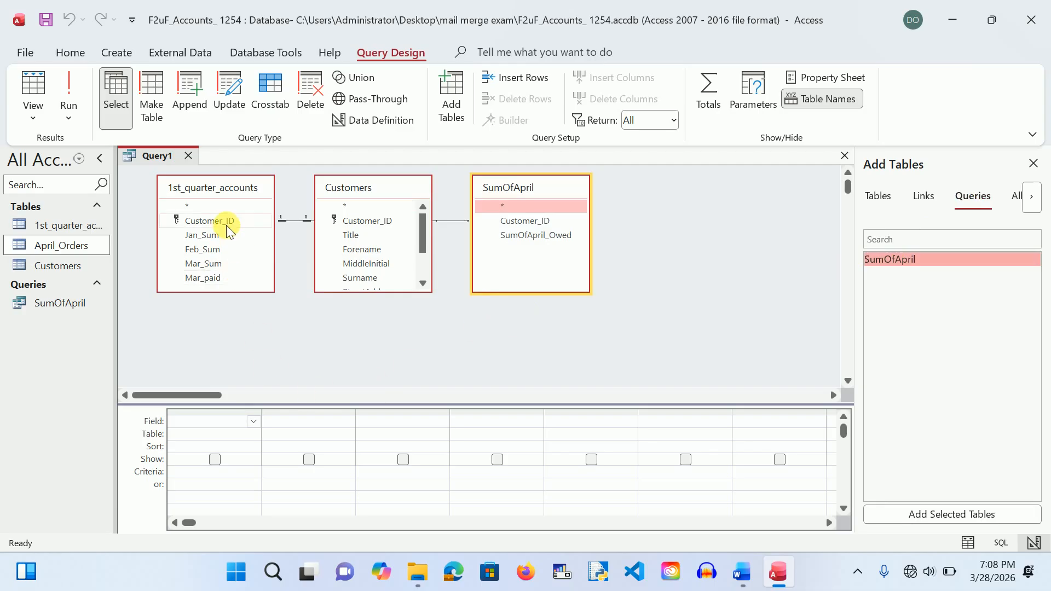
Step: Add Customer_ID, Title, Forename and MiddleInitial from Customers, hiding MiddleInitial from the output
{"action": "double_click", "coordinate": [369, 222]}
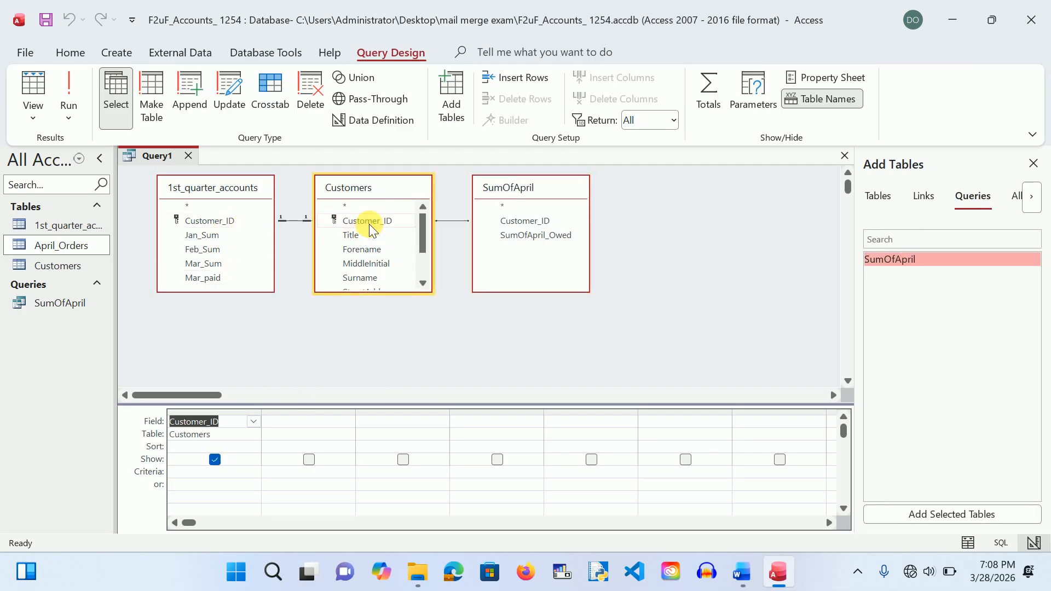
{"action": "double_click", "coordinate": [356, 232]}
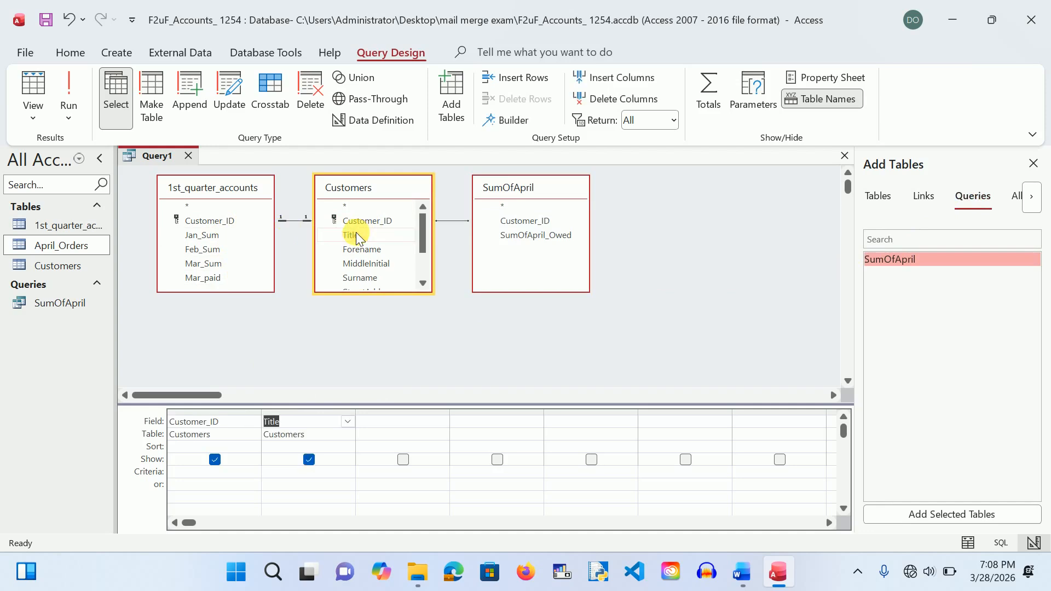
{"action": "double_click", "coordinate": [358, 250]}
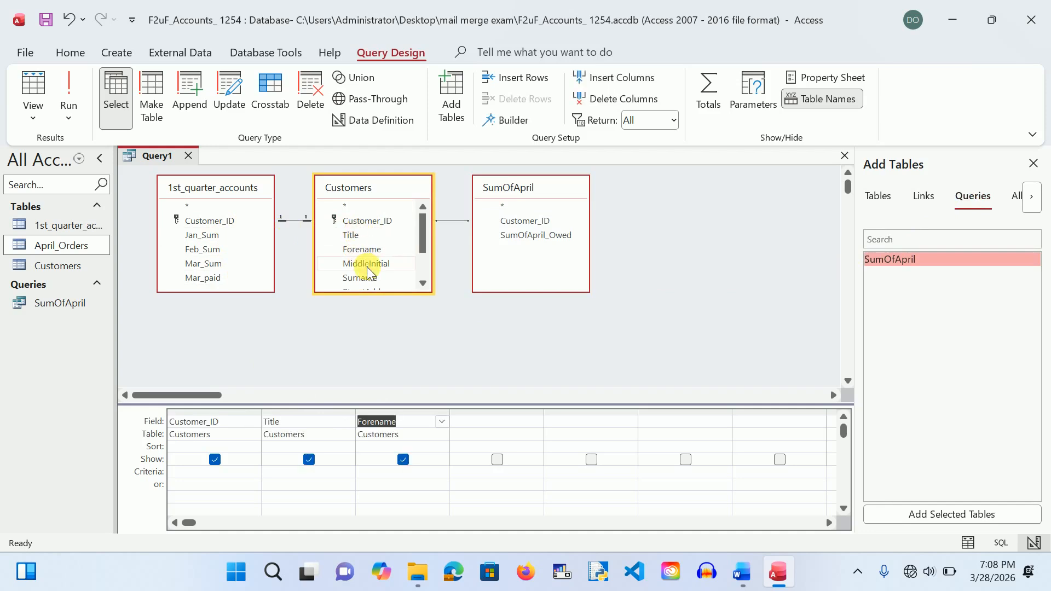
{"action": "double_click", "coordinate": [367, 267]}
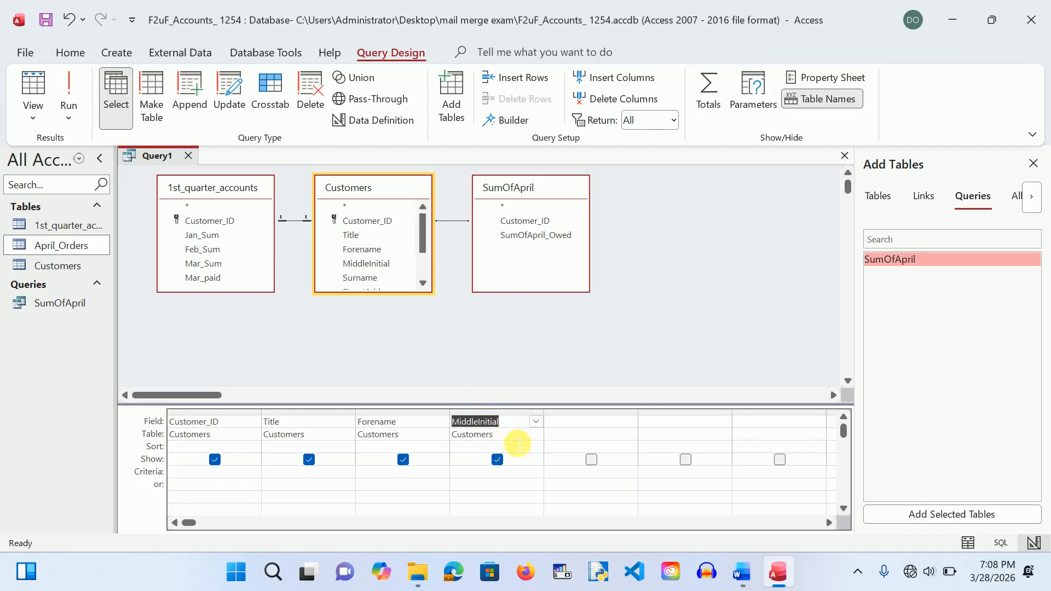
{"action": "left_click", "coordinate": [498, 460]}
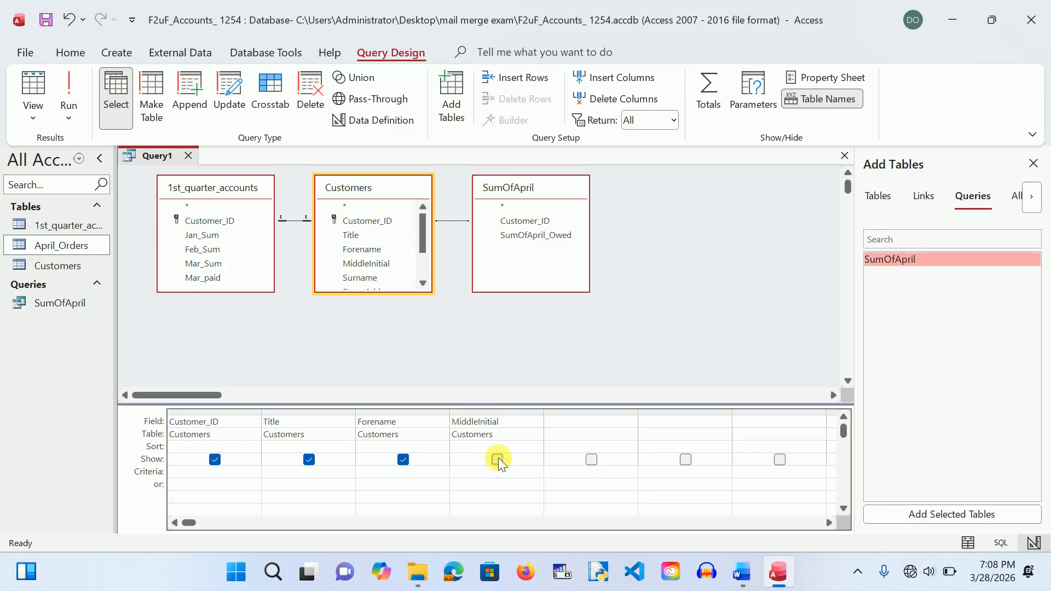
{"action": "left_click", "coordinate": [422, 283]}
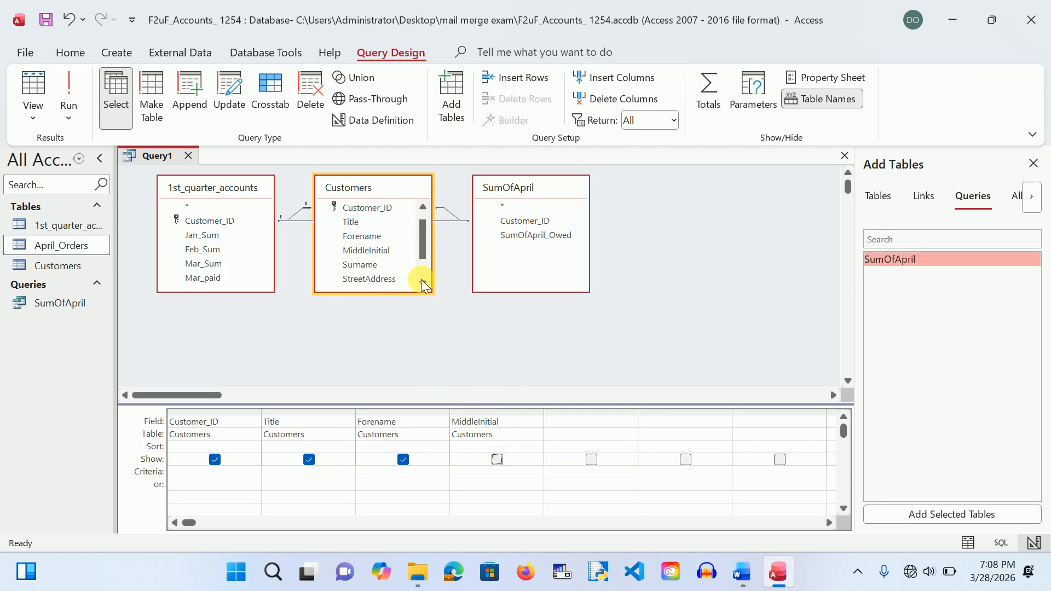
Step: Add Surname, StreetAddress, Area and PostCode to the grid and scroll to PostCode
{"action": "double_click", "coordinate": [374, 265]}
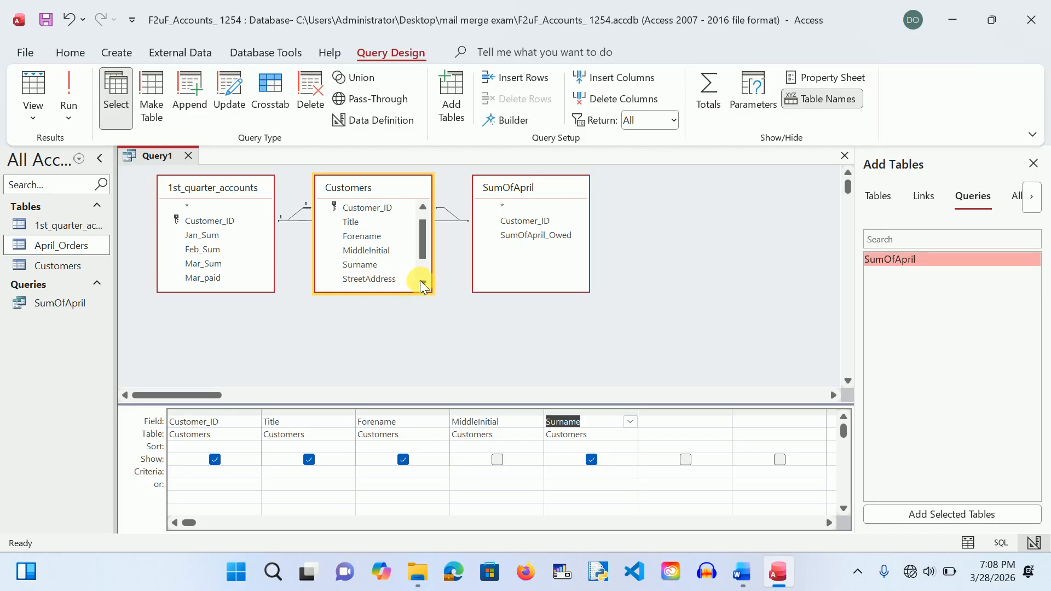
{"action": "double_click", "coordinate": [390, 278]}
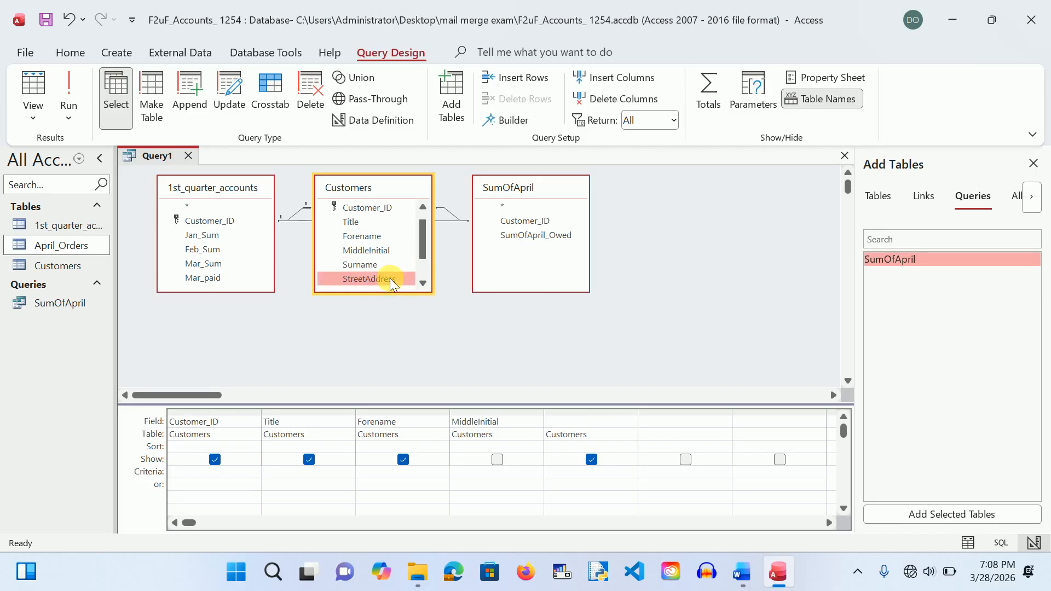
{"action": "left_click", "coordinate": [424, 283]}
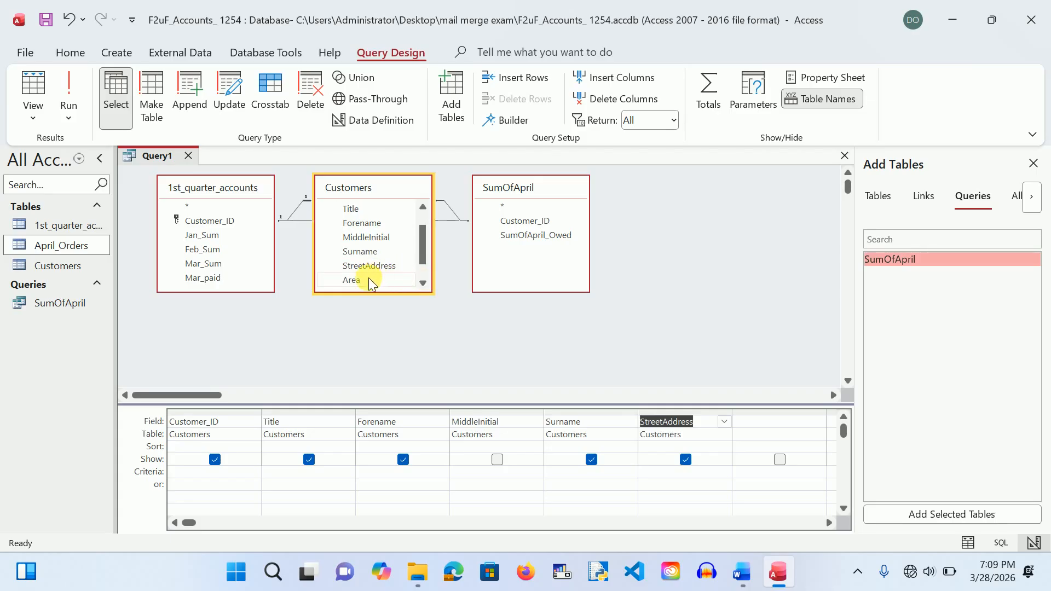
{"action": "double_click", "coordinate": [369, 283]}
{"action": "left_click", "coordinate": [423, 283]}
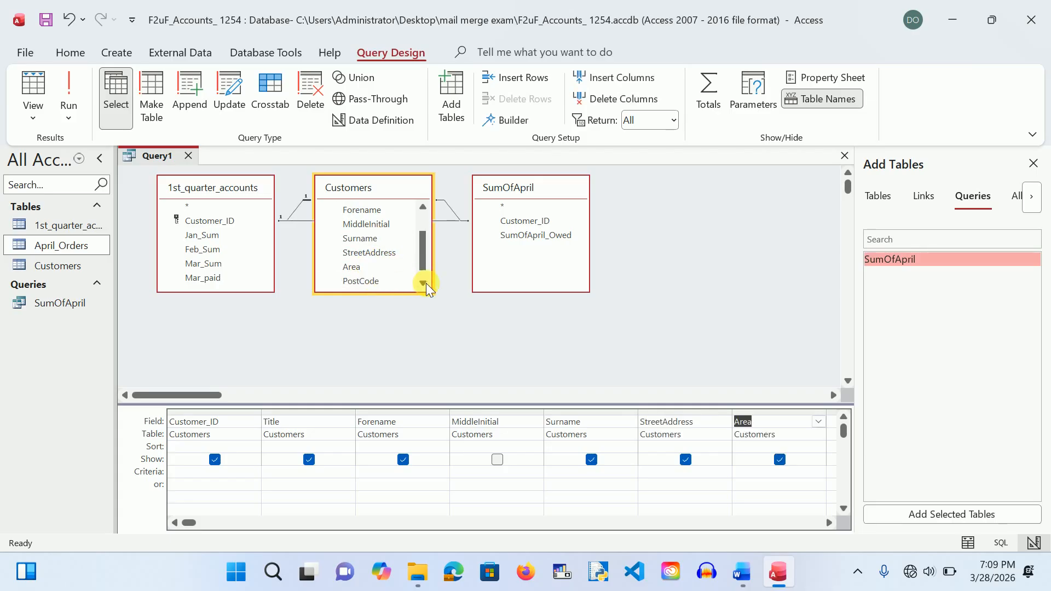
{"action": "double_click", "coordinate": [373, 283]}
{"action": "left_click", "coordinate": [423, 283]}
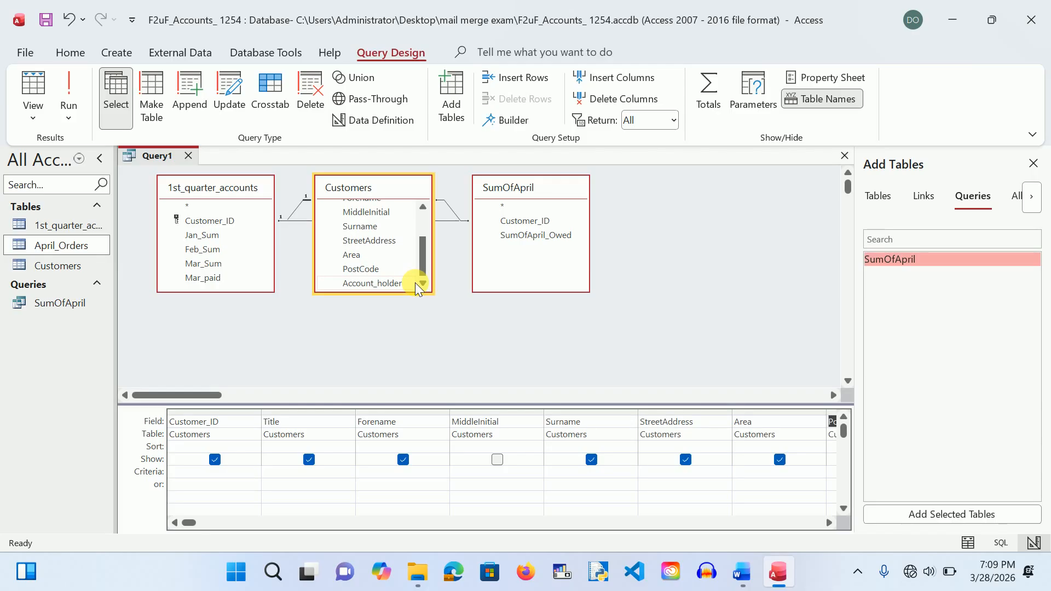
{"action": "left_click", "coordinate": [827, 520]}
{"action": "left_click", "coordinate": [827, 520]}
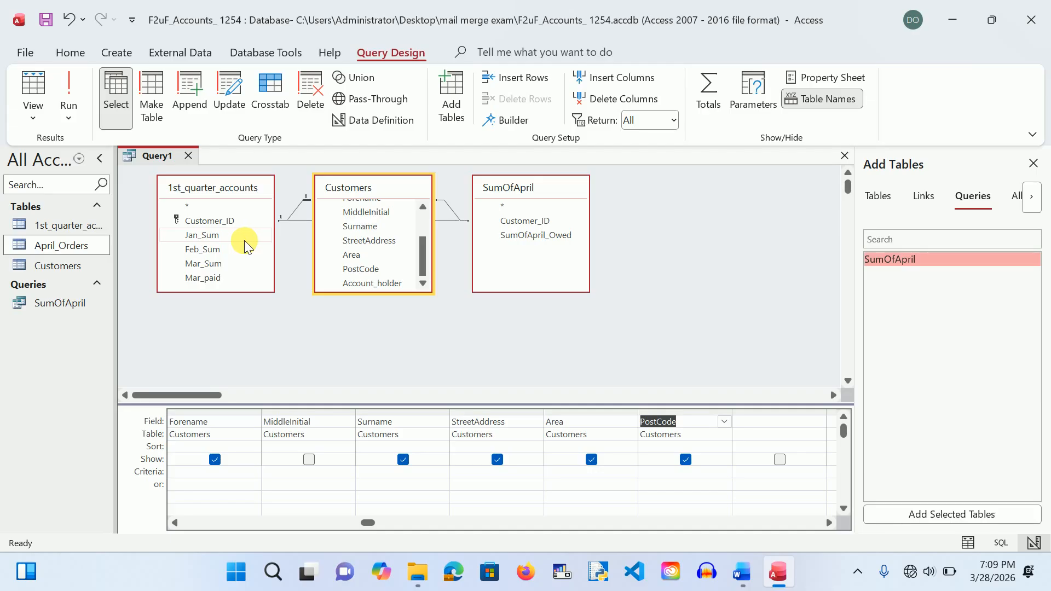
Step: Add Mar_Sum, Mar_paid and SumOfApril_Owed as grid columns after PostCode
{"action": "double_click", "coordinate": [221, 262]}
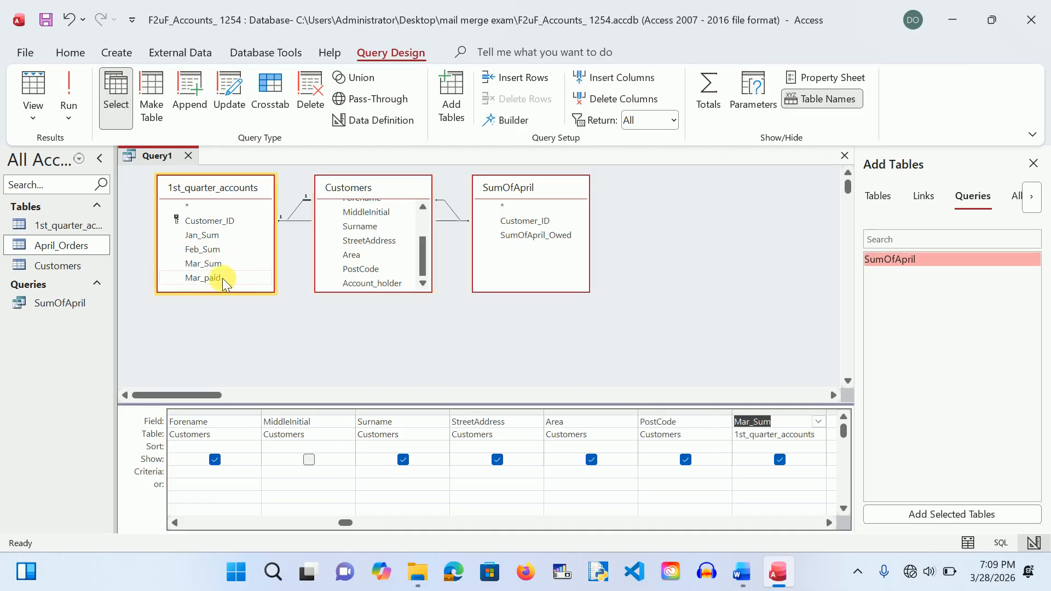
{"action": "double_click", "coordinate": [222, 278]}
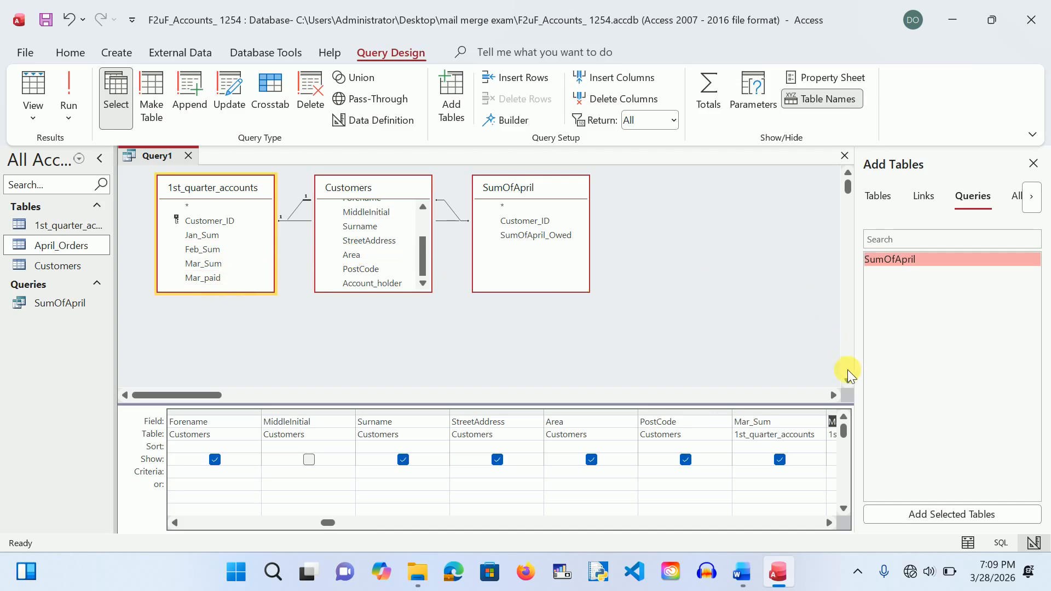
{"action": "scroll", "coordinate": [848, 374], "scroll_direction": "down", "scroll_amount": 3}
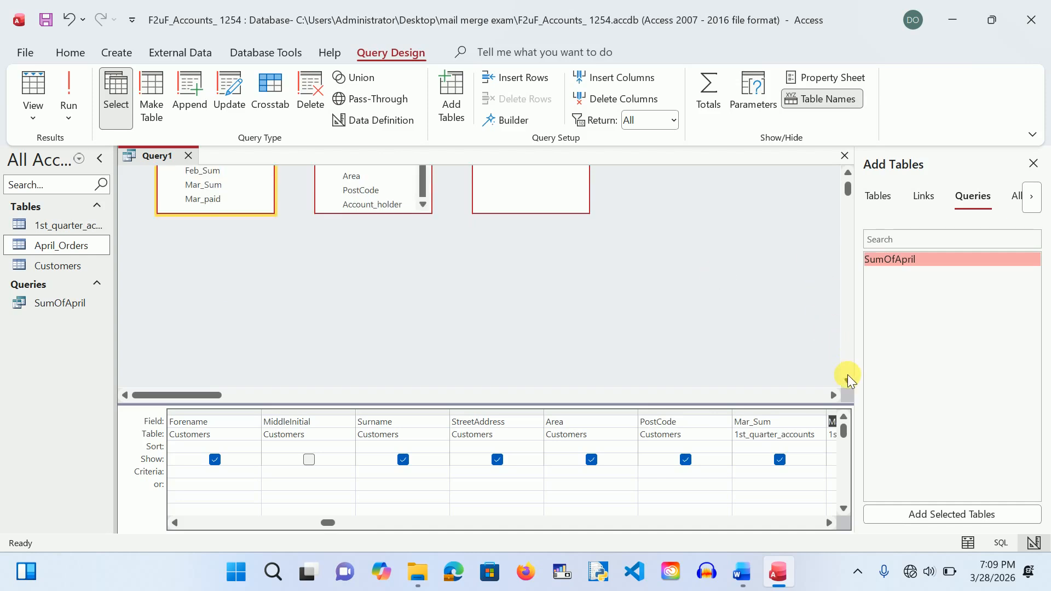
{"action": "left_click", "coordinate": [848, 174]}
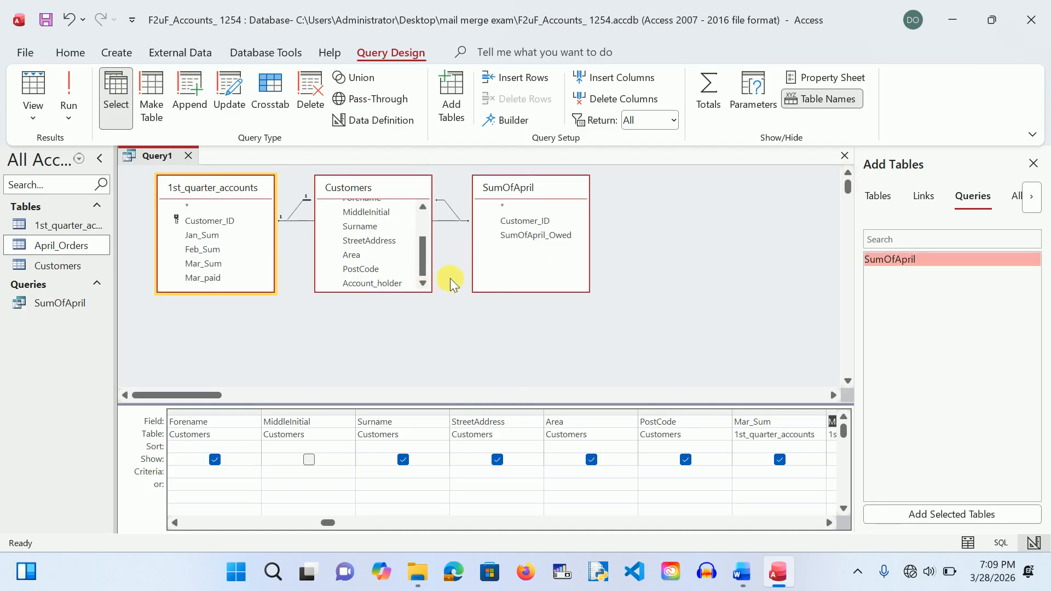
{"action": "double_click", "coordinate": [524, 236]}
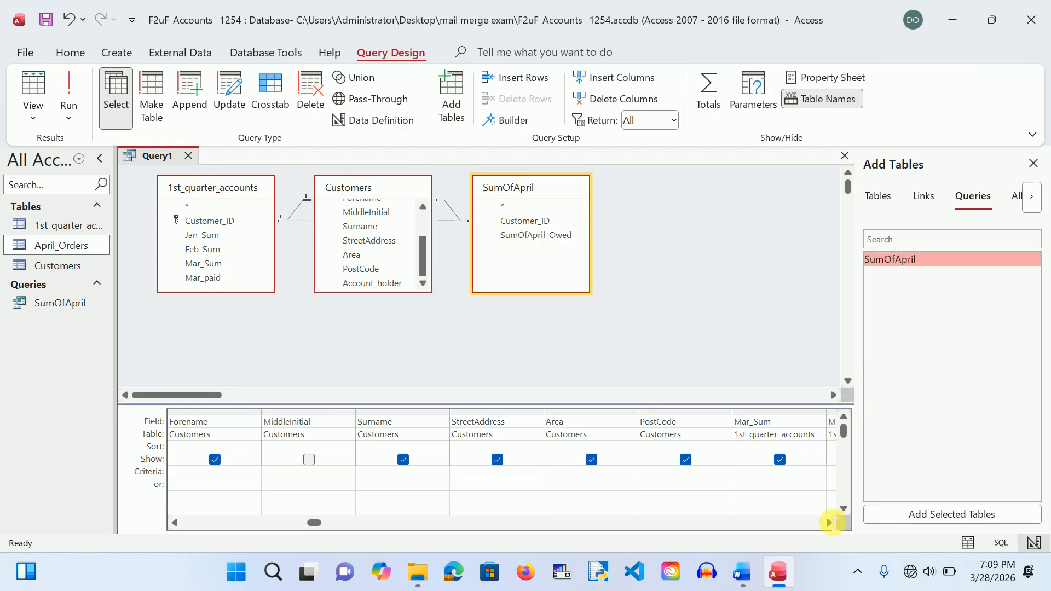
{"action": "left_click", "coordinate": [829, 522]}
{"action": "left_click", "coordinate": [829, 522]}
{"action": "left_click", "coordinate": [830, 521]}
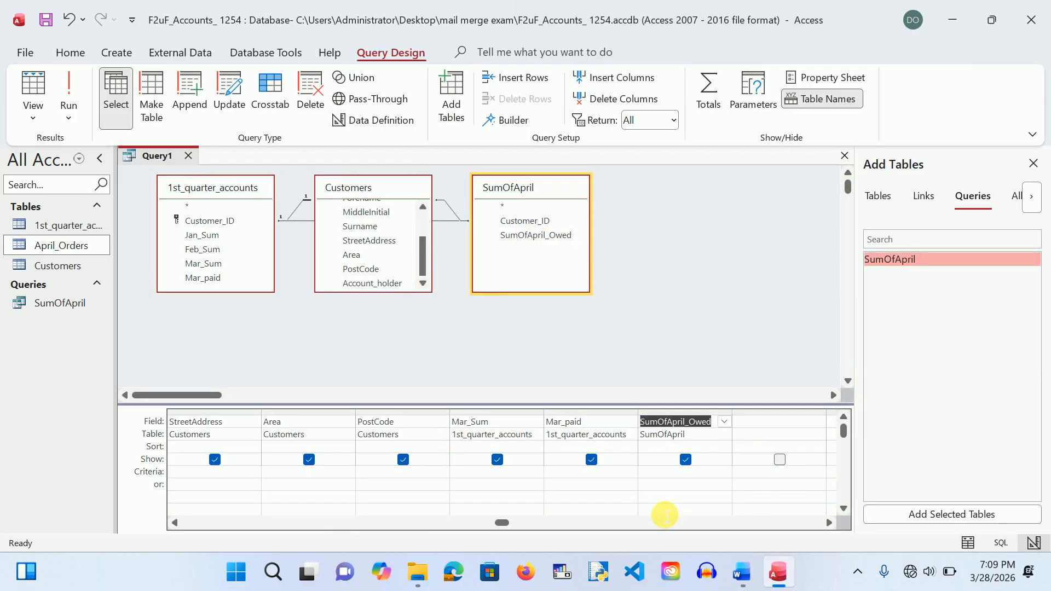
{"action": "left_click", "coordinate": [750, 427]}
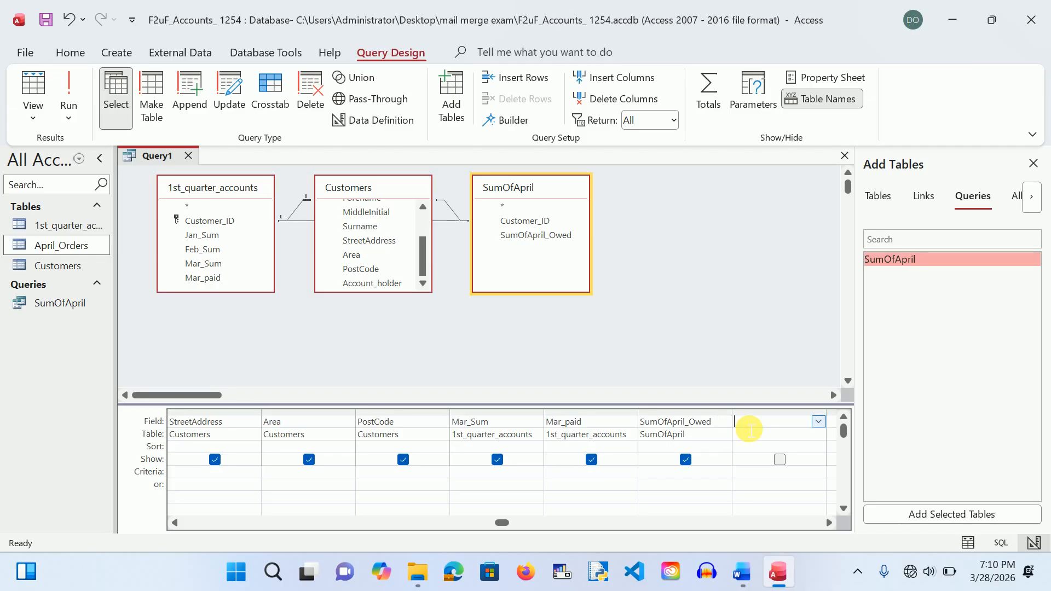
Step: Enter 'Total amount' in the Expression Builder and begin Total amount:iif(Mar_paid="N",
{"action": "type", "text": "Total amount"}
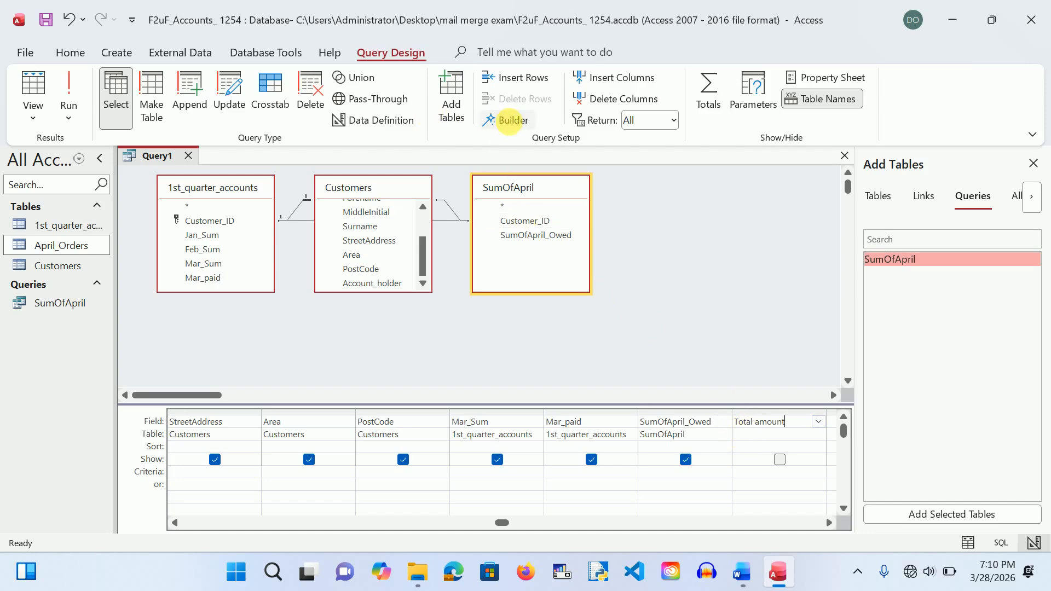
{"action": "left_click", "coordinate": [504, 120]}
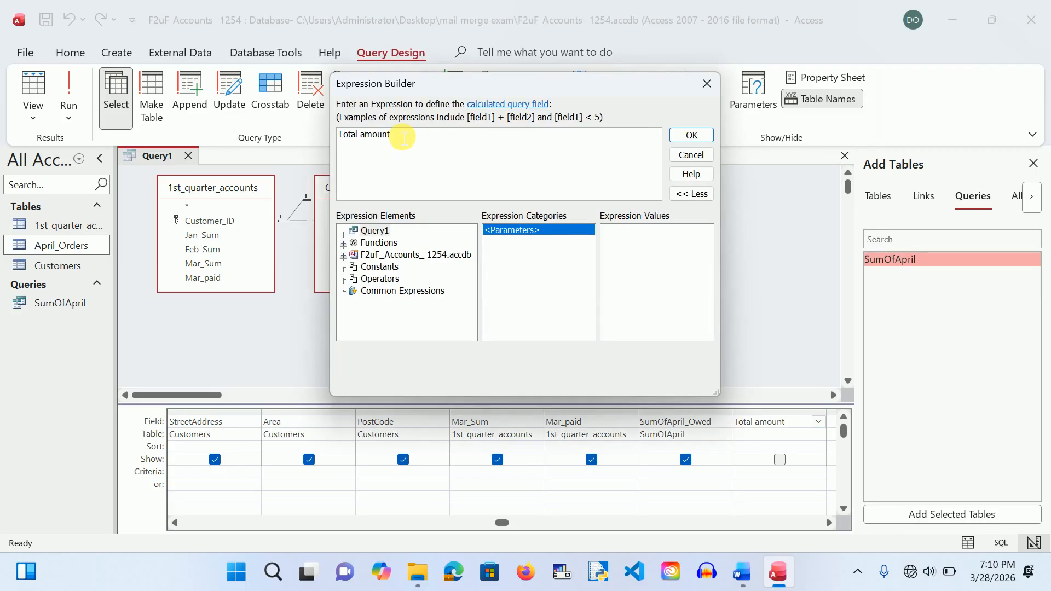
{"action": "type", "text": ":iif"}
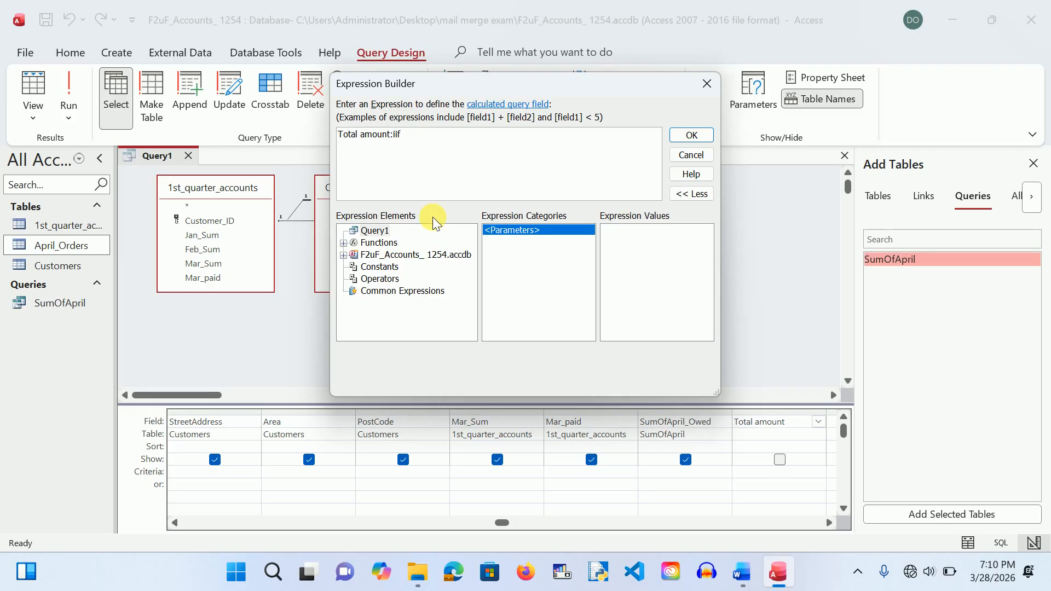
{"action": "type", "text": "("}
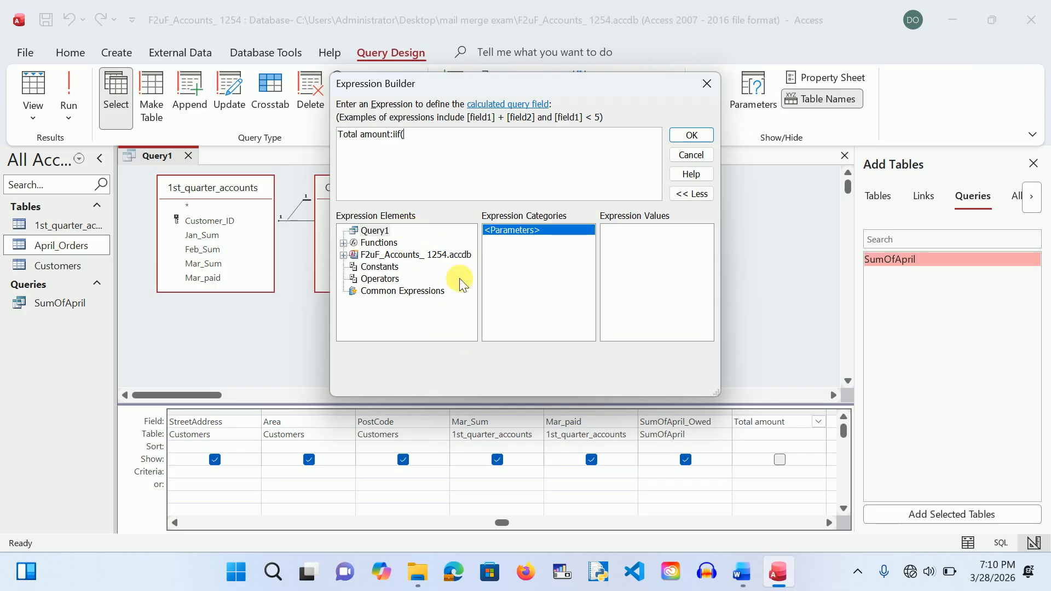
{"action": "type", "text": "Ma"}
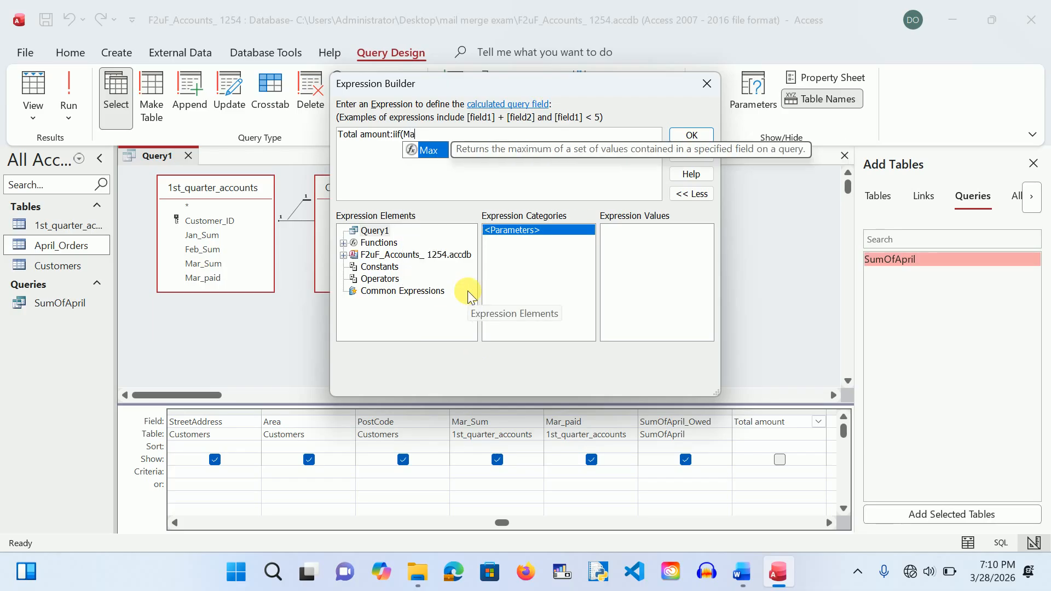
{"action": "type", "text": "r_"}
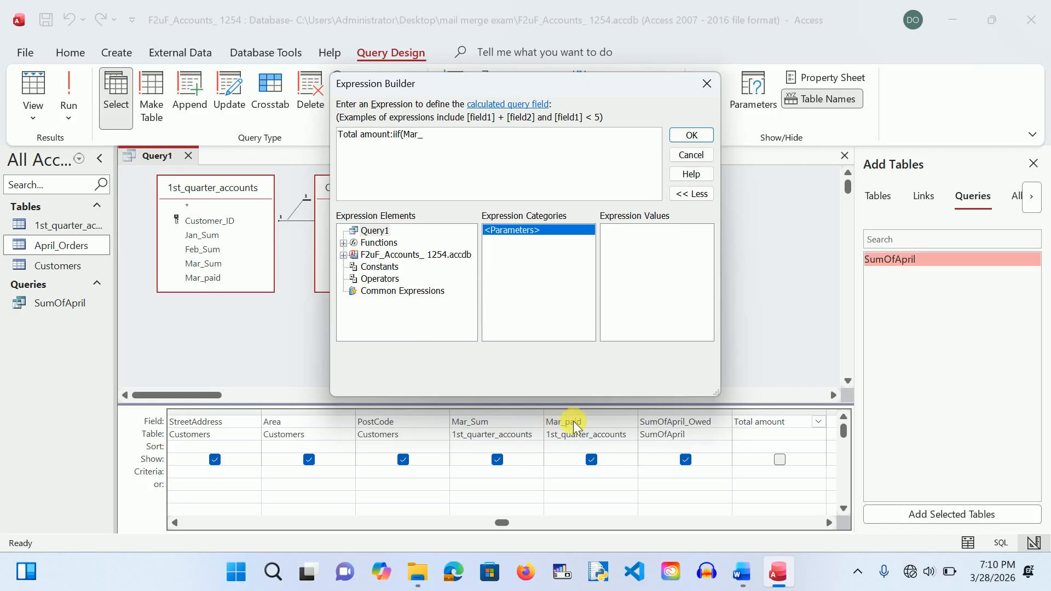
{"action": "type", "text": "paid="}
{"action": "type", "text": "N"}
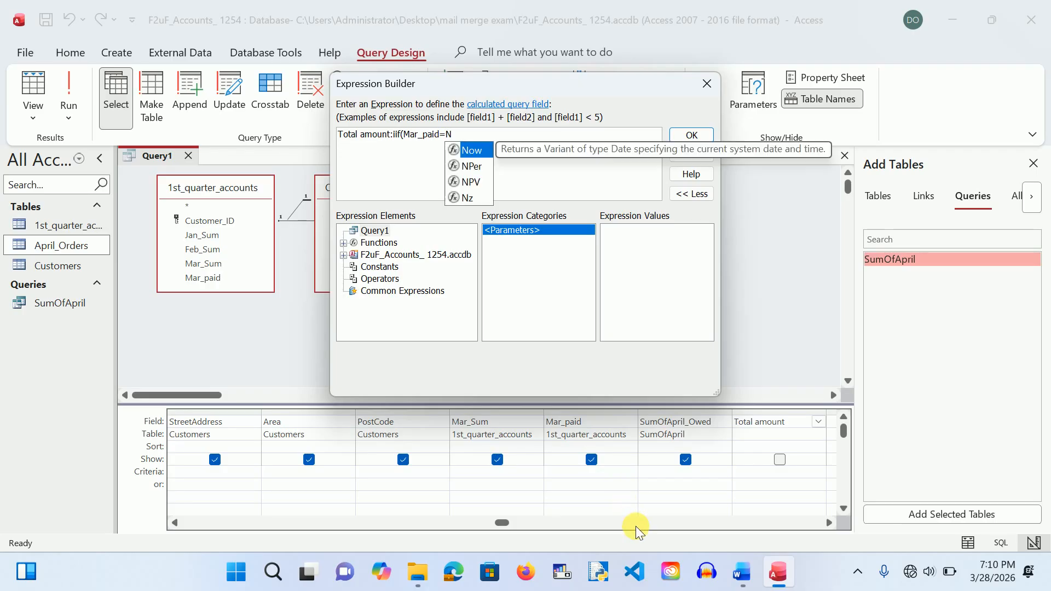
{"action": "type", "text": ","}
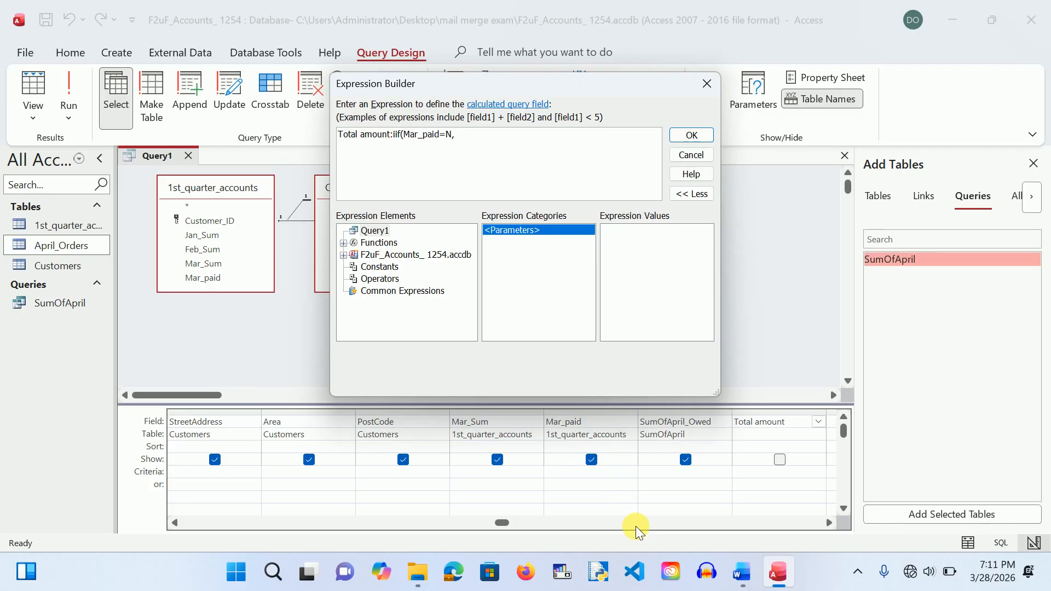
{"action": "key", "text": "BackSpace"}
{"action": "key", "text": "BackSpace"}
{"action": "type", "text": "N"}
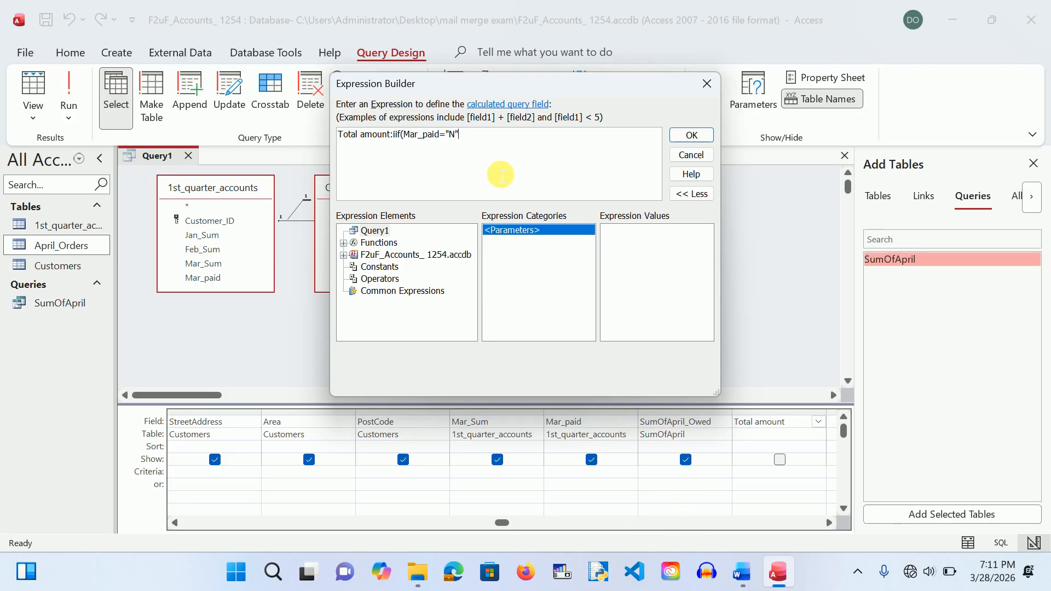
{"action": "type", "text": "\","}
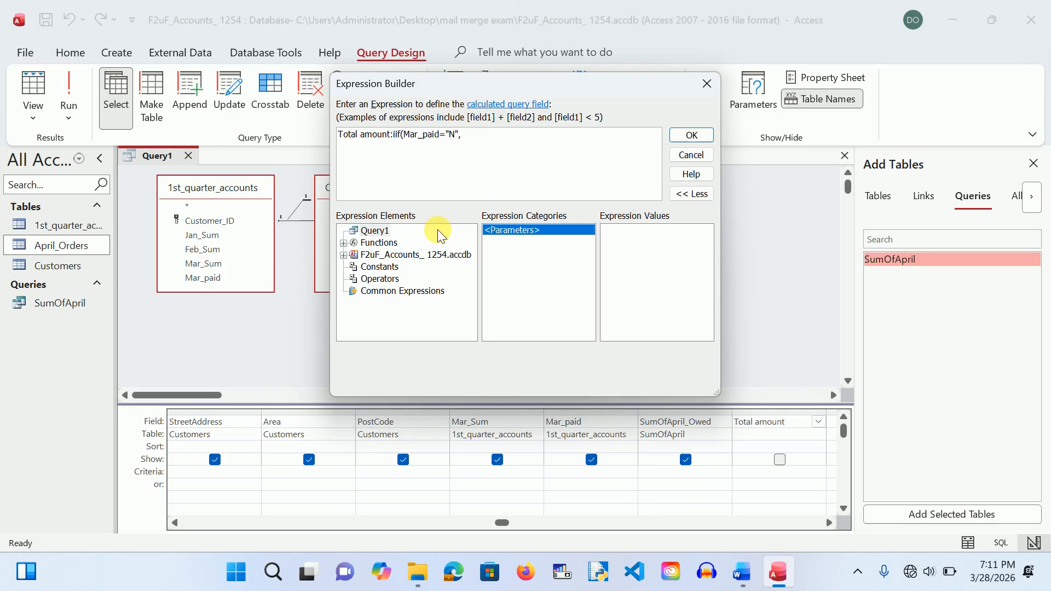
Step: Change the test to Mar_paid="U" and add Mar_Sum+SumOfApril_Owed as the true result
{"action": "key", "text": "BackSpace"}
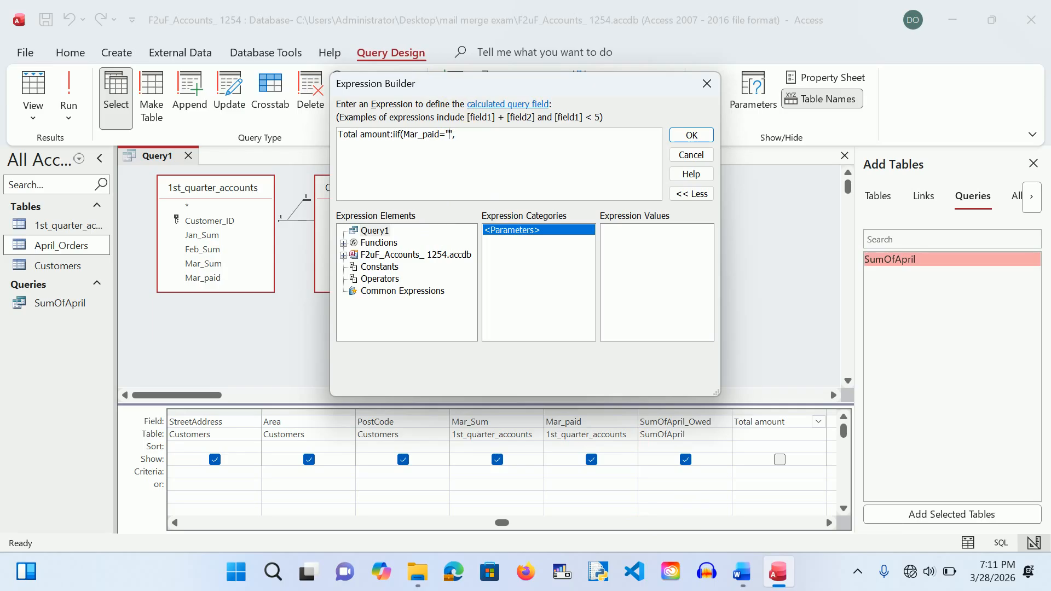
{"action": "type", "text": "U"}
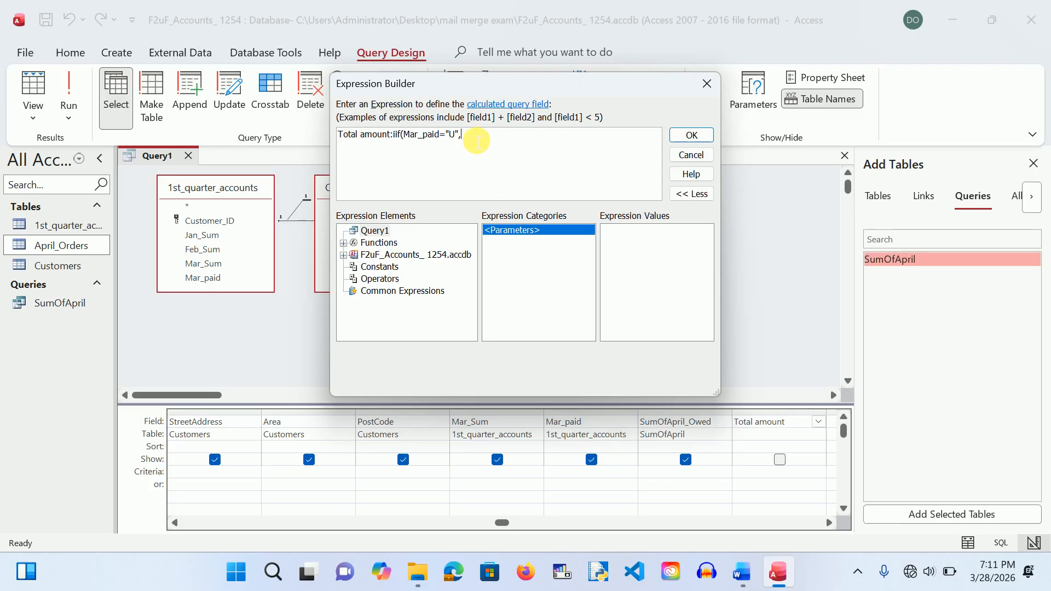
{"action": "type", "text": "Mar_"}
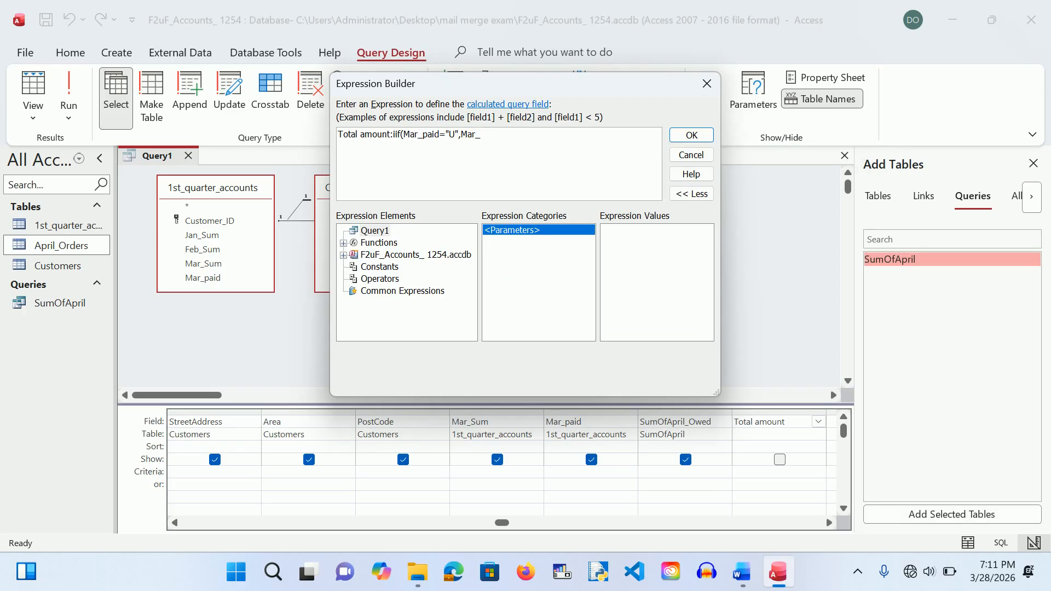
{"action": "type", "text": "Sum+"}
{"action": "type", "text": "SumO"}
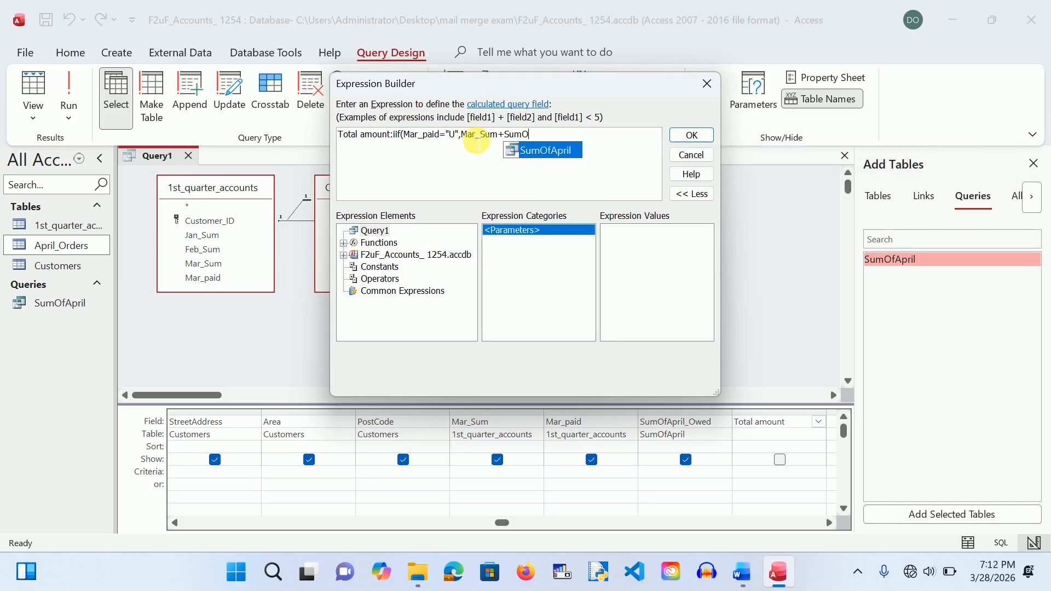
{"action": "type", "text": "fApril_owed"}
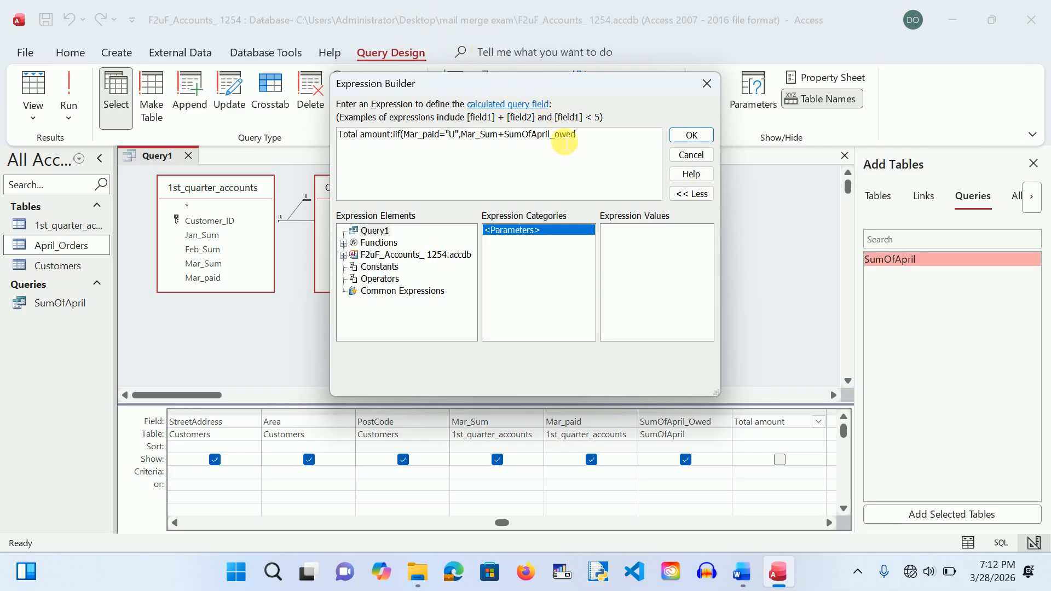
{"action": "key", "text": "Delete"}
{"action": "type", "text": "O"}
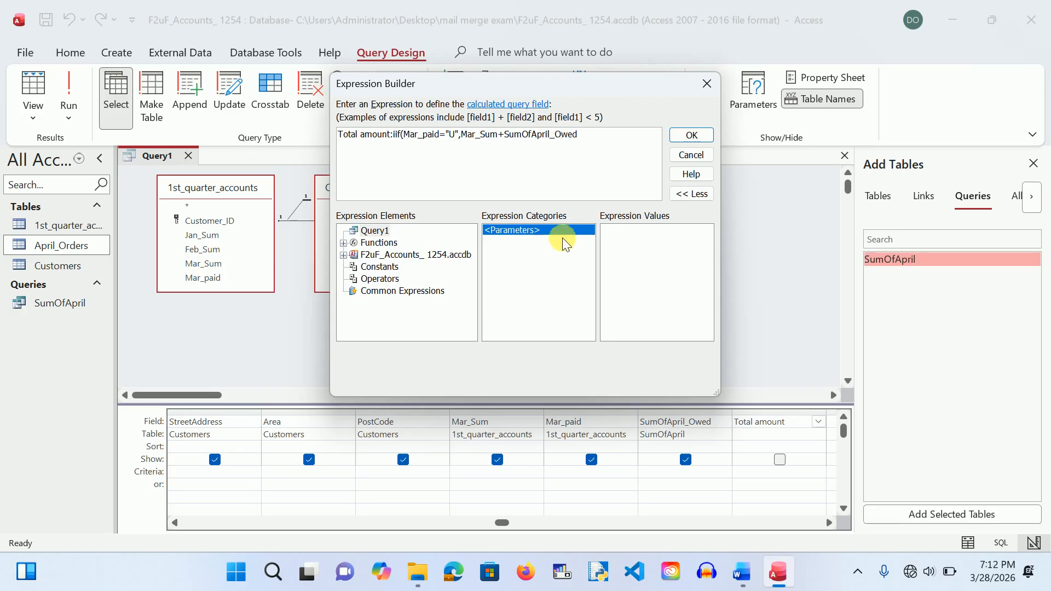
{"action": "left_click", "coordinate": [591, 143]}
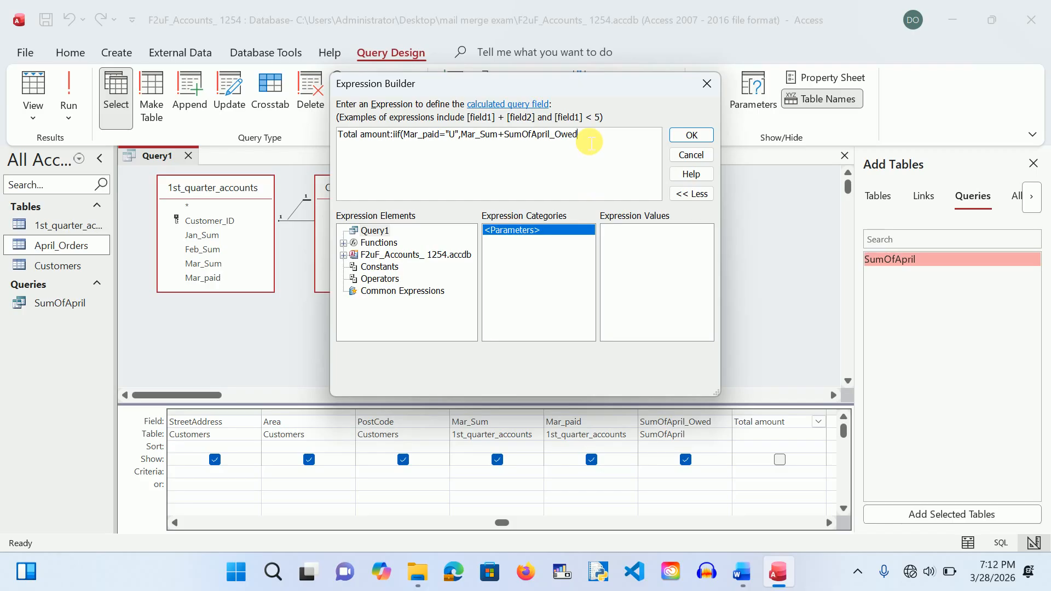
{"action": "type", "text": ","}
Step: Use SumOfApril_Owed as the otherwise result, close the IIf, accept and recheck it
{"action": "left_click_drag", "start_coordinate": [584, 140], "coordinate": [511, 141]}
{"action": "key", "text": "ctrl+c"}
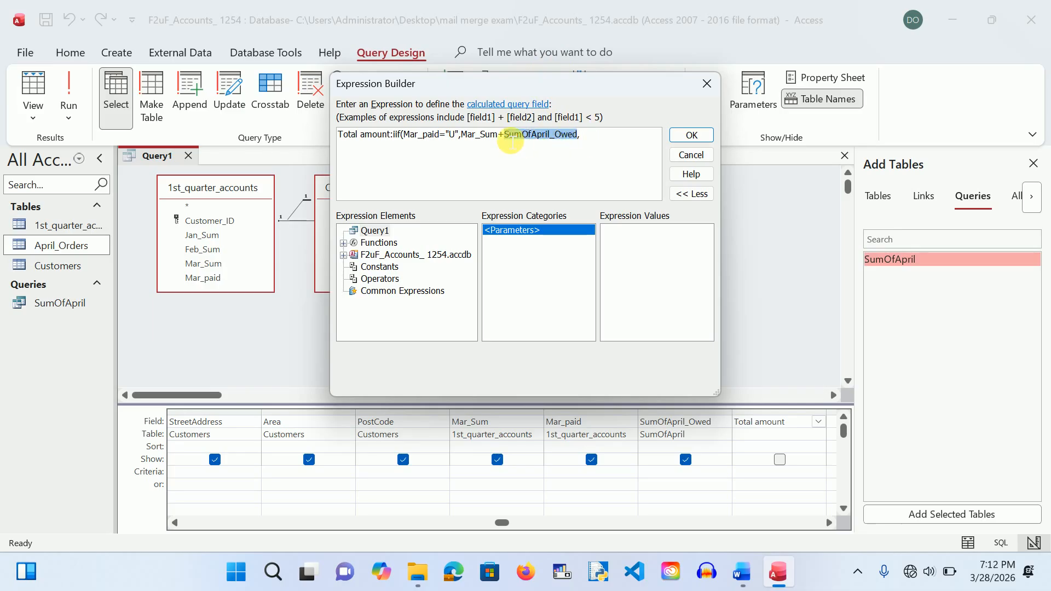
{"action": "left_click", "coordinate": [591, 144]}
{"action": "key", "text": "ctrl+v"}
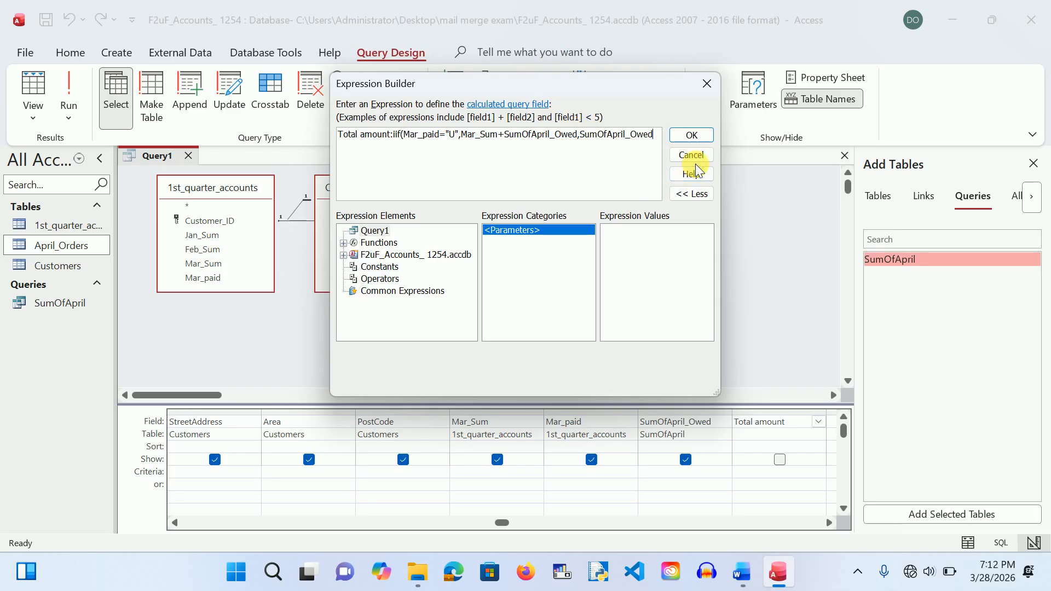
{"action": "type", "text": ")"}
{"action": "left_click", "coordinate": [692, 136]}
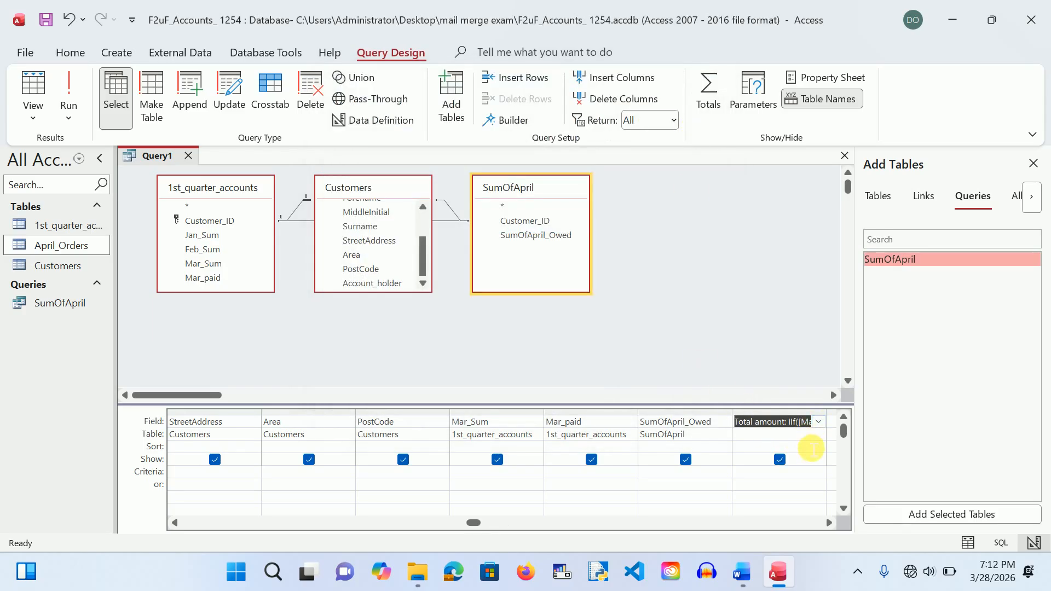
{"action": "left_click", "coordinate": [511, 121]}
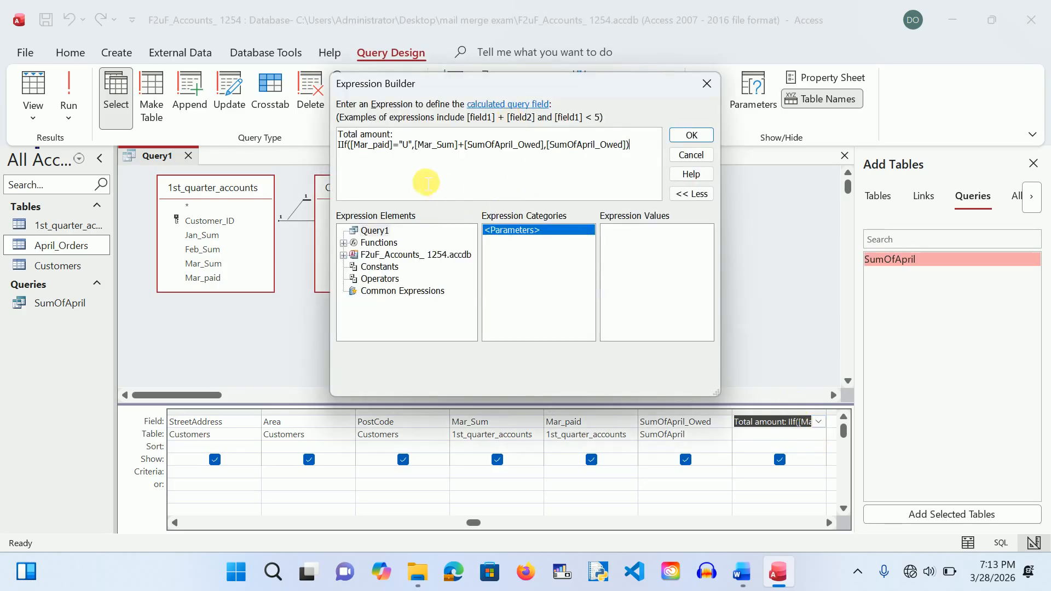
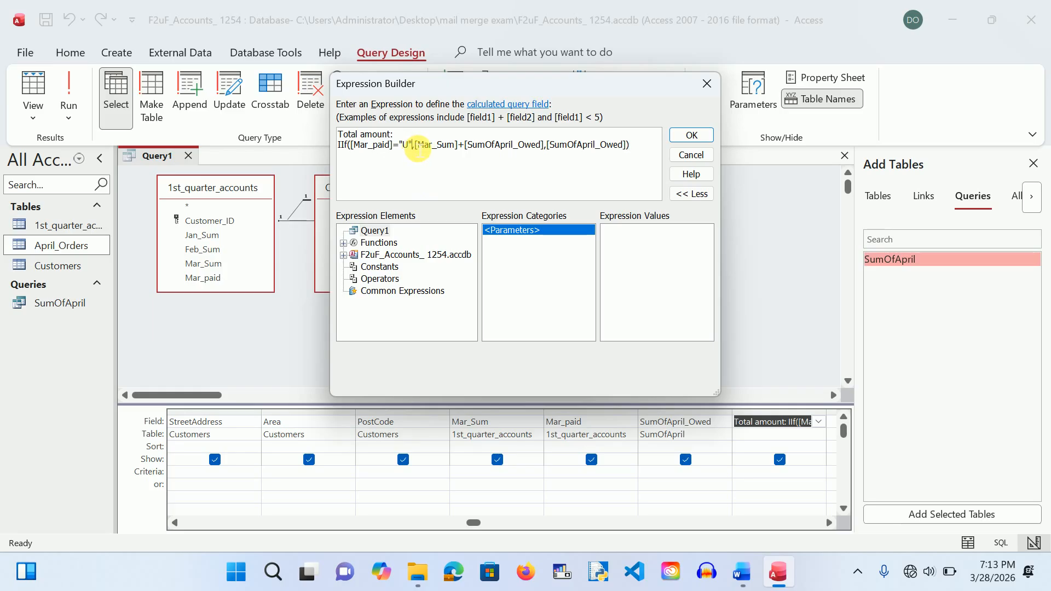
Step: Remove the quotation marks around U in the Total amount IIf condition and accept the expression
{"action": "key", "text": "BackSpace"}
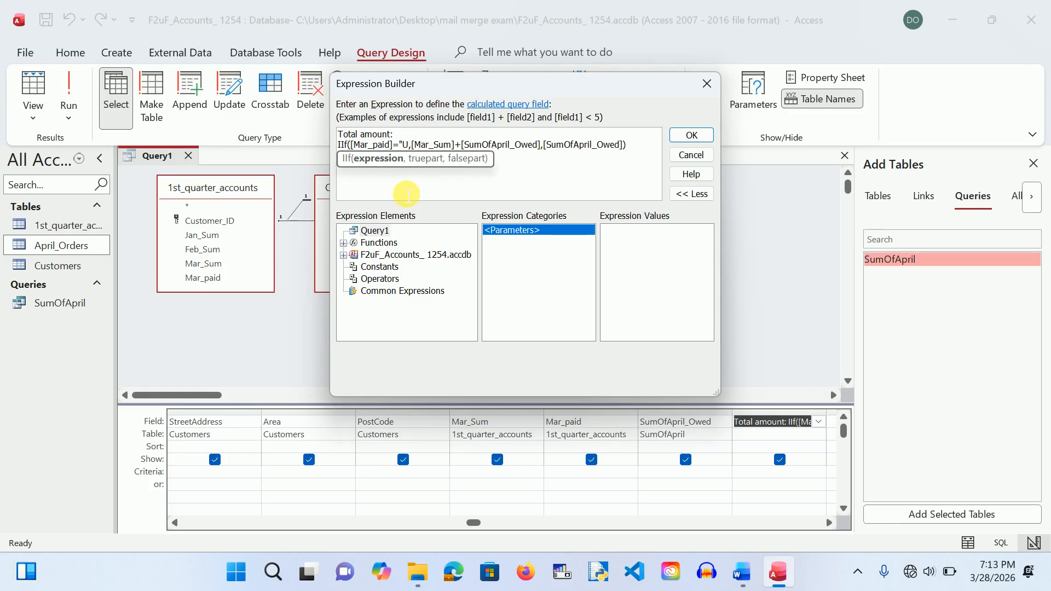
{"action": "left_click", "coordinate": [404, 145]}
{"action": "key", "text": "BackSpace"}
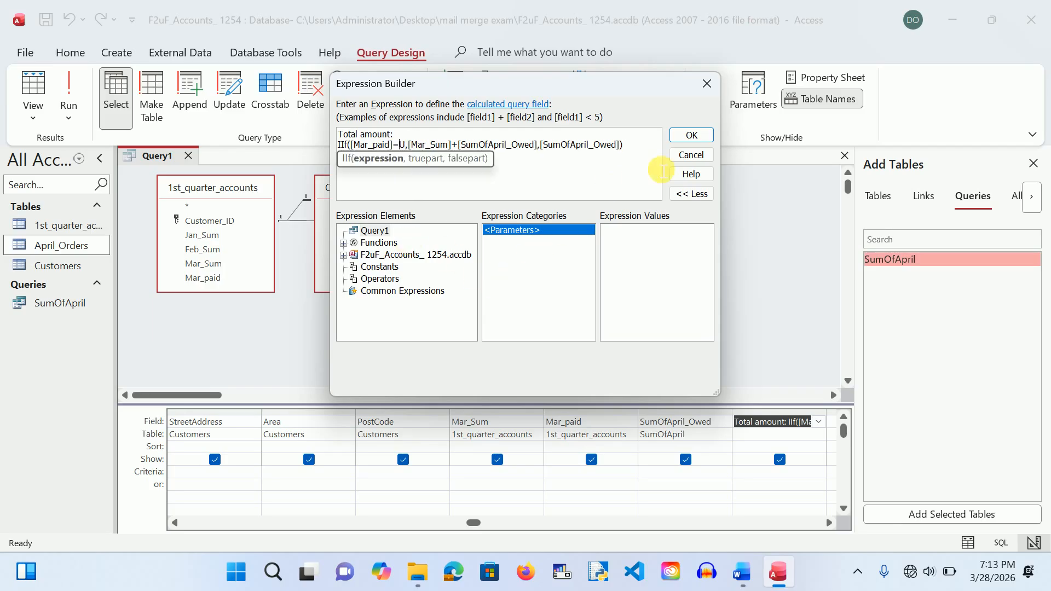
{"action": "left_click", "coordinate": [691, 135]}
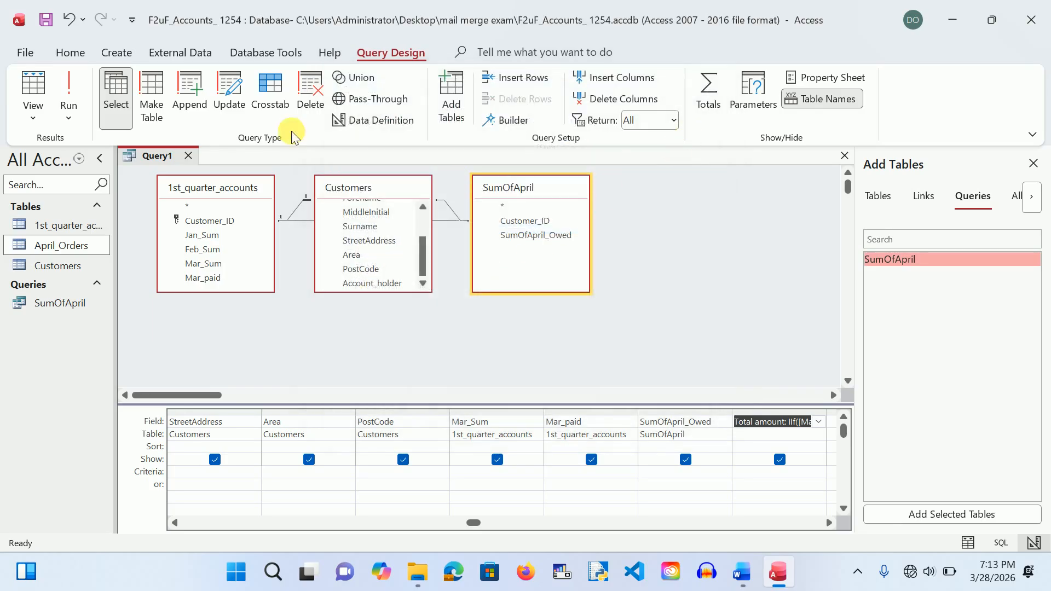
Step: Run the query with U as the parameter and check the Total amount values across the 43 records
{"action": "left_click", "coordinate": [73, 104]}
{"action": "left_click", "coordinate": [69, 81]}
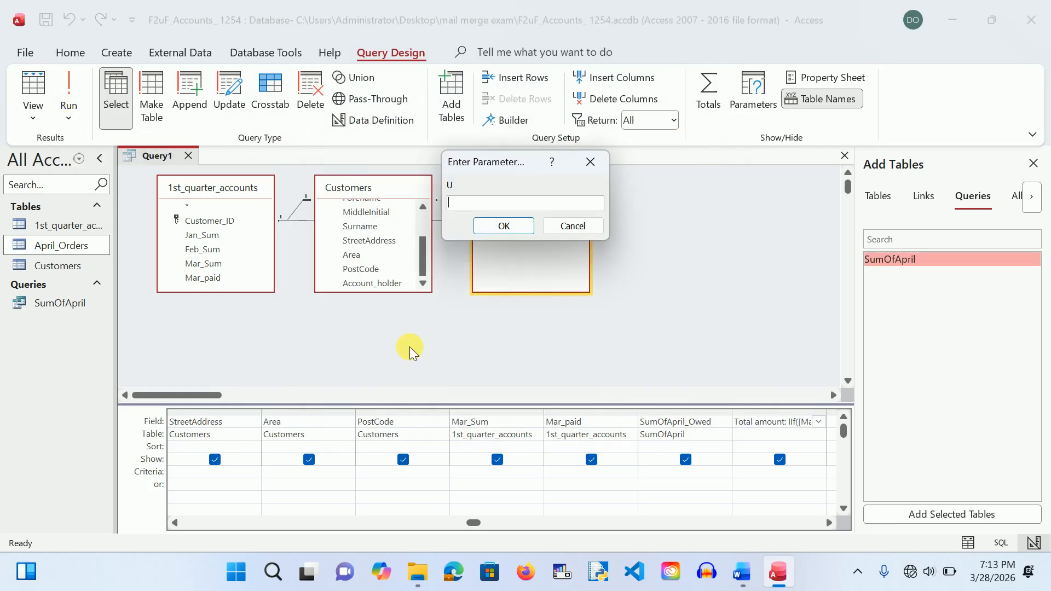
{"action": "type", "text": "U"}
{"action": "key", "text": "Return"}
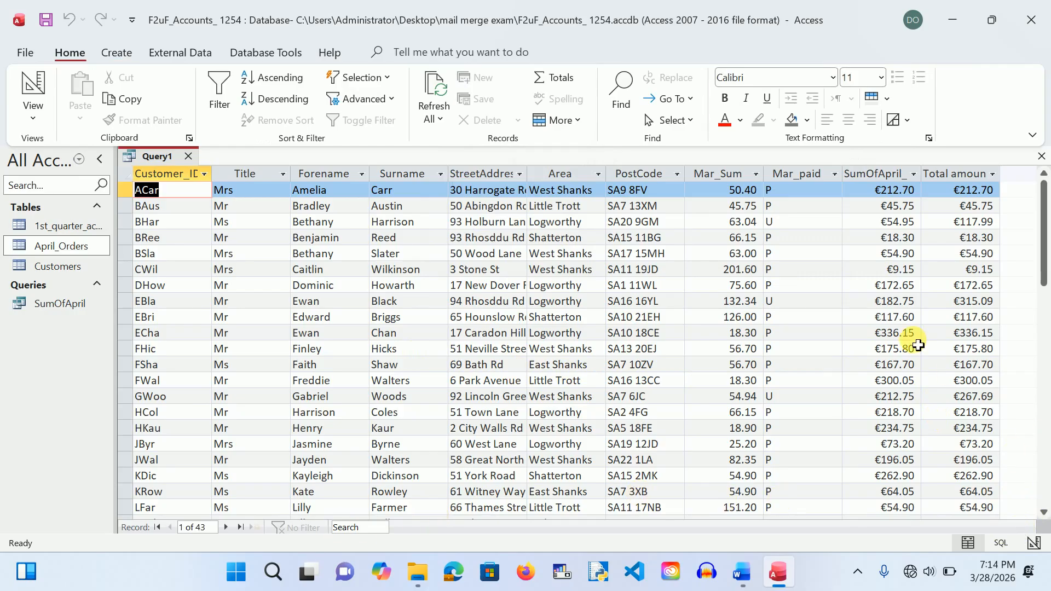
{"action": "left_click", "coordinate": [901, 270]}
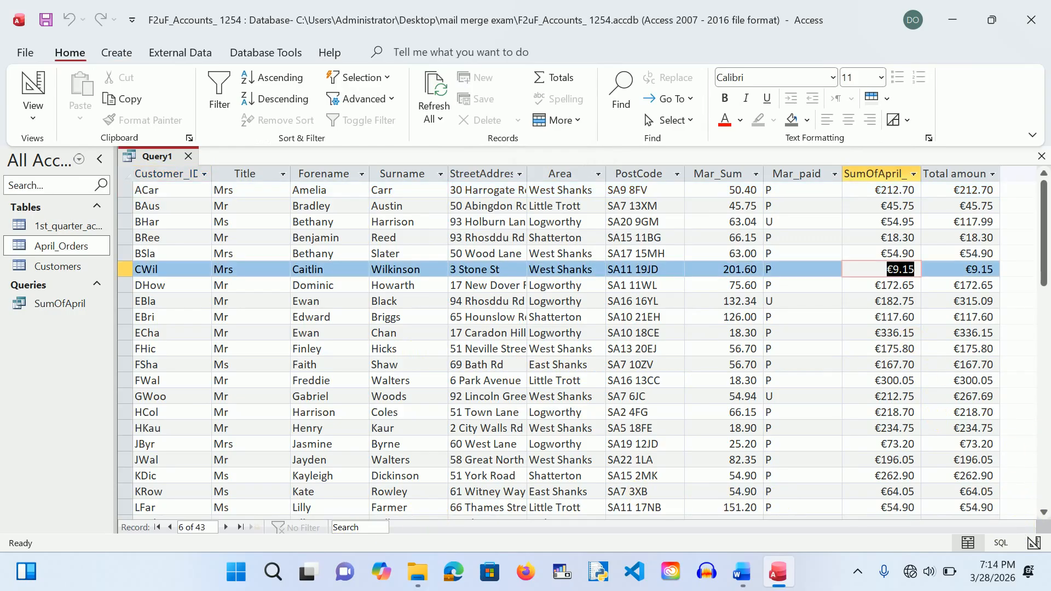
{"action": "left_click", "coordinate": [801, 364]}
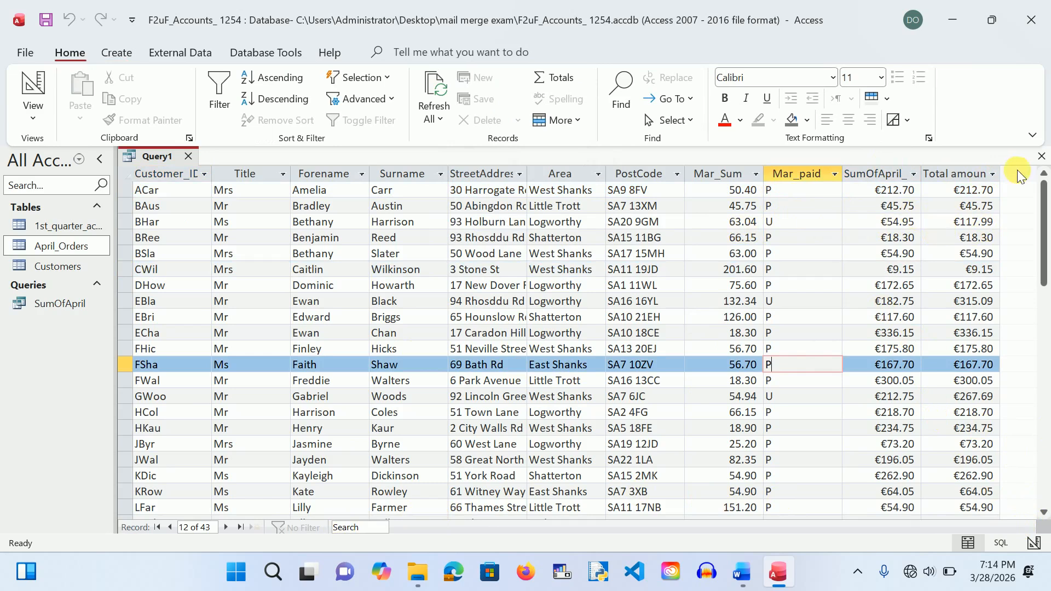
Step: Close Query1 and save it under the name 'datasource'
{"action": "left_click", "coordinate": [1042, 157]}
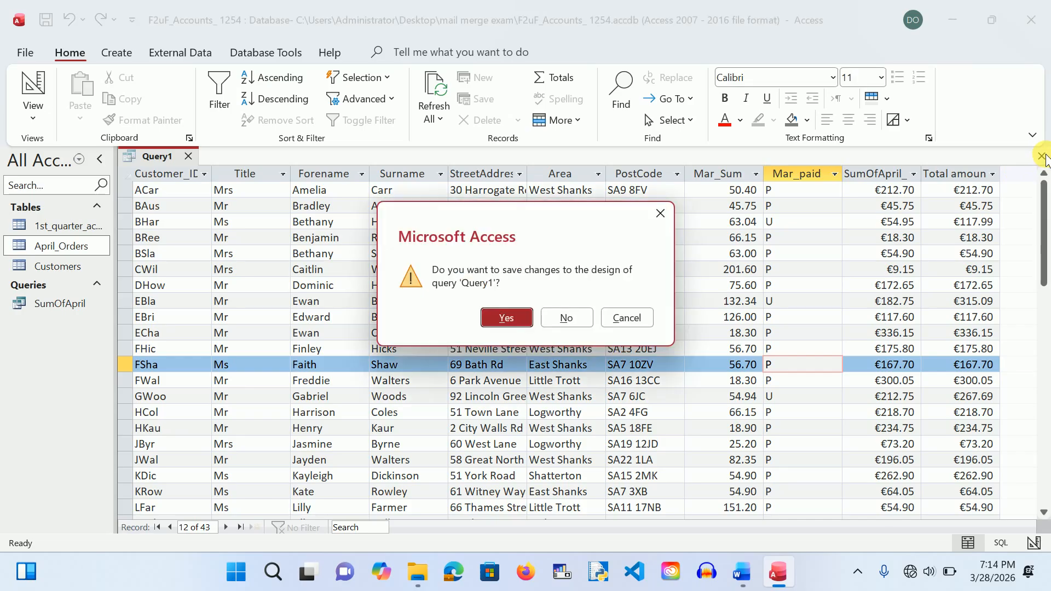
{"action": "left_click", "coordinate": [507, 318]}
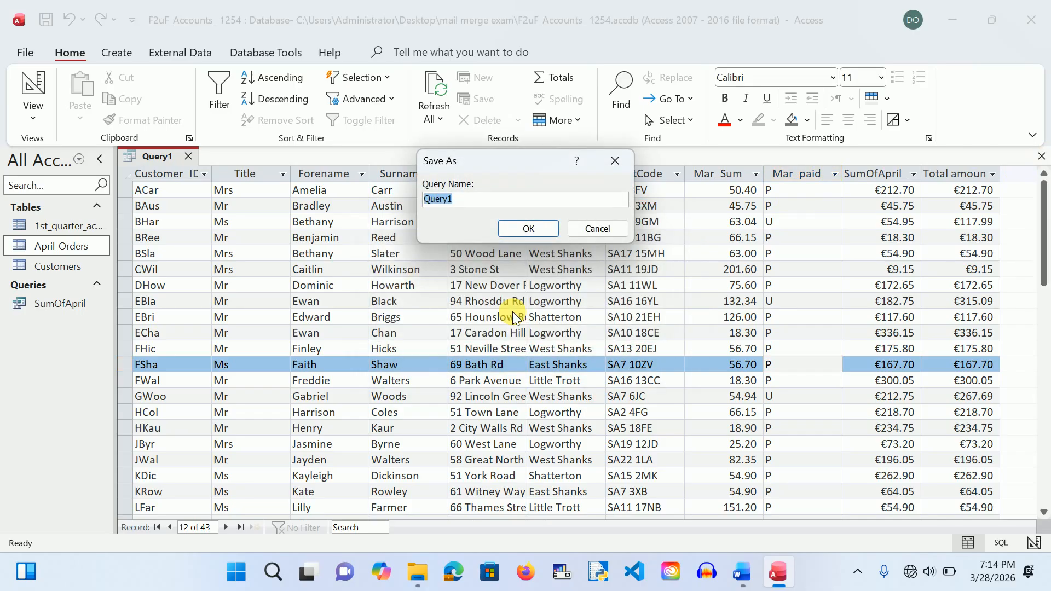
{"action": "type", "text": "datasource"}
{"action": "left_click", "coordinate": [526, 228]}
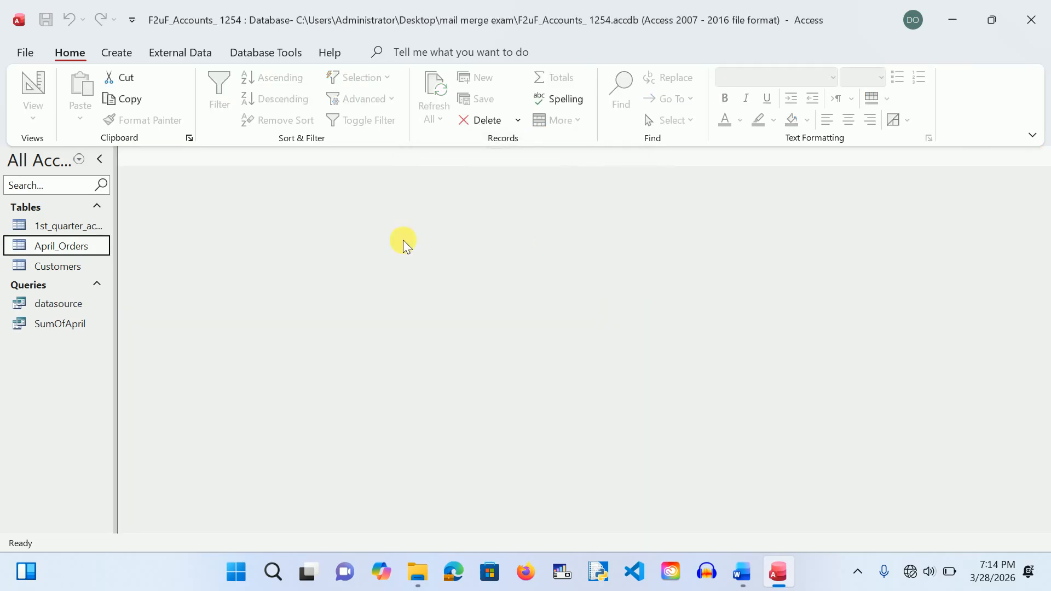
Step: Reopen the datasource query in Design View
{"action": "left_click", "coordinate": [51, 305]}
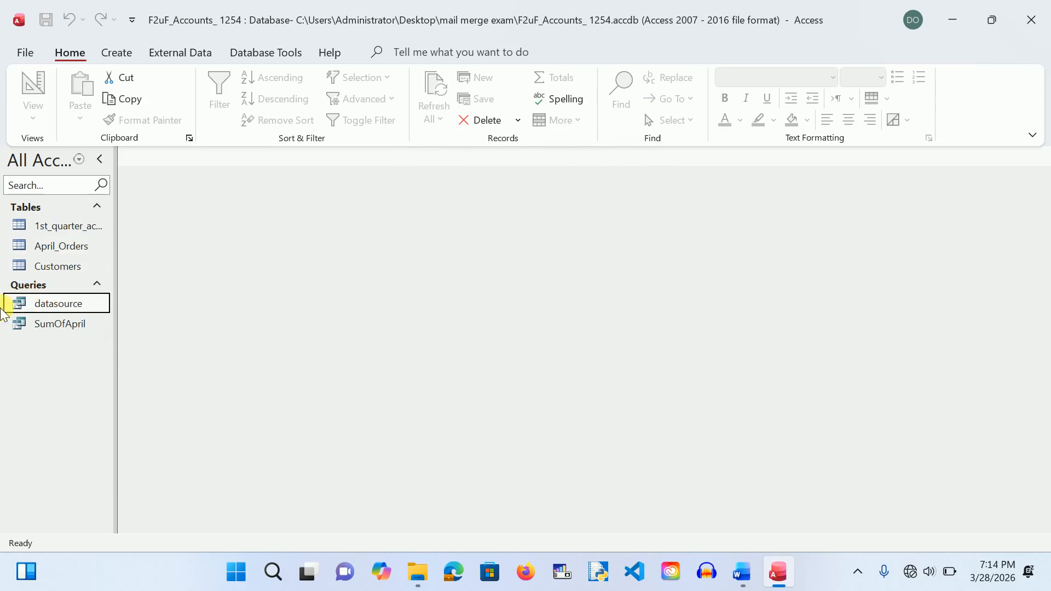
{"action": "right_click", "coordinate": [27, 300]}
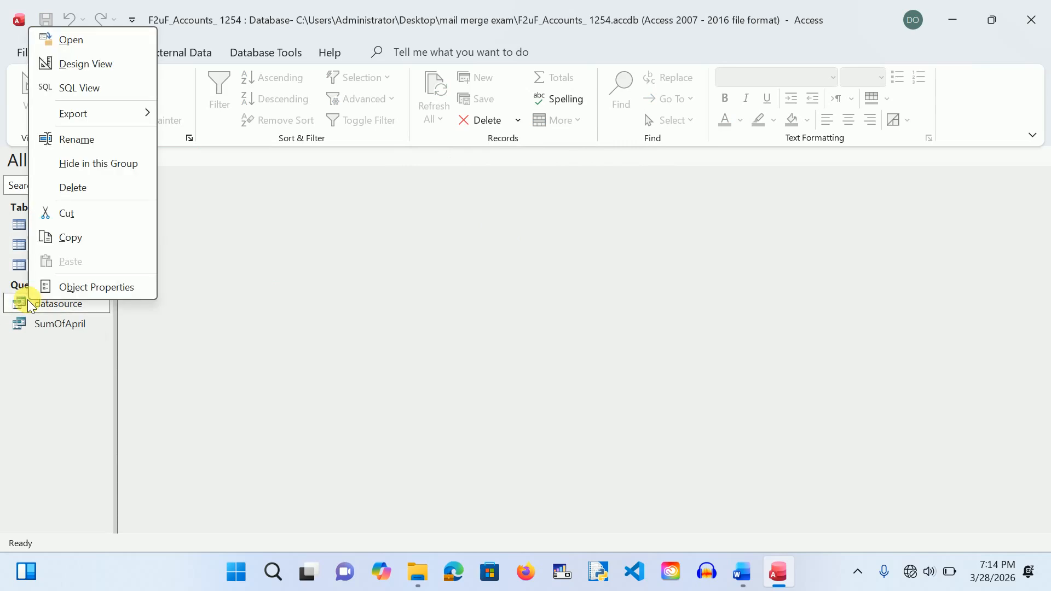
{"action": "left_click", "coordinate": [88, 67]}
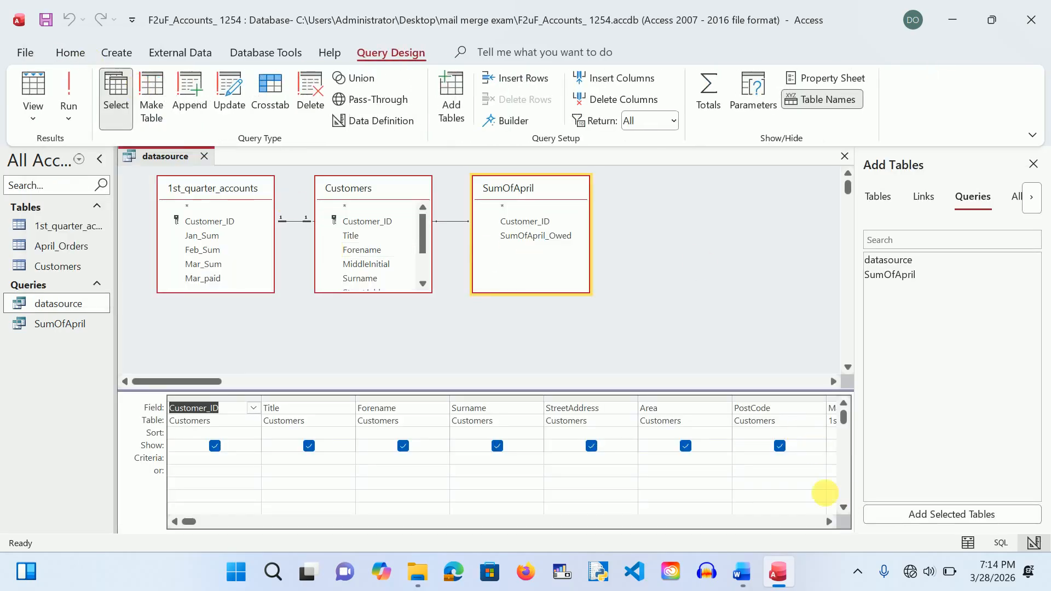
{"action": "left_click", "coordinate": [829, 521]}
{"action": "left_click", "coordinate": [830, 521]}
Step: Change [U] to "U" in the Total amount IIf expression, accept it, and run datasource
{"action": "left_click", "coordinate": [829, 521]}
{"action": "left_click", "coordinate": [830, 521]}
{"action": "left_click", "coordinate": [829, 521]}
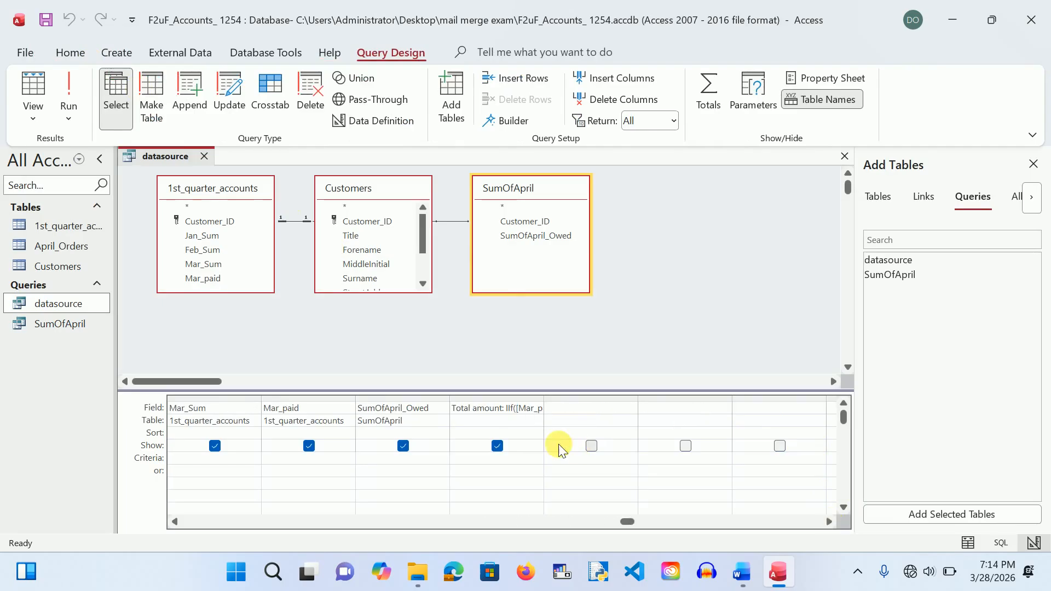
{"action": "left_click", "coordinate": [500, 410]}
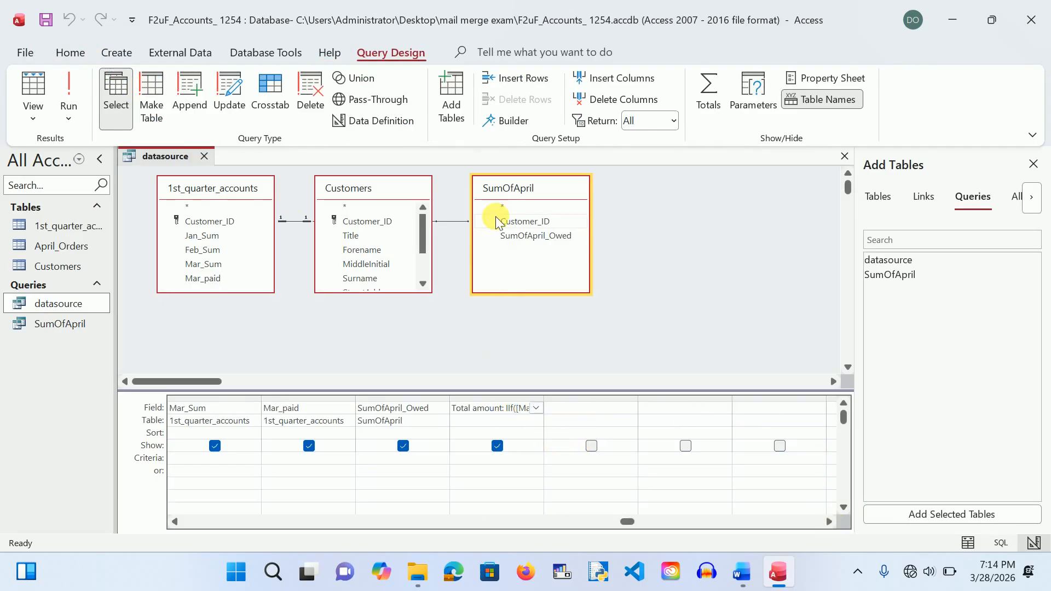
{"action": "left_click", "coordinate": [503, 121]}
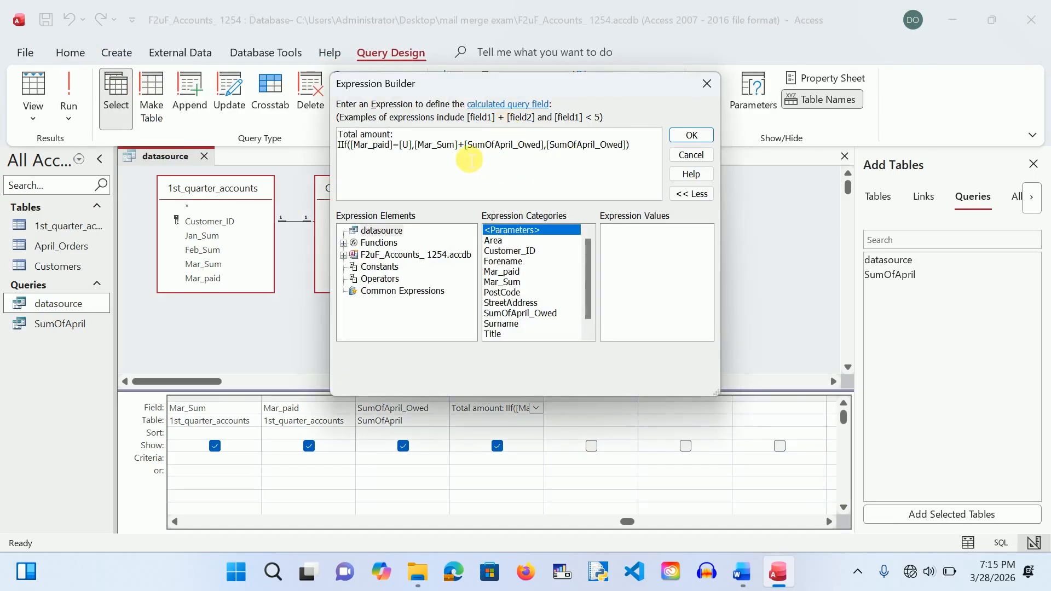
{"action": "left_click", "coordinate": [415, 145]}
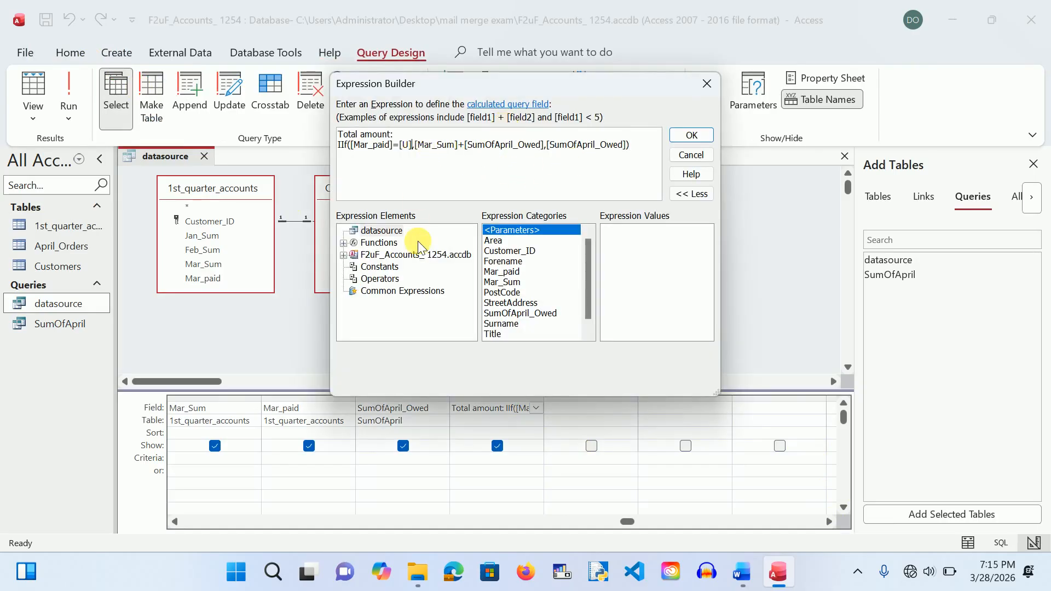
{"action": "key", "text": "BackSpace"}
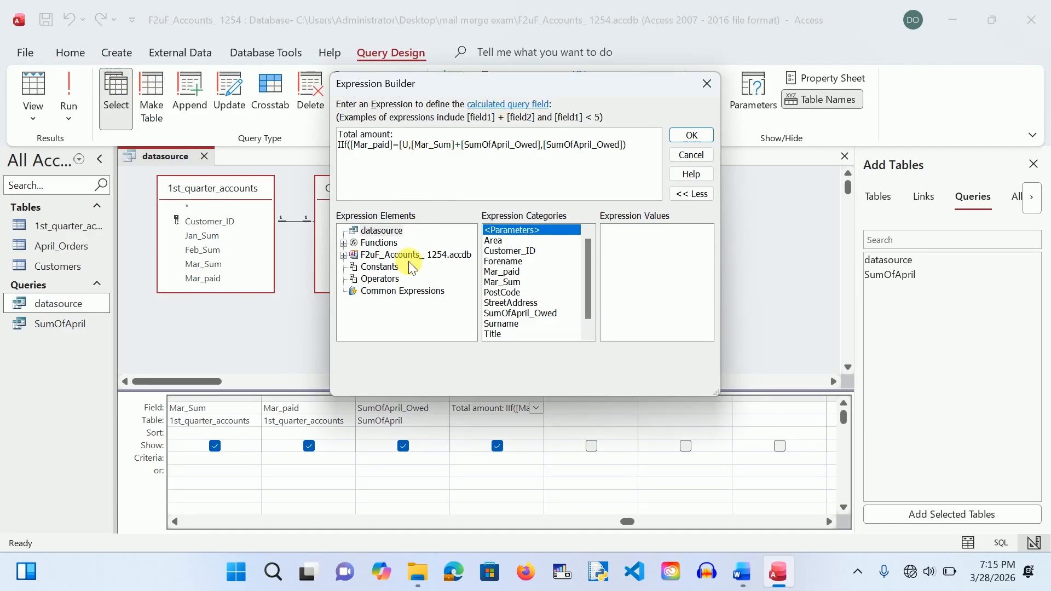
{"action": "key", "text": "BackSpace"}
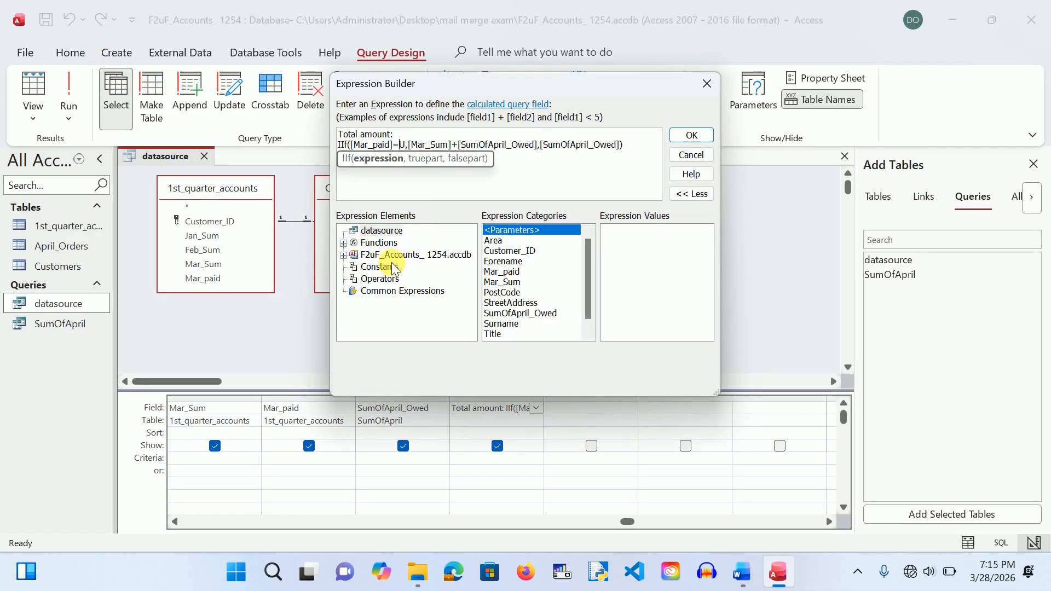
{"action": "type", "text": "\""}
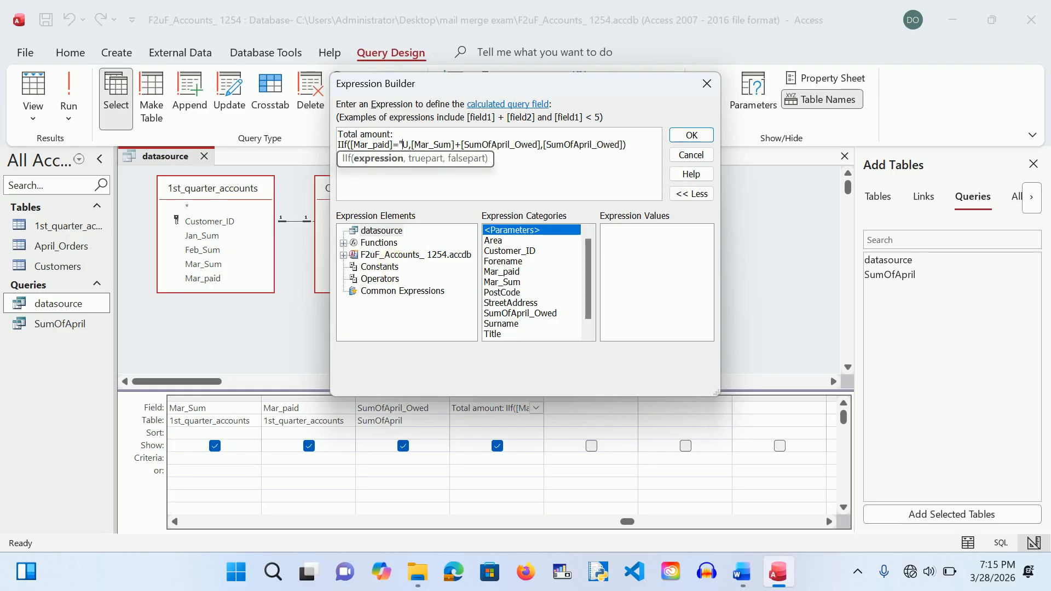
{"action": "left_click", "coordinate": [412, 146]}
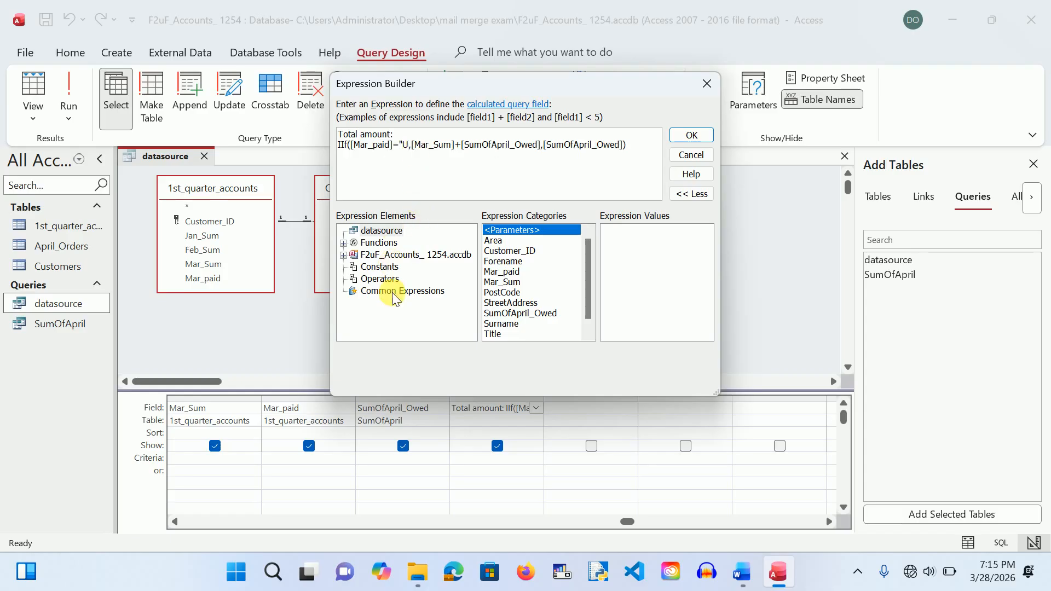
{"action": "type", "text": "\""}
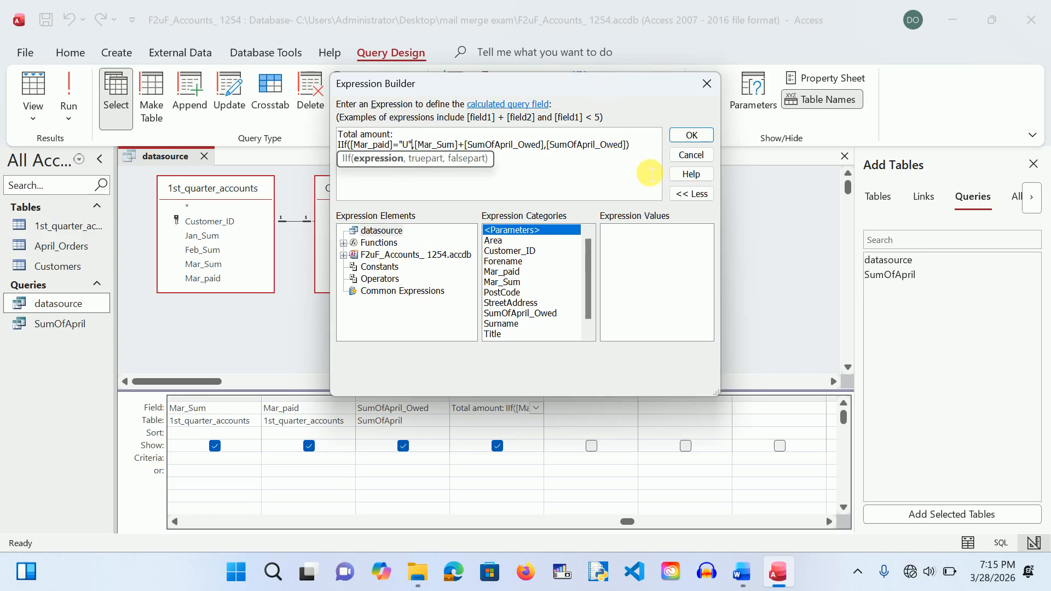
{"action": "left_click", "coordinate": [691, 132]}
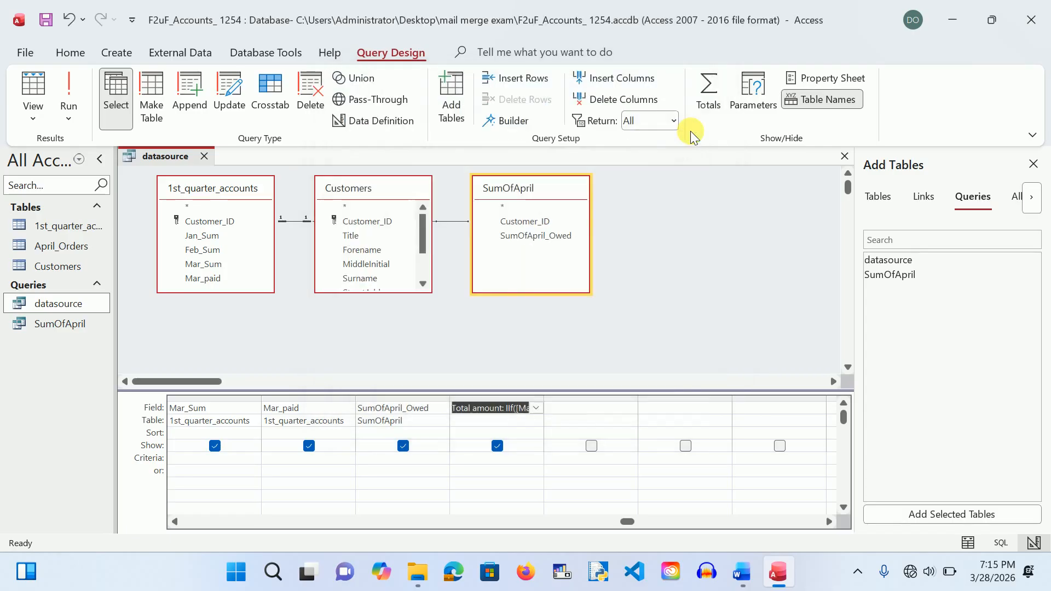
{"action": "left_click", "coordinate": [66, 90]}
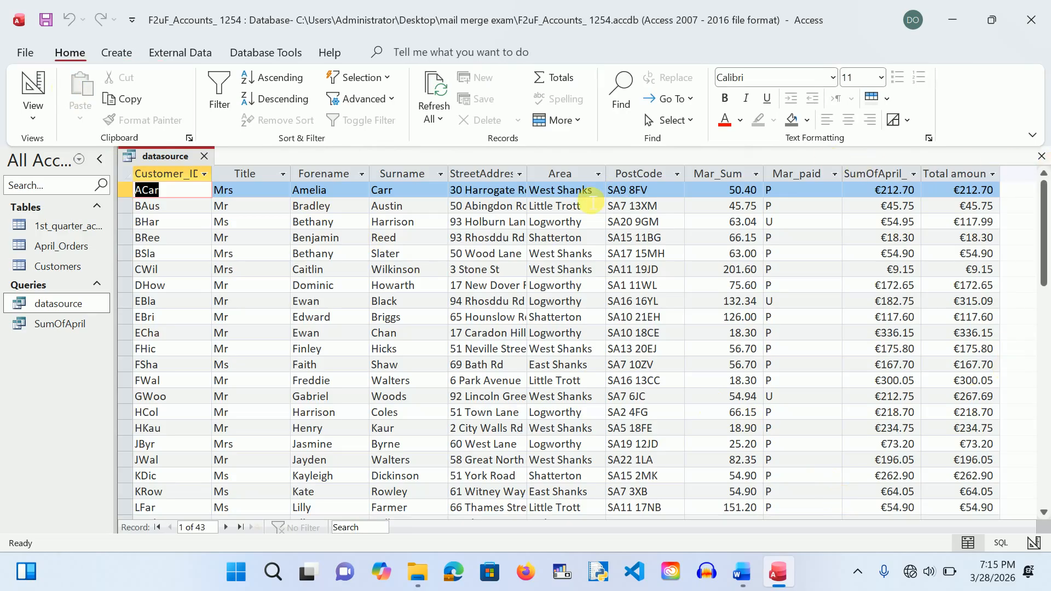
Step: Close the datasource query results after reviewing the Total amount values
{"action": "left_click", "coordinate": [204, 156]}
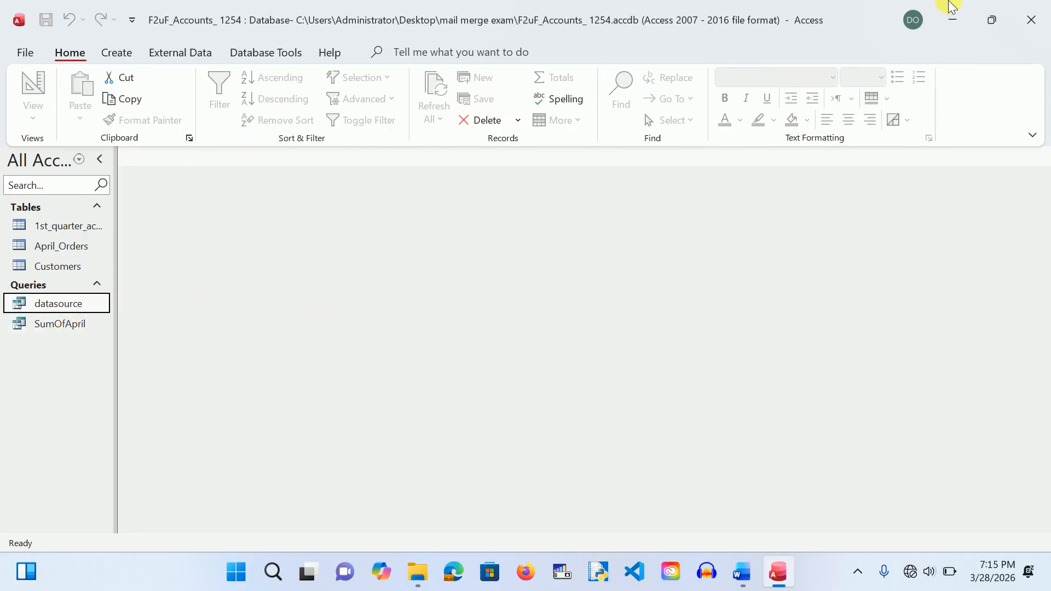
Step: Close the database, switch to the F2uF letter in Word, and scroll to its top
{"action": "left_click", "coordinate": [1038, 22]}
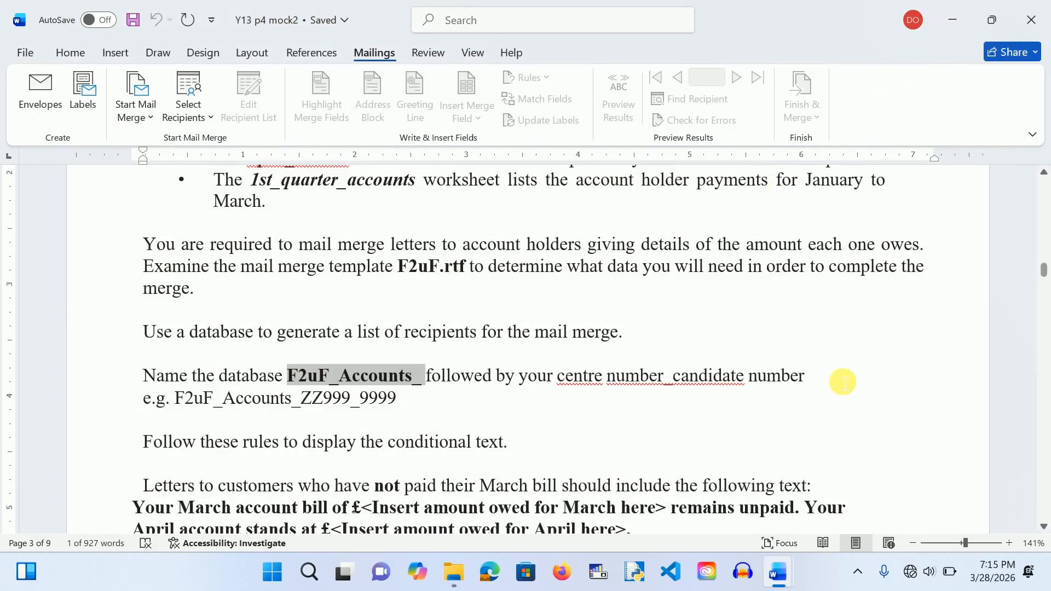
{"action": "mouse_move", "coordinate": [784, 575]}
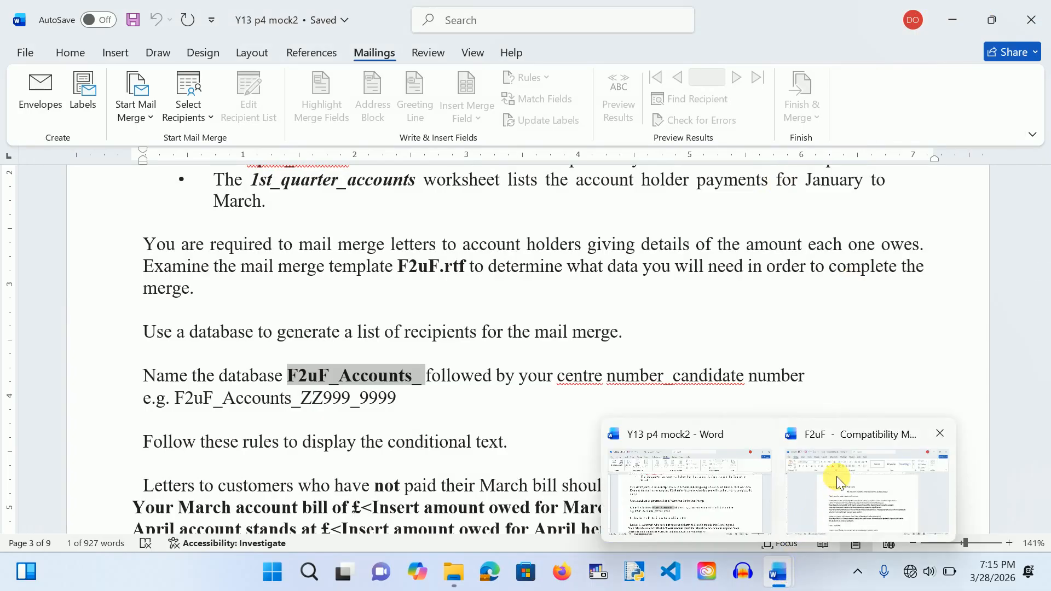
{"action": "left_click", "coordinate": [829, 490]}
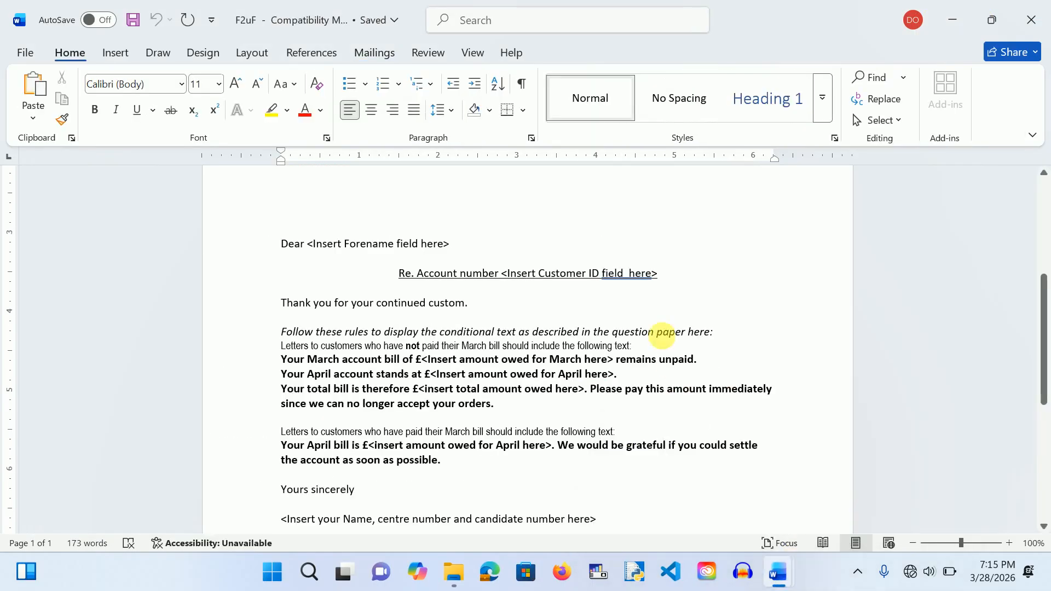
{"action": "scroll", "coordinate": [706, 298], "scroll_direction": "up", "scroll_amount": 5}
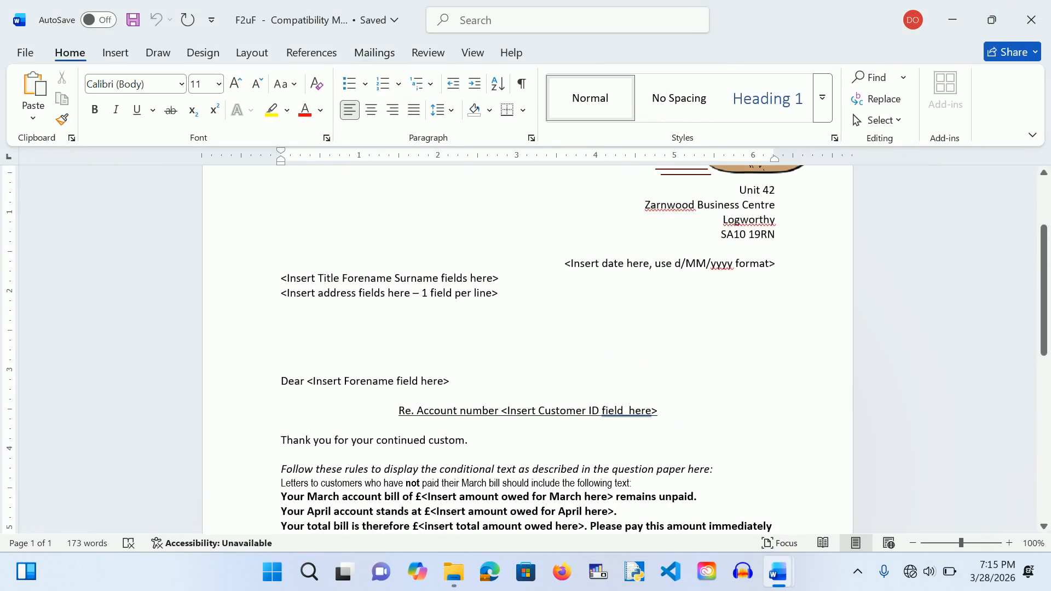
{"action": "scroll", "coordinate": [527, 350], "scroll_direction": "up", "scroll_amount": 1}
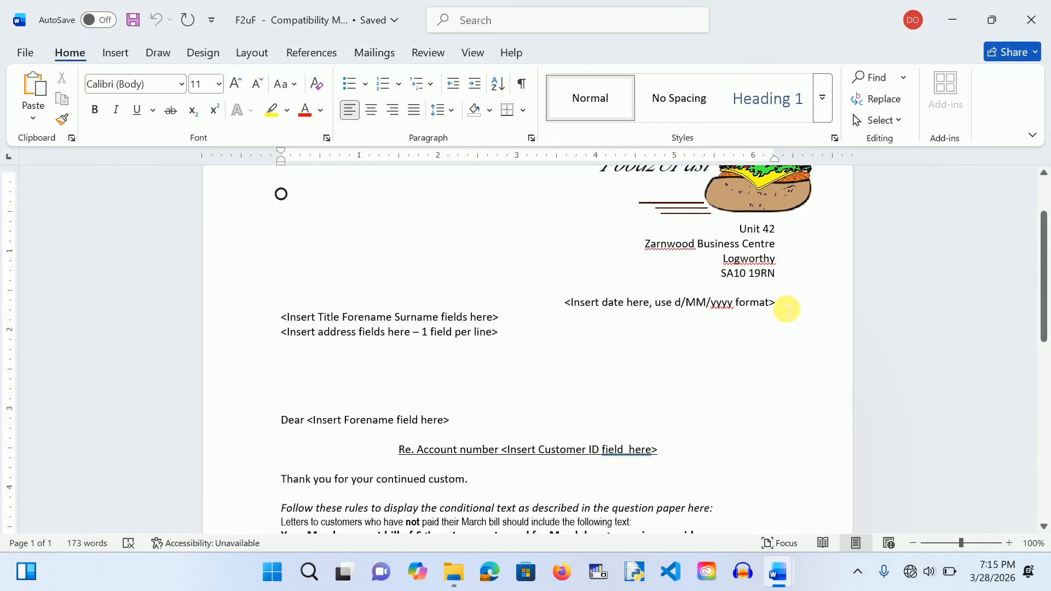
Step: Replace the date placeholder with a dd/MM/yyyy date field showing 28/03/2026
{"action": "left_click_drag", "start_coordinate": [787, 310], "coordinate": [544, 290]}
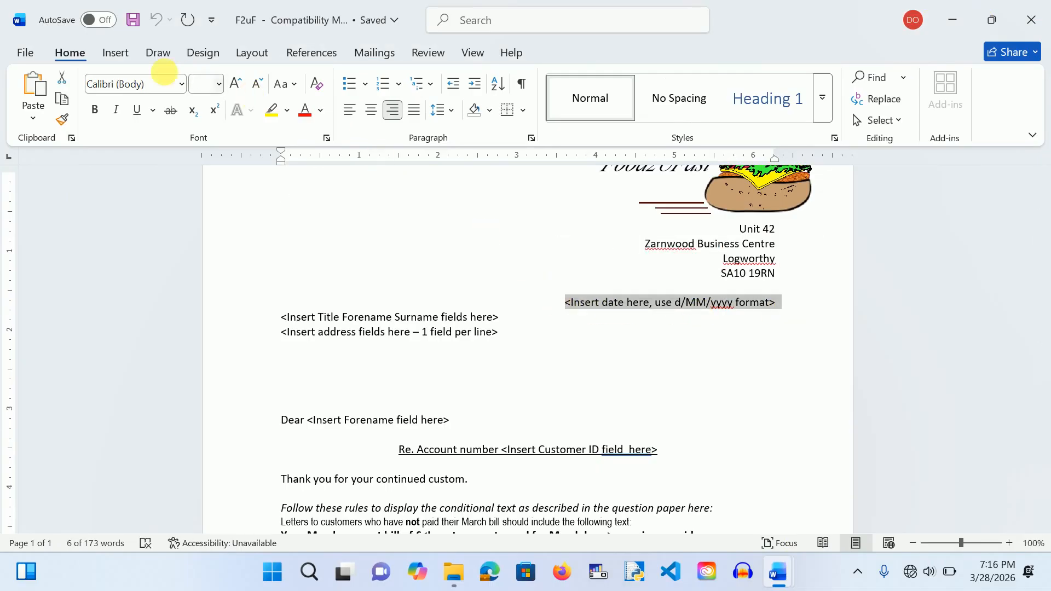
{"action": "left_click", "coordinate": [119, 52]}
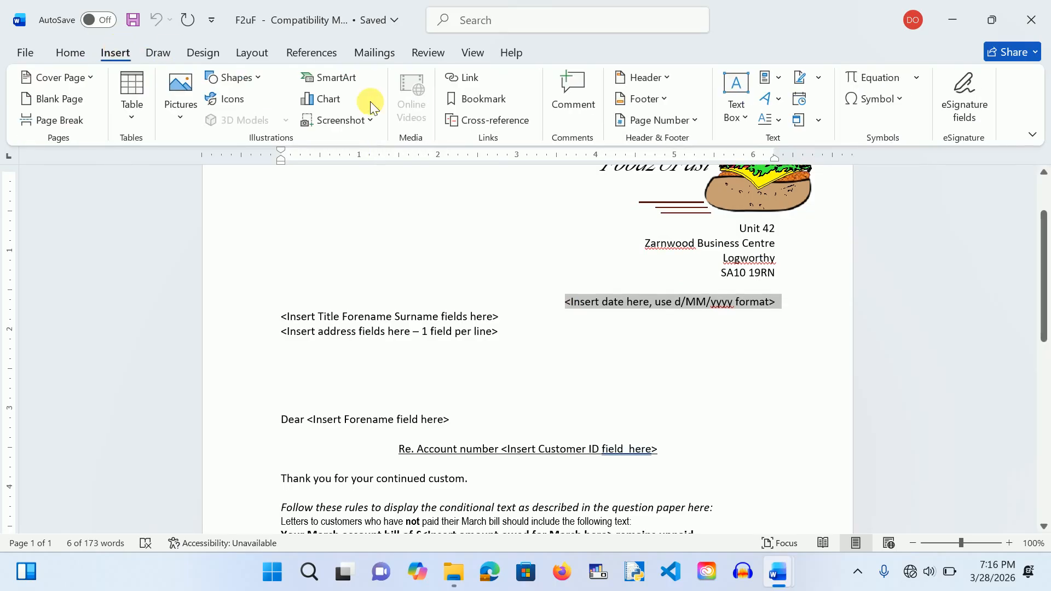
{"action": "left_click", "coordinate": [800, 99]}
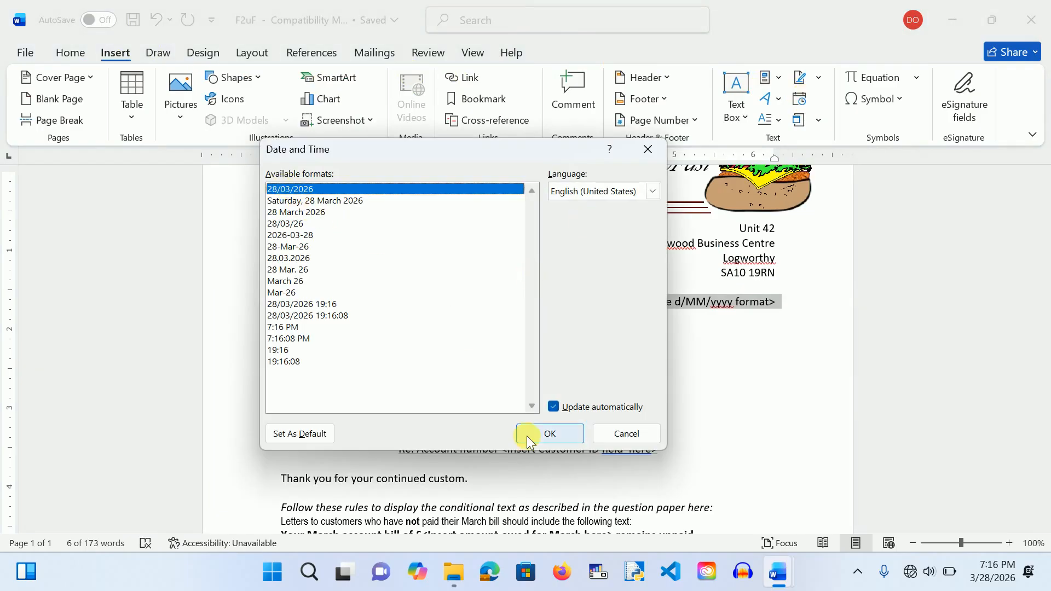
{"action": "left_click", "coordinate": [554, 408]}
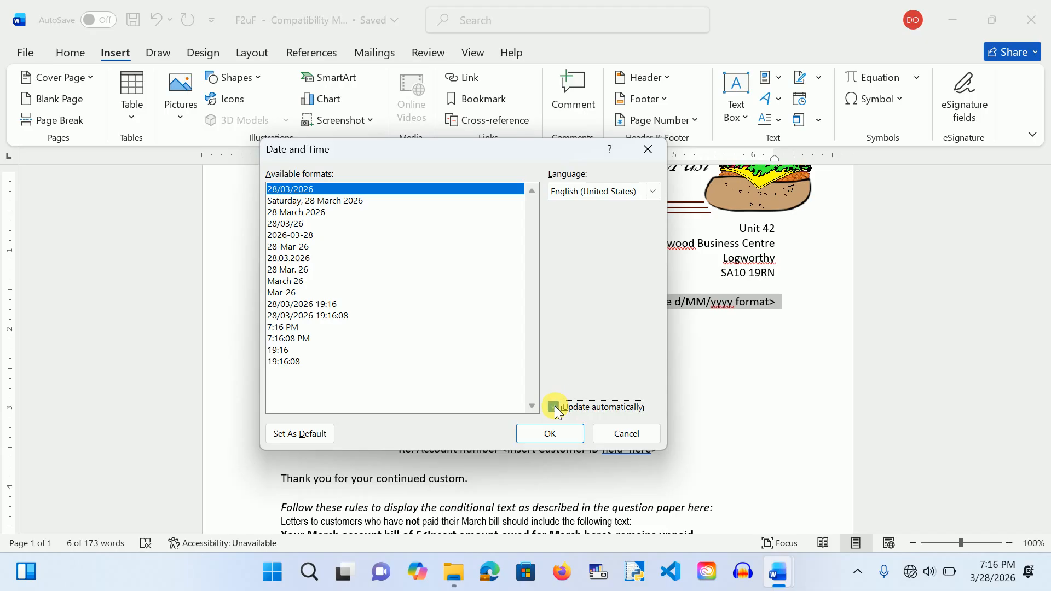
{"action": "left_click", "coordinate": [552, 433]}
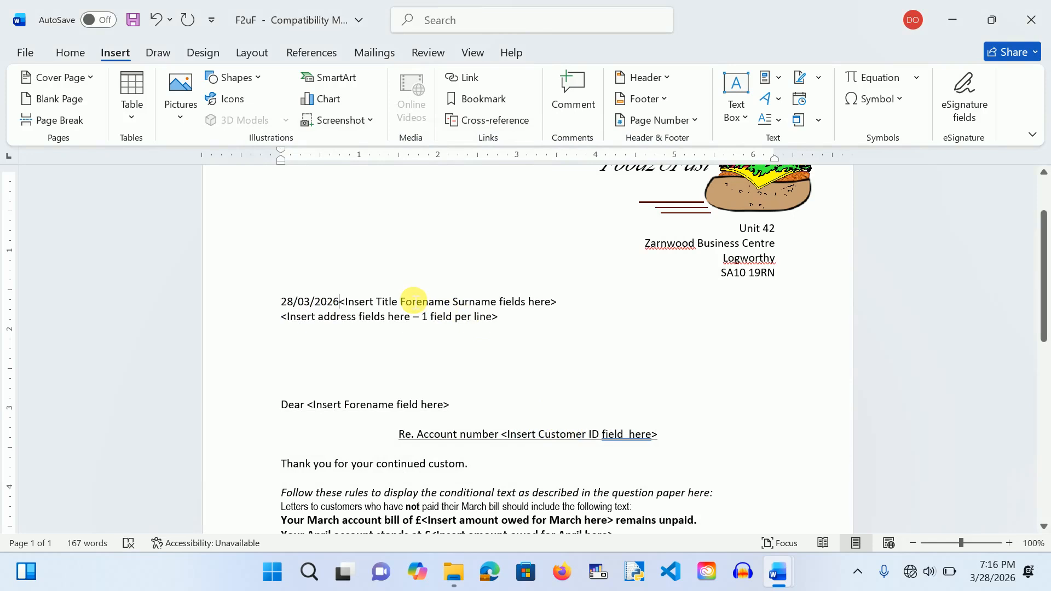
Step: Move the name placeholder onto its own line and right-align the date
{"action": "key", "text": "Return"}
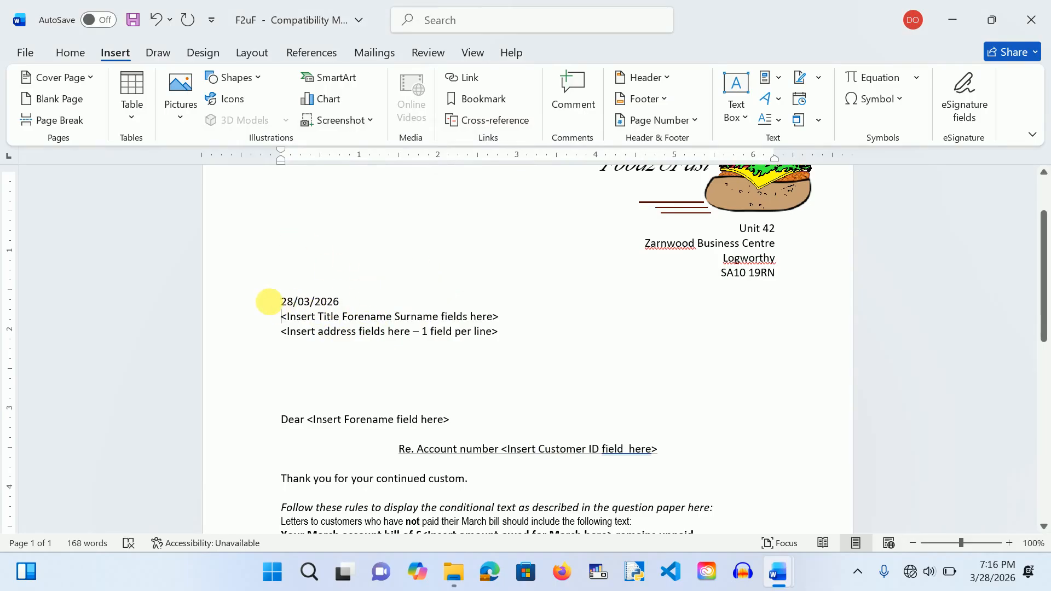
{"action": "left_click", "coordinate": [280, 301]}
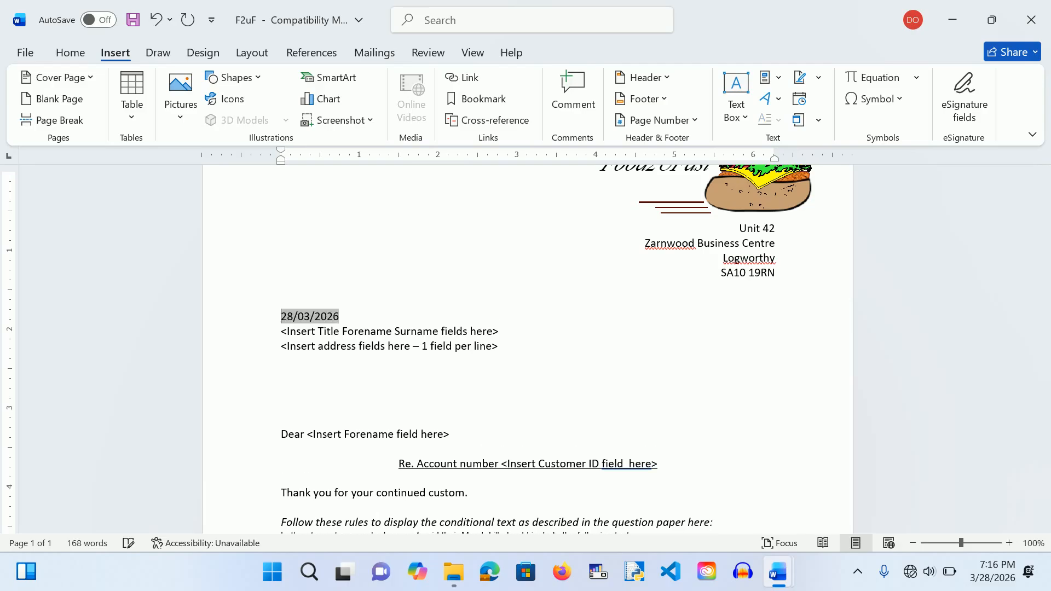
{"action": "key", "text": "ctrl+z"}
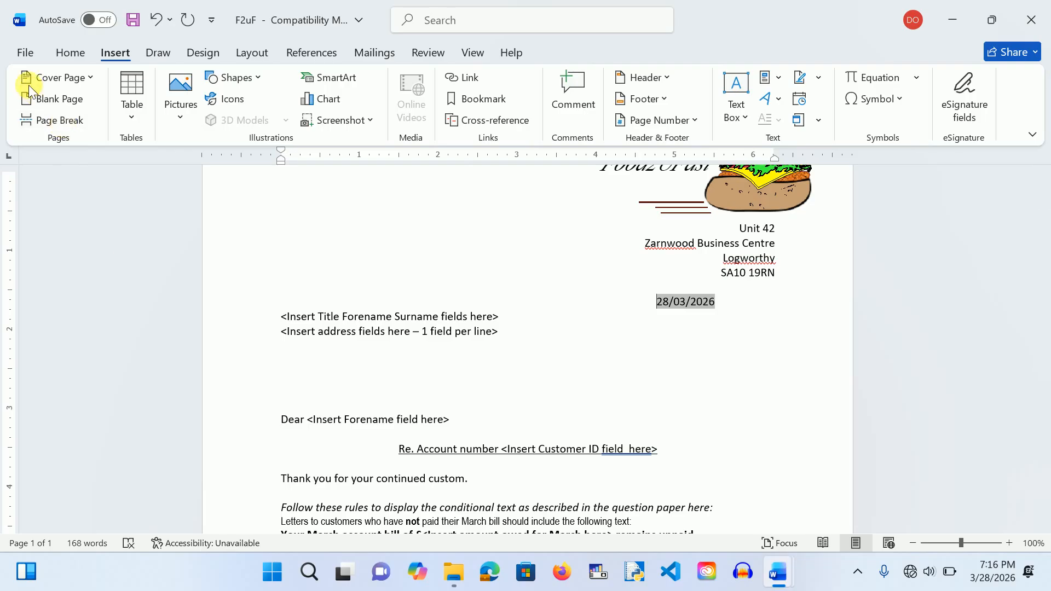
{"action": "left_click", "coordinate": [22, 49]}
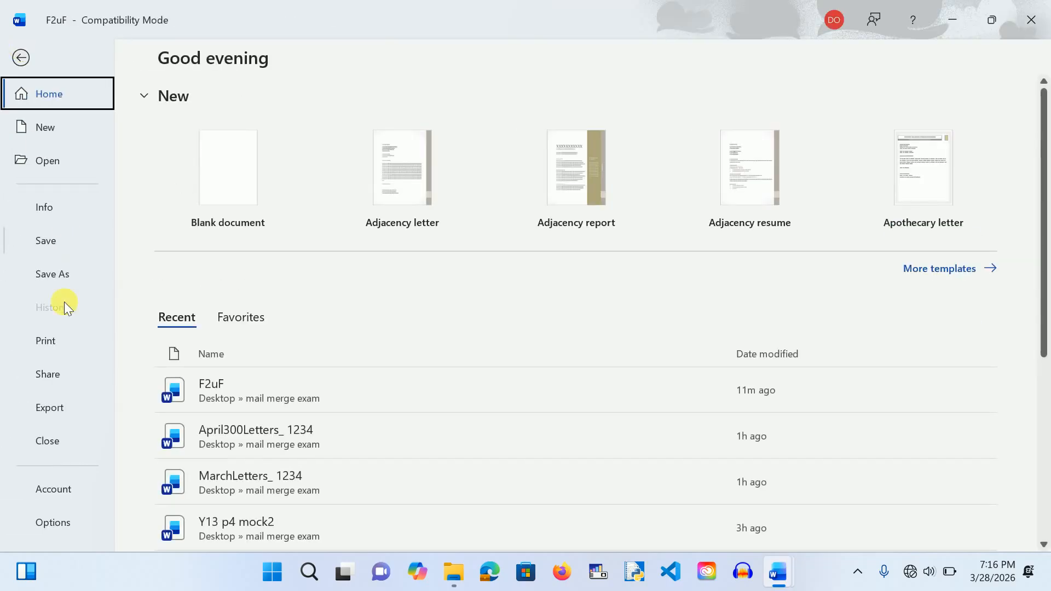
Step: Turn on 'Show field codes instead of their values' in Word's Advanced options
{"action": "left_click", "coordinate": [52, 527]}
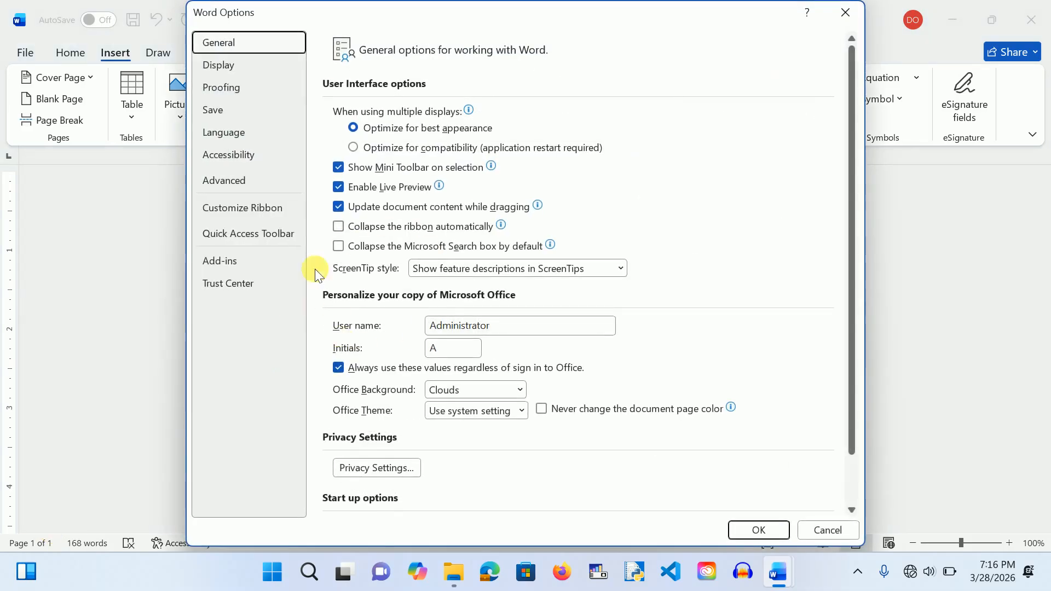
{"action": "left_click", "coordinate": [235, 177]}
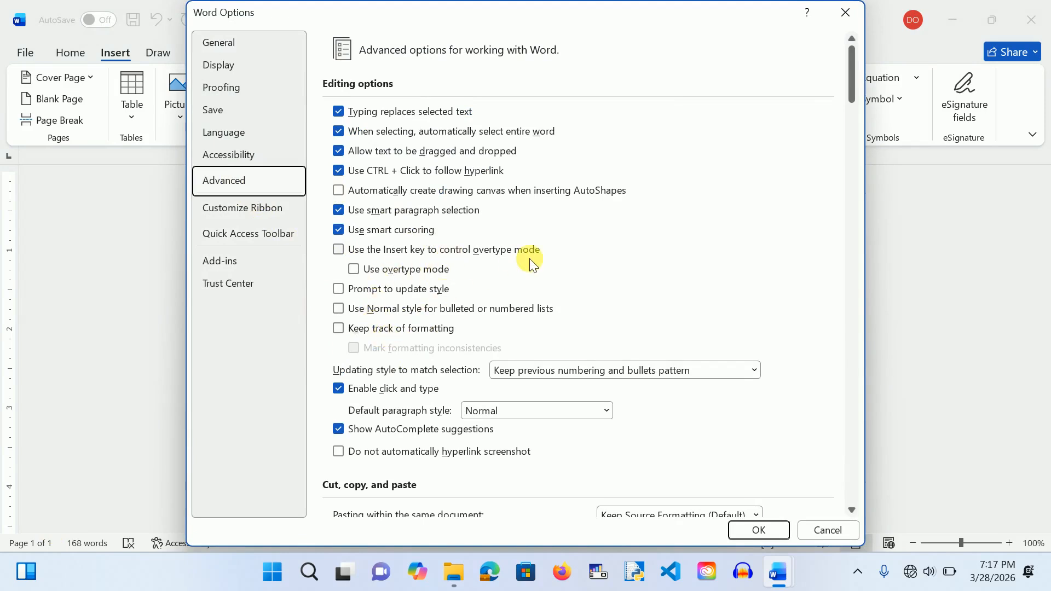
{"action": "scroll", "coordinate": [530, 259], "scroll_direction": "down", "scroll_amount": 5}
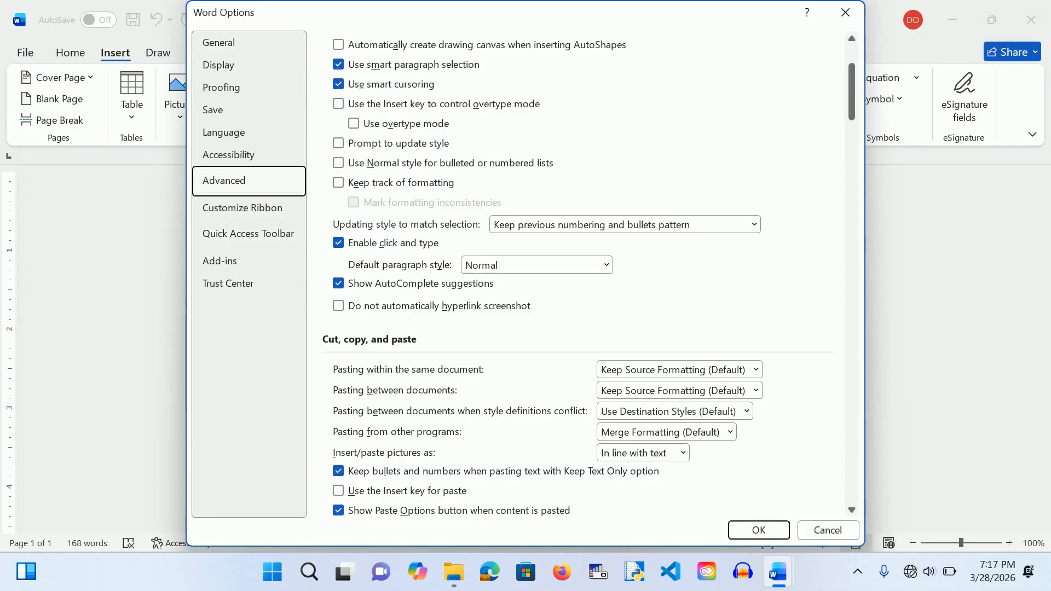
{"action": "scroll", "coordinate": [578, 271], "scroll_direction": "down", "scroll_amount": 5}
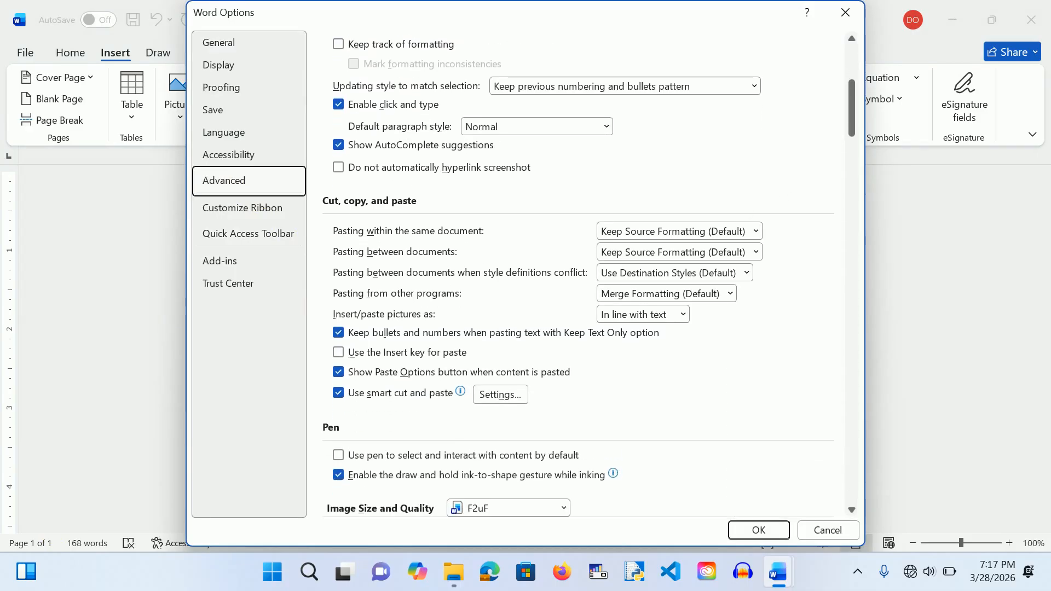
{"action": "scroll", "coordinate": [789, 281], "scroll_direction": "down", "scroll_amount": 4}
{"action": "scroll", "coordinate": [790, 280], "scroll_direction": "down", "scroll_amount": 3}
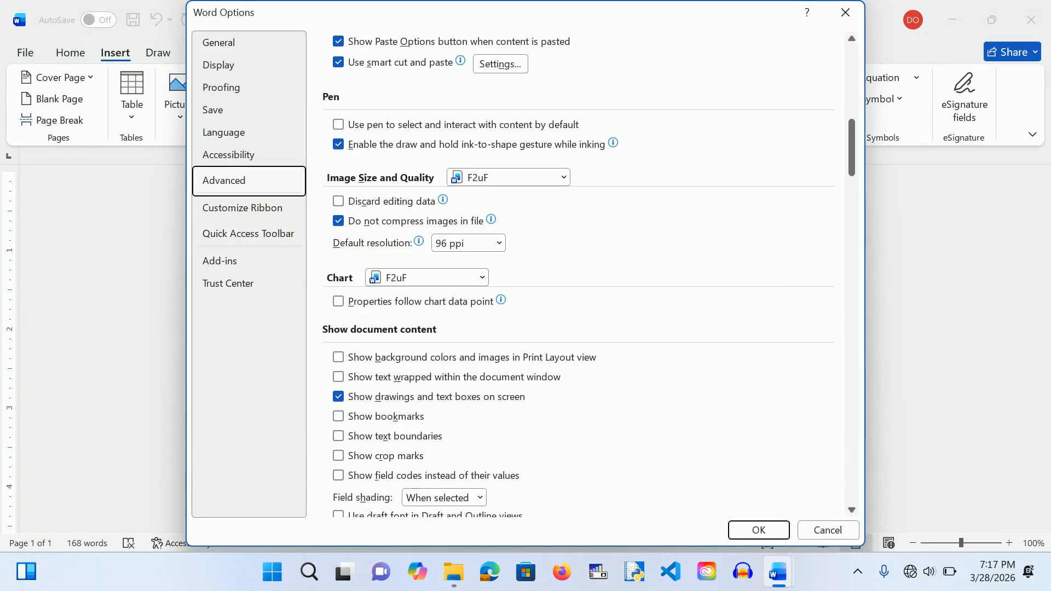
{"action": "scroll", "coordinate": [581, 273], "scroll_direction": "down", "scroll_amount": 2}
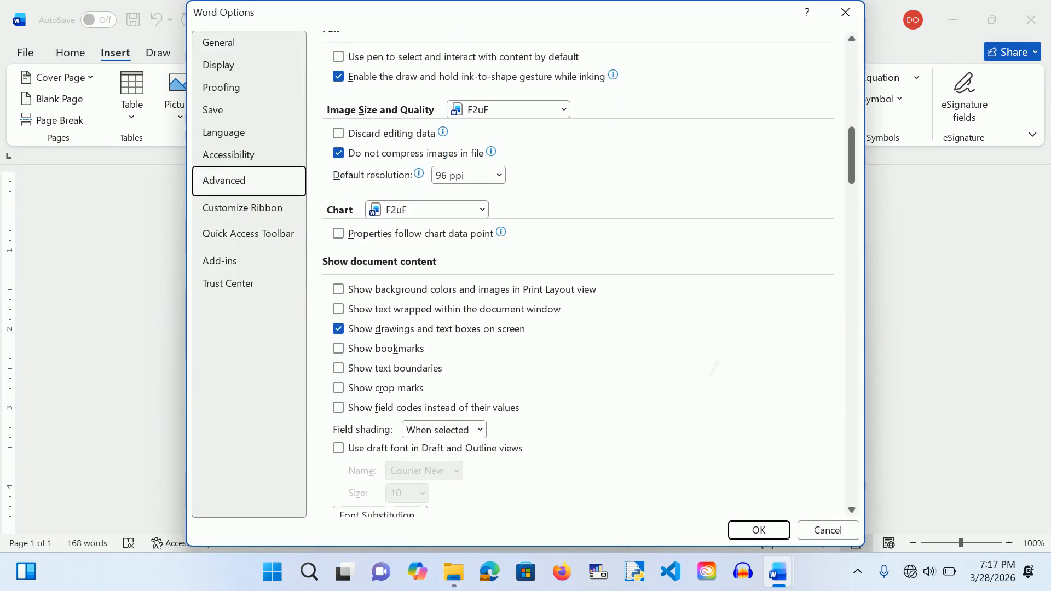
{"action": "left_click", "coordinate": [340, 403]}
{"action": "left_click", "coordinate": [759, 529]}
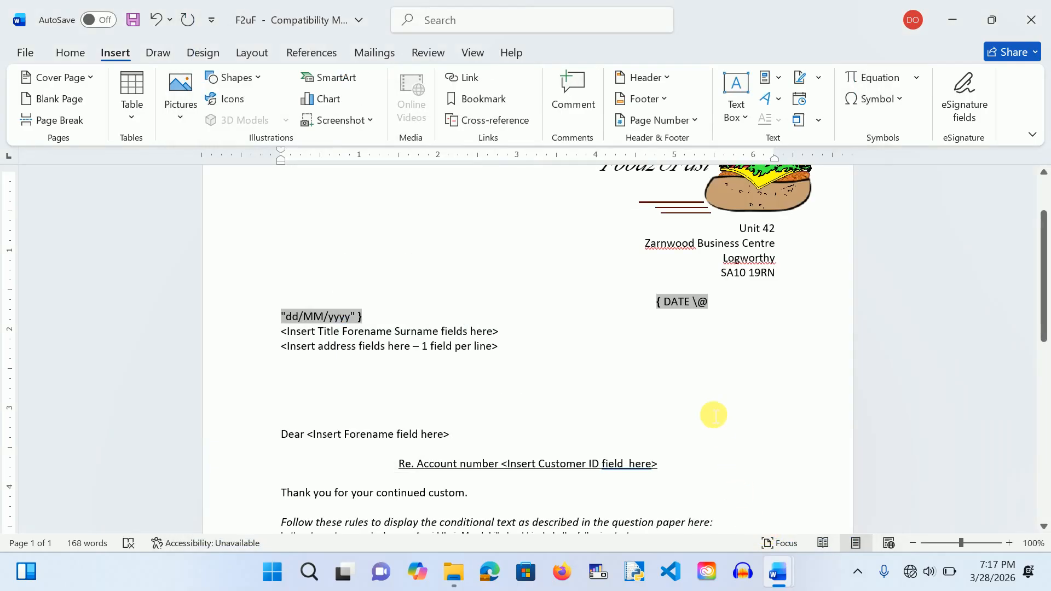
Step: Delete the extra spaces before the { DATE \@ "dd/MM/yyyy" } field code so it fits on one line
{"action": "left_click", "coordinate": [714, 415]}
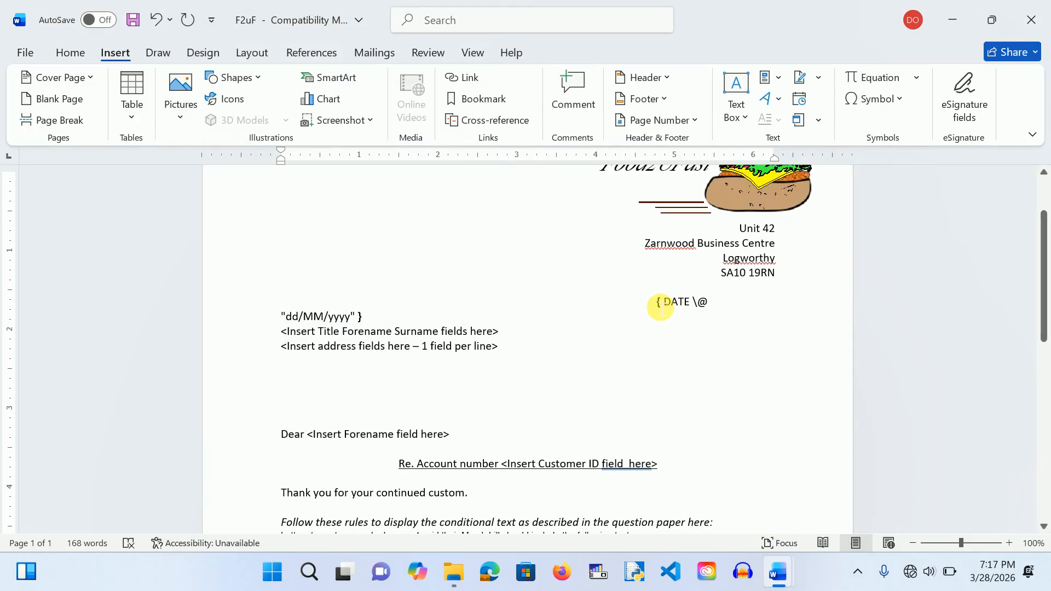
{"action": "key", "text": "BackSpace"}
{"action": "key", "text": "BackSpace"}
{"action": "key", "text": "BackSpace"}
{"action": "key", "text": "BackSpace"}
{"action": "key", "text": "BackSpace"}
{"action": "key", "text": "BackSpace"}
{"action": "key", "text": "BackSpace"}
{"action": "key", "text": "BackSpace"}
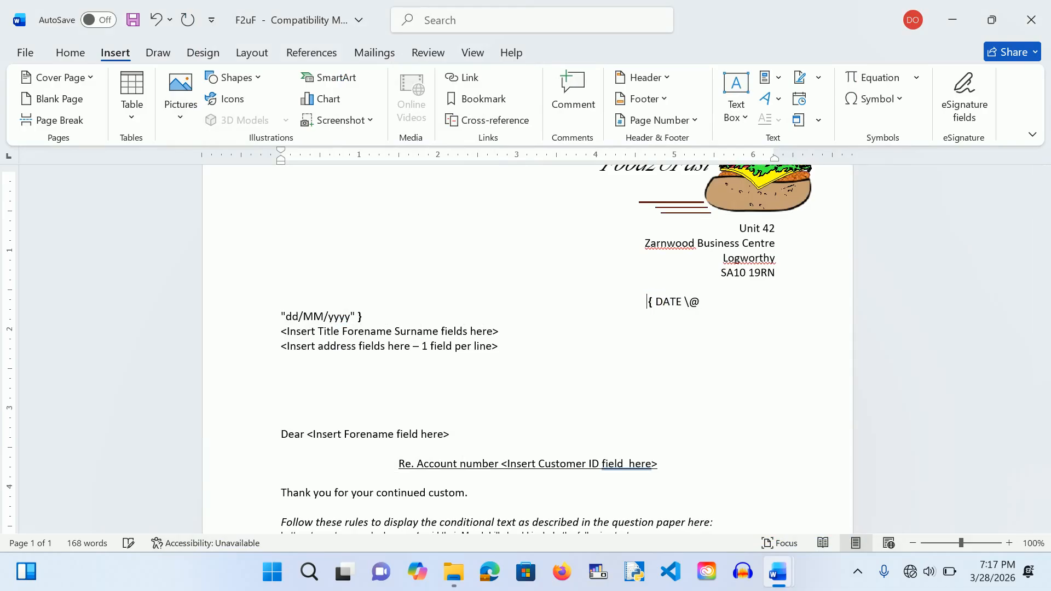
{"action": "key", "text": "BackSpace"}
{"action": "key", "text": "BackSpace"}
{"action": "key", "text": "BackSpace"}
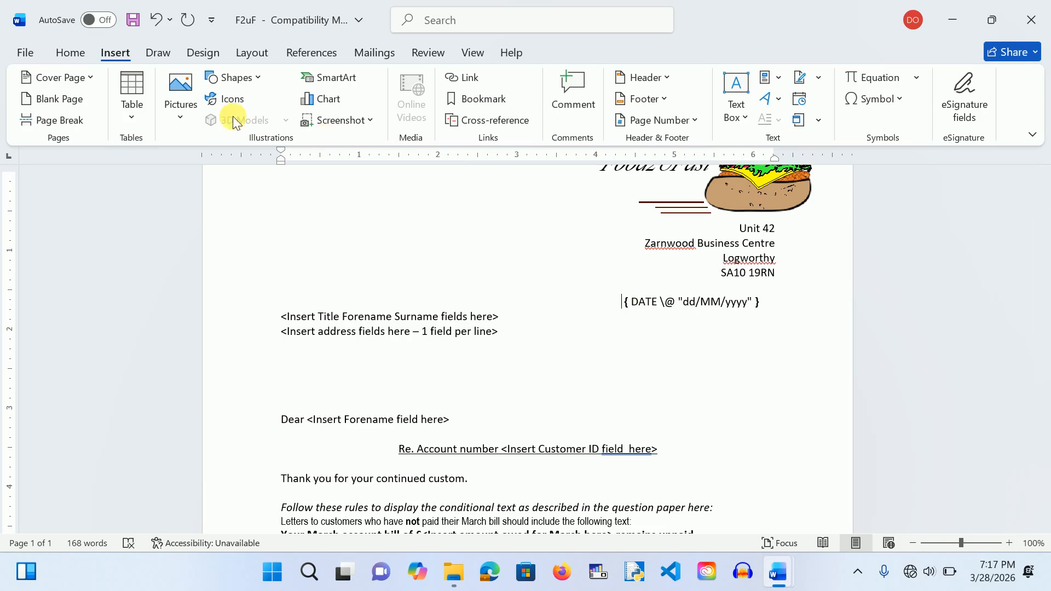
{"action": "left_click", "coordinate": [25, 55]}
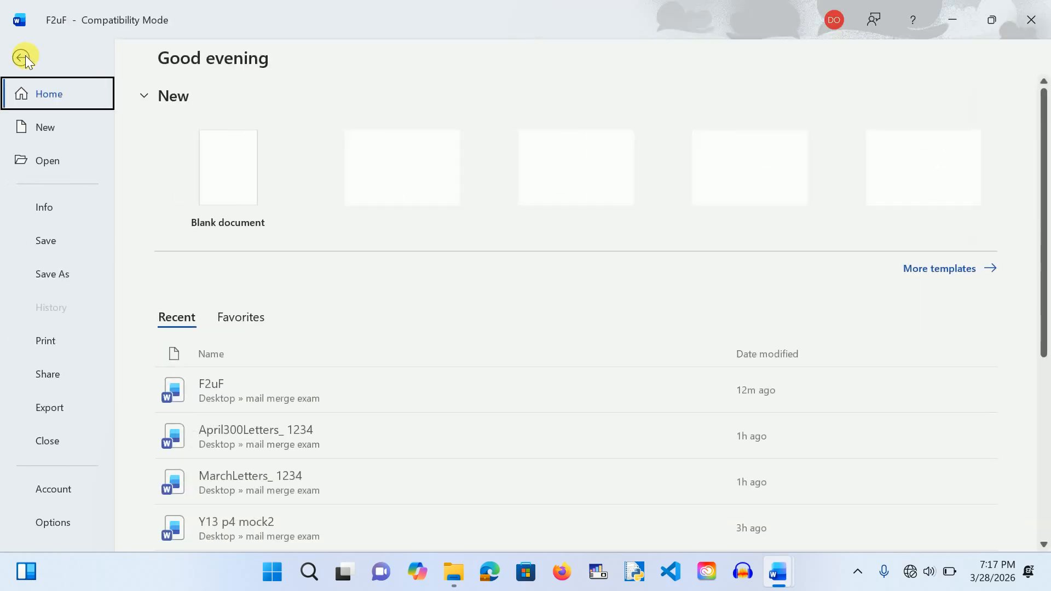
Step: Turn off the Show field codes setting in Word's Advanced options
{"action": "left_click", "coordinate": [50, 521]}
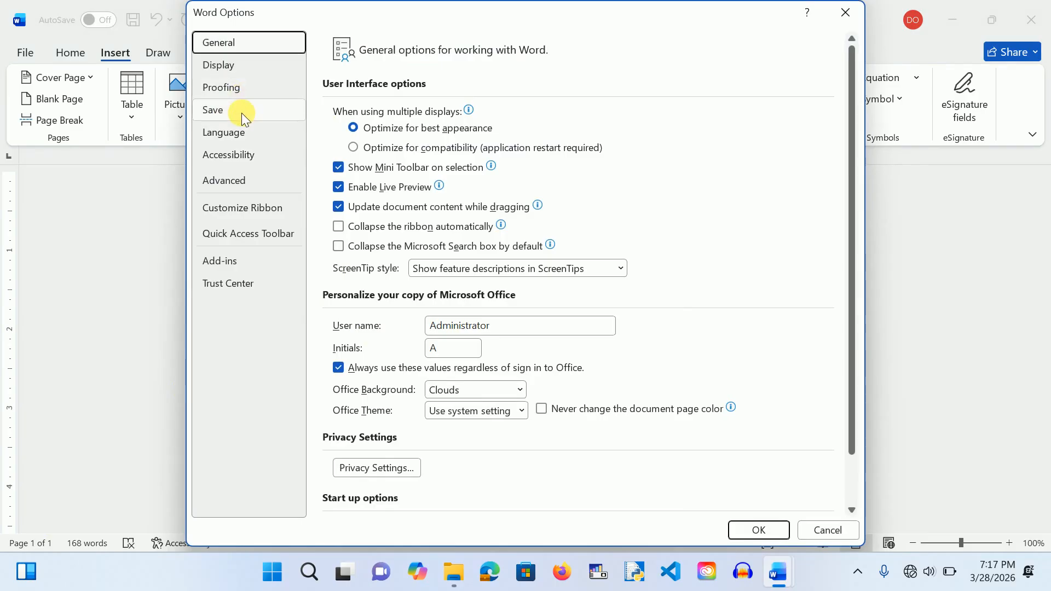
{"action": "left_click", "coordinate": [231, 188]}
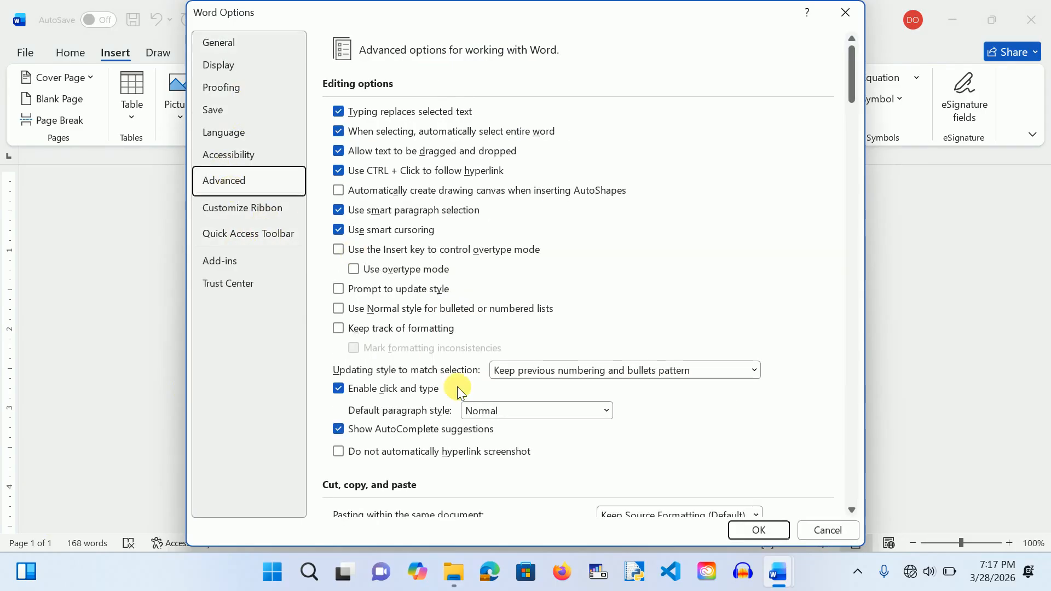
{"action": "scroll", "coordinate": [457, 386], "scroll_direction": "down", "scroll_amount": 6}
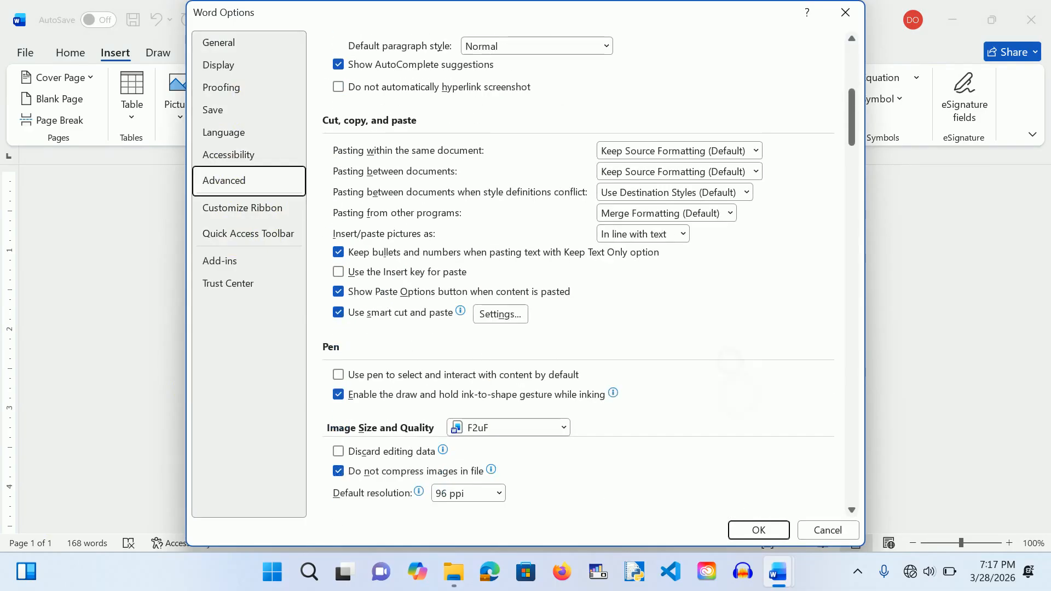
{"action": "scroll", "coordinate": [578, 274], "scroll_direction": "down", "scroll_amount": 5}
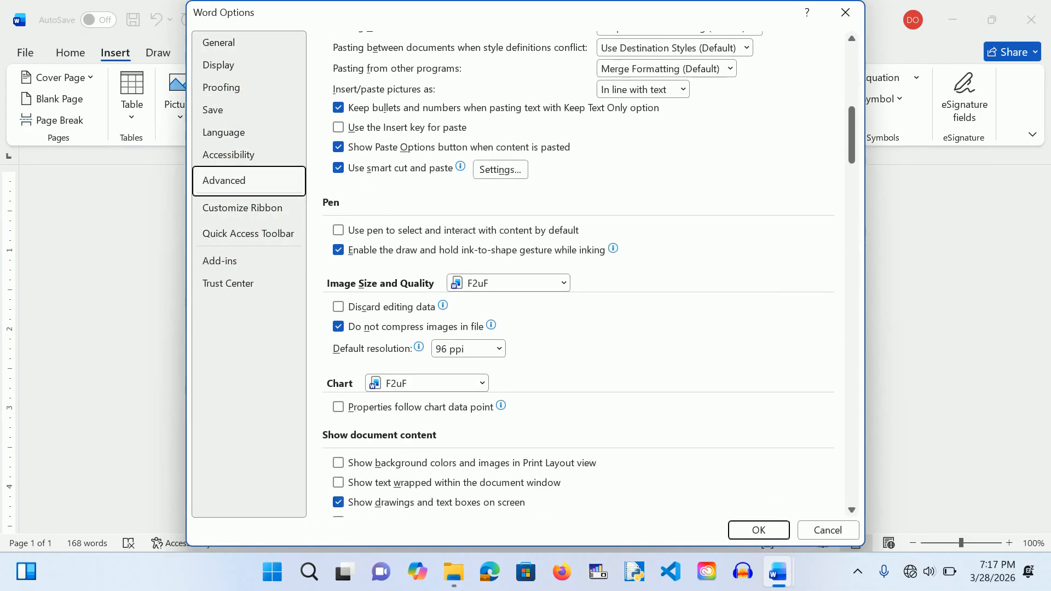
{"action": "scroll", "coordinate": [578, 273], "scroll_direction": "down", "scroll_amount": 7}
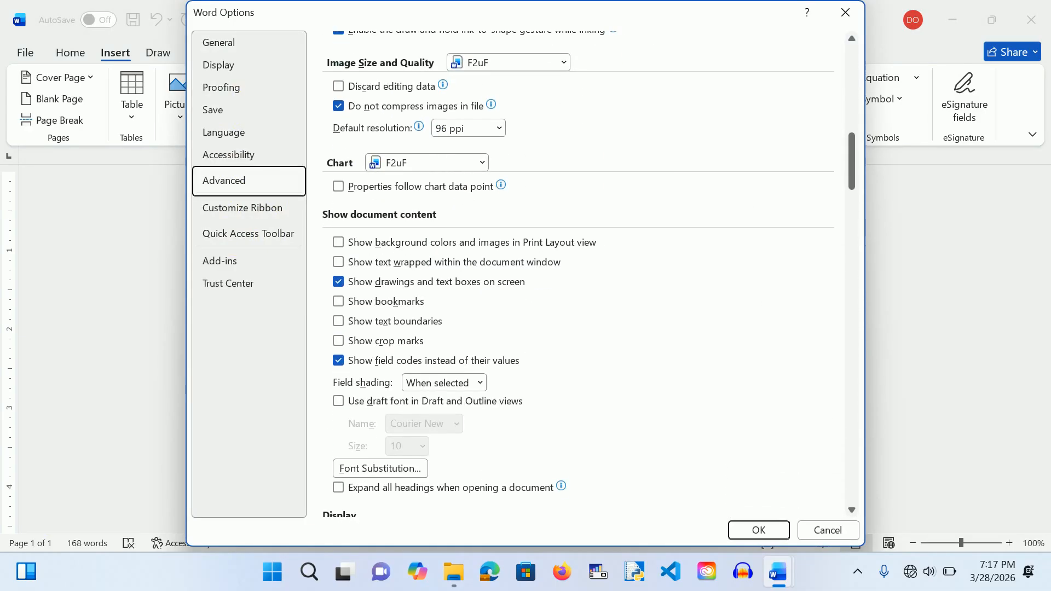
{"action": "left_click", "coordinate": [339, 360]}
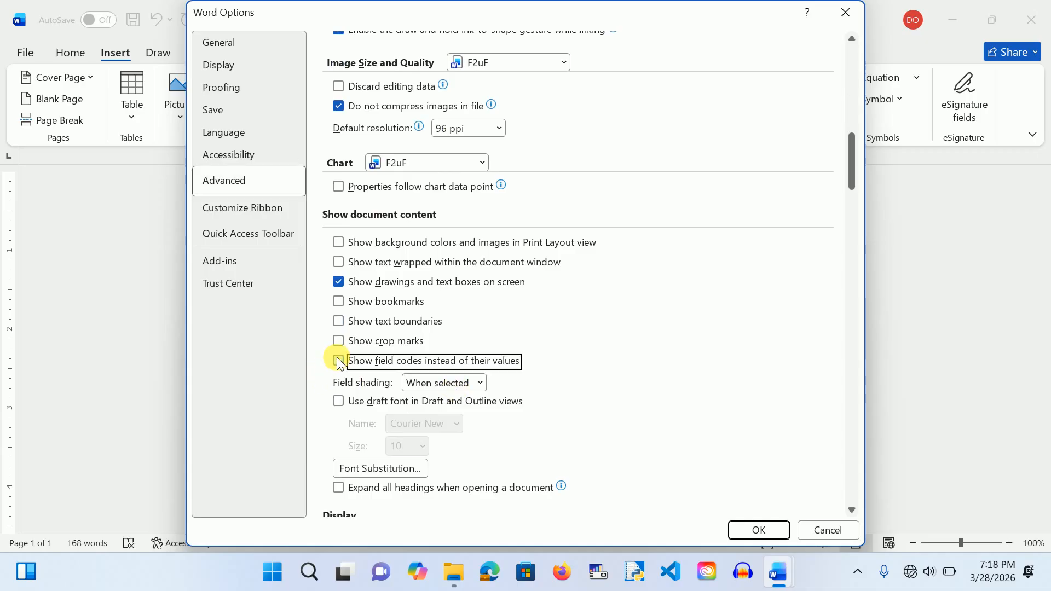
{"action": "left_click", "coordinate": [759, 530]}
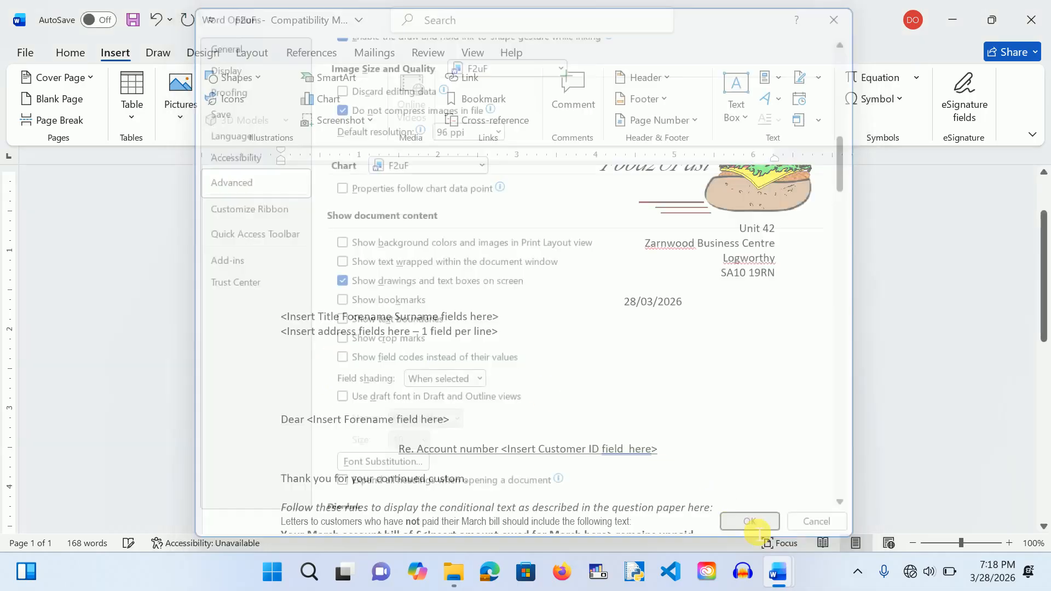
Step: Toggle field codes across the letter so the date reads { DATE \@ "dd/MM/yyyy" }
{"action": "left_click", "coordinate": [695, 359]}
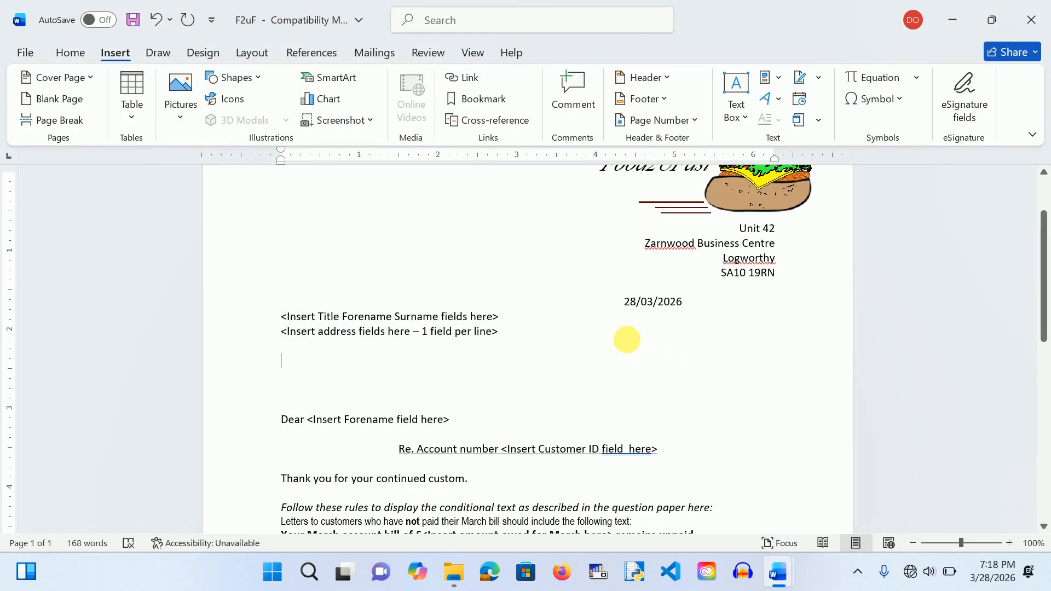
{"action": "key", "text": "ctrl+a"}
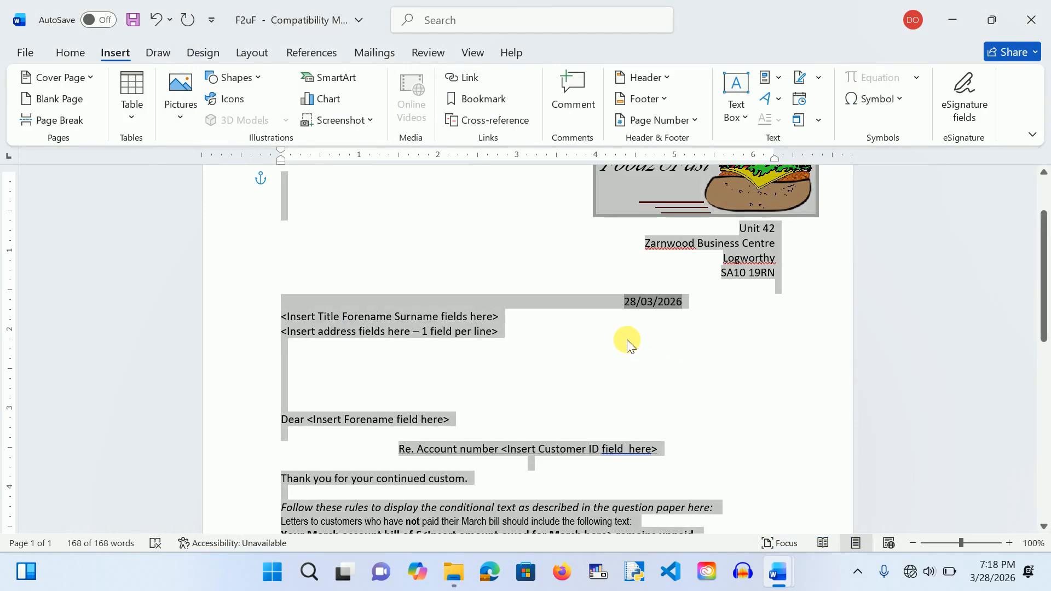
{"action": "key", "text": "alt+F9"}
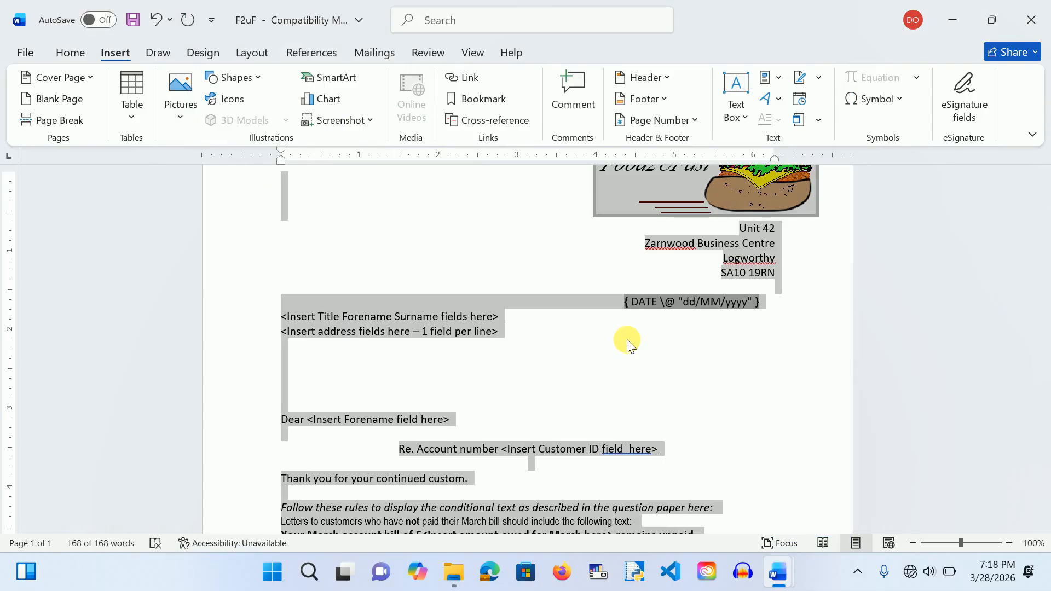
{"action": "left_click", "coordinate": [656, 350]}
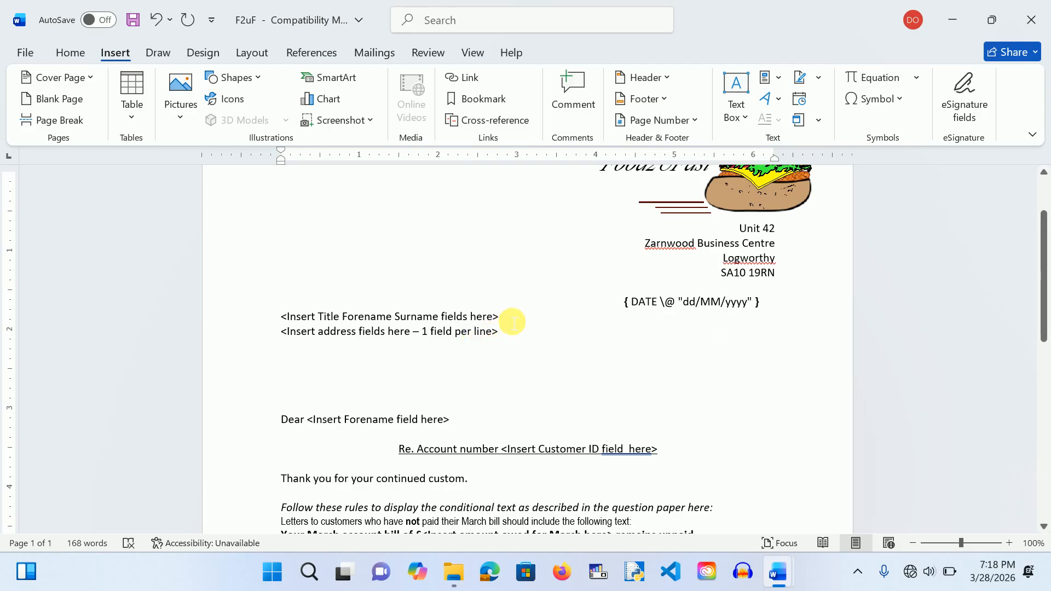
Step: Choose Use an Existing List for recipients and browse to the Desktop folders
{"action": "left_click_drag", "start_coordinate": [499, 318], "coordinate": [276, 320]}
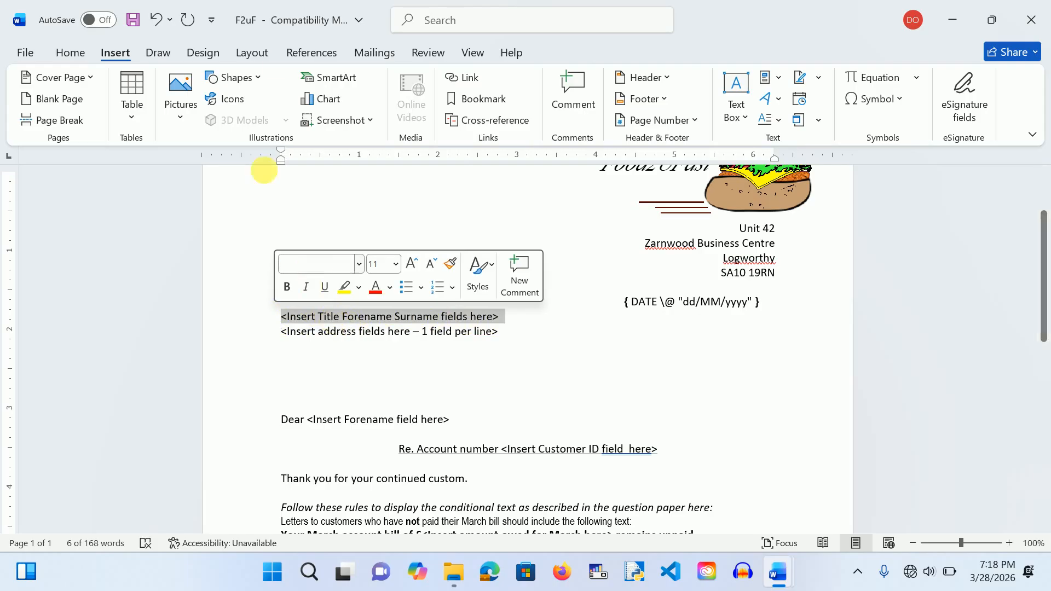
{"action": "left_click", "coordinate": [368, 219]}
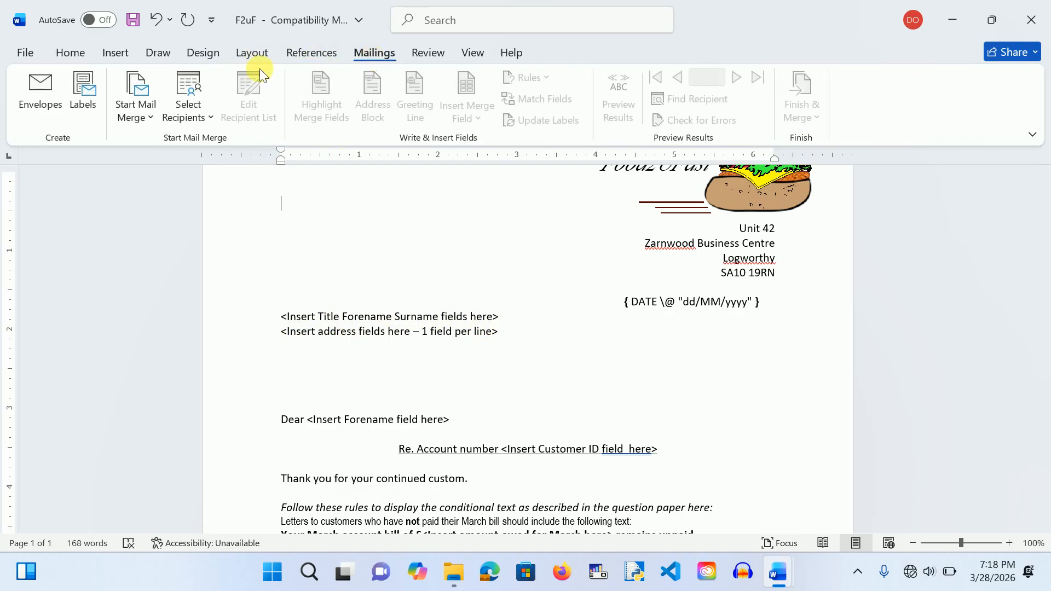
{"action": "left_click", "coordinate": [206, 110]}
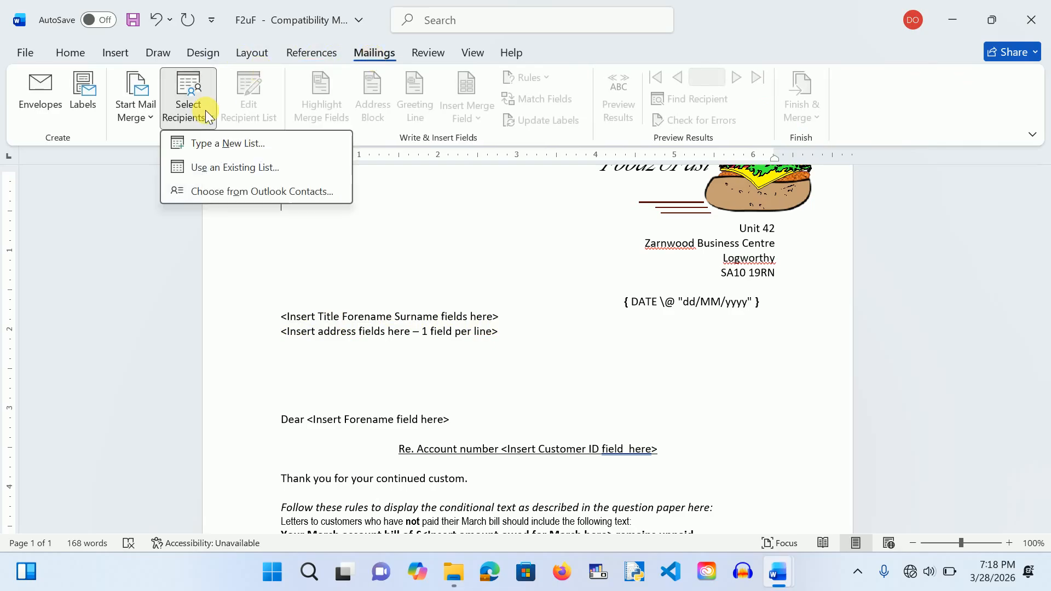
{"action": "left_click", "coordinate": [216, 168]}
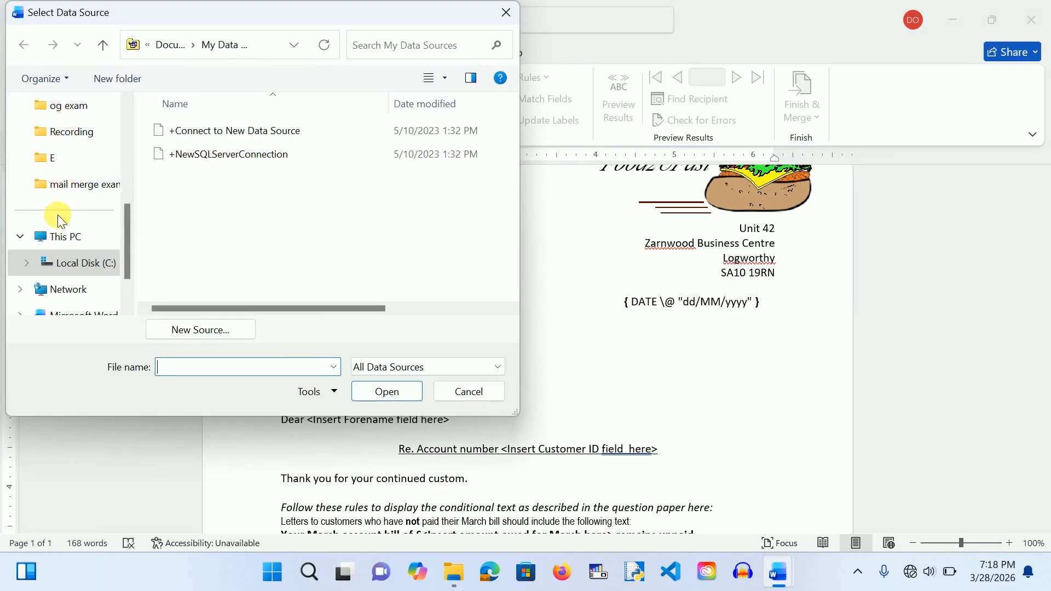
{"action": "scroll", "coordinate": [130, 123], "scroll_direction": "up", "scroll_amount": 2}
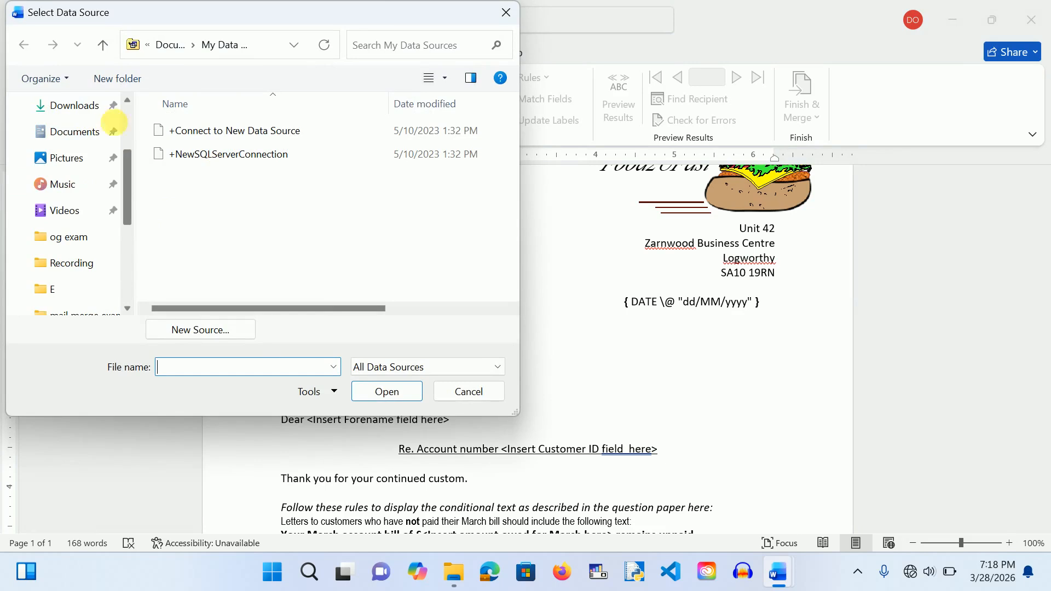
{"action": "scroll", "coordinate": [127, 111], "scroll_direction": "up", "scroll_amount": 2}
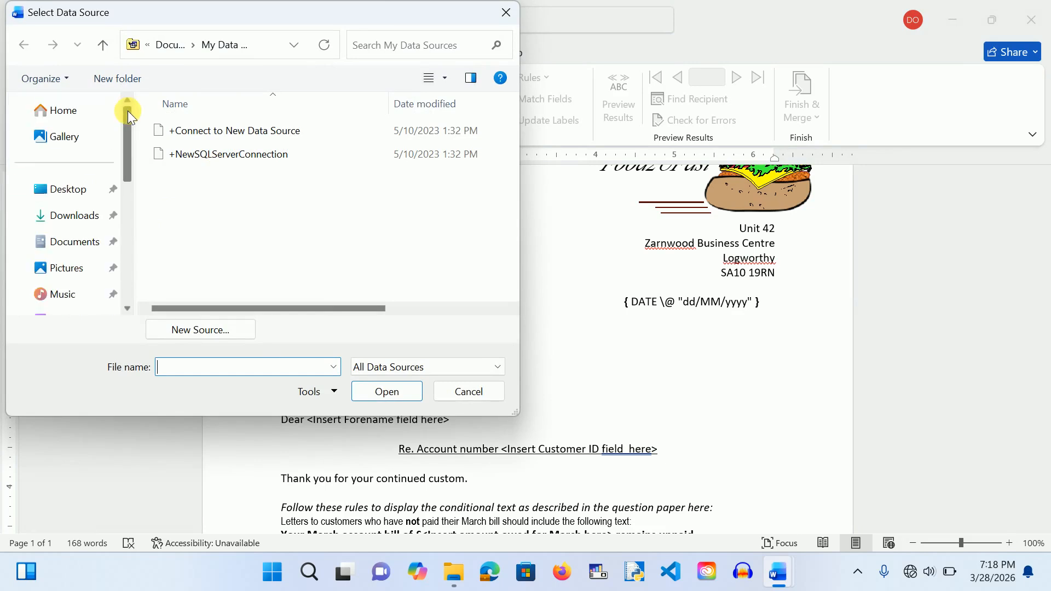
{"action": "left_click", "coordinate": [80, 200]}
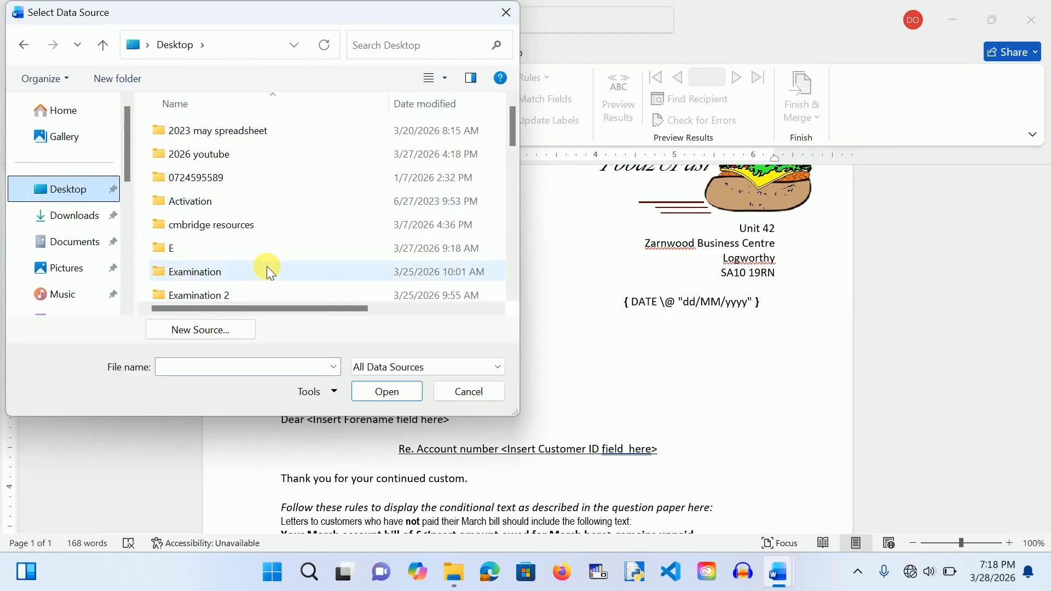
{"action": "scroll", "coordinate": [268, 266], "scroll_direction": "down", "scroll_amount": 9}
{"action": "scroll", "coordinate": [267, 266], "scroll_direction": "up", "scroll_amount": 1}
{"action": "scroll", "coordinate": [323, 211], "scroll_direction": "up", "scroll_amount": 4}
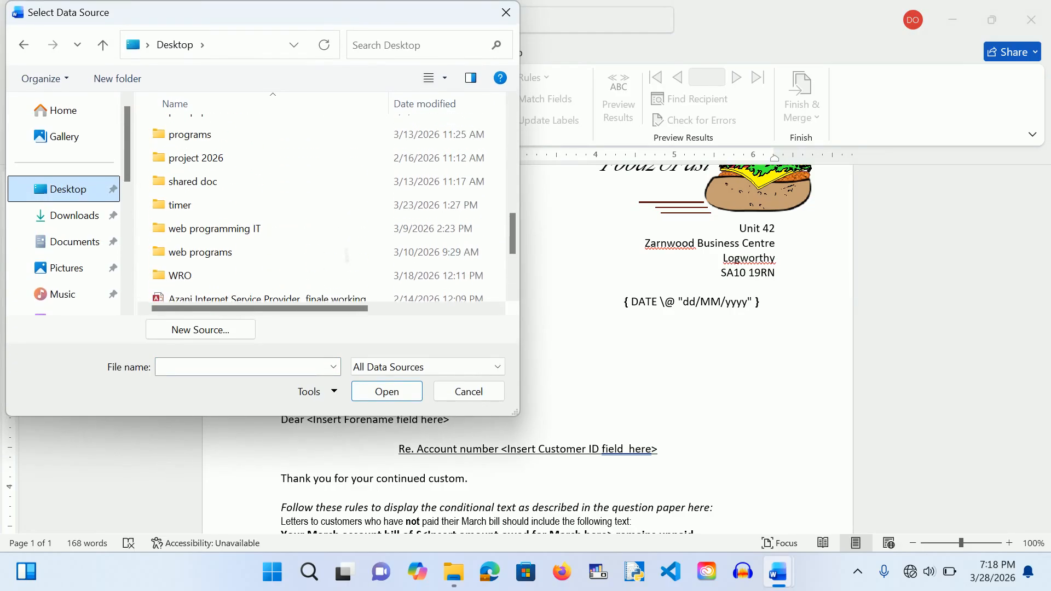
{"action": "scroll", "coordinate": [323, 211], "scroll_direction": "up", "scroll_amount": 3}
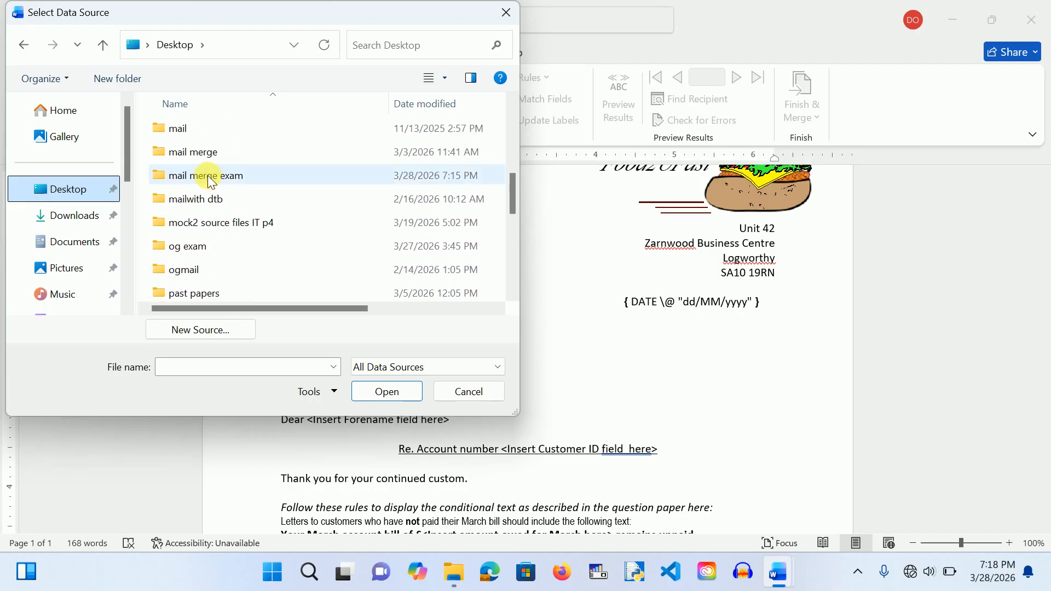
Step: Open F2uF_Accounts_ 1254 from the mail merge exam folder and pick the datasource table
{"action": "double_click", "coordinate": [208, 175]}
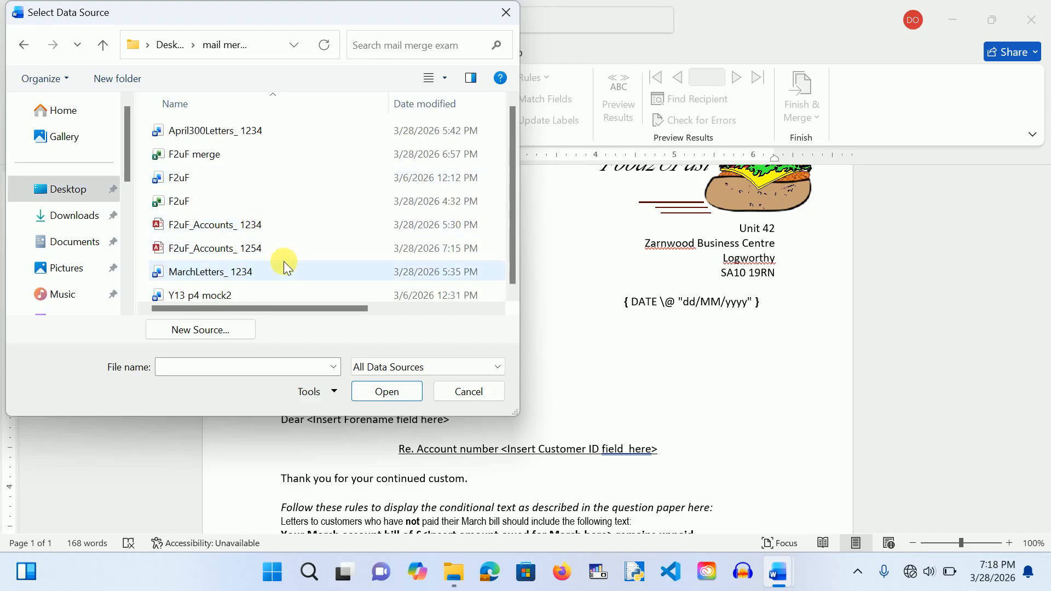
{"action": "left_click", "coordinate": [244, 253]}
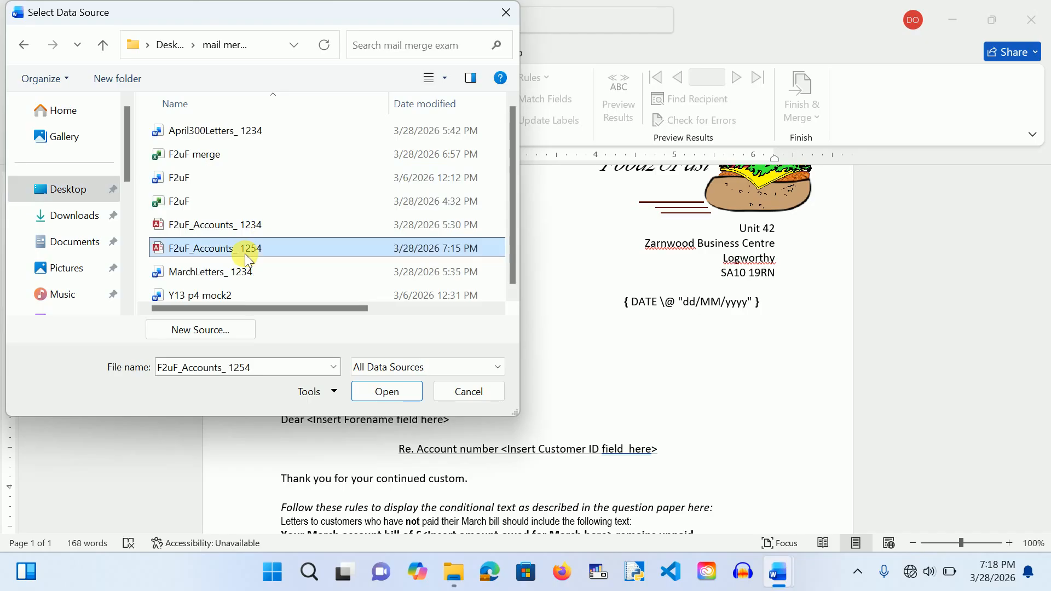
{"action": "left_click", "coordinate": [378, 393]}
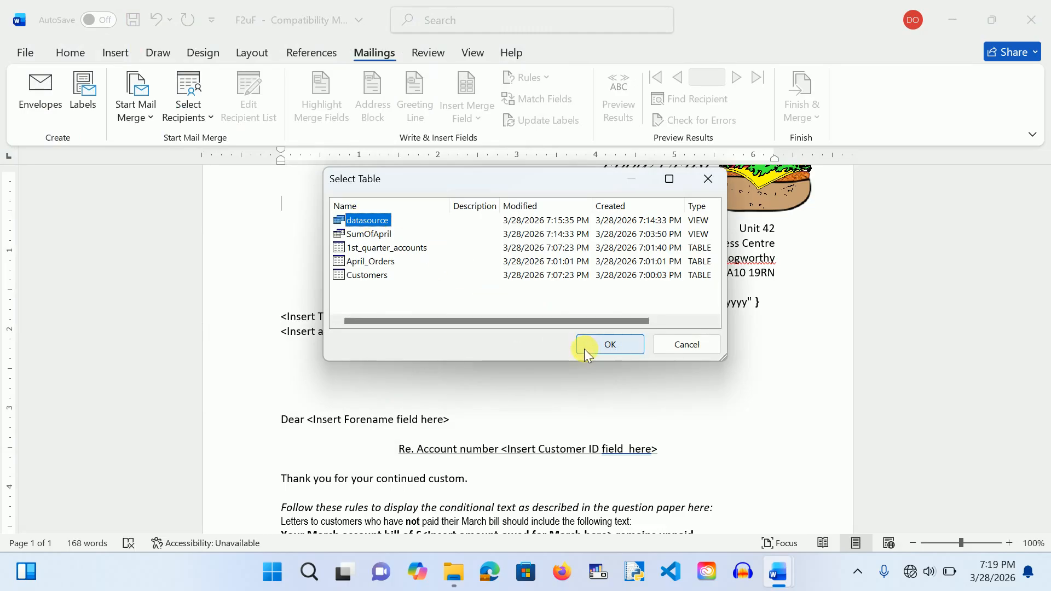
{"action": "left_click", "coordinate": [602, 346]}
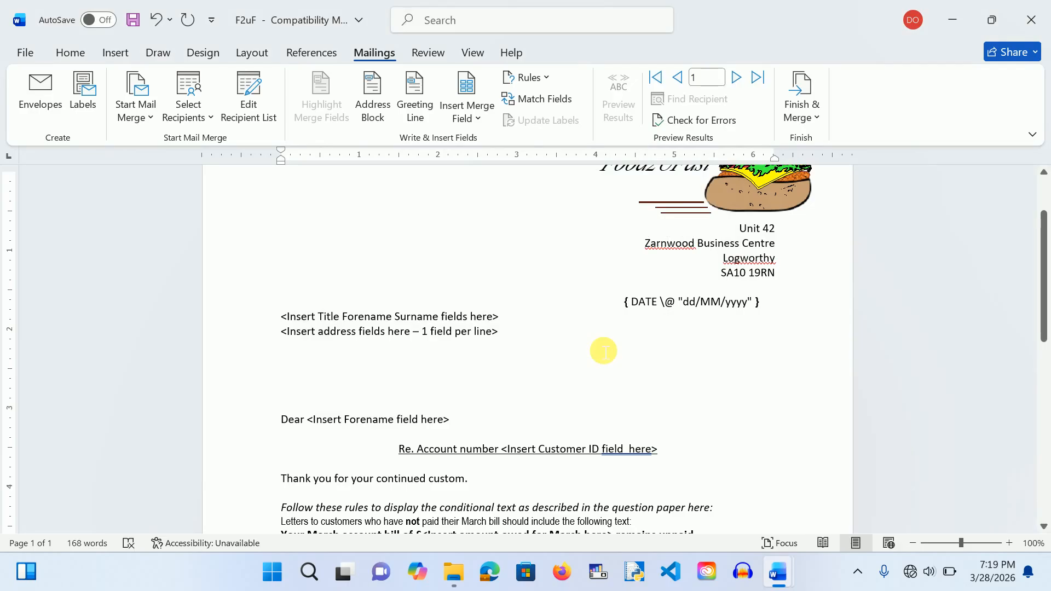
Step: Replace the name placeholder line with the «Title» «Forename» «Surname» merge fields
{"action": "left_click_drag", "start_coordinate": [502, 319], "coordinate": [288, 323]}
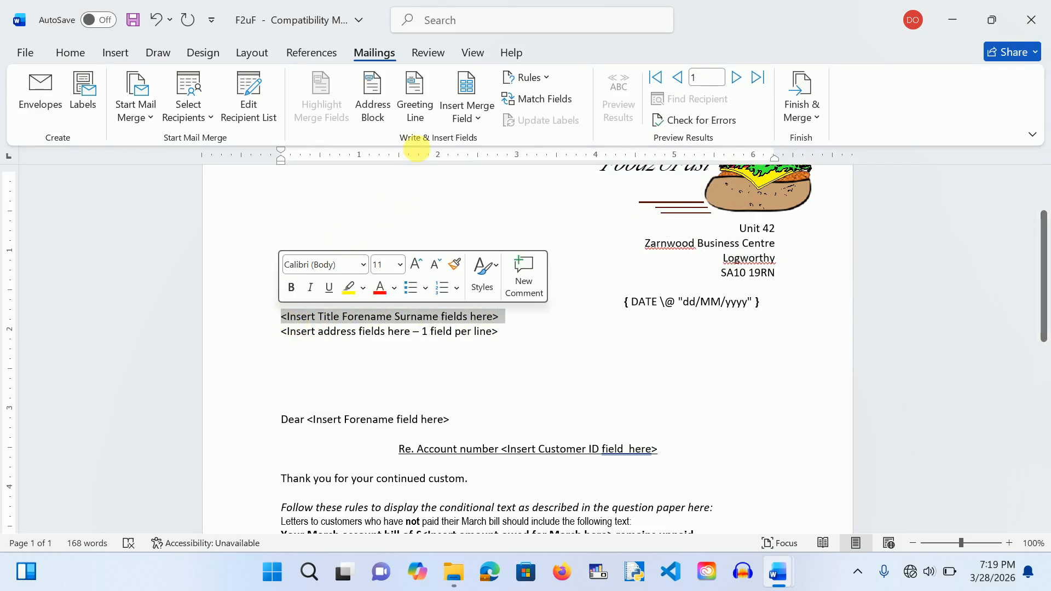
{"action": "left_click", "coordinate": [479, 113]}
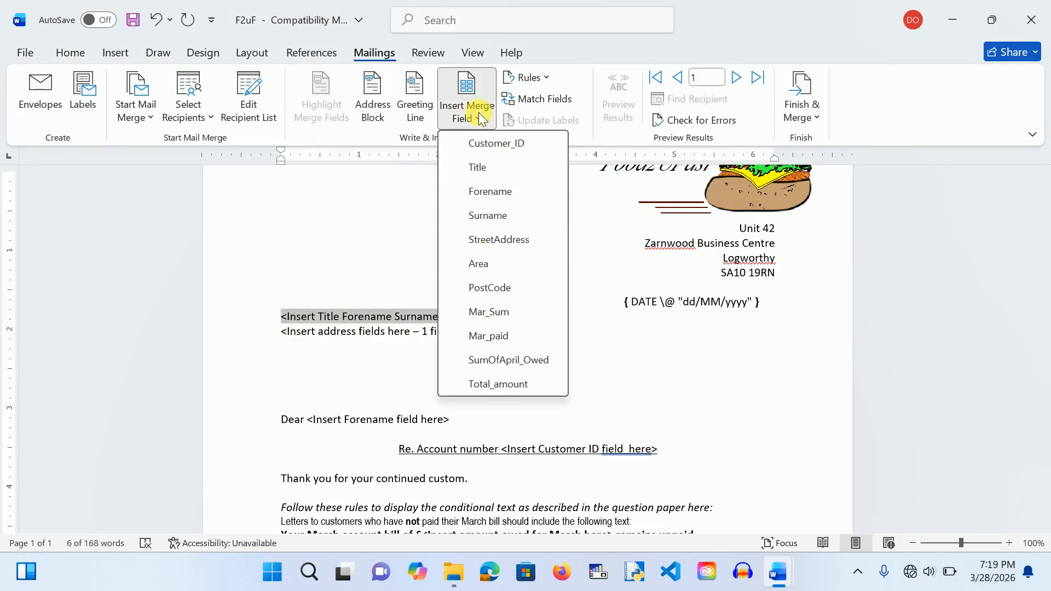
{"action": "left_click", "coordinate": [481, 168]}
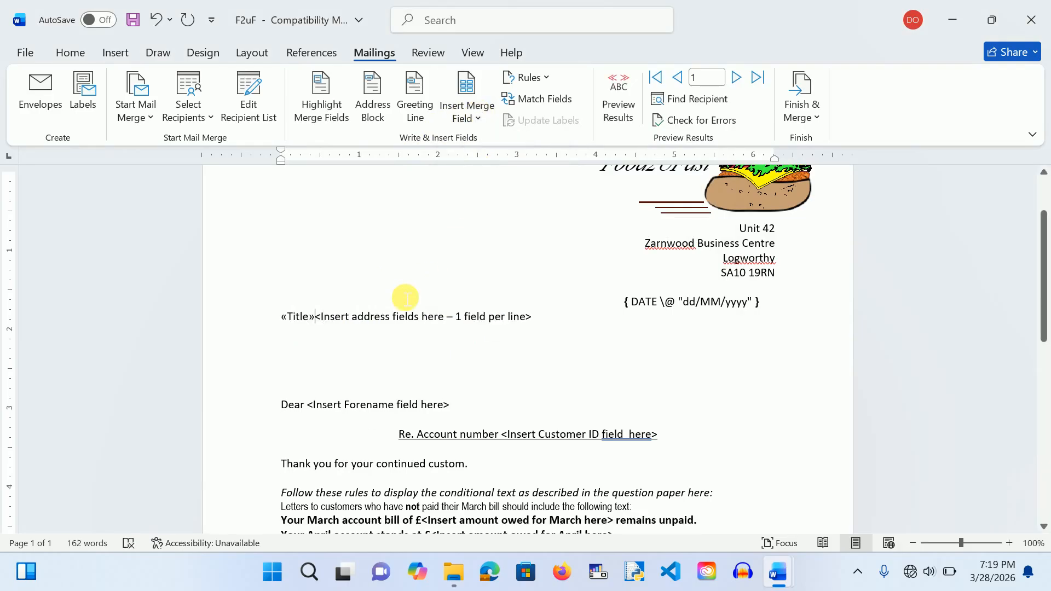
{"action": "key", "text": "Return"}
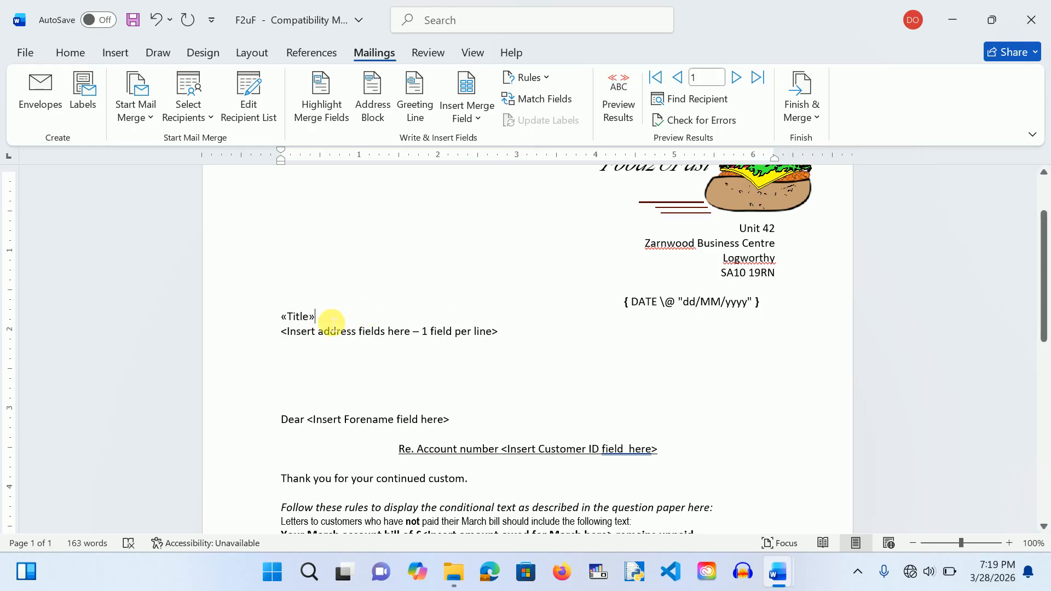
{"action": "left_click", "coordinate": [332, 323]}
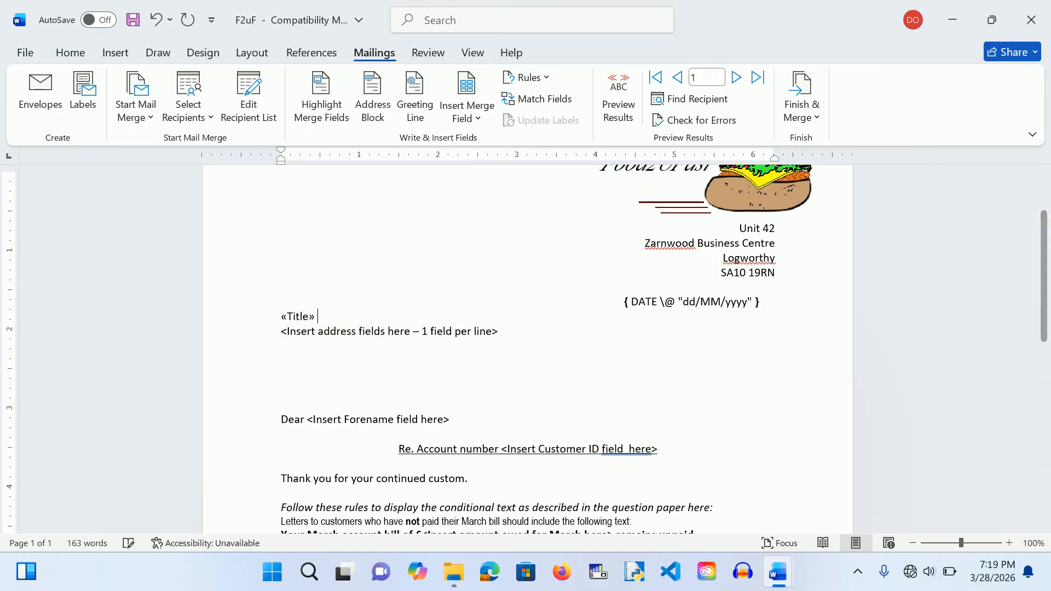
{"action": "left_click", "coordinate": [482, 115]}
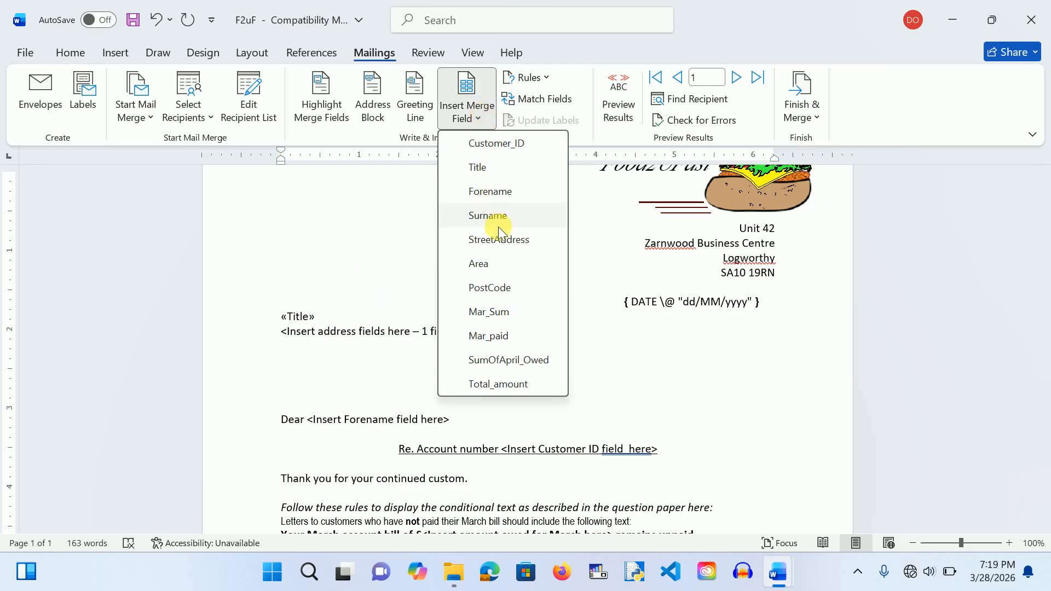
{"action": "left_click", "coordinate": [490, 193]}
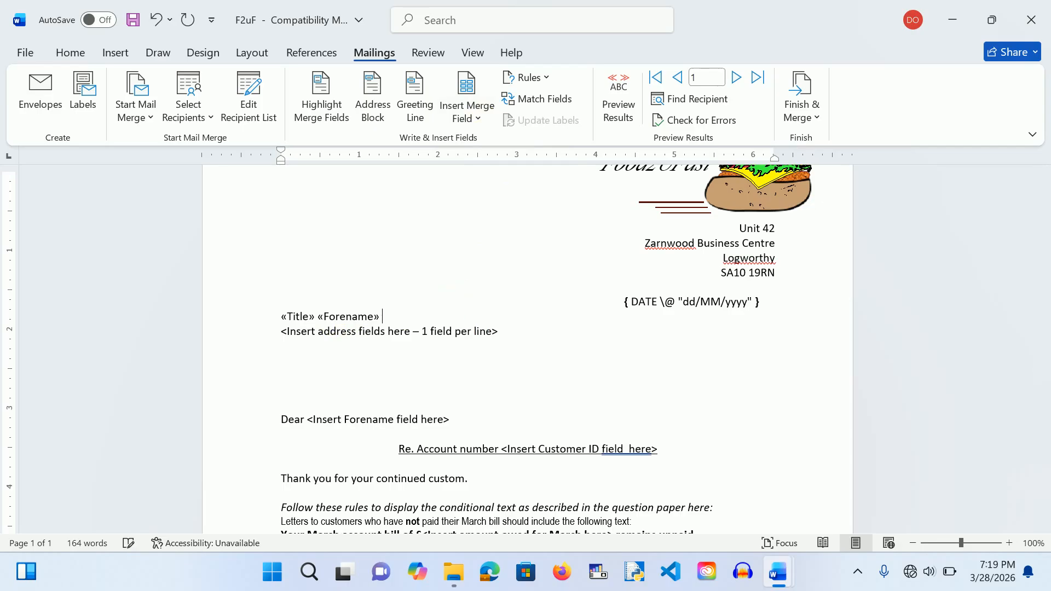
{"action": "left_click", "coordinate": [473, 117]}
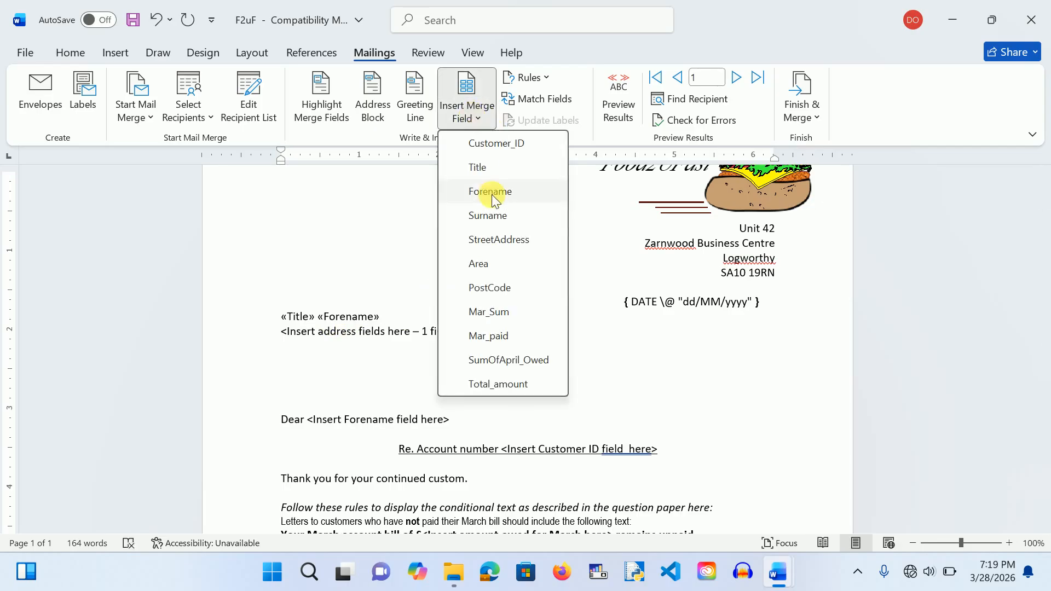
{"action": "left_click", "coordinate": [495, 219]}
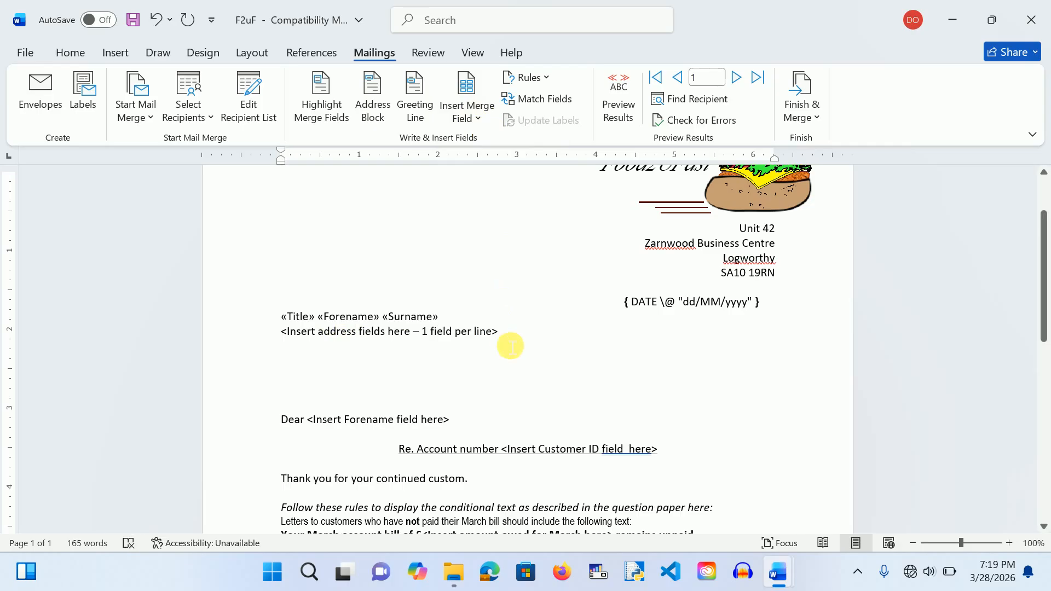
Step: Put «StreetAddress», «Area» and «PostCode» on separate lines and remove the blank line above Dear
{"action": "left_click_drag", "start_coordinate": [498, 333], "coordinate": [277, 335]}
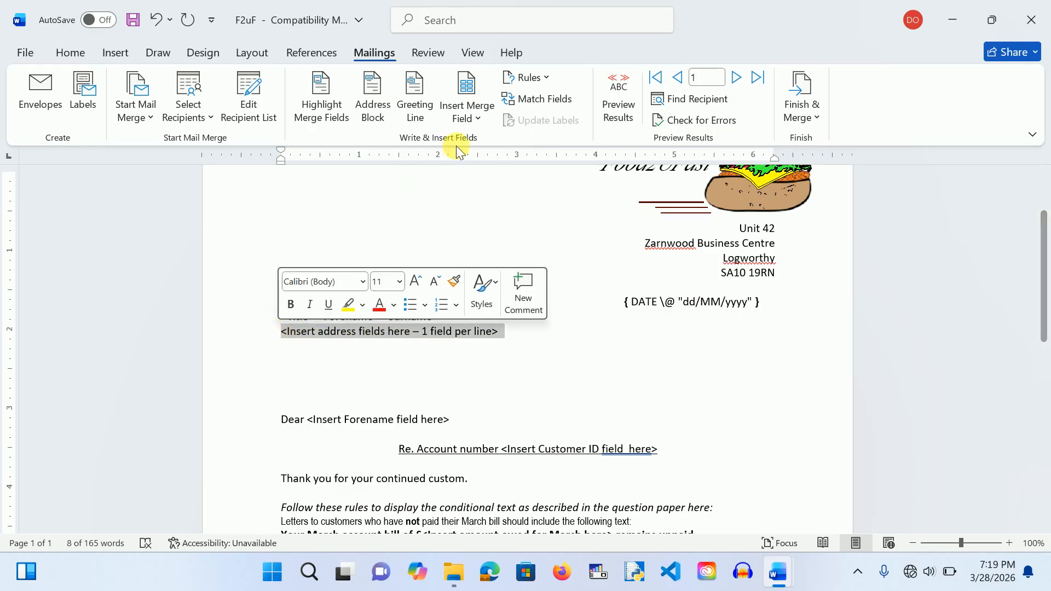
{"action": "left_click", "coordinate": [478, 121]}
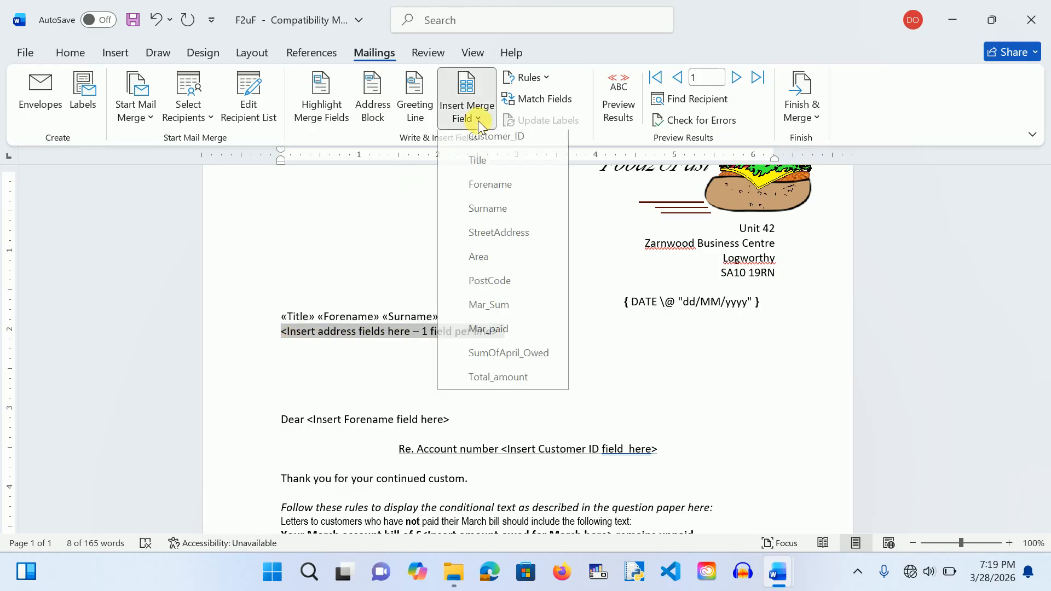
{"action": "left_click", "coordinate": [494, 241]}
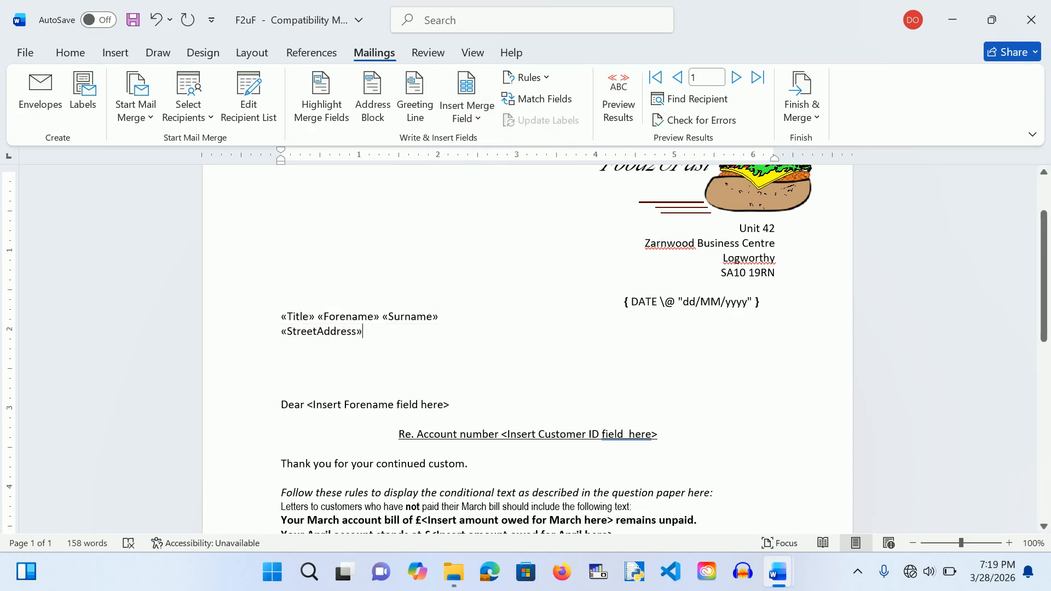
{"action": "key", "text": "Return"}
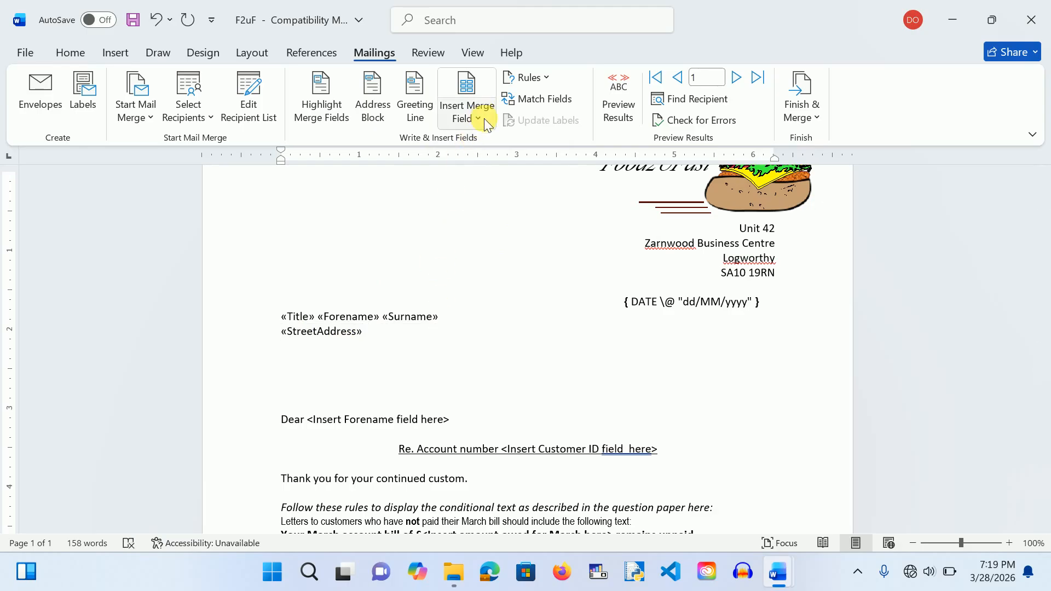
{"action": "left_click", "coordinate": [484, 118]}
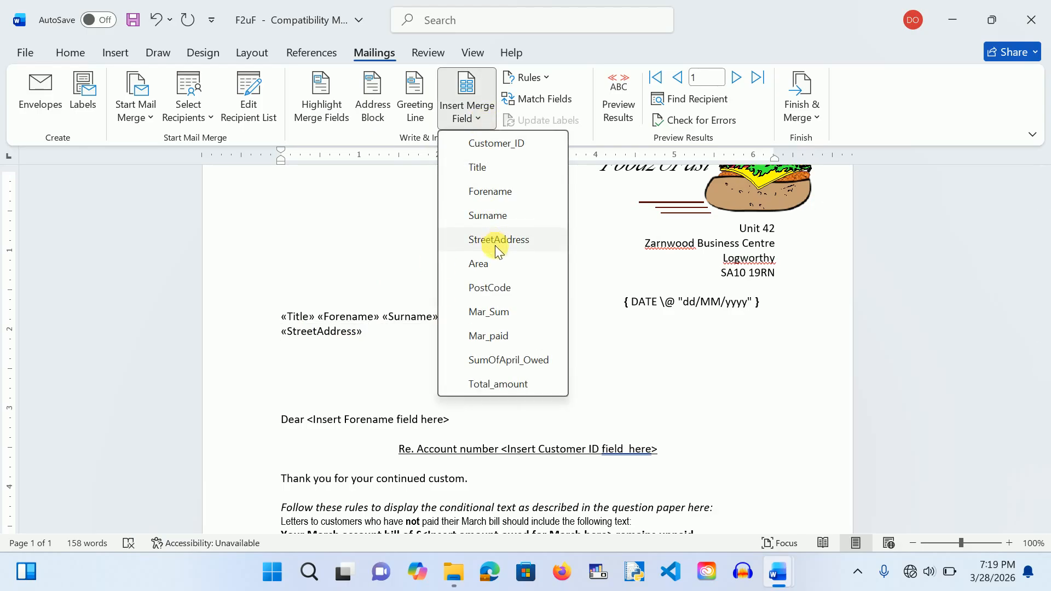
{"action": "left_click", "coordinate": [491, 265]}
{"action": "key", "text": "Return"}
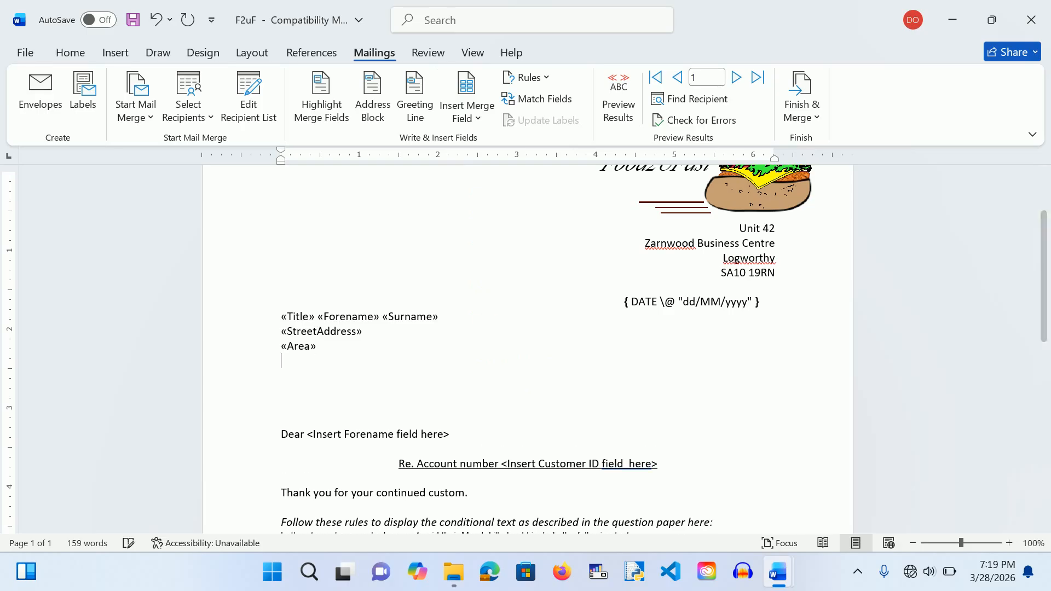
{"action": "left_click", "coordinate": [478, 118]}
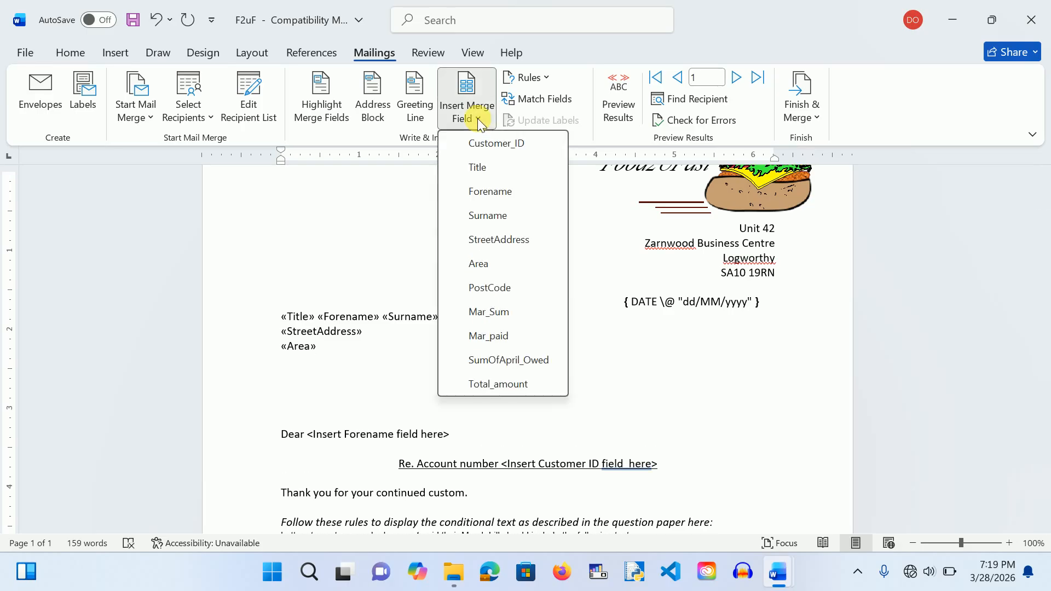
{"action": "left_click", "coordinate": [500, 289]}
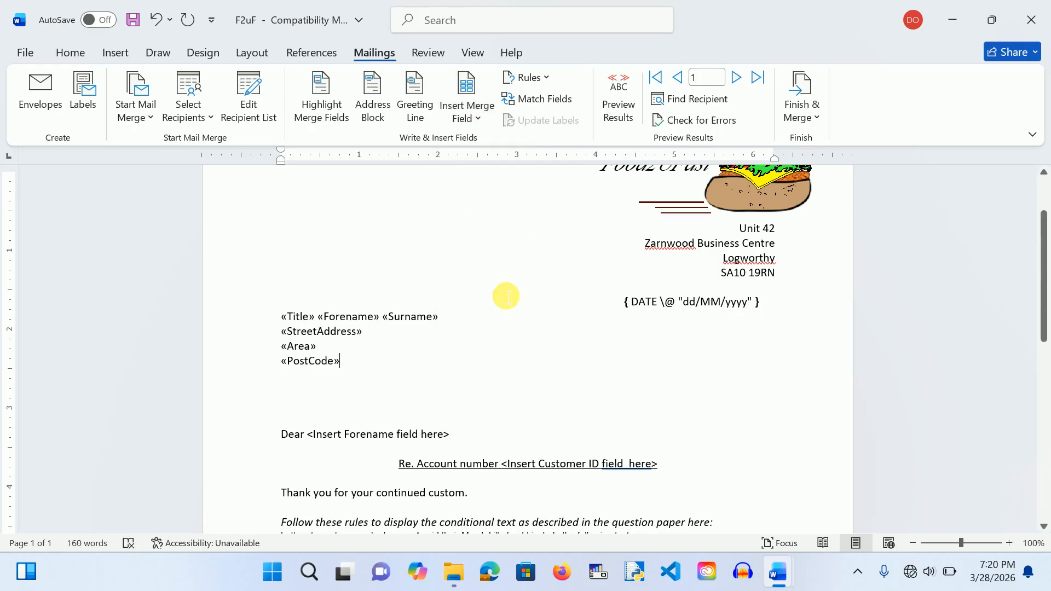
{"action": "key", "text": "Return"}
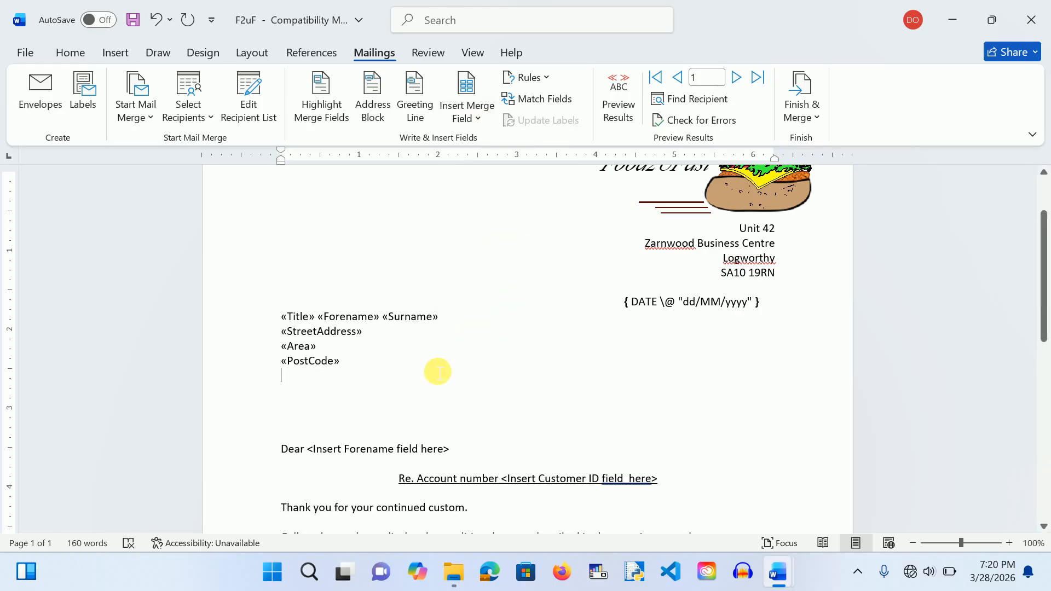
{"action": "scroll", "coordinate": [438, 372], "scroll_direction": "down", "scroll_amount": 2}
{"action": "left_click", "coordinate": [346, 375]}
{"action": "key", "text": "BackSpace"}
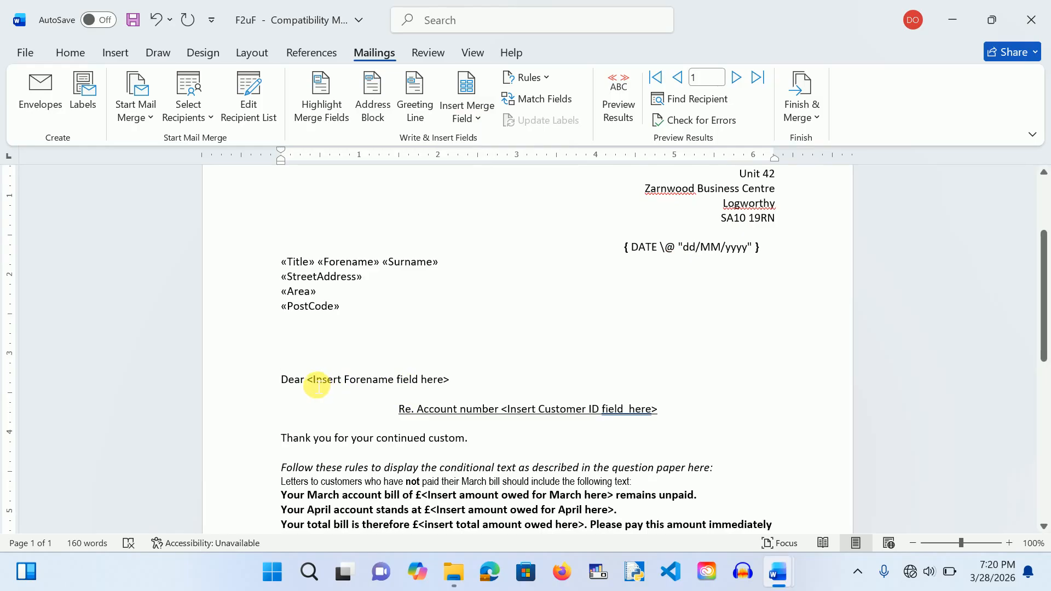
Step: Replace the placeholder after Dear with «Forename» and the Re. line's ID placeholder with «Customer_ID»
{"action": "left_click_drag", "start_coordinate": [321, 381], "coordinate": [461, 379]}
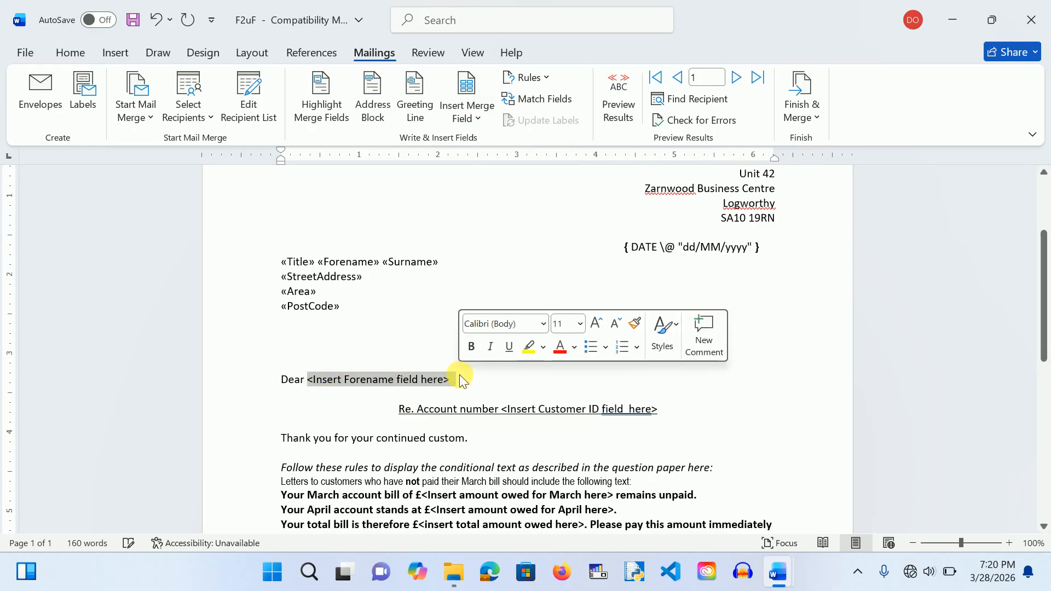
{"action": "left_click", "coordinate": [473, 116]}
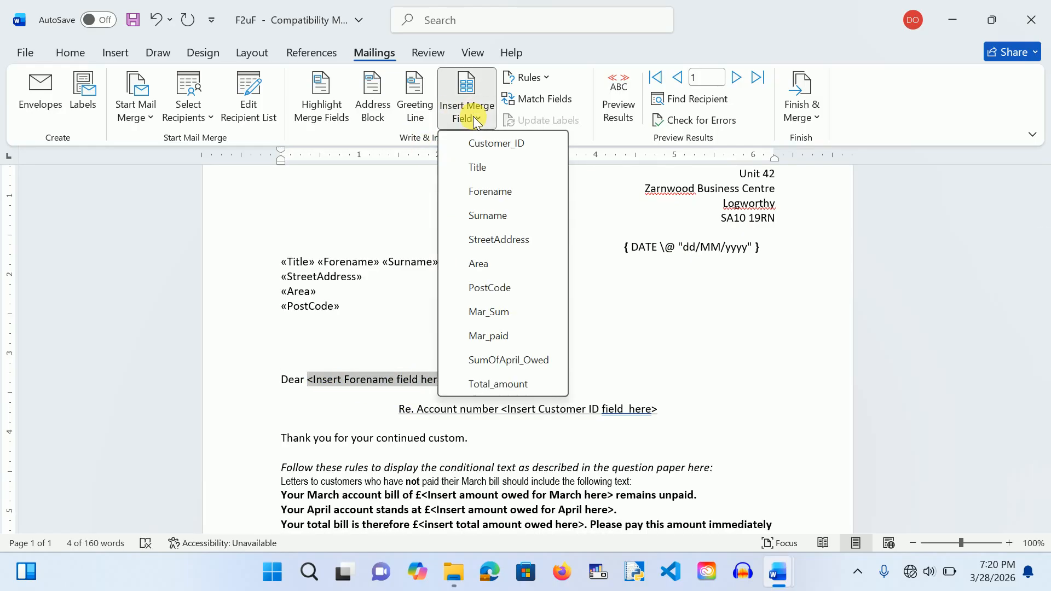
{"action": "left_click", "coordinate": [506, 193]}
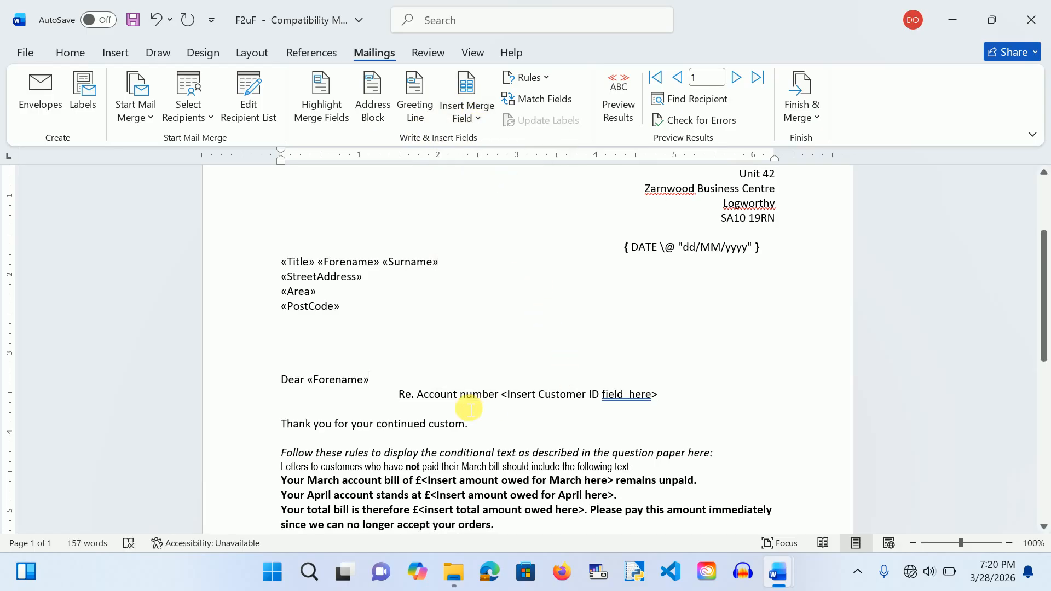
{"action": "left_click_drag", "start_coordinate": [509, 401], "coordinate": [667, 404]}
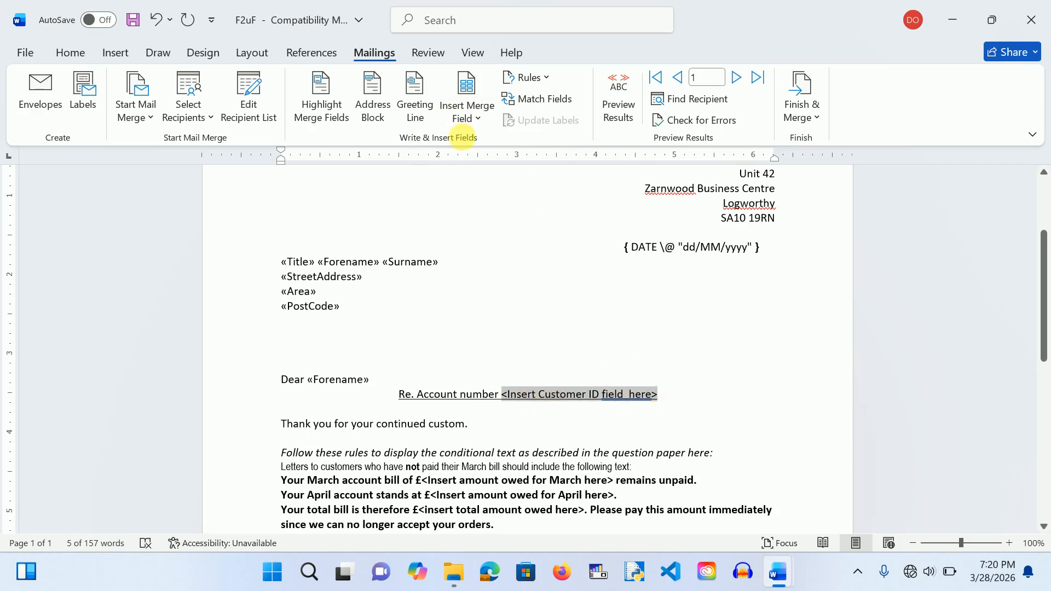
{"action": "left_click", "coordinate": [477, 118]}
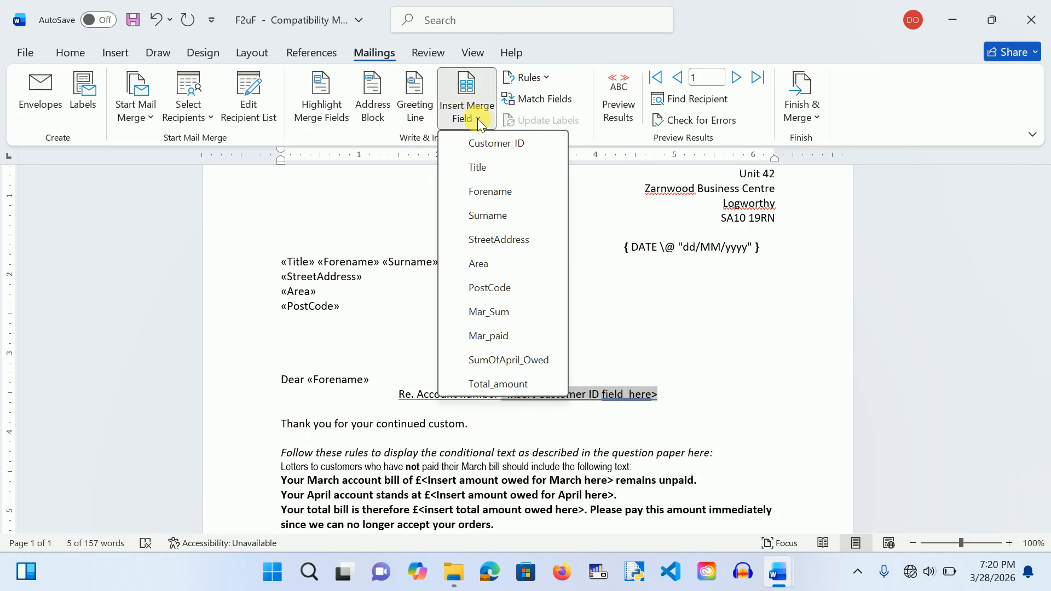
{"action": "left_click", "coordinate": [491, 145]}
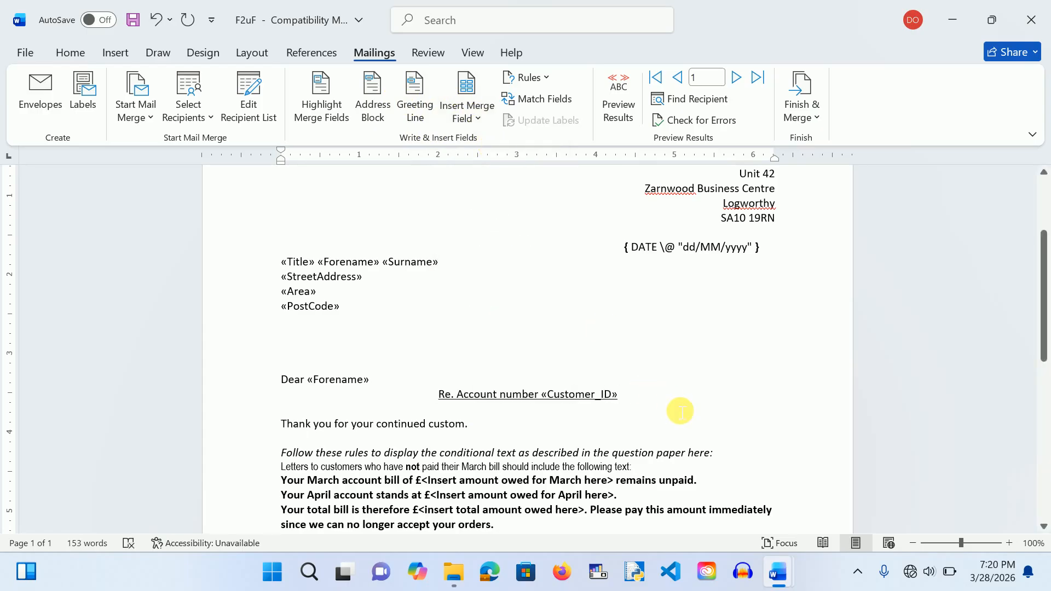
{"action": "scroll", "coordinate": [681, 411], "scroll_direction": "down", "scroll_amount": 3}
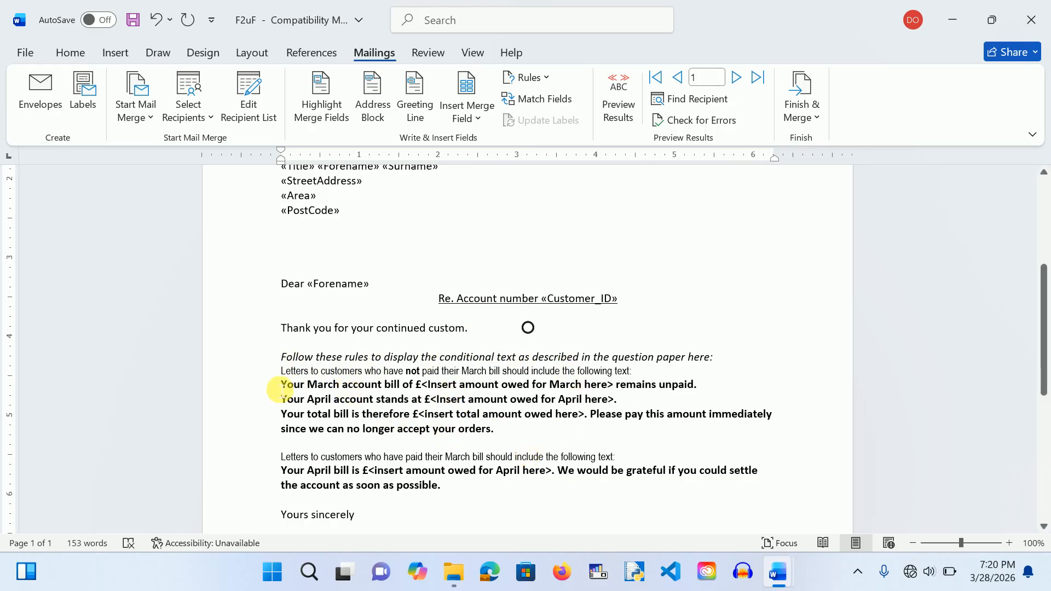
Step: Add an If...Then...Else rule that shows the three bold paragraphs only when Mar_paid equals U
{"action": "left_click_drag", "start_coordinate": [282, 390], "coordinate": [534, 441]}
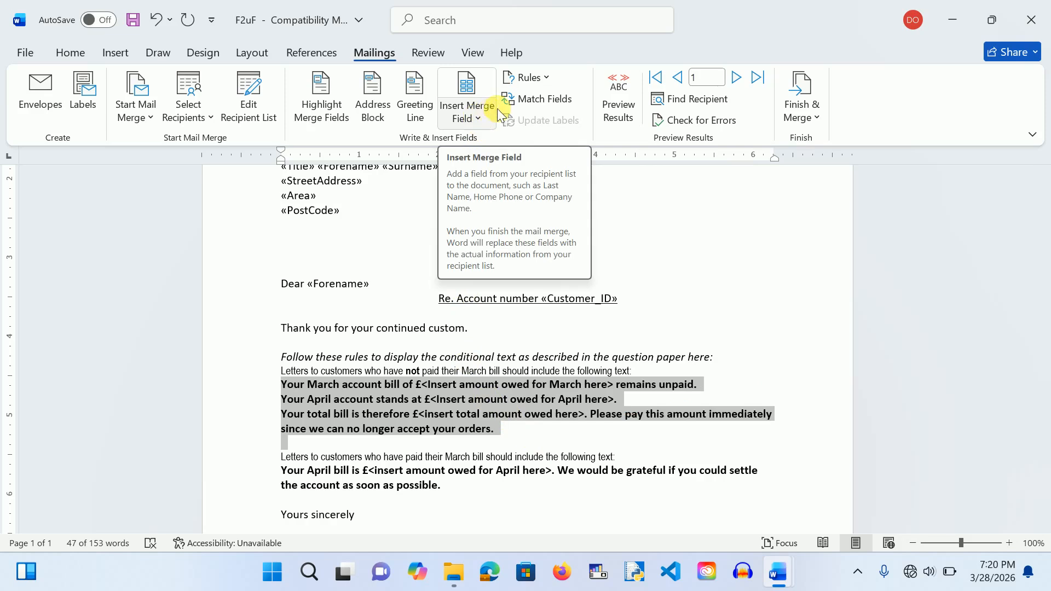
{"action": "left_click", "coordinate": [548, 81]}
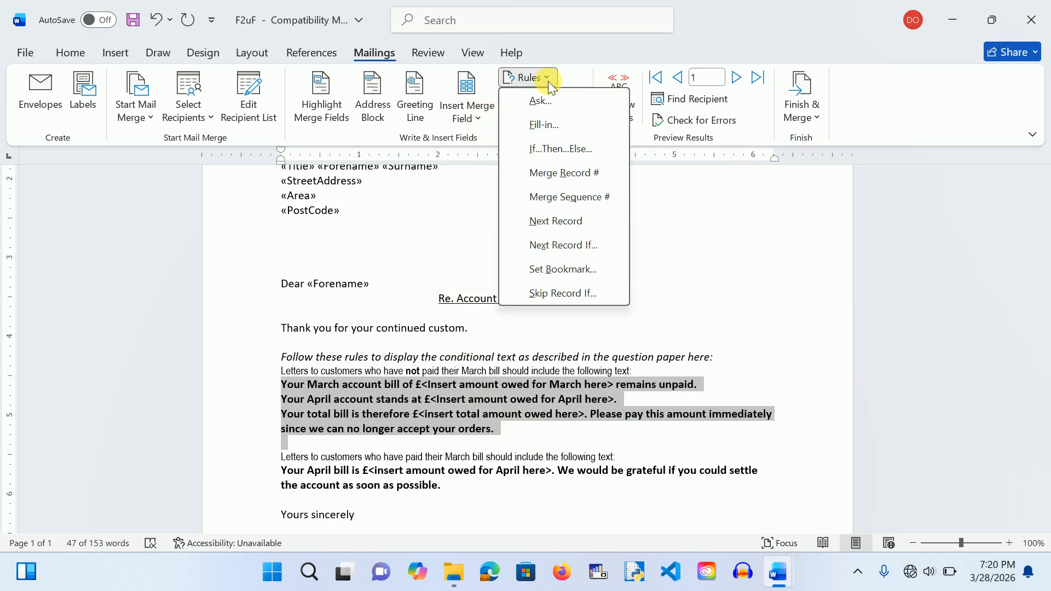
{"action": "left_click", "coordinate": [549, 148]}
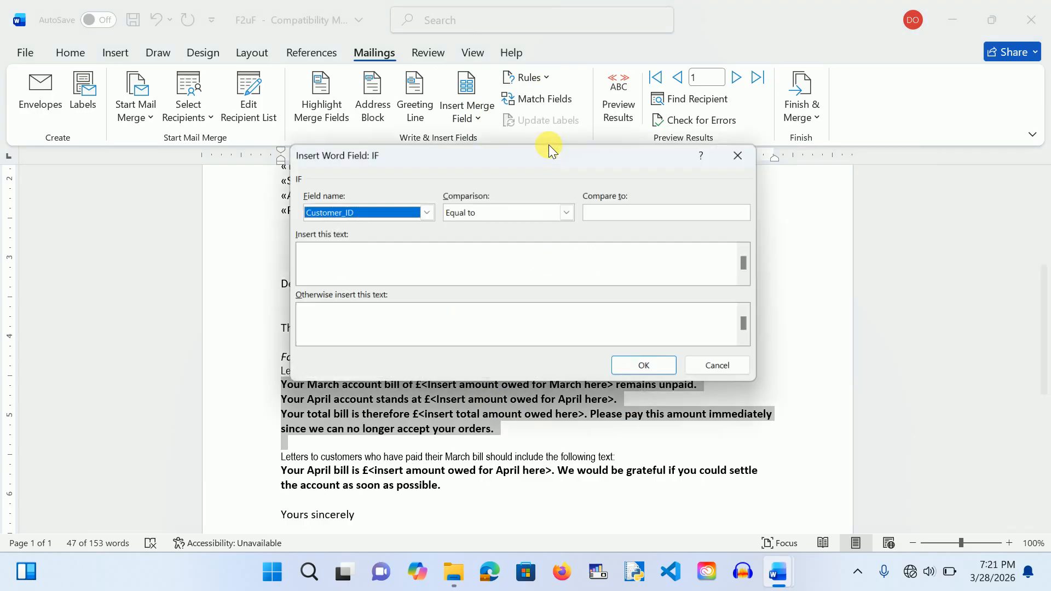
{"action": "left_click", "coordinate": [353, 273]}
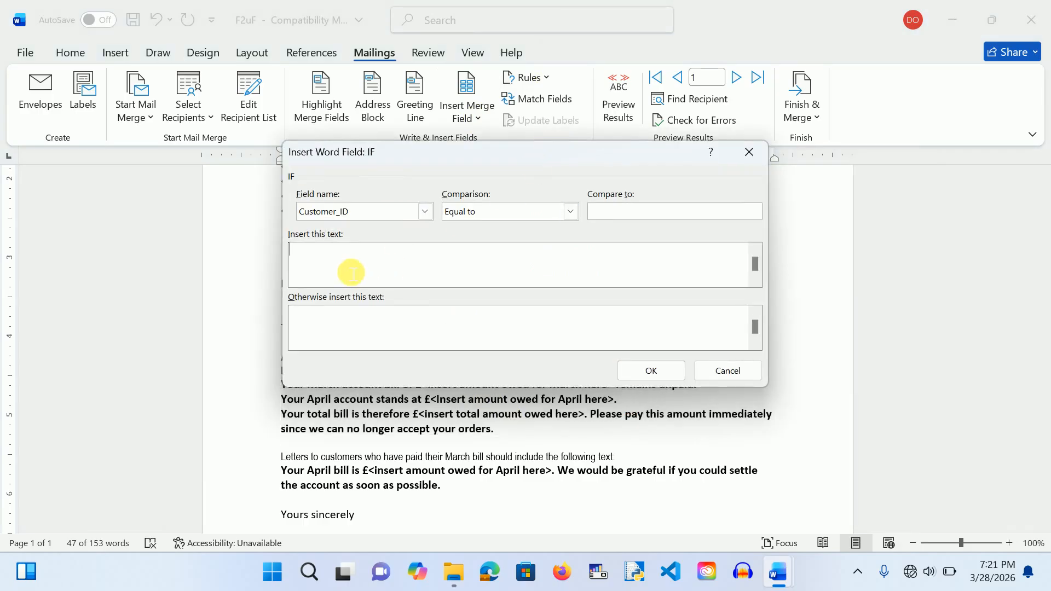
{"action": "type", "text": "Your March account bill of £<insert amount owed for March here> remains unpaid. Your April account stands at £<Insert amount owed for April here>. Your total bill is therefore £<insert total amount owed here>. Please pay this amount immediately since we can no longer accept your orders."}
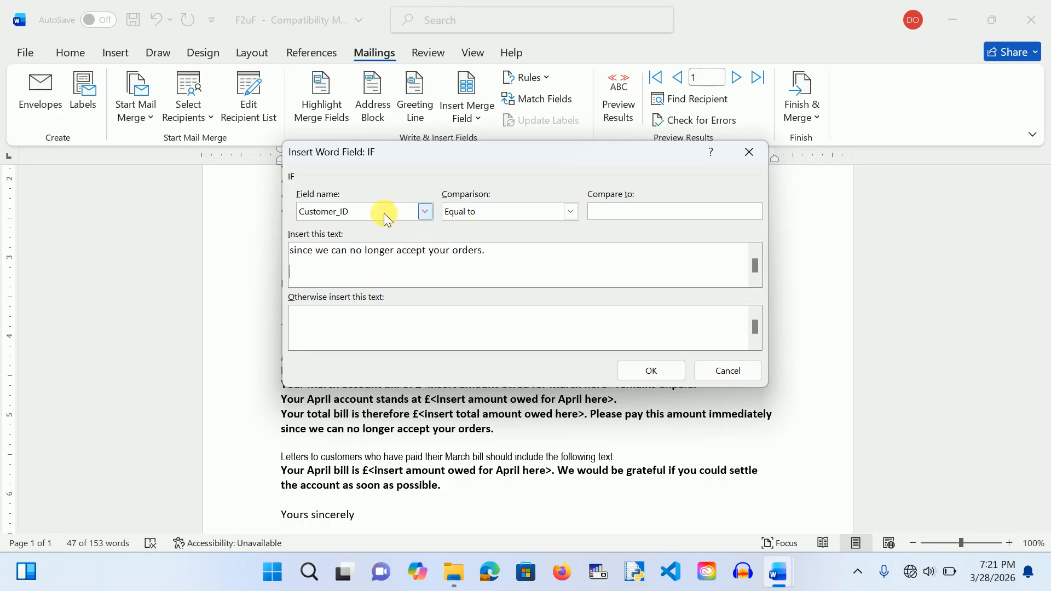
{"action": "left_click", "coordinate": [422, 211]}
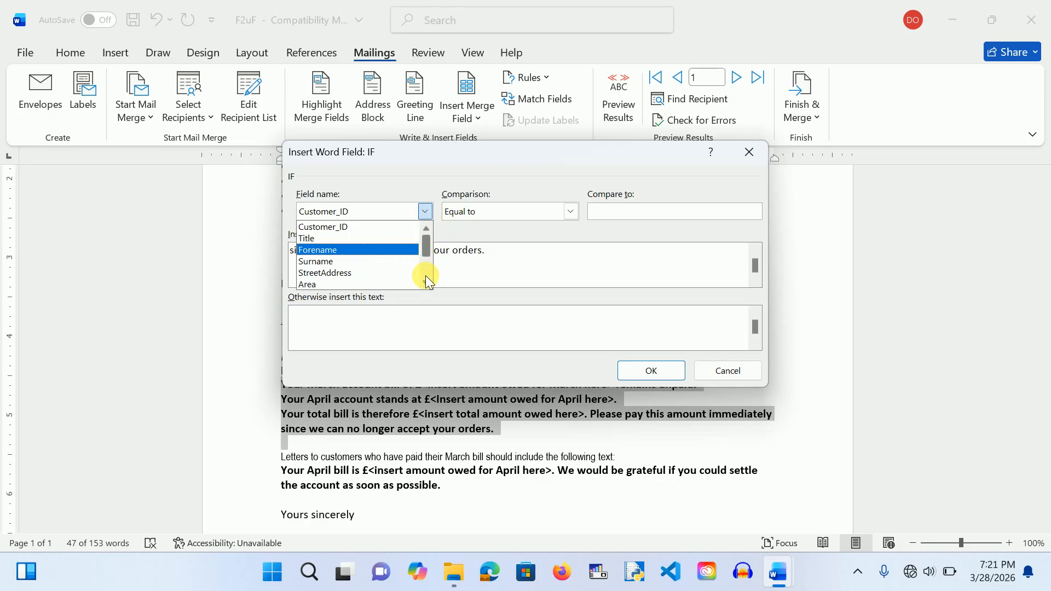
{"action": "scroll", "coordinate": [426, 275], "scroll_direction": "down", "scroll_amount": 5}
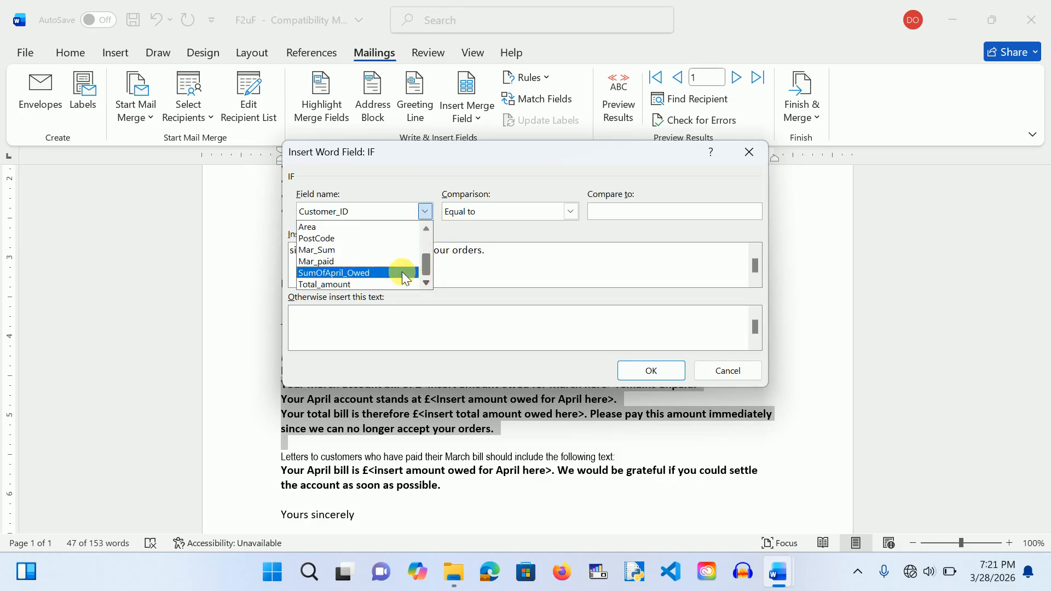
{"action": "left_click", "coordinate": [377, 261]}
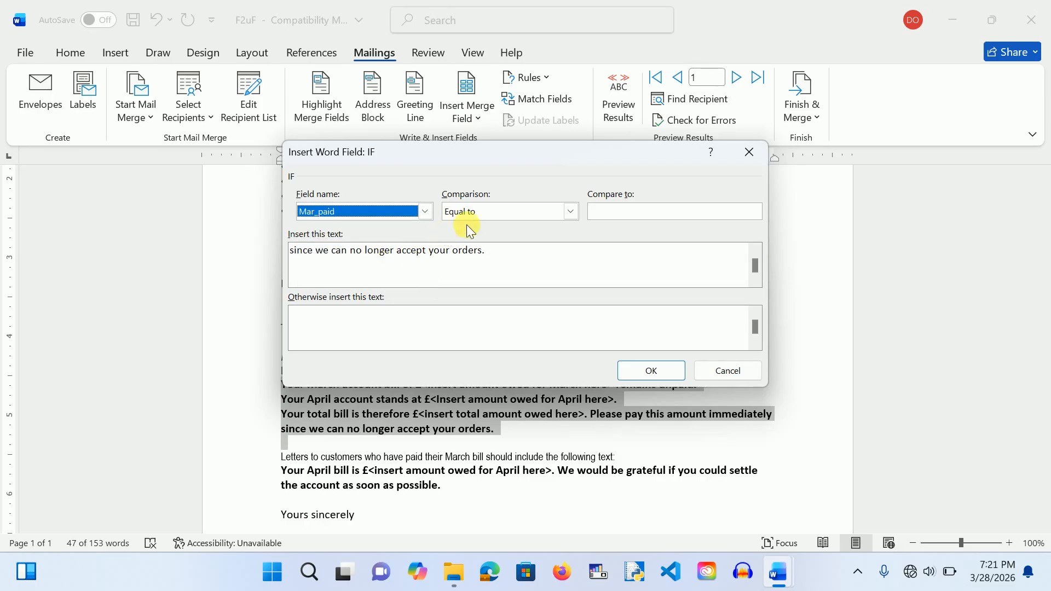
{"action": "left_click", "coordinate": [617, 220]}
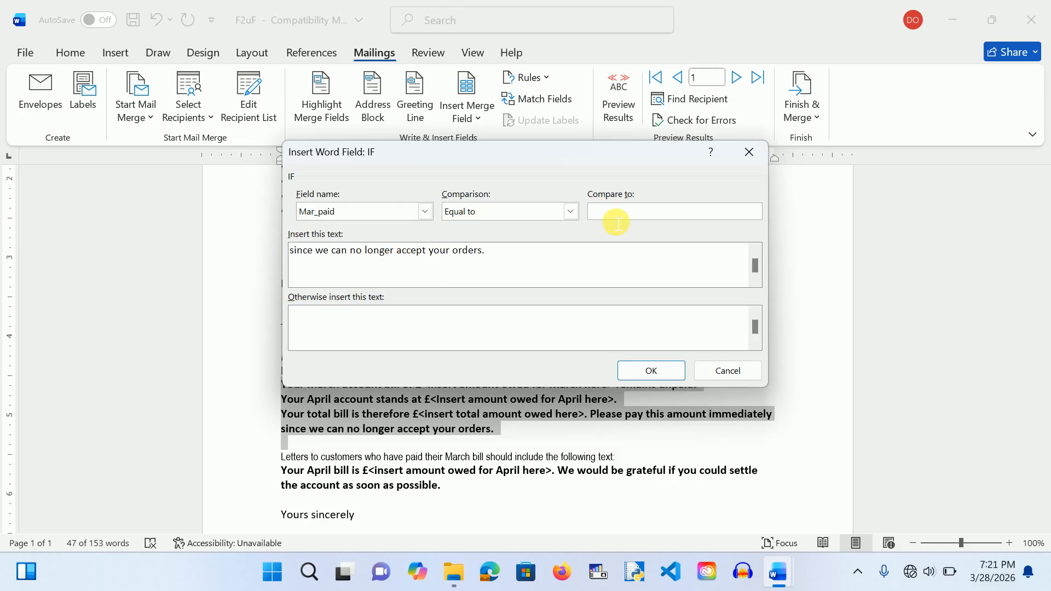
{"action": "type", "text": "U"}
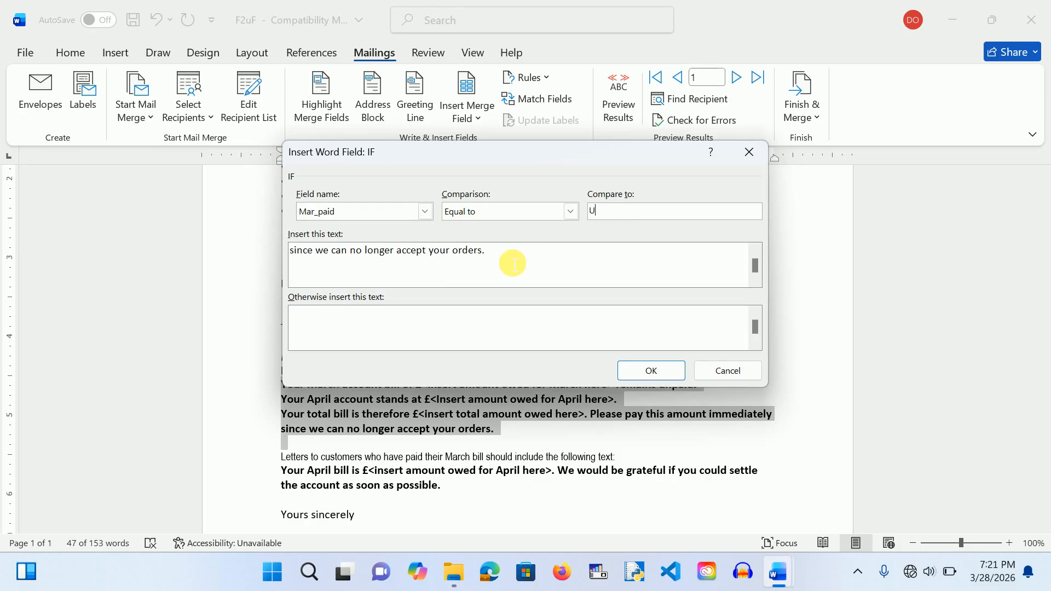
{"action": "left_click", "coordinate": [649, 372]}
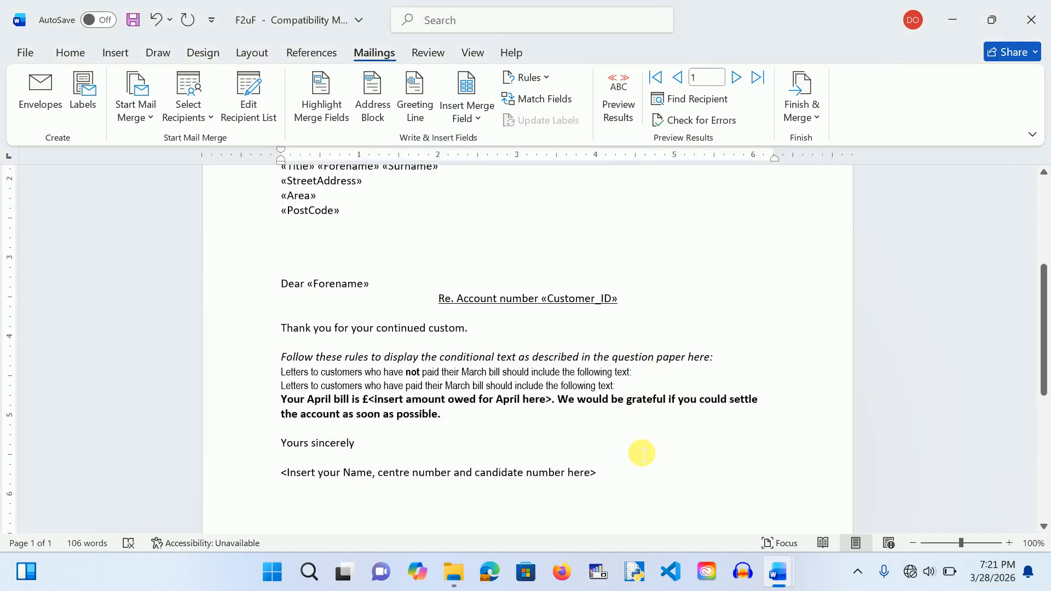
Step: Show field codes and delete the italic conditional-text instruction lines above the IF field
{"action": "key", "text": "ctrl+a"}
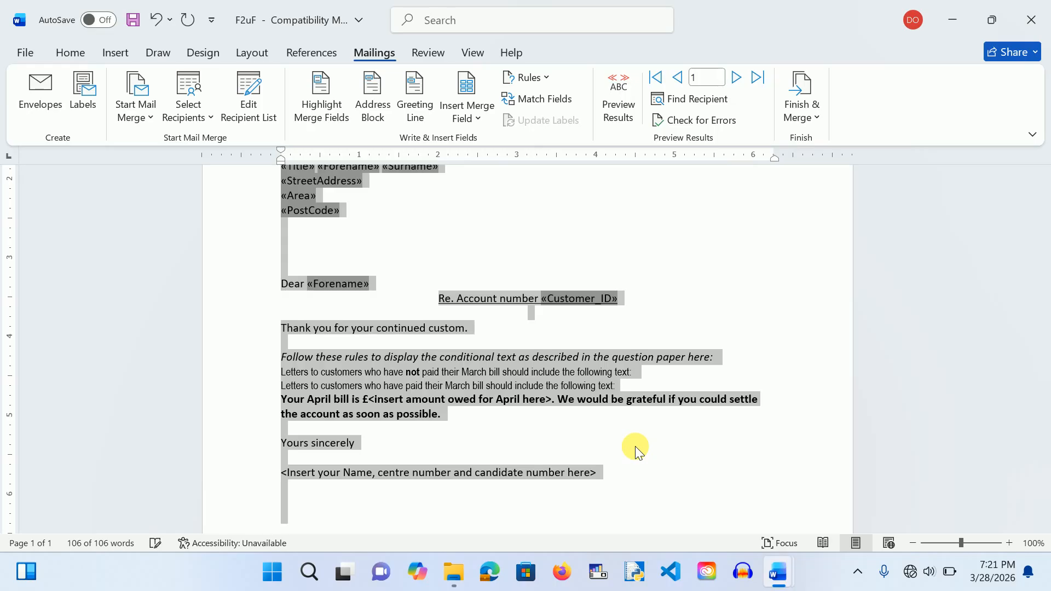
{"action": "key", "text": "alt+F9"}
{"action": "key", "text": "ctrl+a"}
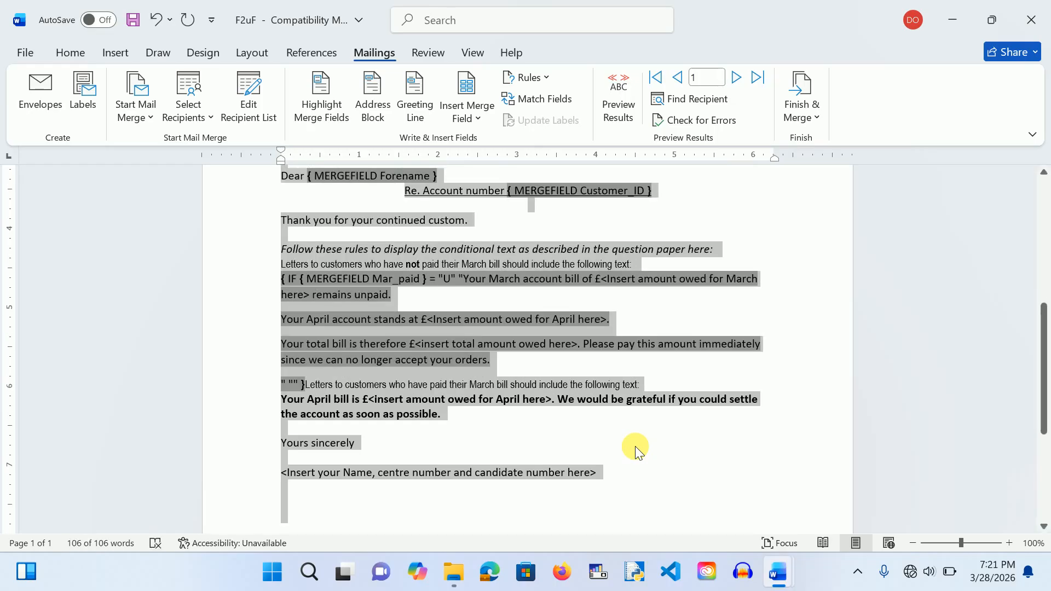
{"action": "left_click", "coordinate": [672, 452]}
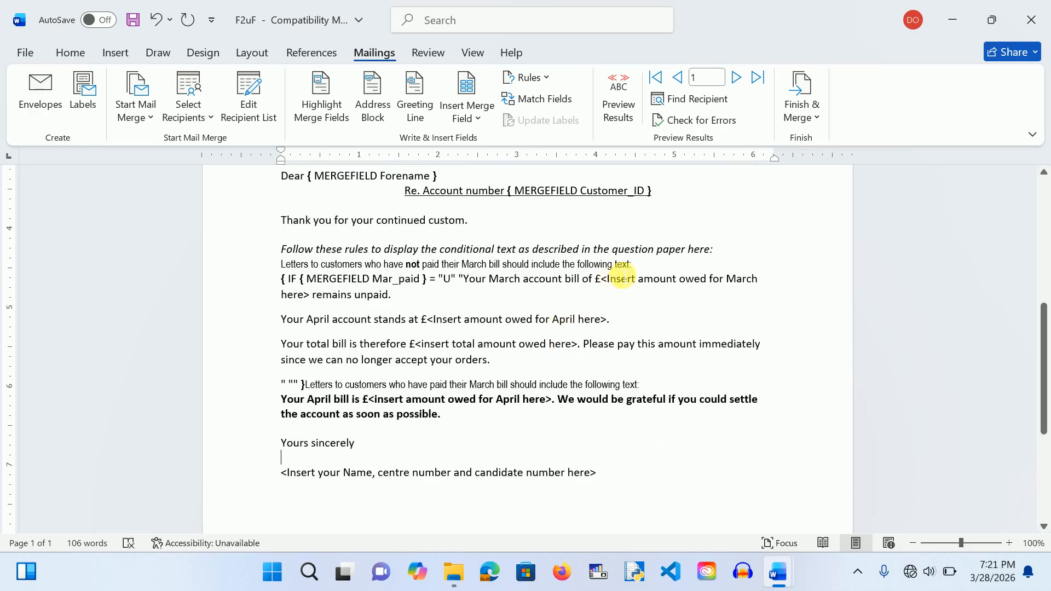
{"action": "left_click_drag", "start_coordinate": [643, 268], "coordinate": [353, 248]}
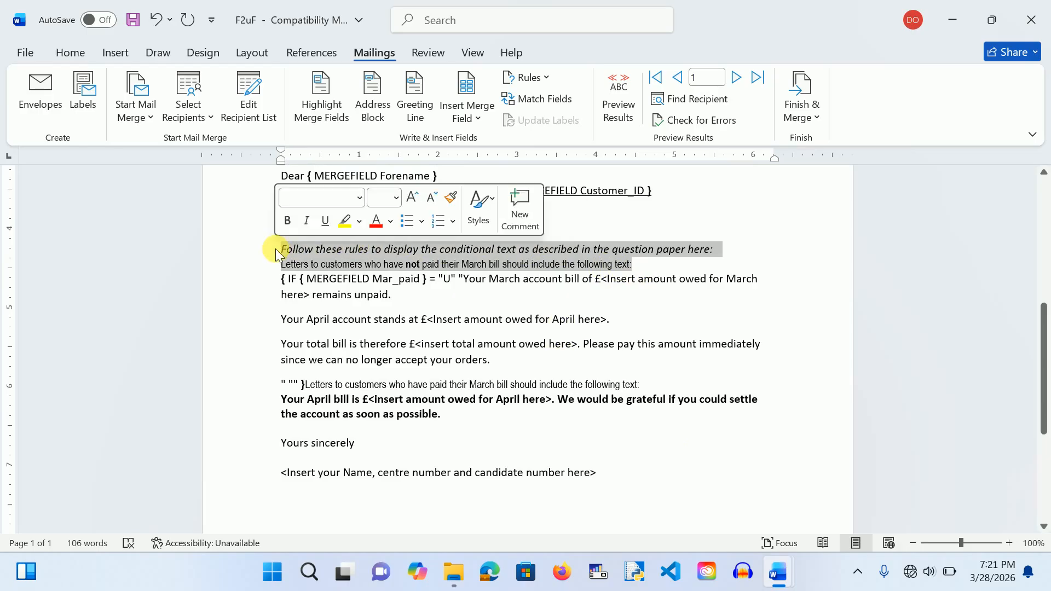
{"action": "key", "text": "Delete"}
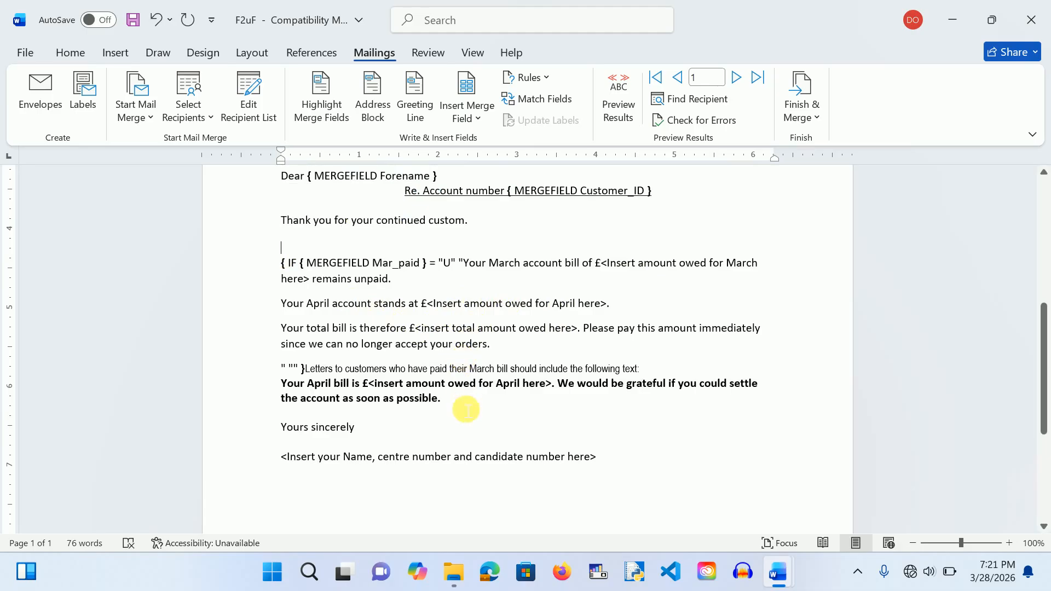
Step: Remove the bold formatting from the April bill paragraph
{"action": "left_click_drag", "start_coordinate": [286, 392], "coordinate": [457, 401]}
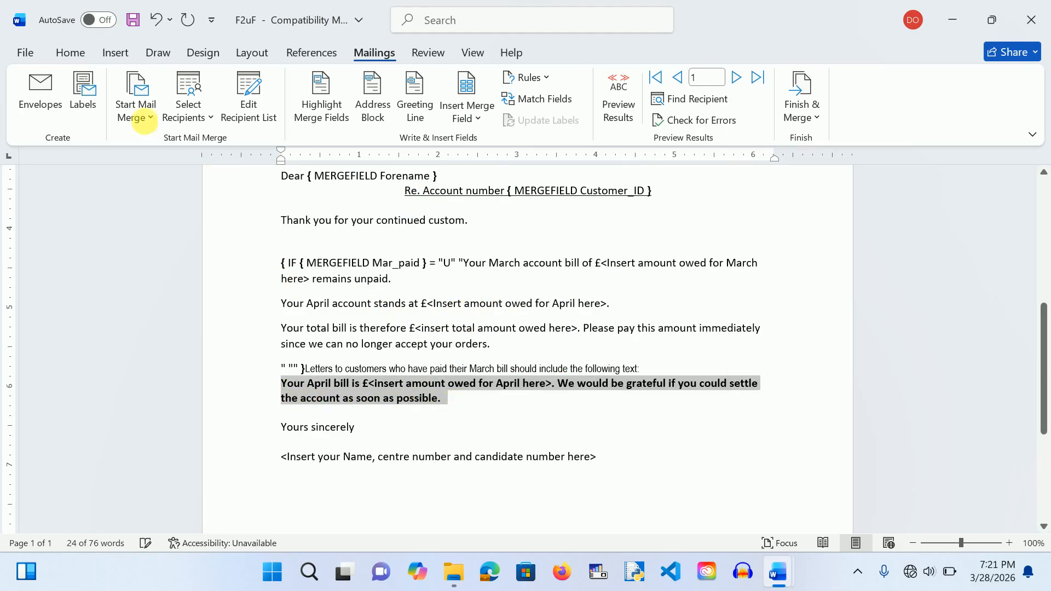
{"action": "left_click", "coordinate": [70, 54]}
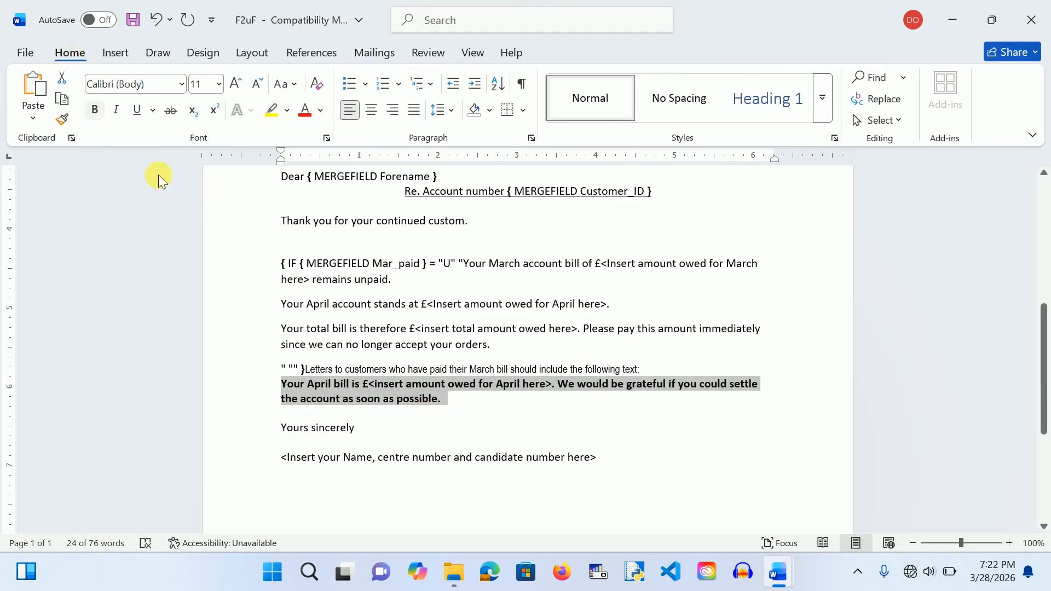
{"action": "left_click", "coordinate": [95, 109]}
{"action": "left_click", "coordinate": [94, 110]}
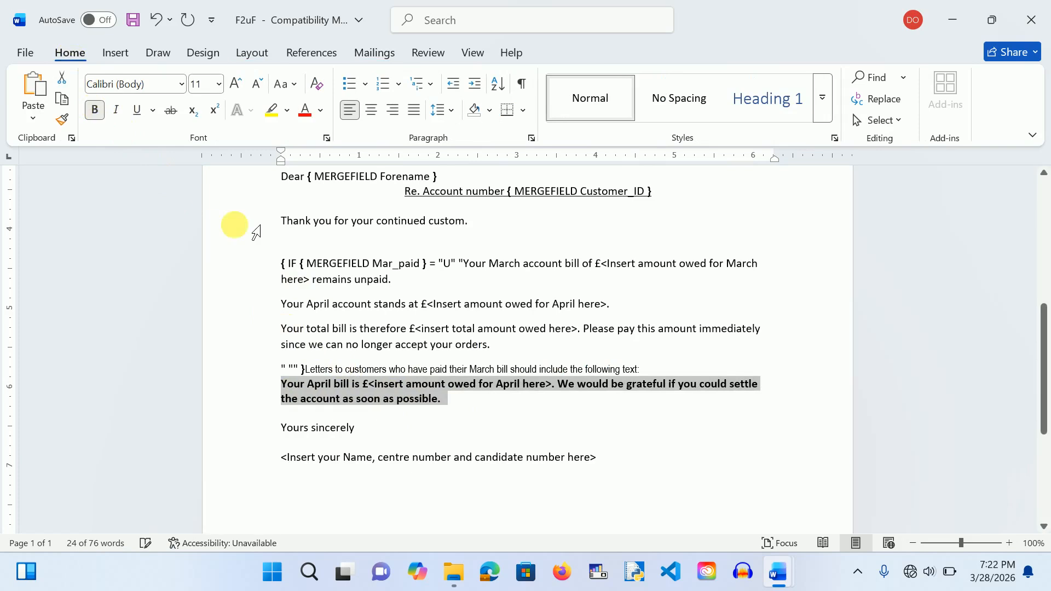
{"action": "left_click", "coordinate": [95, 110]}
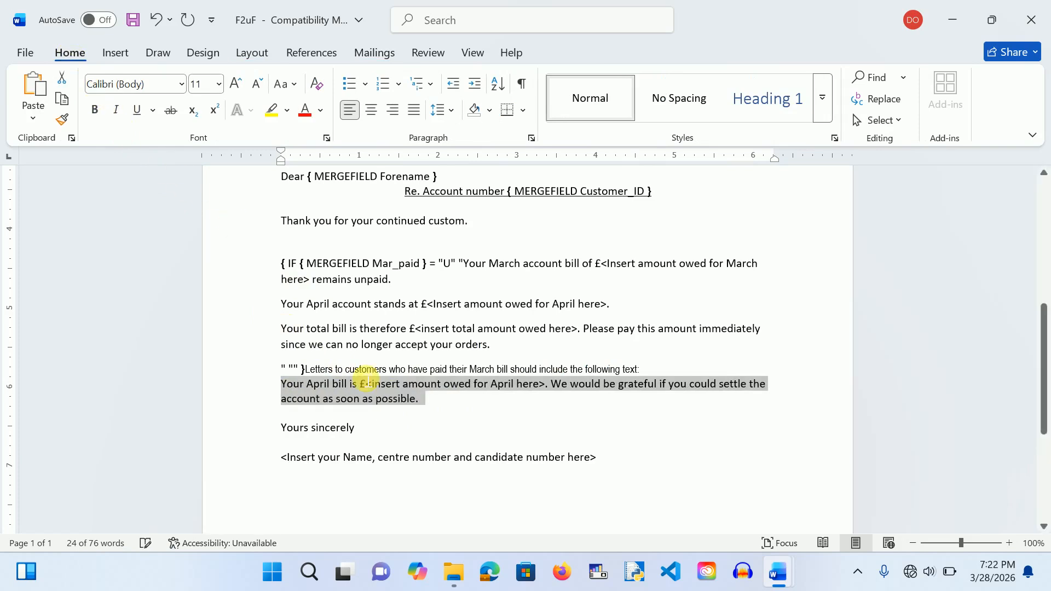
{"action": "left_click", "coordinate": [447, 419]}
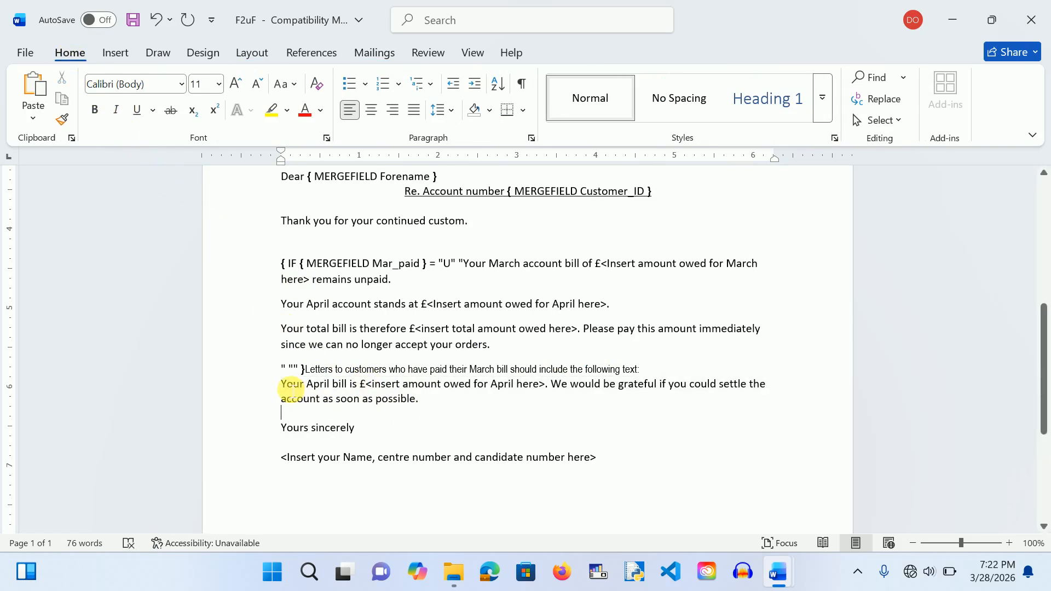
{"action": "left_click", "coordinate": [362, 54]}
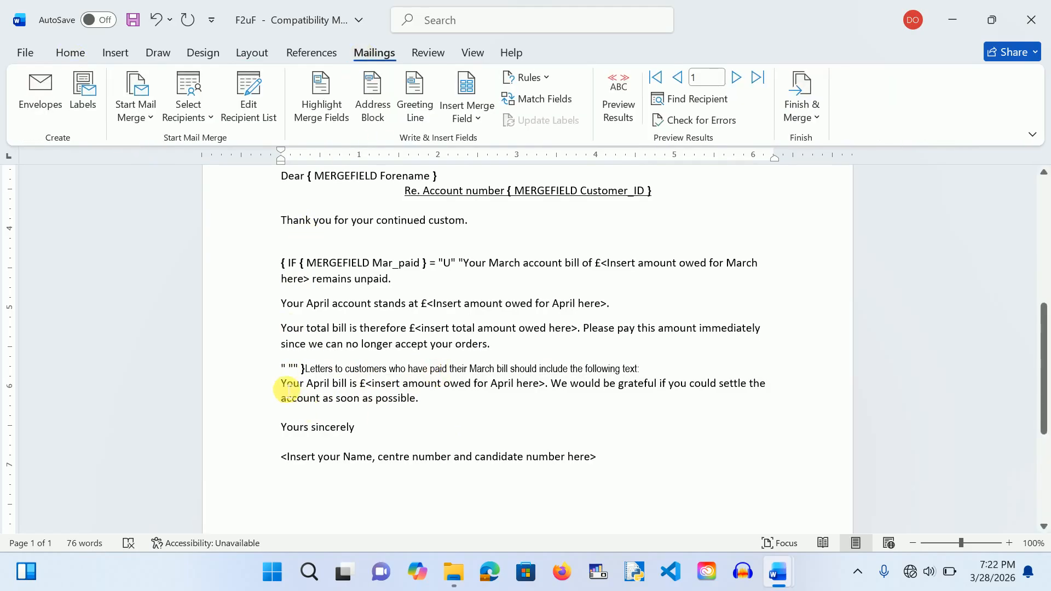
Step: Paste the April bill paragraph into the IF field's empty quotes and delete the instruction line and original
{"action": "left_click_drag", "start_coordinate": [281, 390], "coordinate": [438, 402]}
{"action": "key", "text": "ctrl+c"}
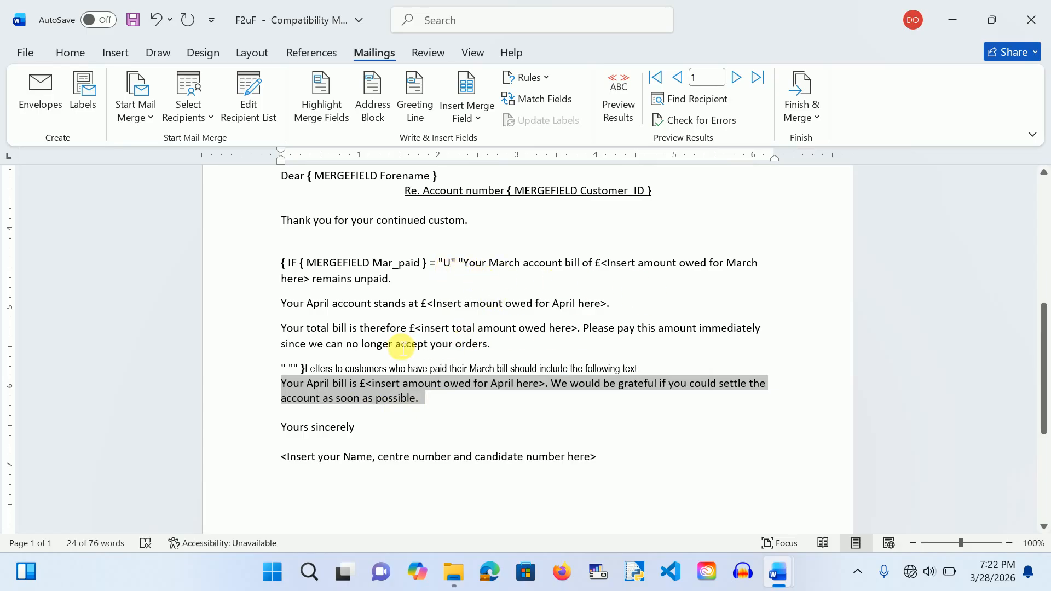
{"action": "left_click", "coordinate": [301, 374]}
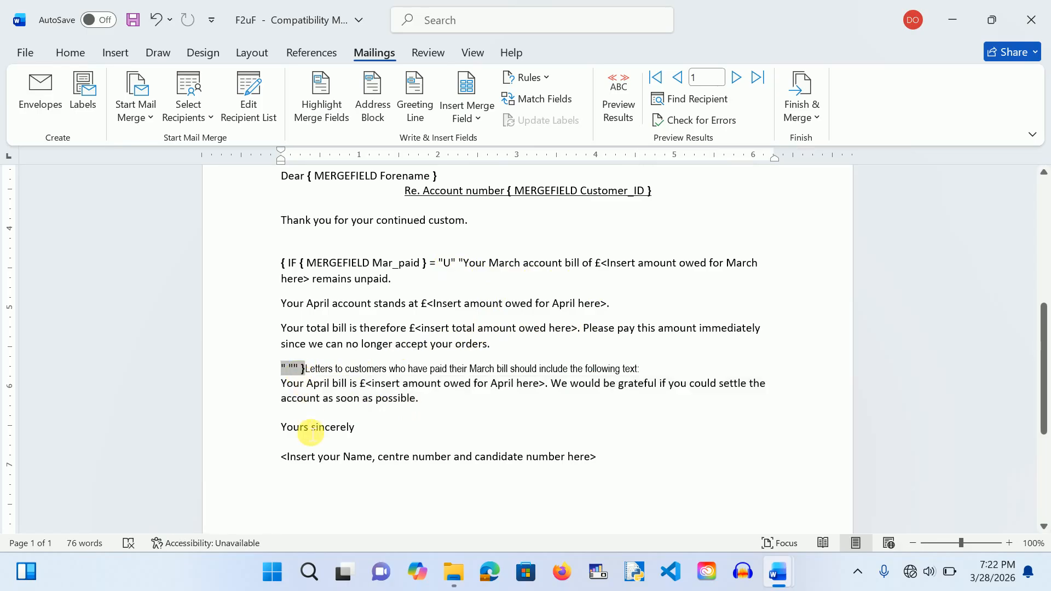
{"action": "key", "text": "ctrl+v"}
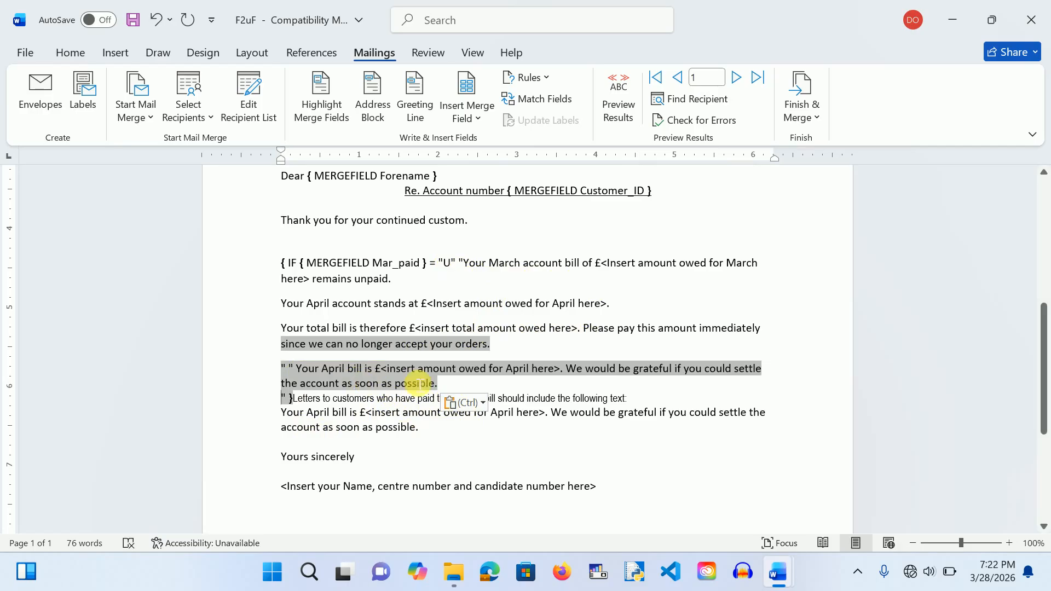
{"action": "left_click", "coordinate": [302, 404]}
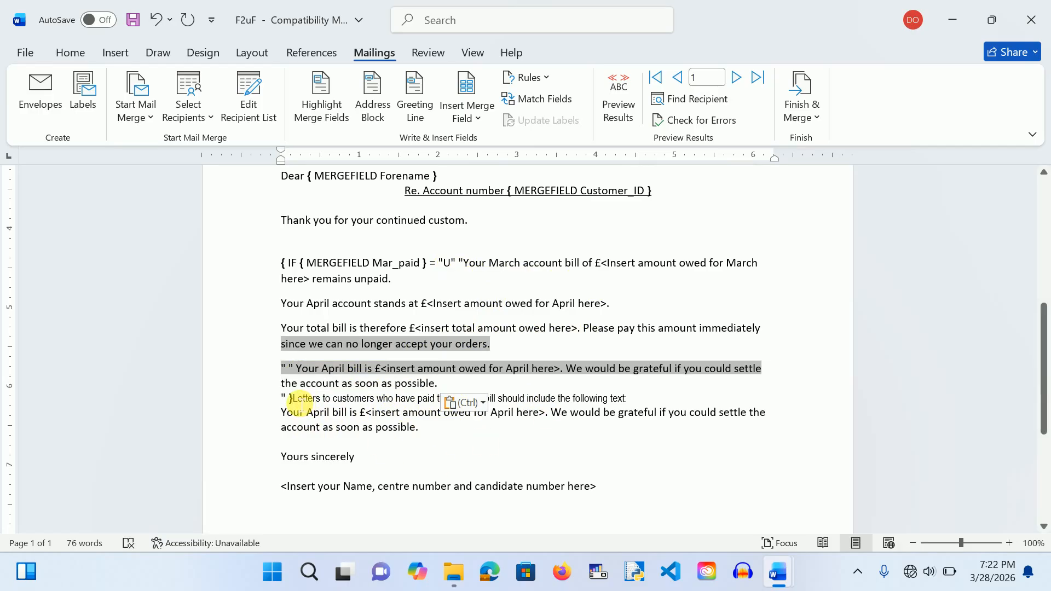
{"action": "left_click_drag", "start_coordinate": [298, 399], "coordinate": [423, 438]}
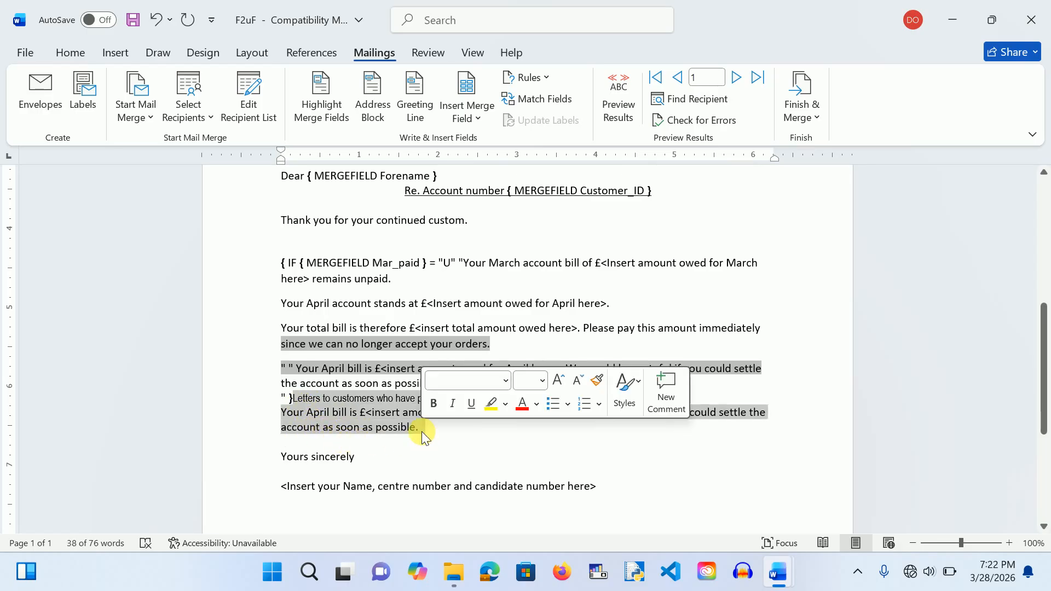
{"action": "key", "text": "Delete"}
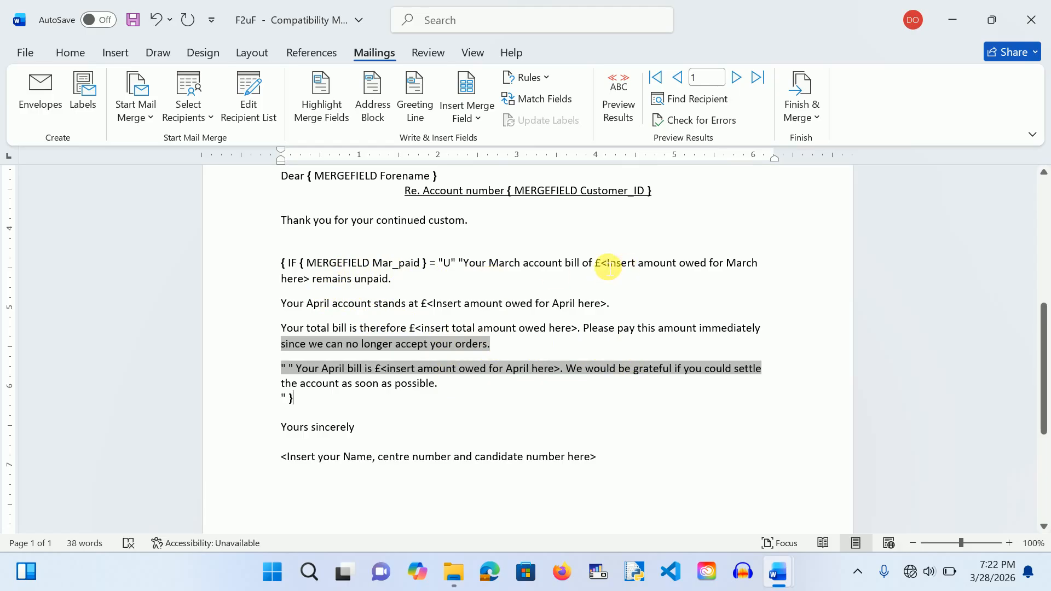
Step: Replace the March amount placeholder with the Mar_Sum merge field
{"action": "mouse_move", "coordinate": [602, 267]}
{"action": "left_mouse_down"}
{"action": "mouse_move", "coordinate": [621, 274]}
{"action": "mouse_move", "coordinate": [320, 284]}
{"action": "left_mouse_up"}
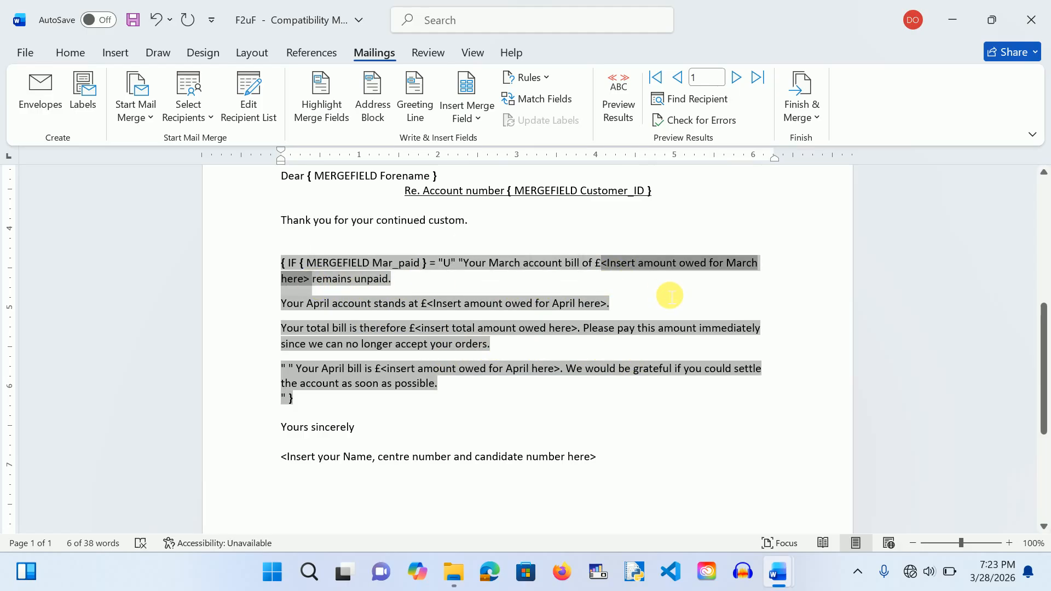
{"action": "left_click", "coordinate": [482, 114]}
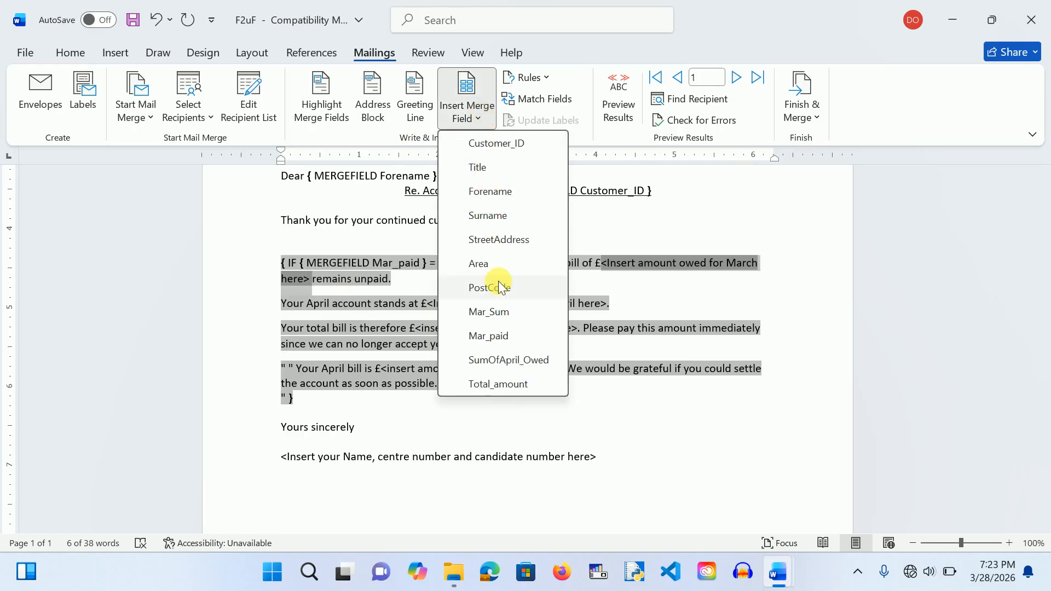
{"action": "left_click", "coordinate": [500, 315]}
{"action": "left_click", "coordinate": [506, 322]}
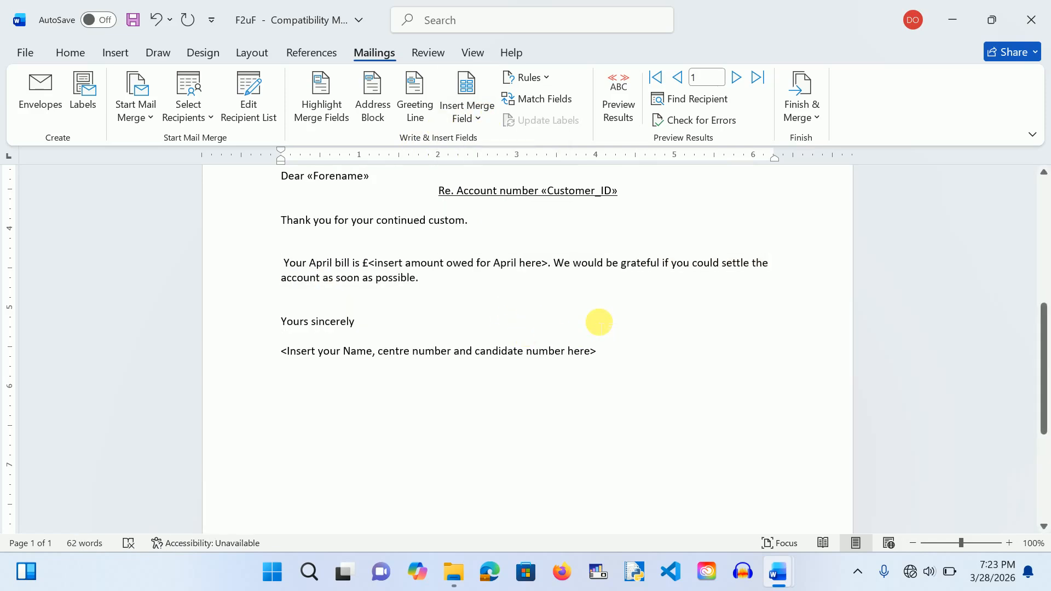
{"action": "key", "text": "ctrl+a"}
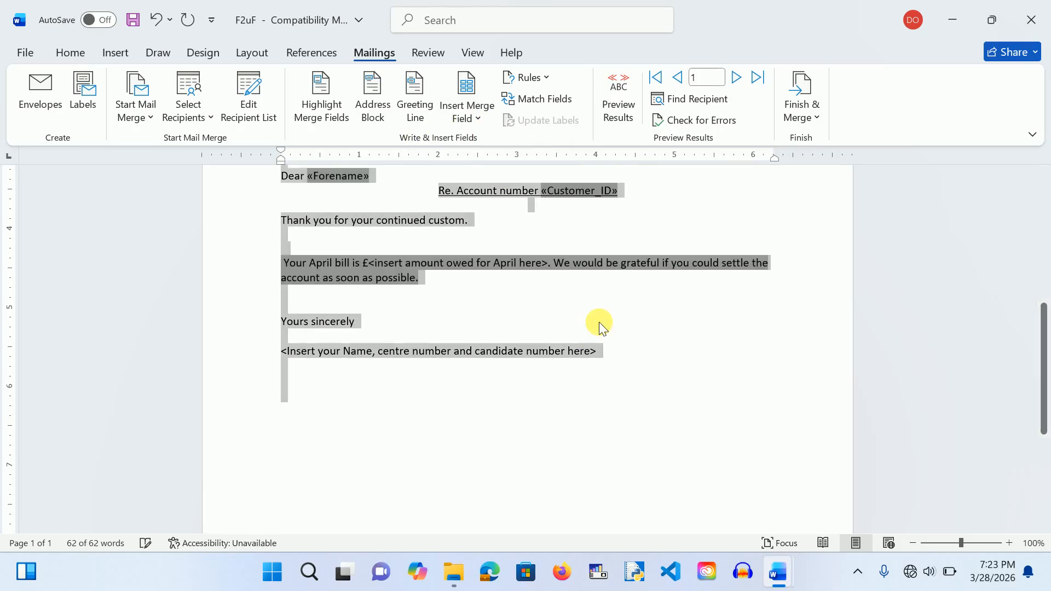
{"action": "key", "text": "shift+F9"}
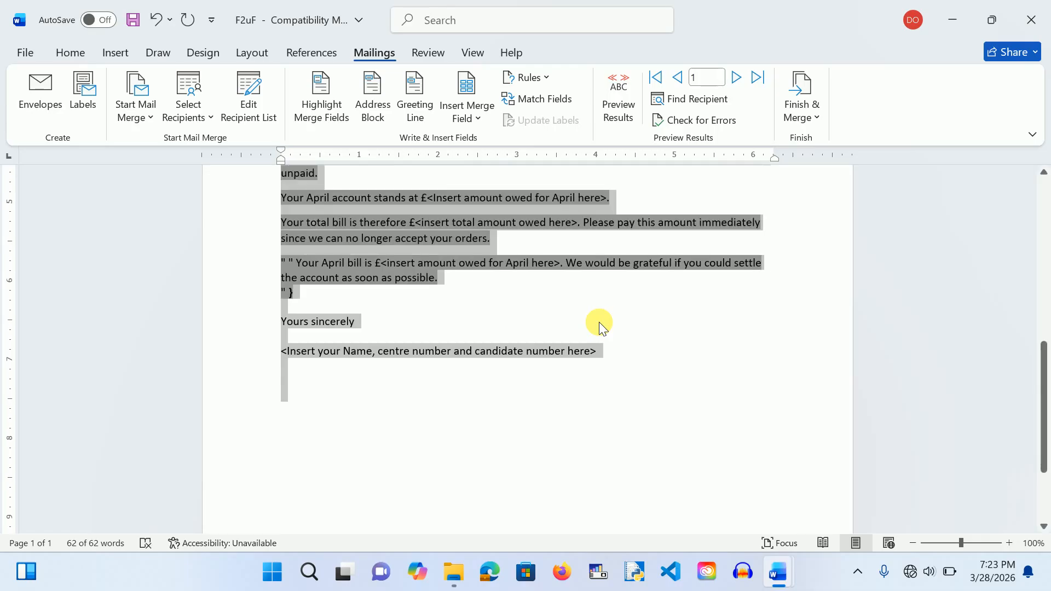
{"action": "left_click", "coordinate": [526, 309]}
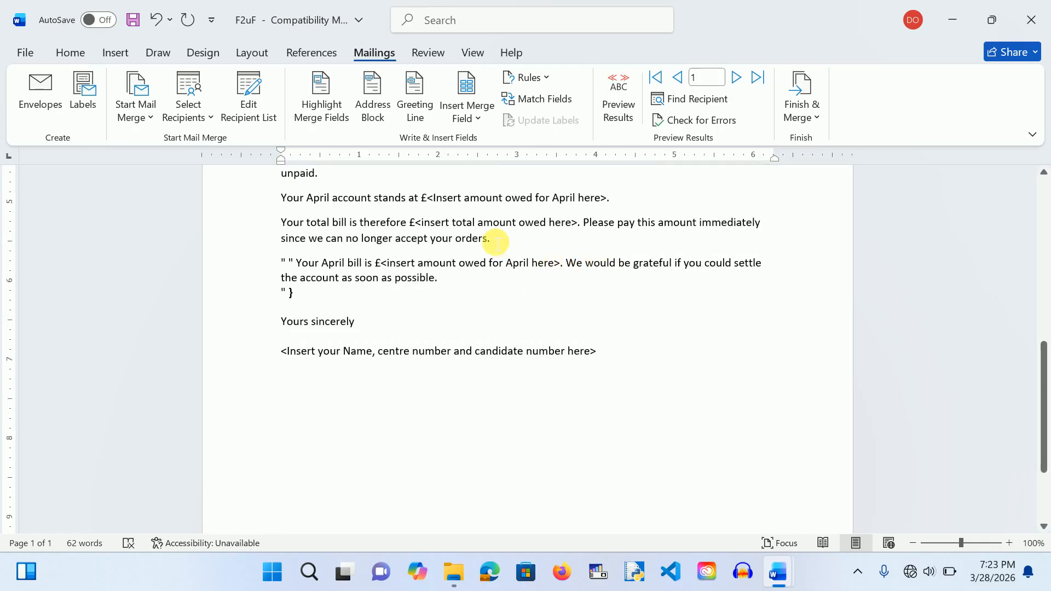
Step: Insert SumOfApril_Owed after the April £ sign and add a full stop after it
{"action": "scroll", "coordinate": [536, 287], "scroll_direction": "up", "scroll_amount": 2}
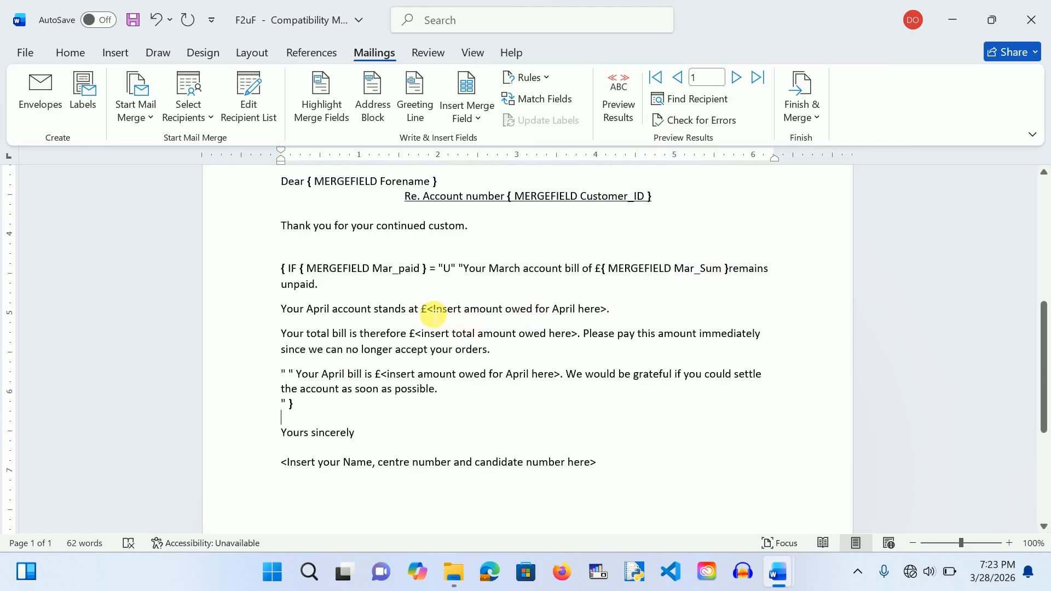
{"action": "left_click_drag", "start_coordinate": [430, 312], "coordinate": [616, 313]}
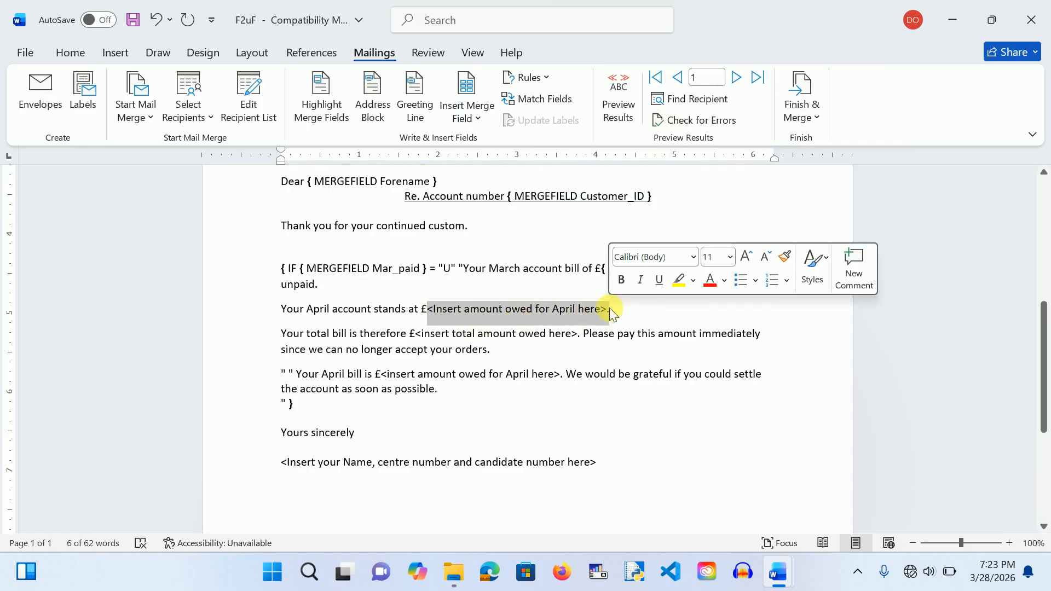
{"action": "left_click", "coordinate": [479, 116]}
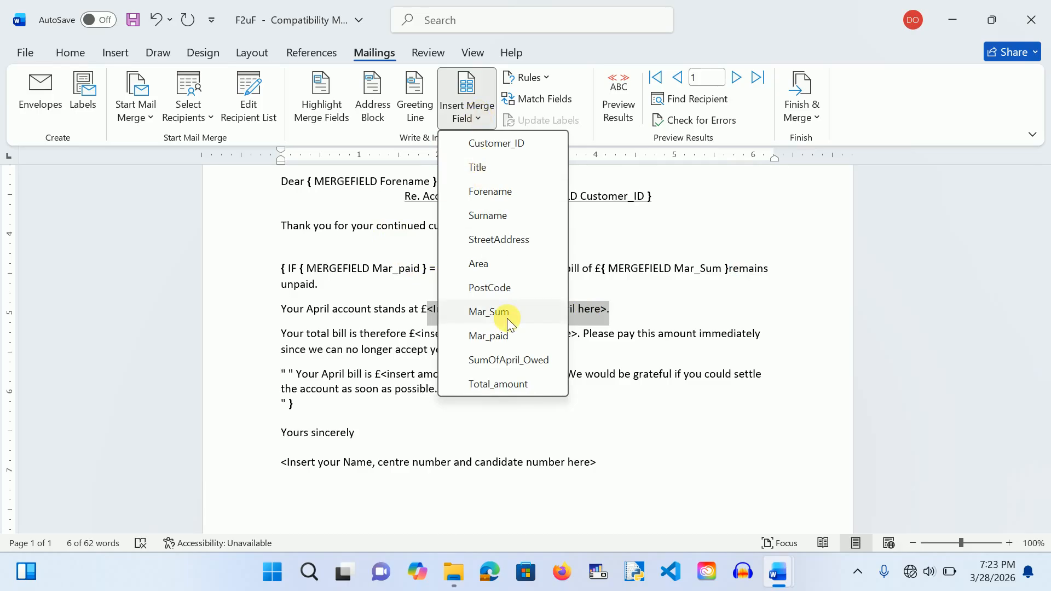
{"action": "left_click", "coordinate": [503, 360]}
{"action": "key", "text": "alt+F9"}
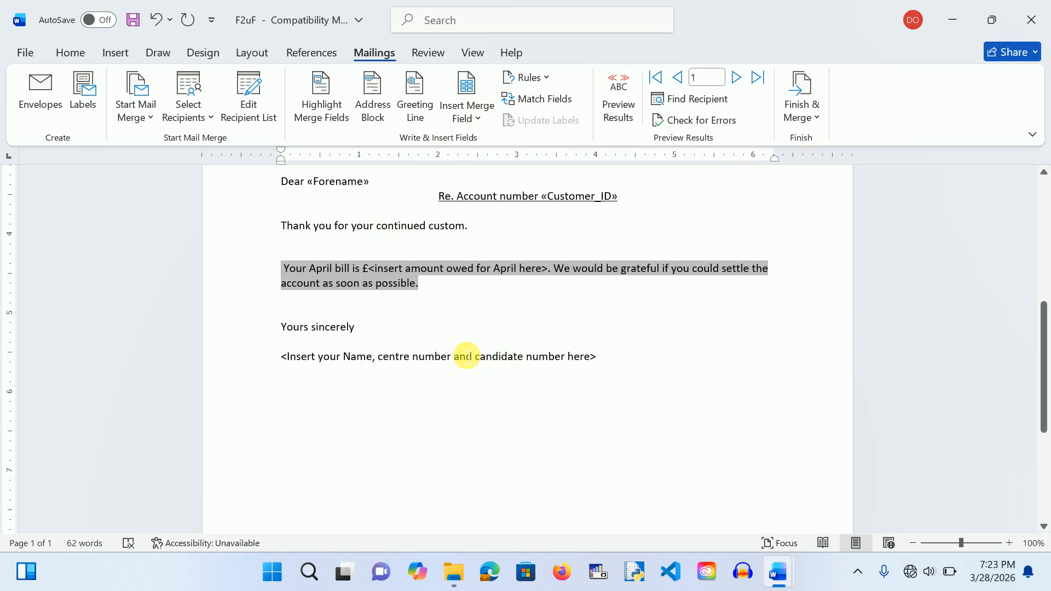
{"action": "left_click", "coordinate": [507, 328]}
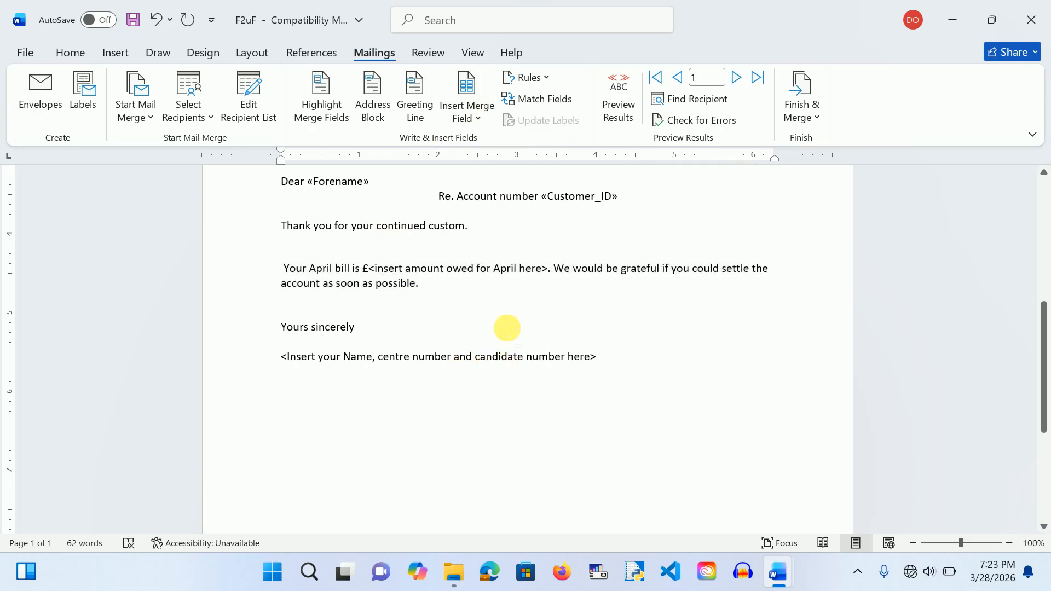
{"action": "key", "text": "ctrl+a"}
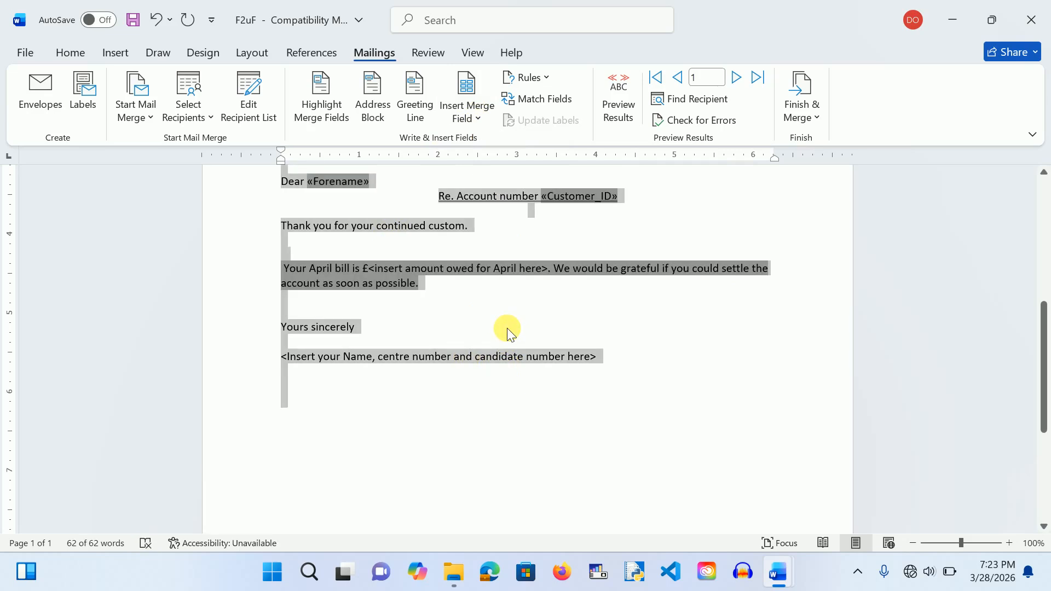
{"action": "key", "text": "alt+F9"}
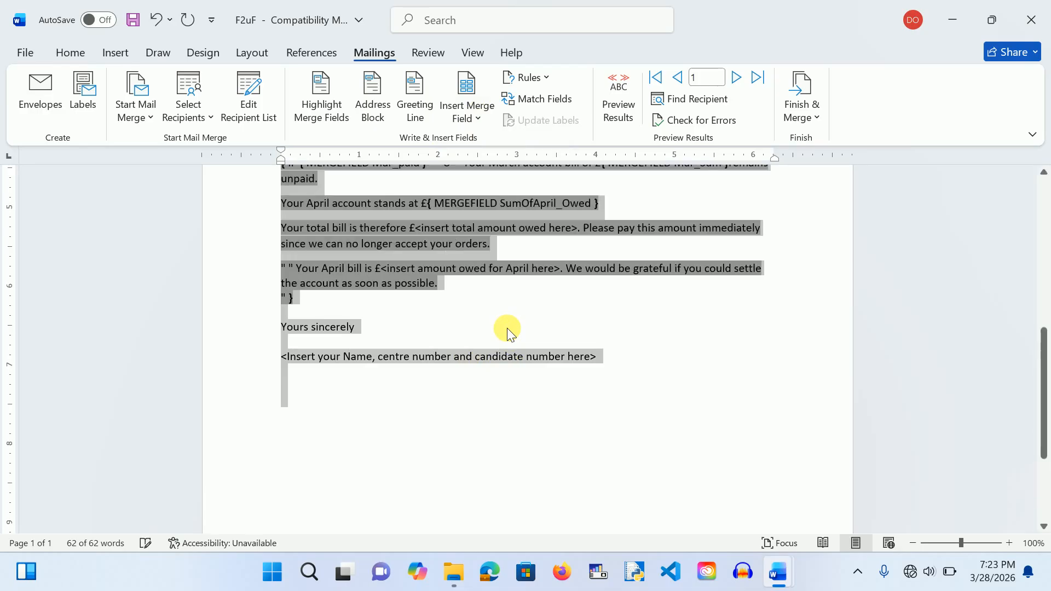
{"action": "left_click", "coordinate": [508, 327]}
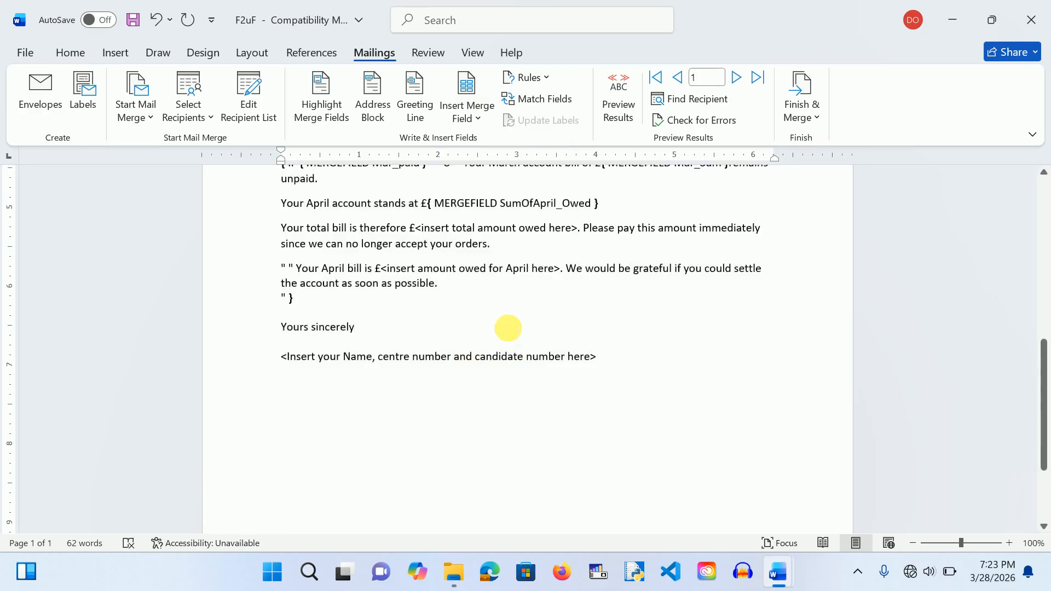
{"action": "scroll", "coordinate": [355, 414], "scroll_direction": "up", "scroll_amount": 1}
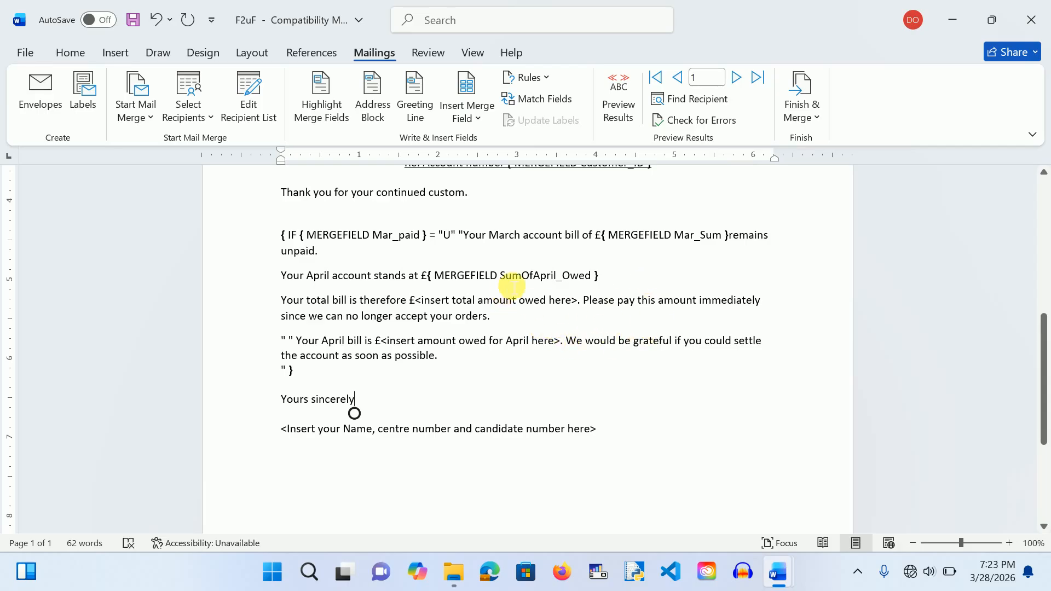
{"action": "left_click", "coordinate": [610, 287]}
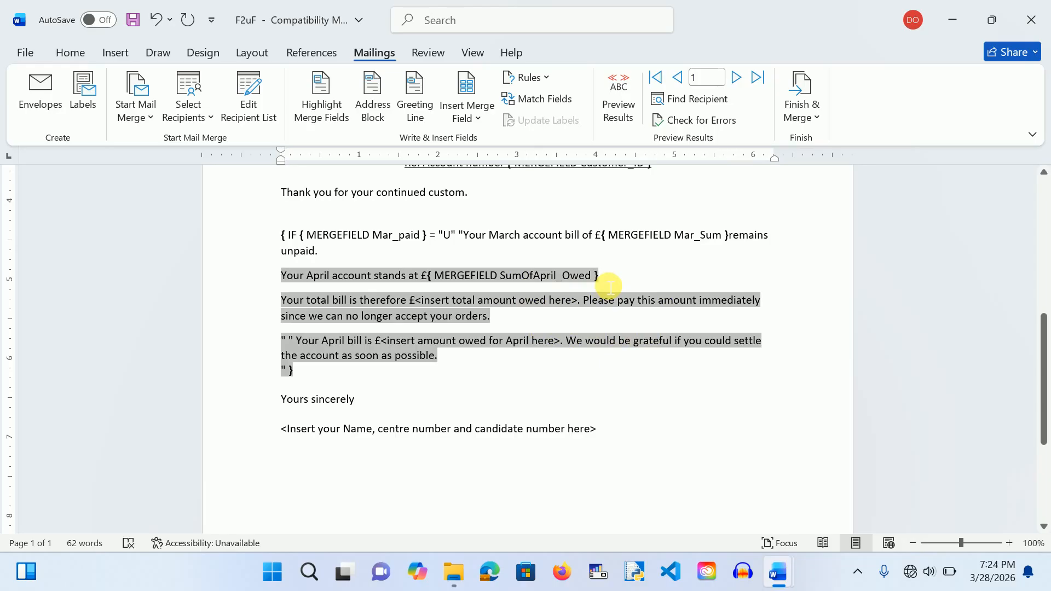
{"action": "type", "text": "."}
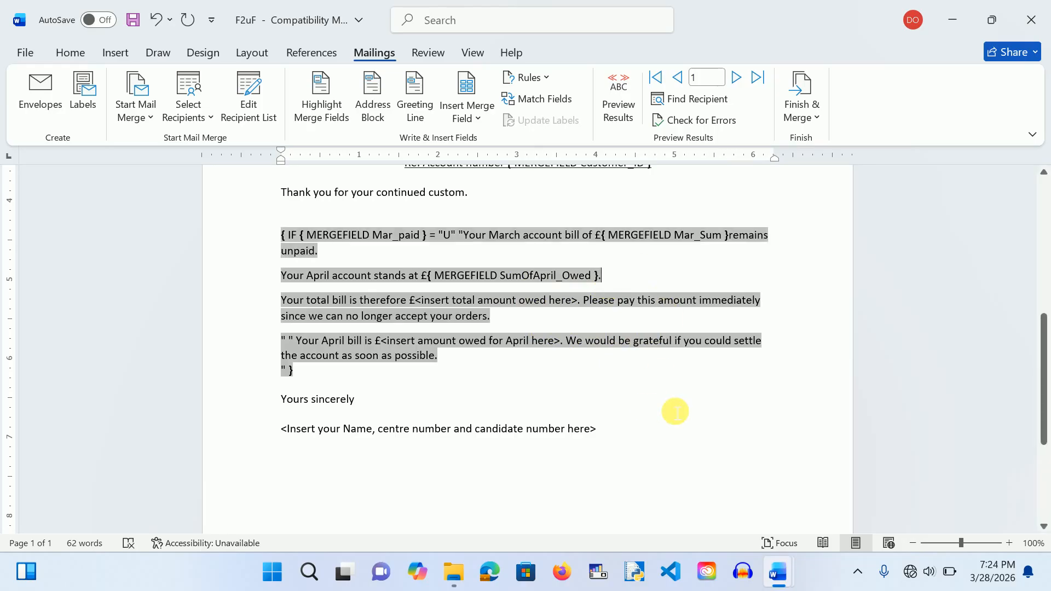
{"action": "left_click", "coordinate": [669, 405]}
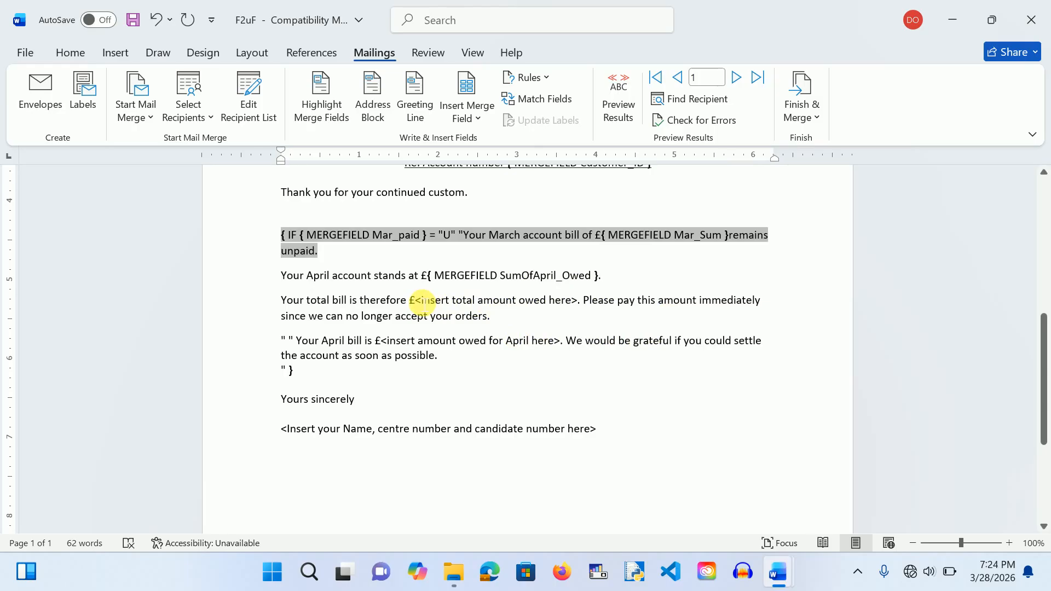
Step: Replace '<insert total amount owed here>' with the Total_amount field and redisplay the field codes
{"action": "mouse_move", "coordinate": [422, 302]}
{"action": "left_mouse_down"}
{"action": "mouse_move", "coordinate": [591, 304]}
{"action": "mouse_move", "coordinate": [584, 310]}
{"action": "left_mouse_up"}
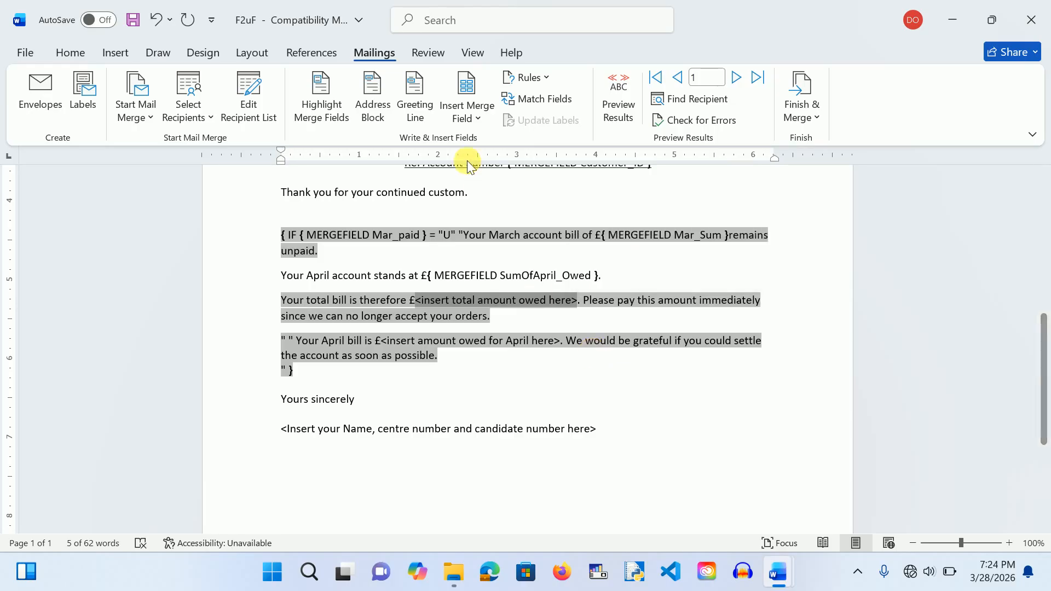
{"action": "left_click", "coordinate": [477, 117]}
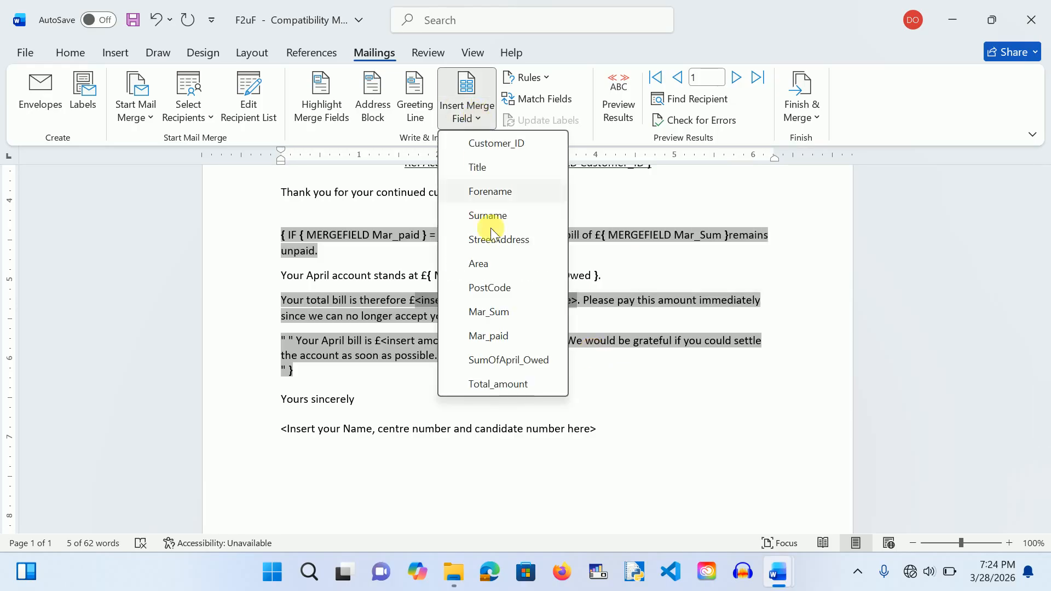
{"action": "left_click", "coordinate": [509, 385]}
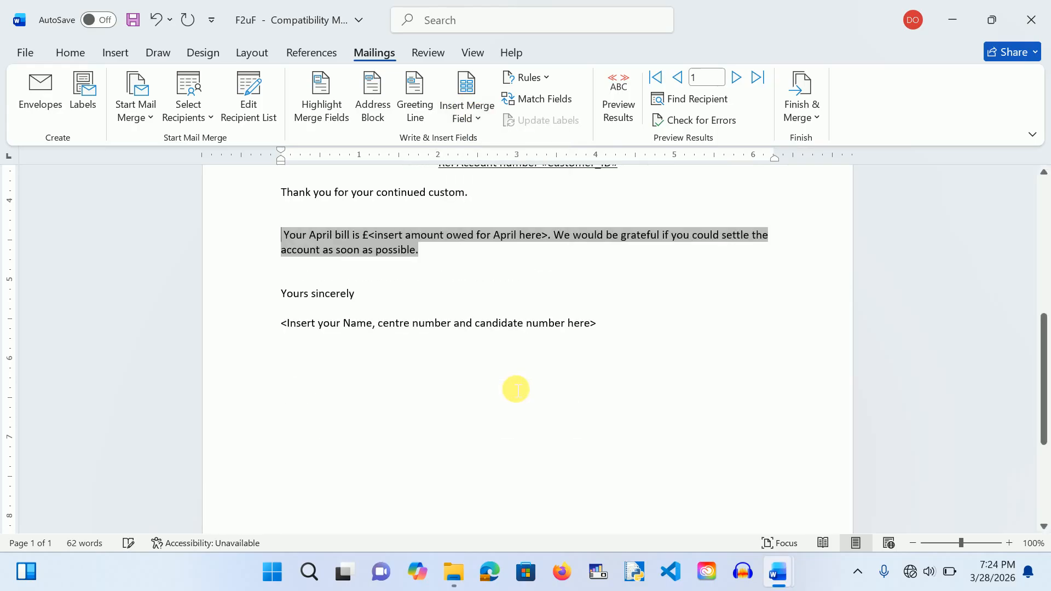
{"action": "key", "text": "ctrl+a"}
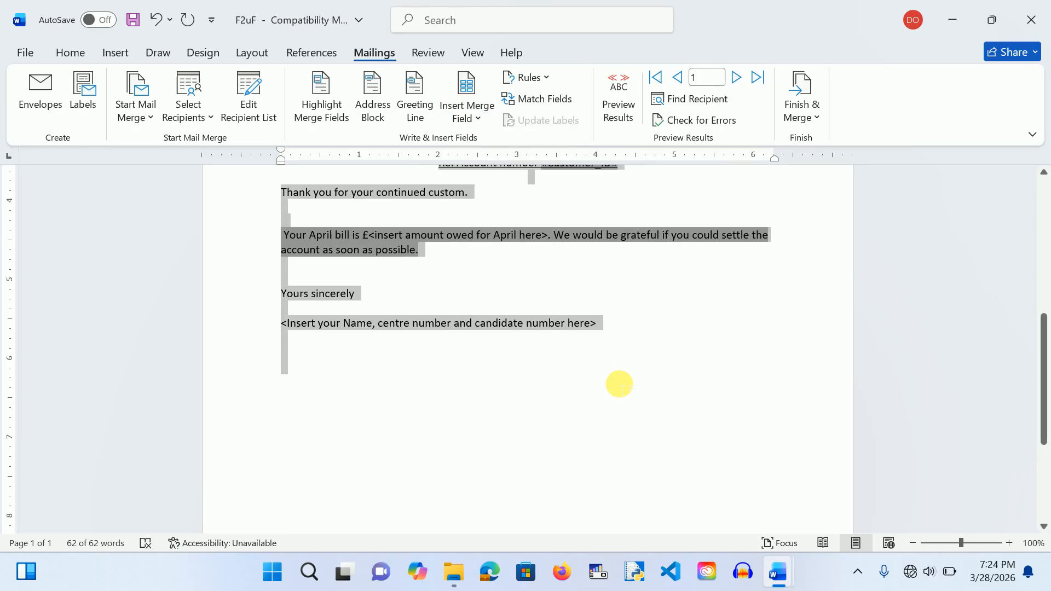
{"action": "key", "text": "alt+F9"}
{"action": "left_click", "coordinate": [668, 336]}
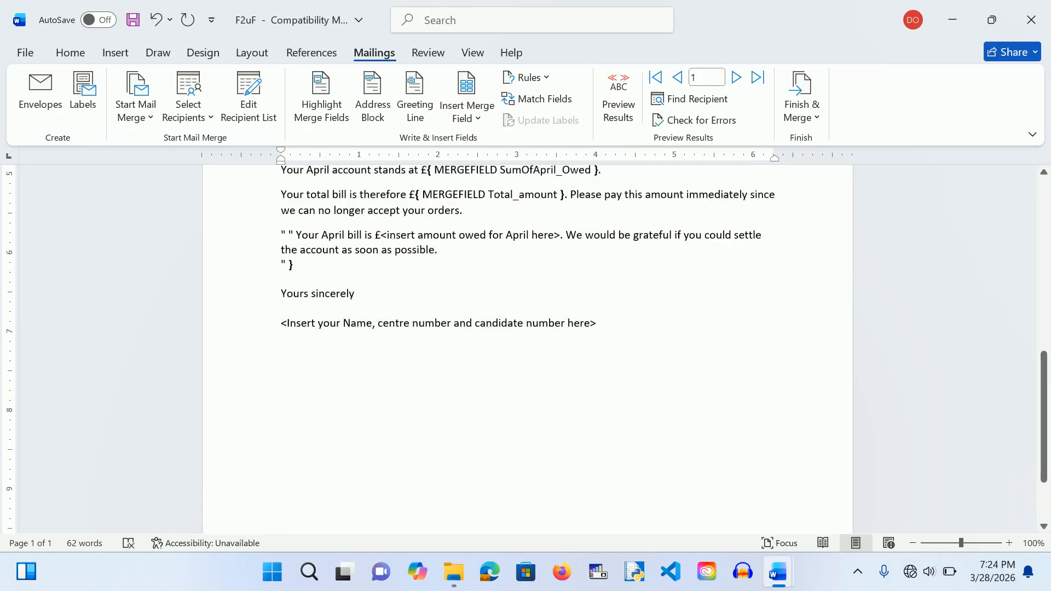
{"action": "scroll", "coordinate": [668, 336], "scroll_direction": "up", "scroll_amount": 3}
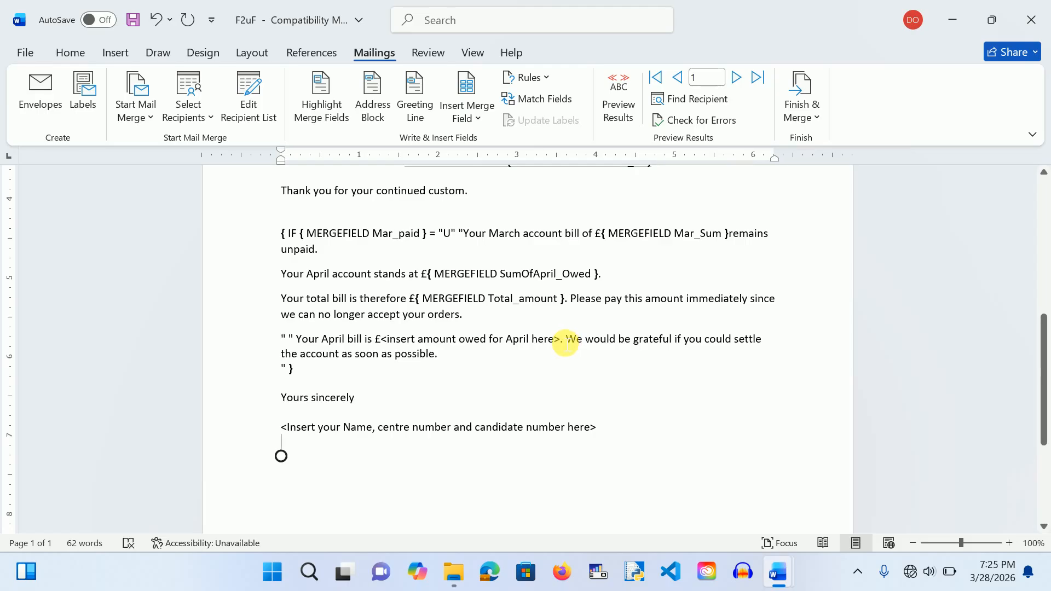
Step: Swap '<insert amount owed for April here>' in the else branch for Total_amount and show field codes
{"action": "triple_click", "coordinate": [547, 343]}
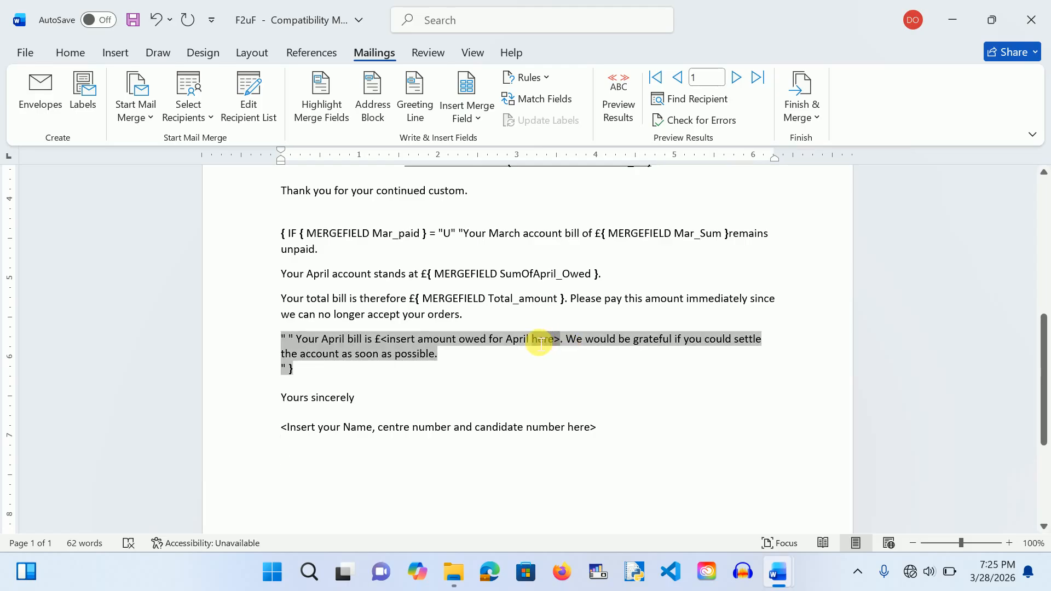
{"action": "left_click", "coordinate": [510, 375]}
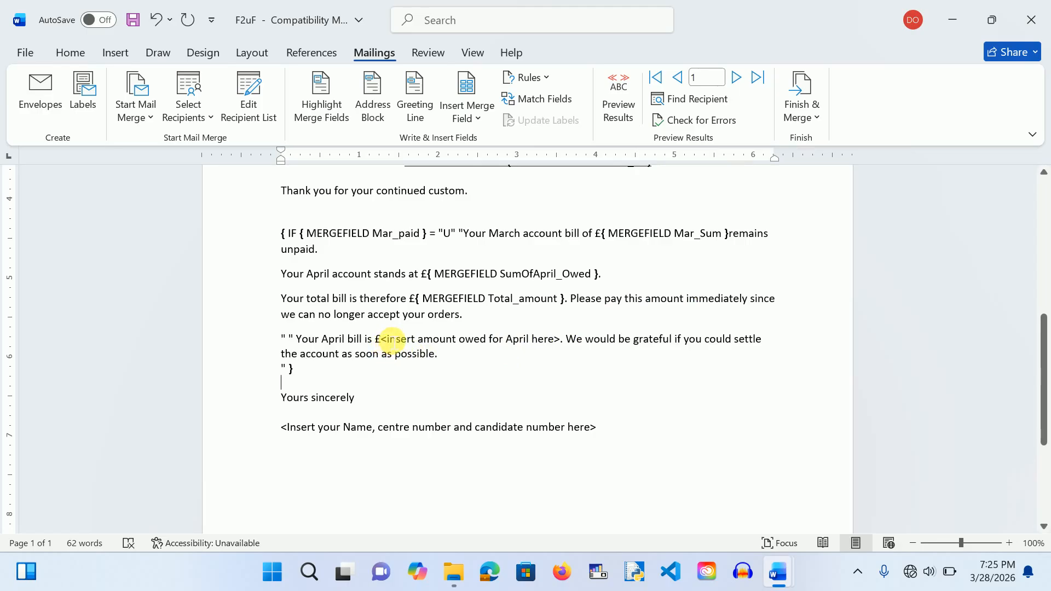
{"action": "left_click_drag", "start_coordinate": [386, 344], "coordinate": [558, 343]}
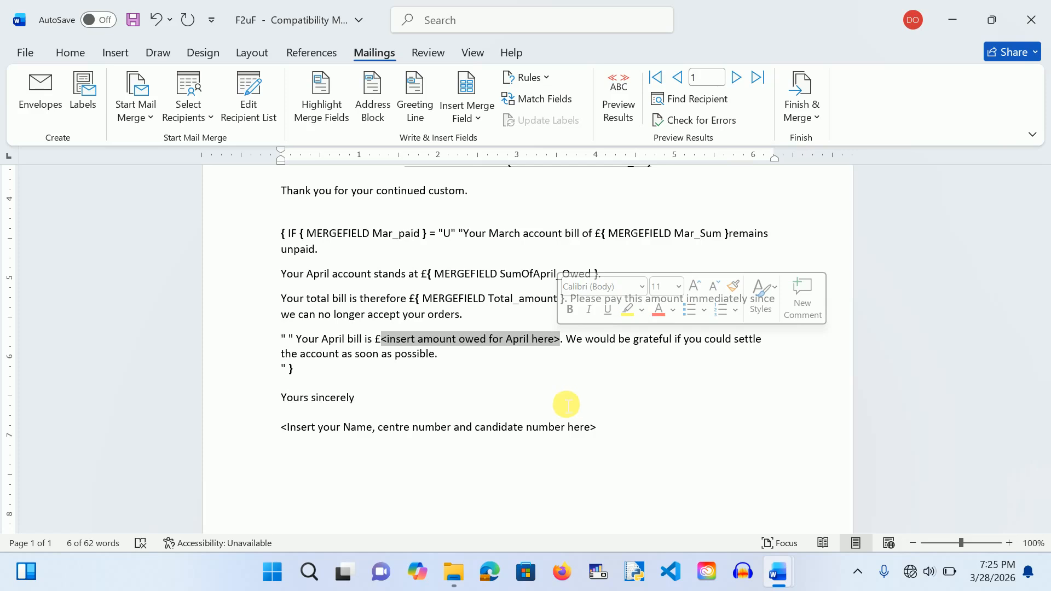
{"action": "left_click", "coordinate": [472, 118]}
{"action": "left_click", "coordinate": [500, 385]}
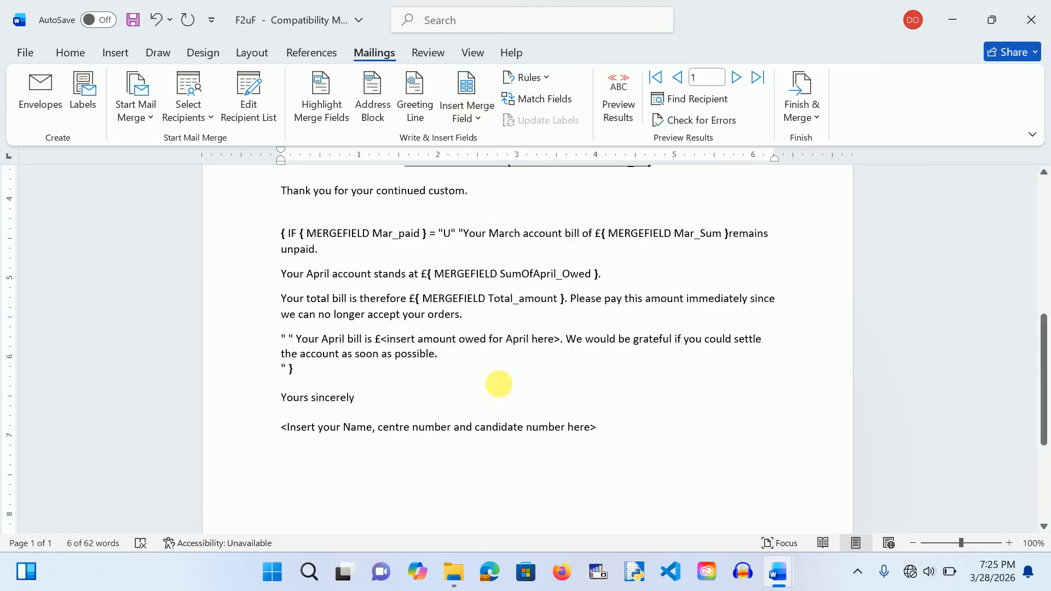
{"action": "key", "text": "alt+F9"}
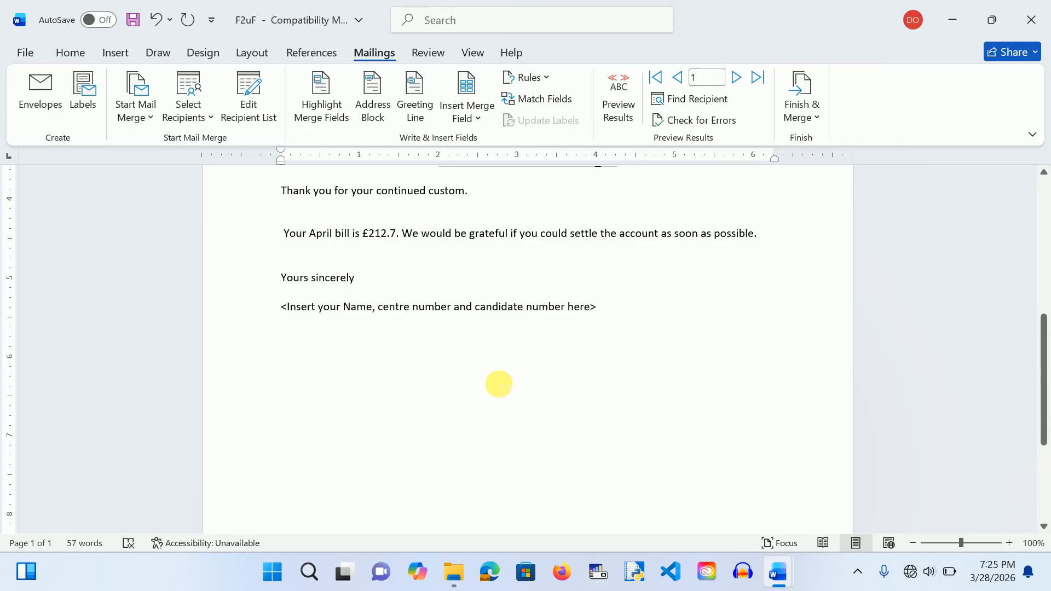
{"action": "key", "text": "ctrl+a"}
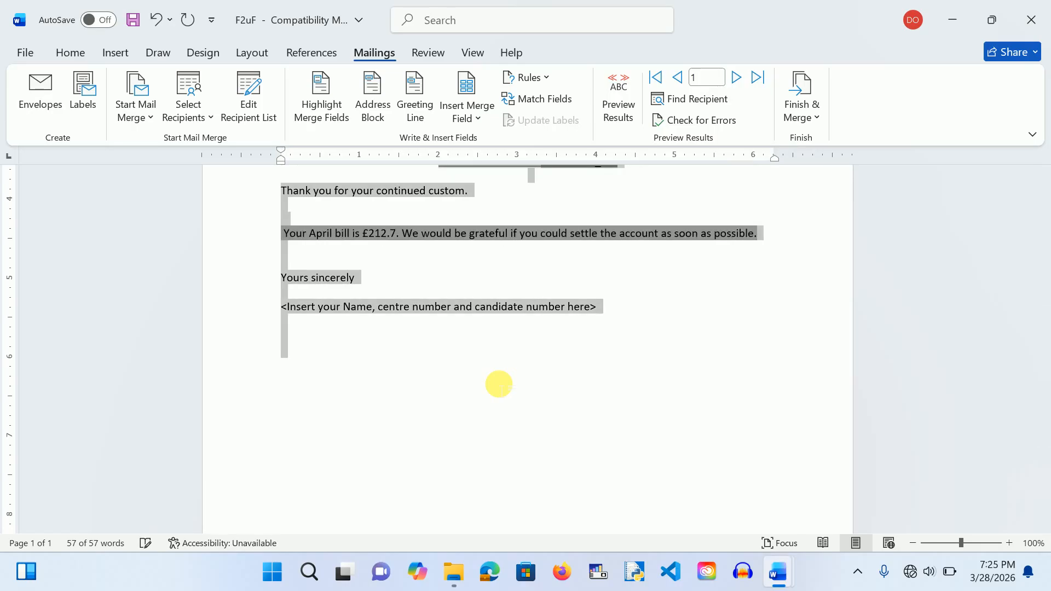
{"action": "key", "text": "alt+F9"}
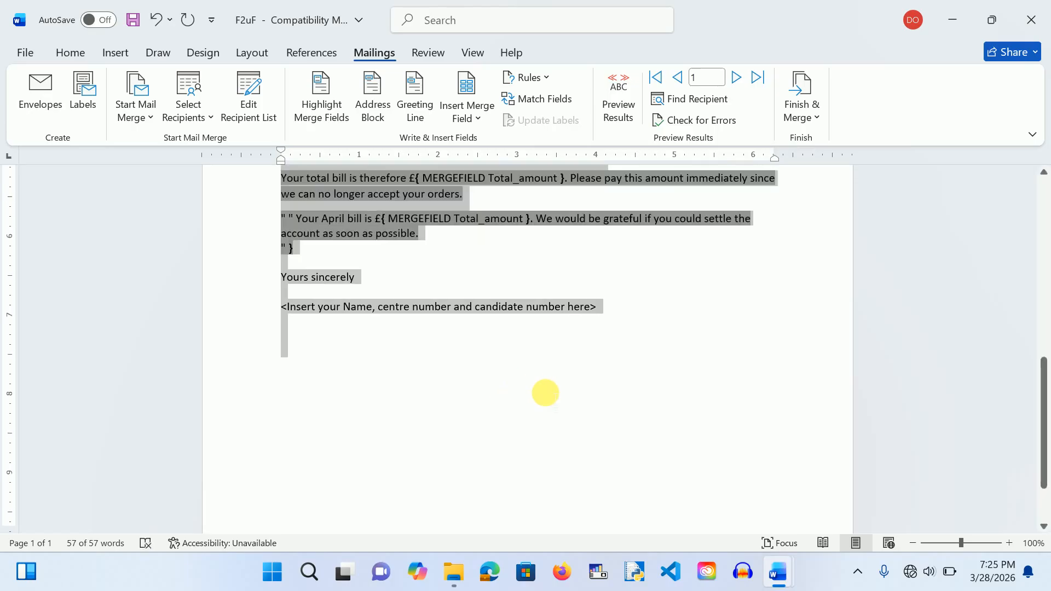
{"action": "left_click", "coordinate": [545, 393]}
Step: Overwrite the sign-off placeholder line with the writer's name and candidate number
{"action": "scroll", "coordinate": [545, 393], "scroll_direction": "up", "scroll_amount": 3}
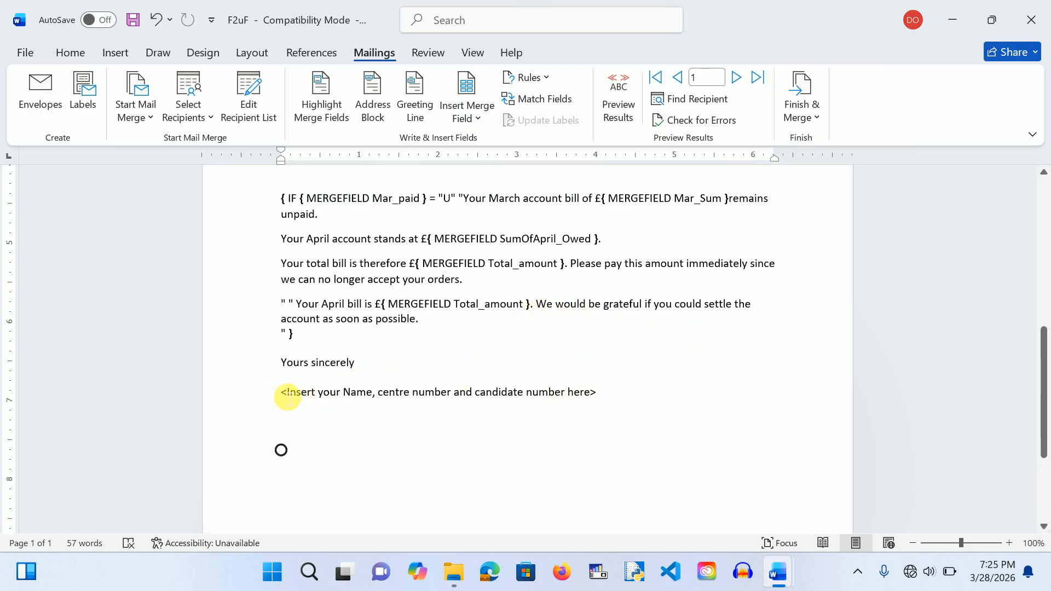
{"action": "left_click_drag", "start_coordinate": [289, 396], "coordinate": [606, 399]}
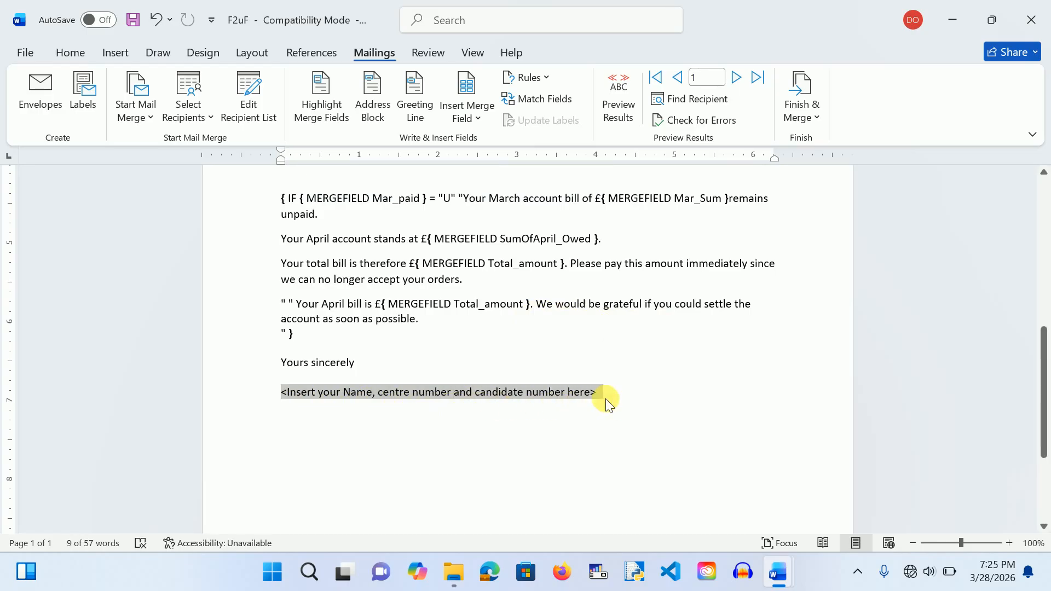
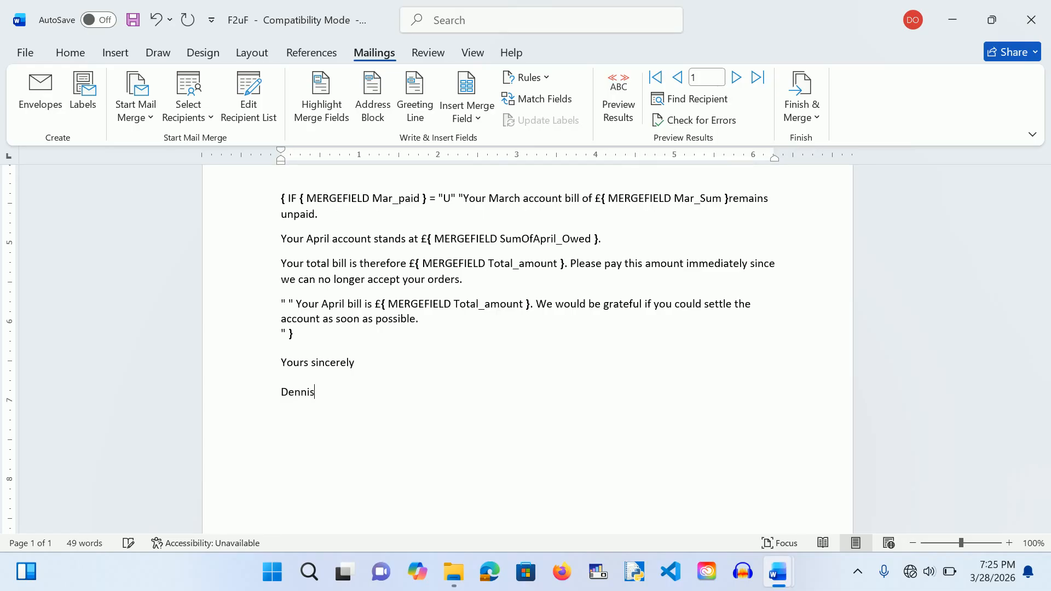
{"action": "scroll", "coordinate": [375, 474], "scroll_direction": "up", "scroll_amount": 2}
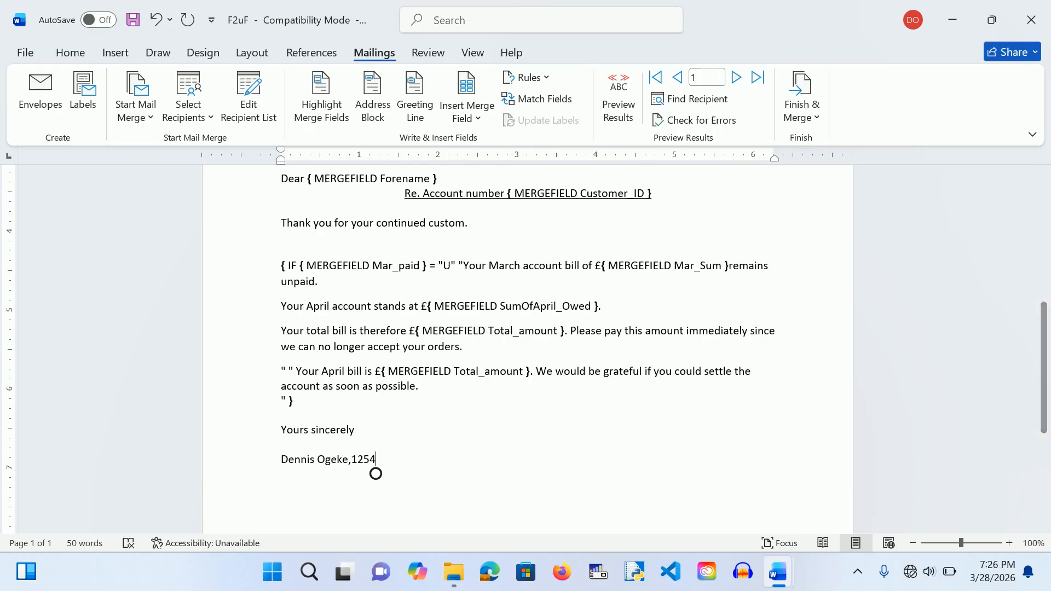
{"action": "scroll", "coordinate": [376, 474], "scroll_direction": "up", "scroll_amount": 5}
{"action": "scroll", "coordinate": [784, 361], "scroll_direction": "down", "scroll_amount": 3}
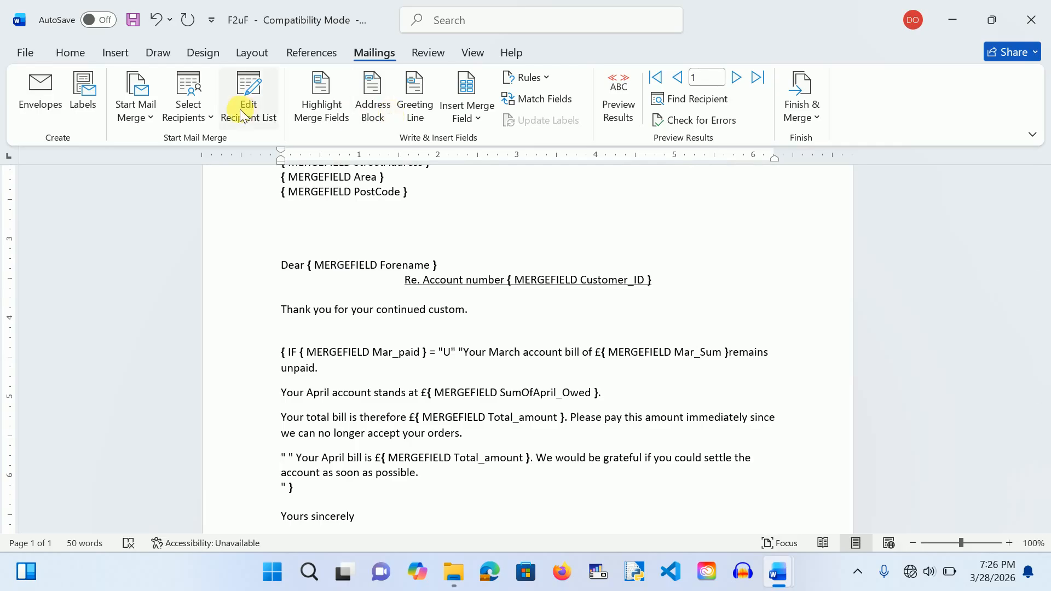
Step: Filter the merge recipient list so Mar_paid is equal to U
{"action": "left_click", "coordinate": [262, 114]}
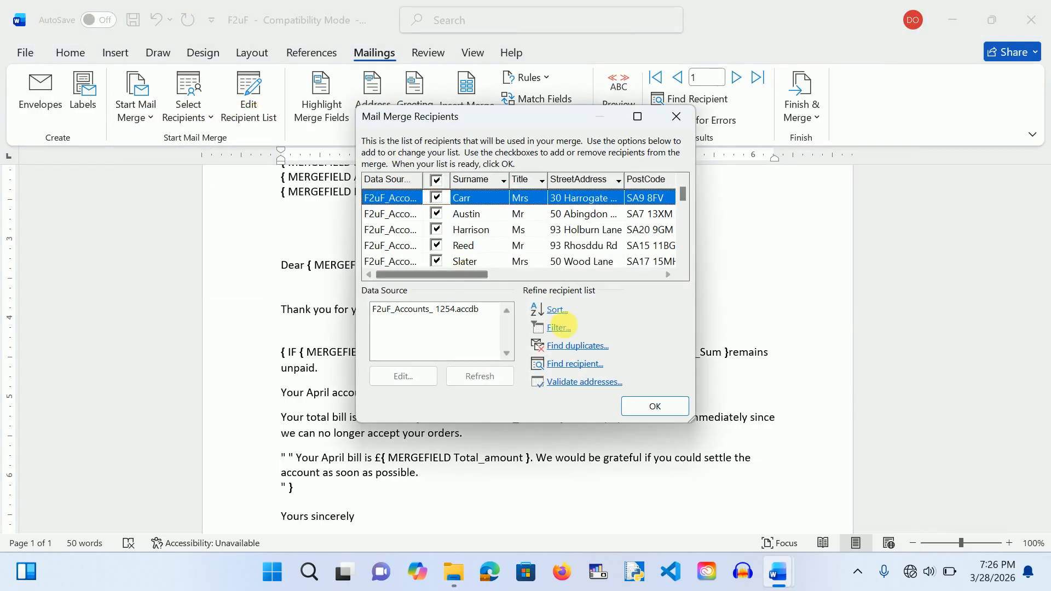
{"action": "left_click", "coordinate": [564, 331]}
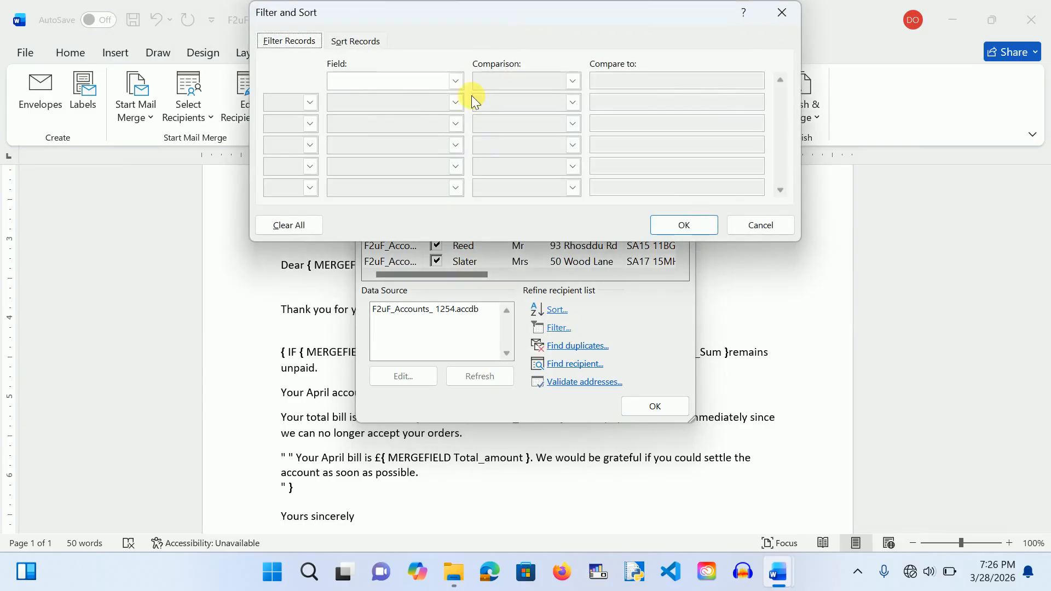
{"action": "left_click", "coordinate": [456, 81]}
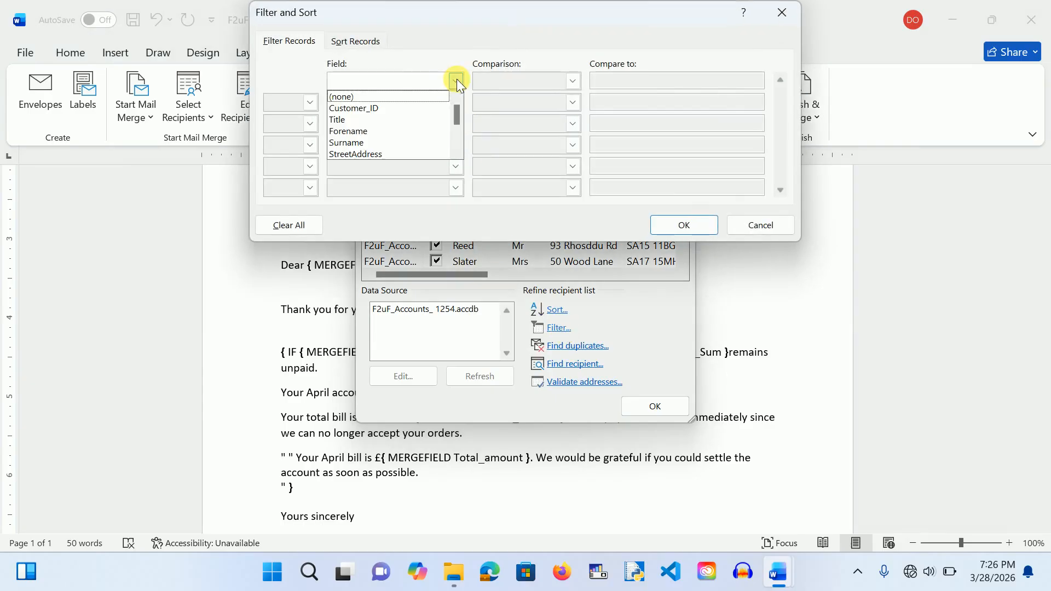
{"action": "left_click", "coordinate": [457, 151]}
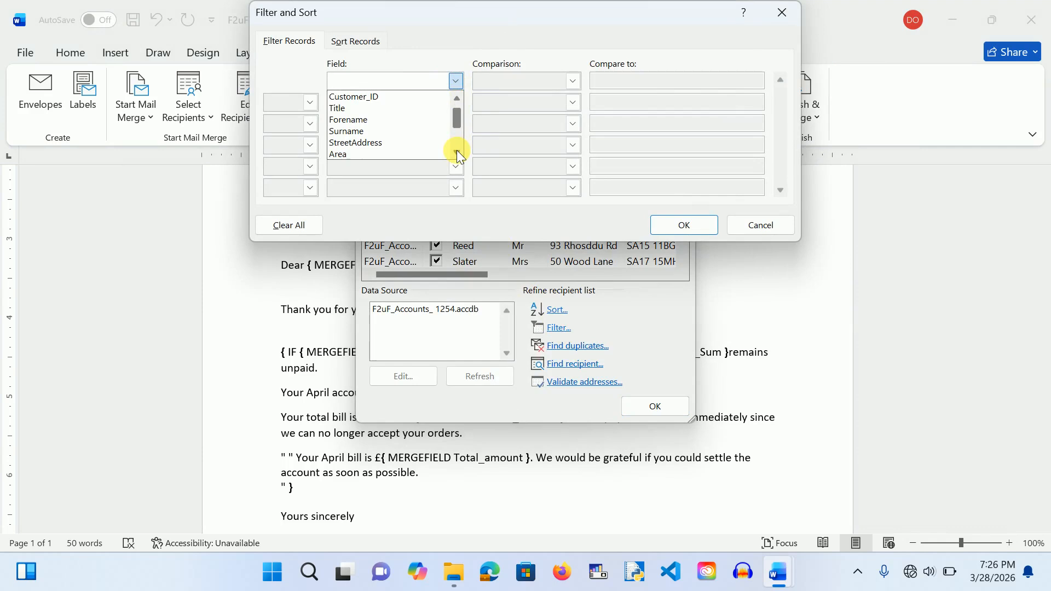
{"action": "left_click", "coordinate": [456, 152]}
{"action": "left_click", "coordinate": [456, 151]}
{"action": "left_click", "coordinate": [457, 151]}
{"action": "left_click", "coordinate": [457, 151]}
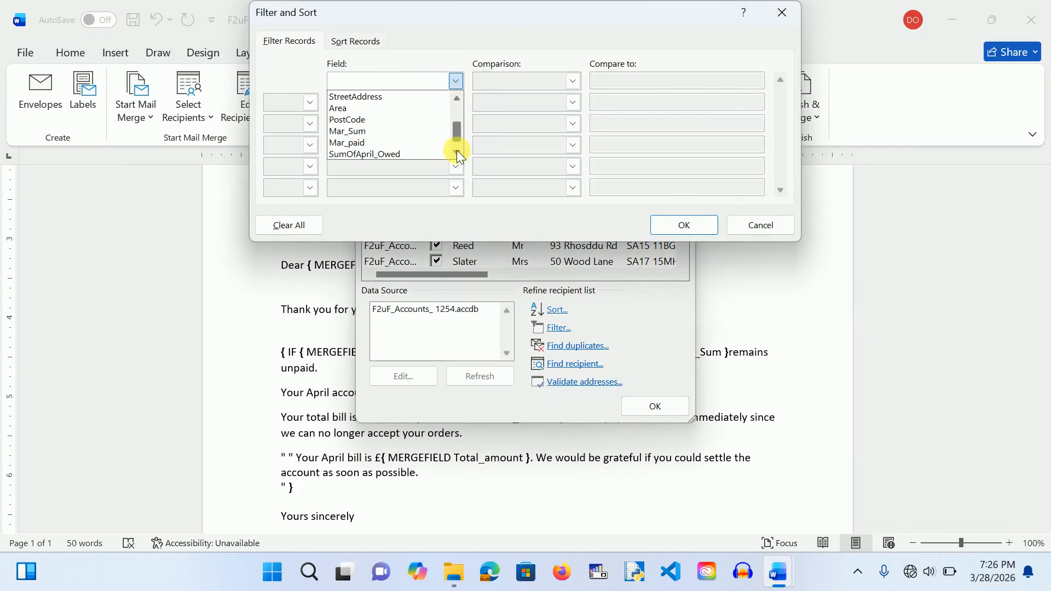
{"action": "left_click", "coordinate": [378, 142]}
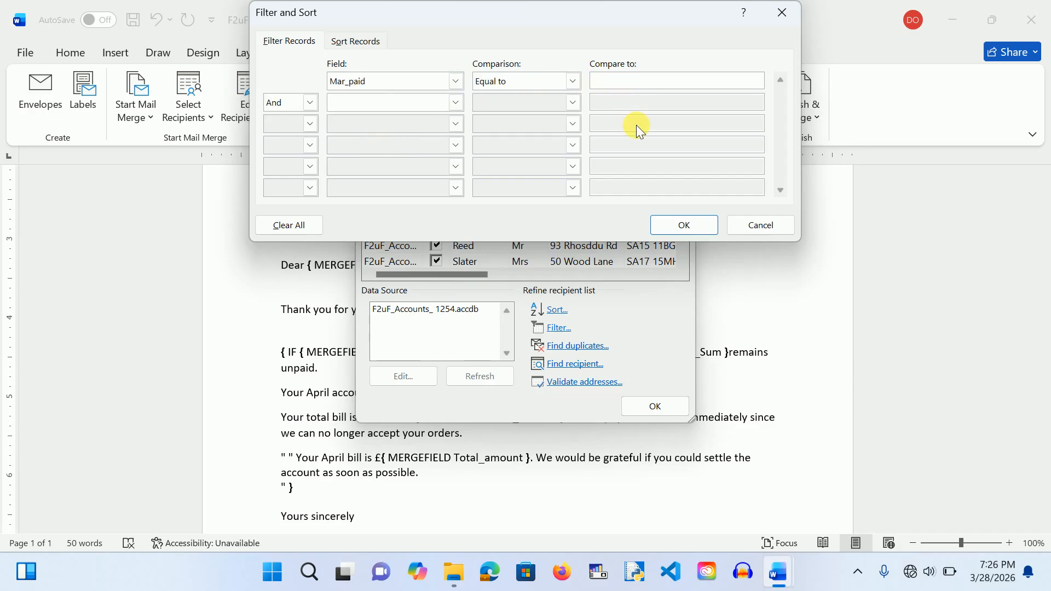
{"action": "type", "text": "U"}
{"action": "left_click", "coordinate": [689, 225]}
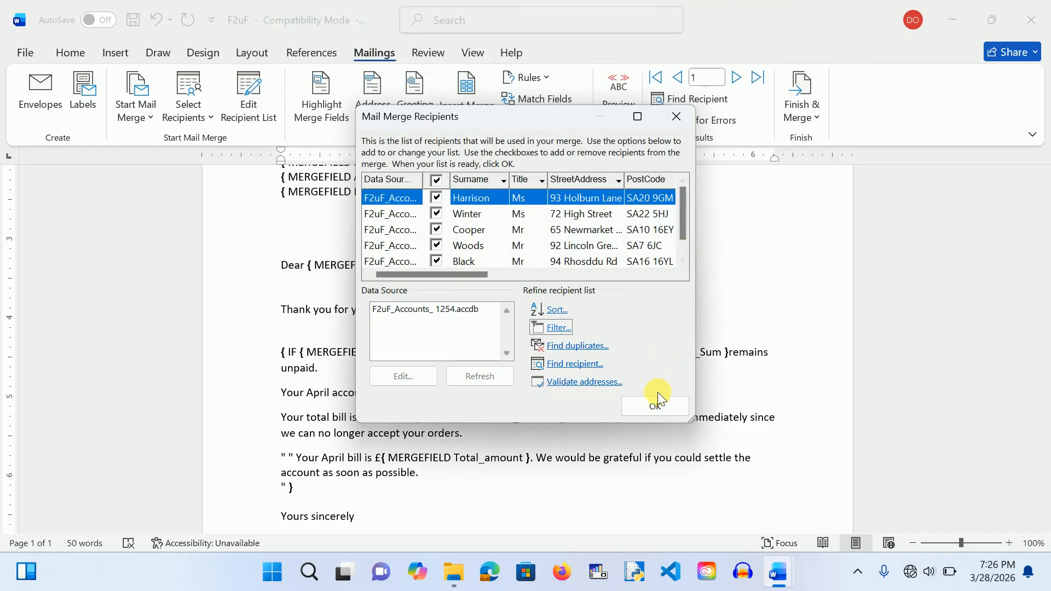
{"action": "left_click", "coordinate": [655, 407]}
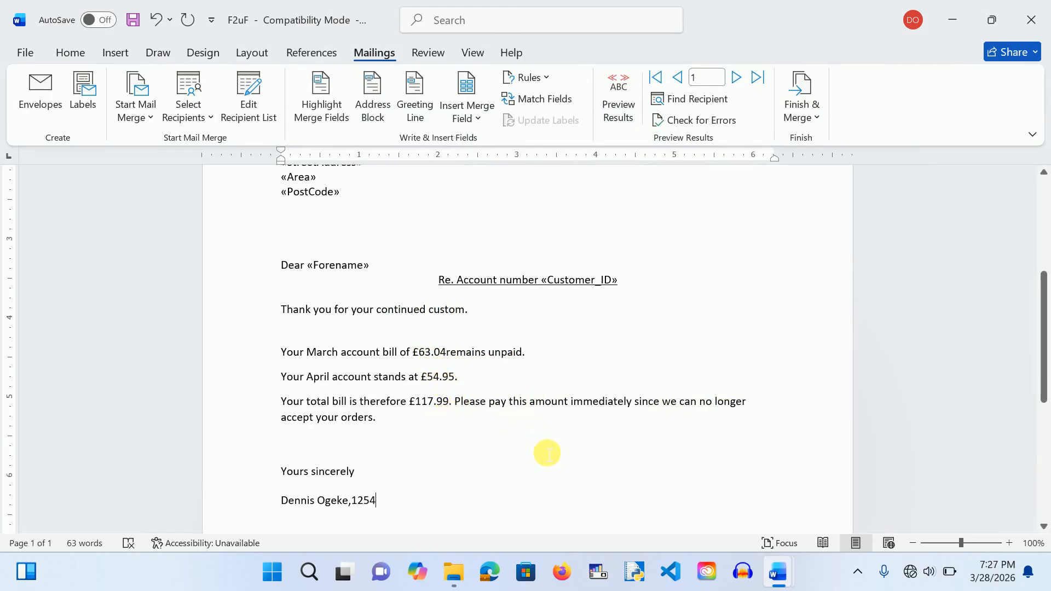
Step: Advance the merge preview to recipient 5, showing £132.34 March unpaid and £315.09 total
{"action": "left_click", "coordinate": [737, 78]}
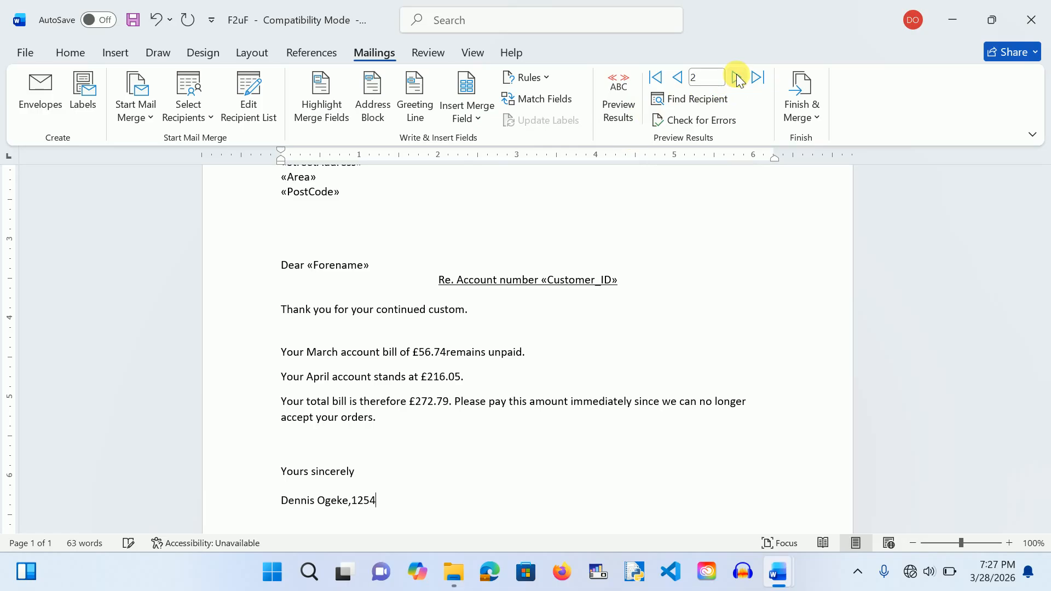
{"action": "left_click", "coordinate": [737, 78]}
{"action": "left_click", "coordinate": [737, 78]}
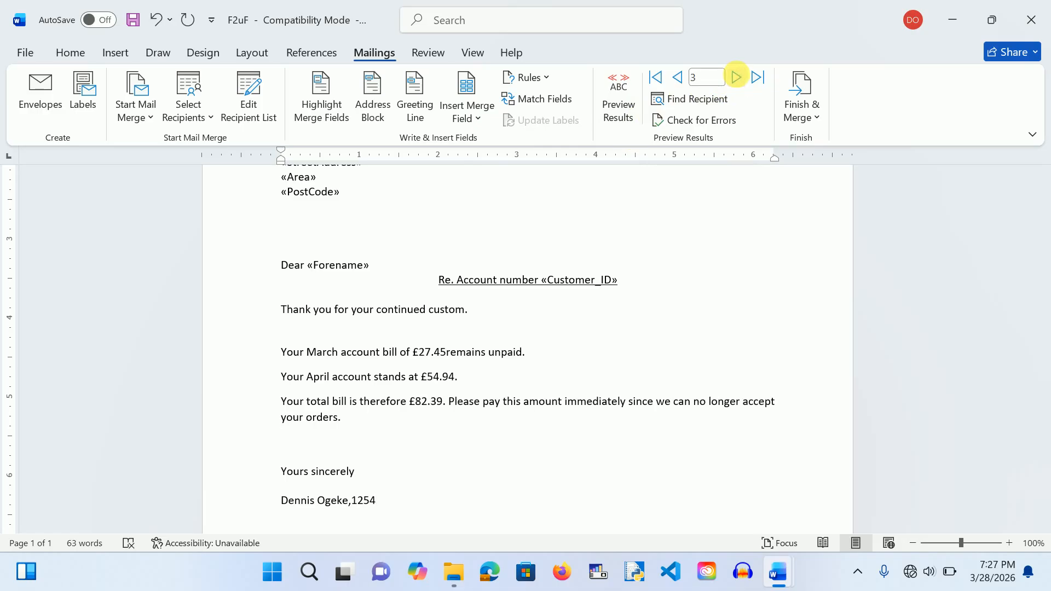
{"action": "left_click", "coordinate": [737, 79]}
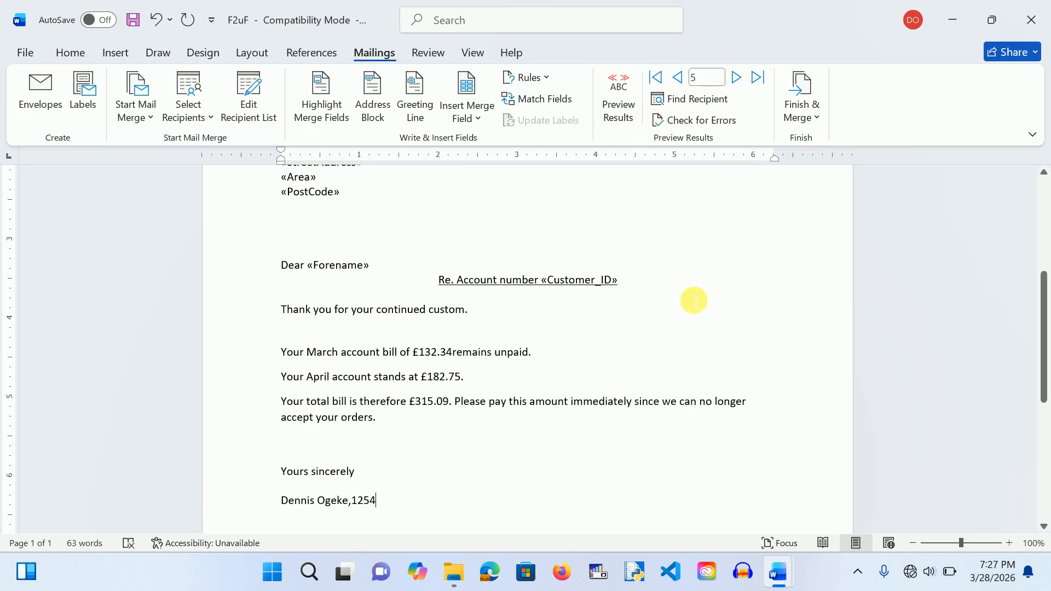
Step: Merge all records into individual letters (Letters5), then bring up the exam instructions document
{"action": "left_click", "coordinate": [810, 121]}
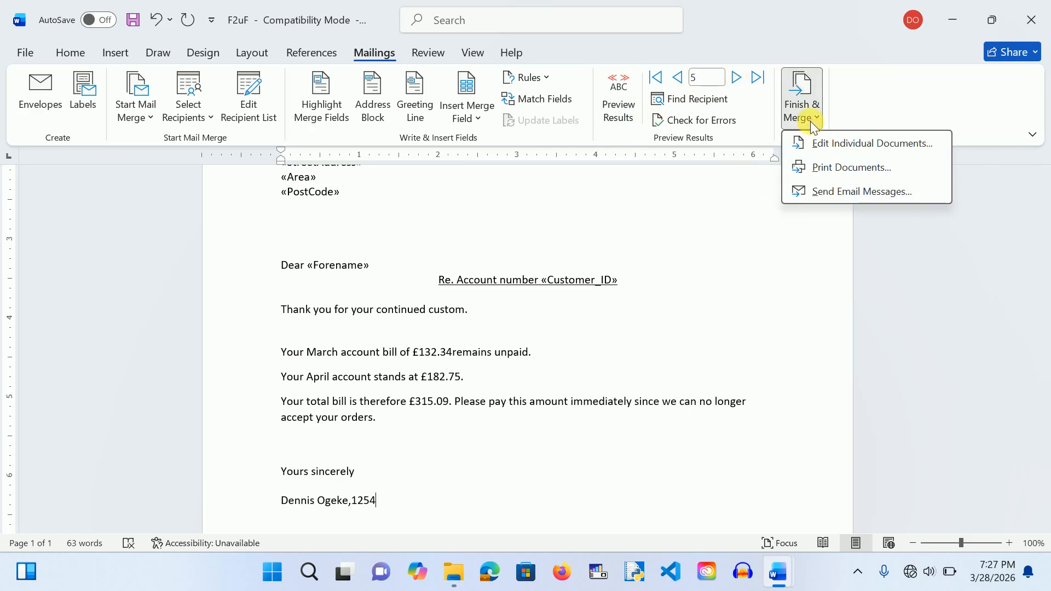
{"action": "left_click", "coordinate": [820, 143]}
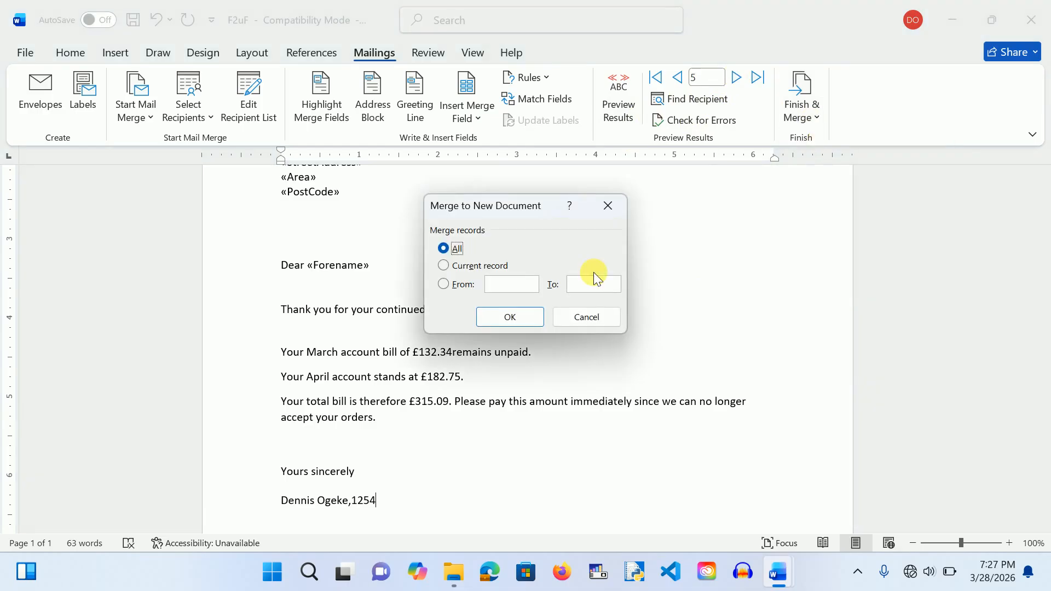
{"action": "left_click", "coordinate": [522, 317]}
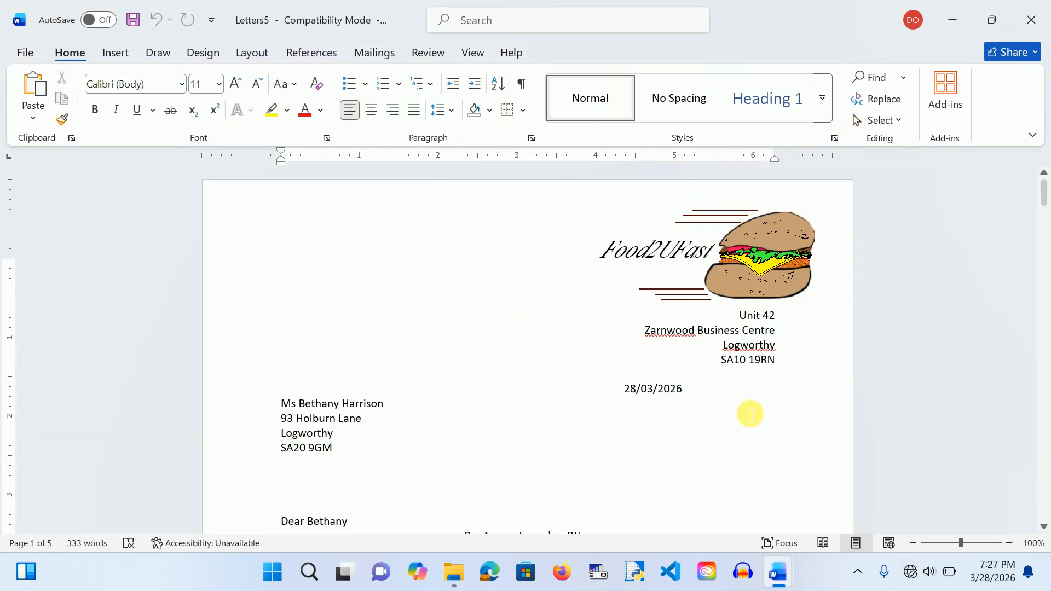
{"action": "mouse_move", "coordinate": [776, 572]}
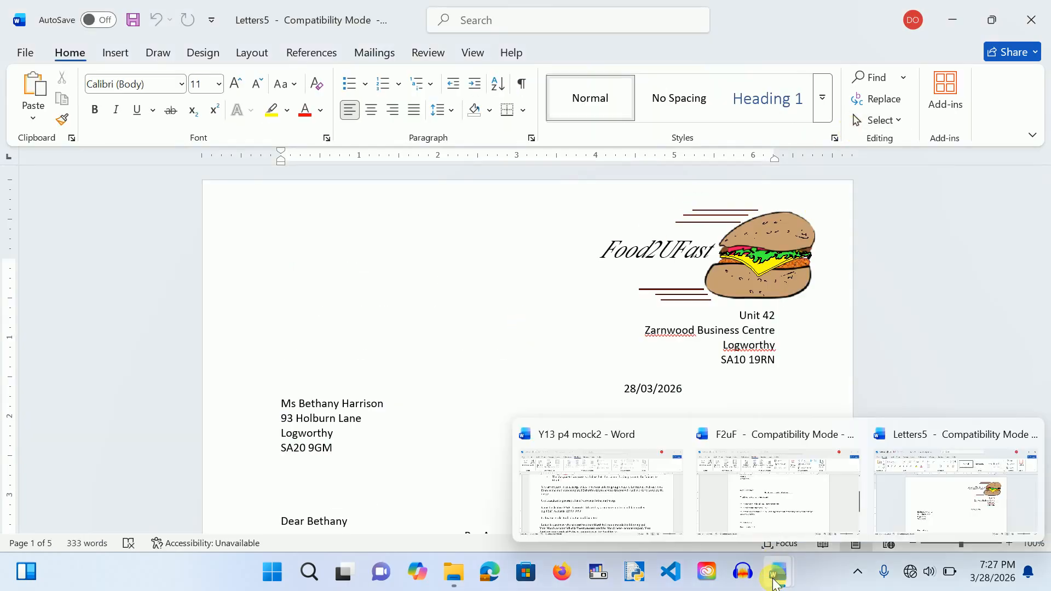
{"action": "left_click", "coordinate": [641, 508]}
Step: Scroll the instructions to the saving step and select the MarchLetters_ file name
{"action": "scroll", "coordinate": [495, 392], "scroll_direction": "down", "scroll_amount": 1}
{"action": "scroll", "coordinate": [401, 361], "scroll_direction": "down", "scroll_amount": 3}
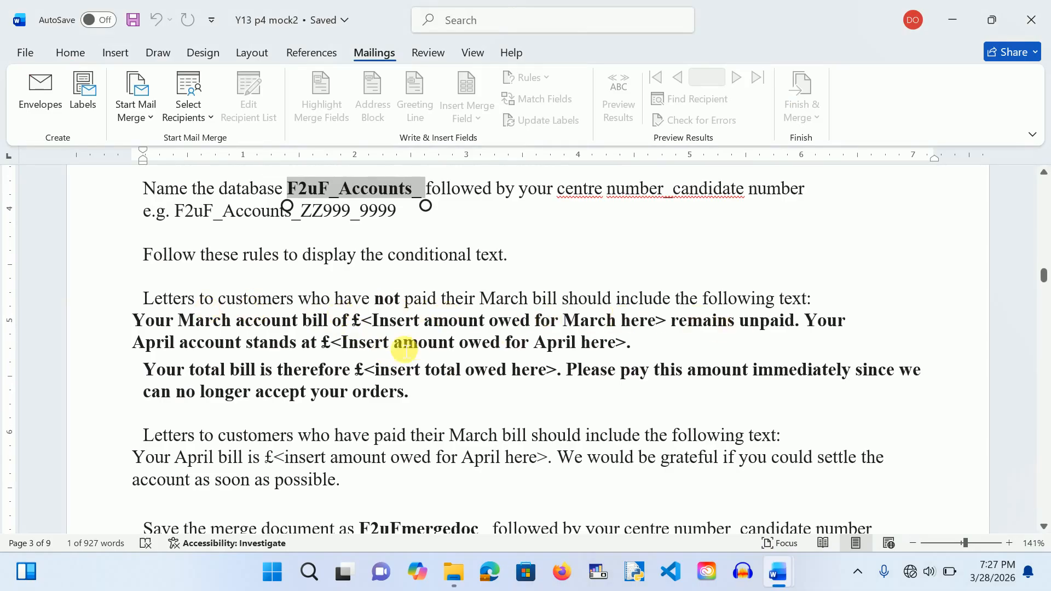
{"action": "scroll", "coordinate": [405, 410], "scroll_direction": "down", "scroll_amount": 3}
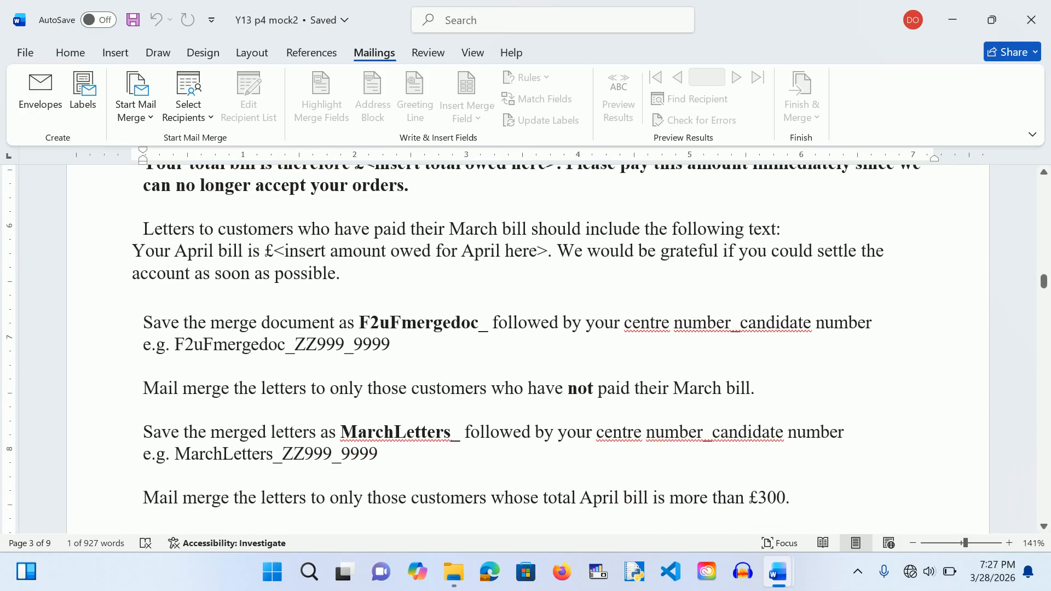
{"action": "scroll", "coordinate": [267, 252], "scroll_direction": "down", "scroll_amount": 1}
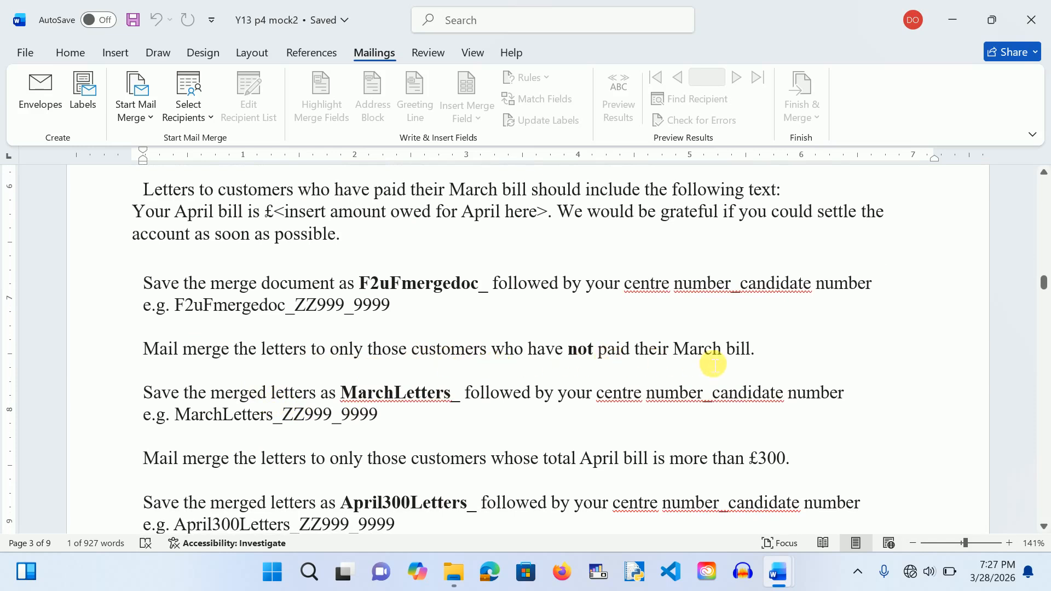
{"action": "left_click_drag", "start_coordinate": [344, 394], "coordinate": [465, 401]}
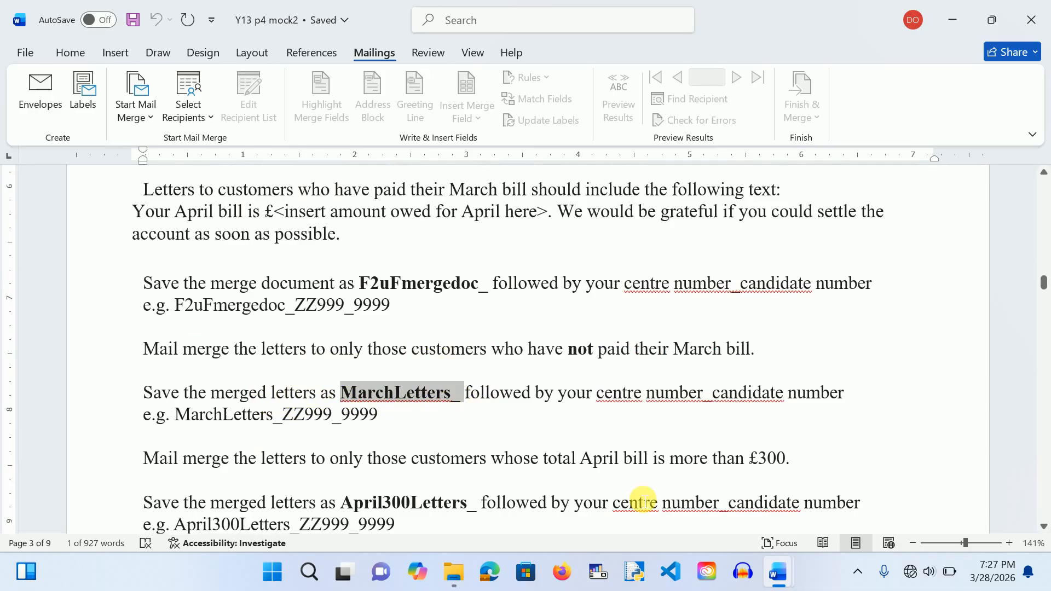
{"action": "mouse_move", "coordinate": [780, 575]}
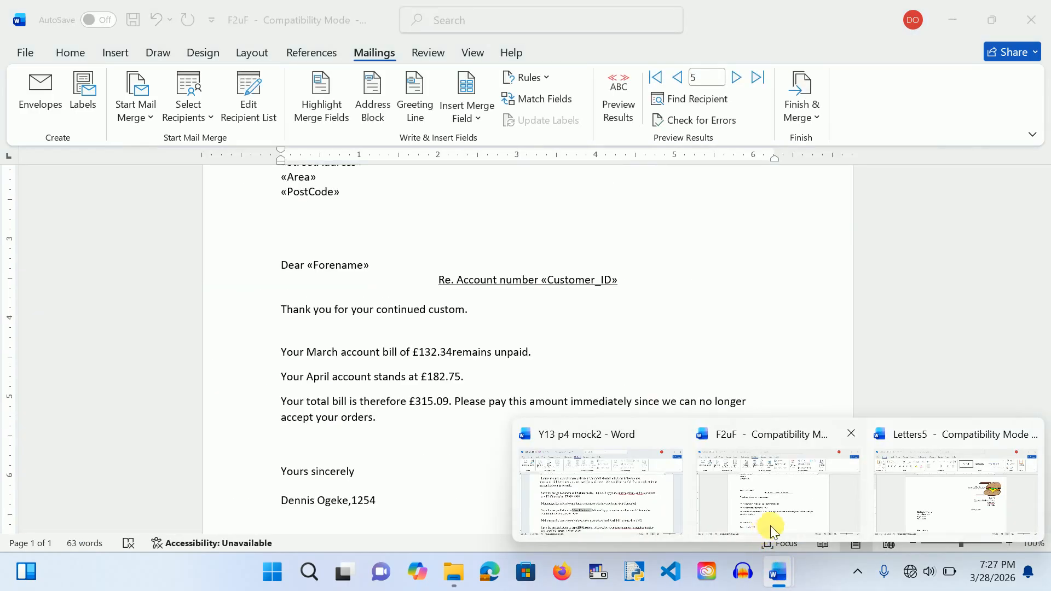
{"action": "mouse_move", "coordinate": [877, 502]}
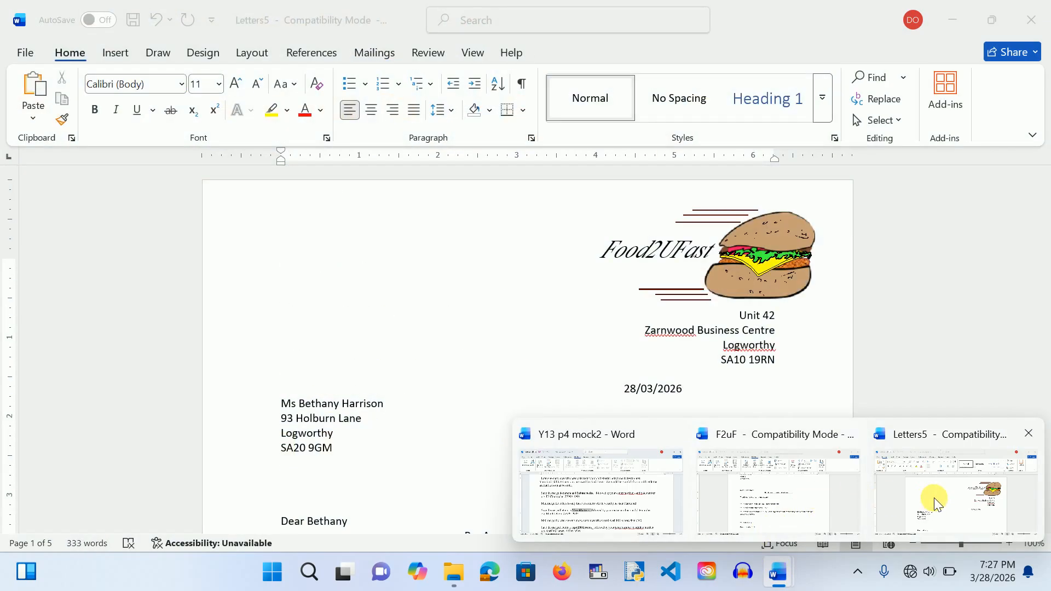
Step: Switch to Letters5 and scroll through all five merged letters to the last one
{"action": "left_click", "coordinate": [934, 498]}
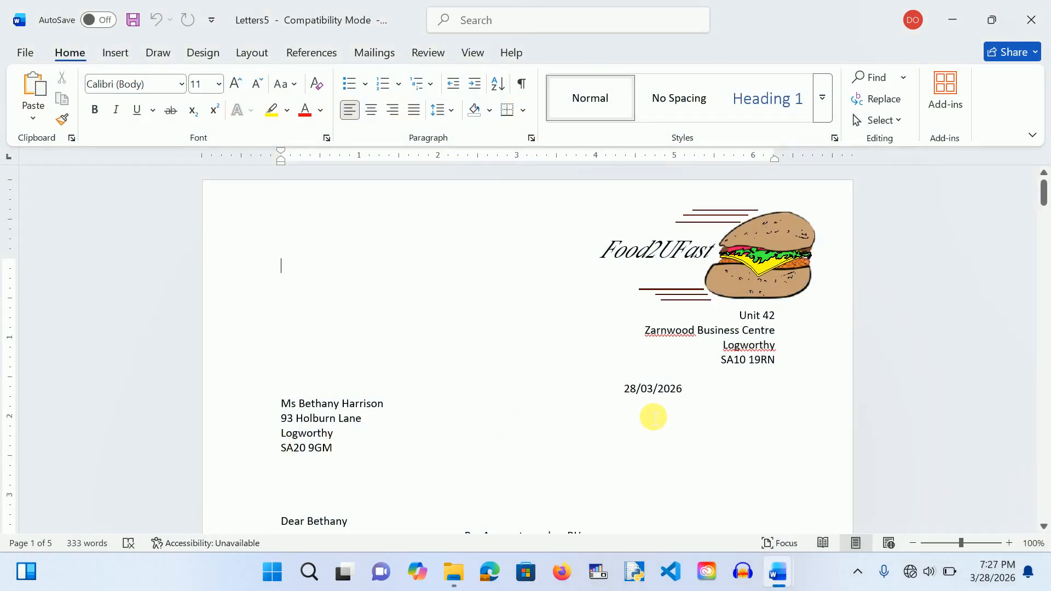
{"action": "scroll", "coordinate": [528, 350], "scroll_direction": "down", "scroll_amount": 10}
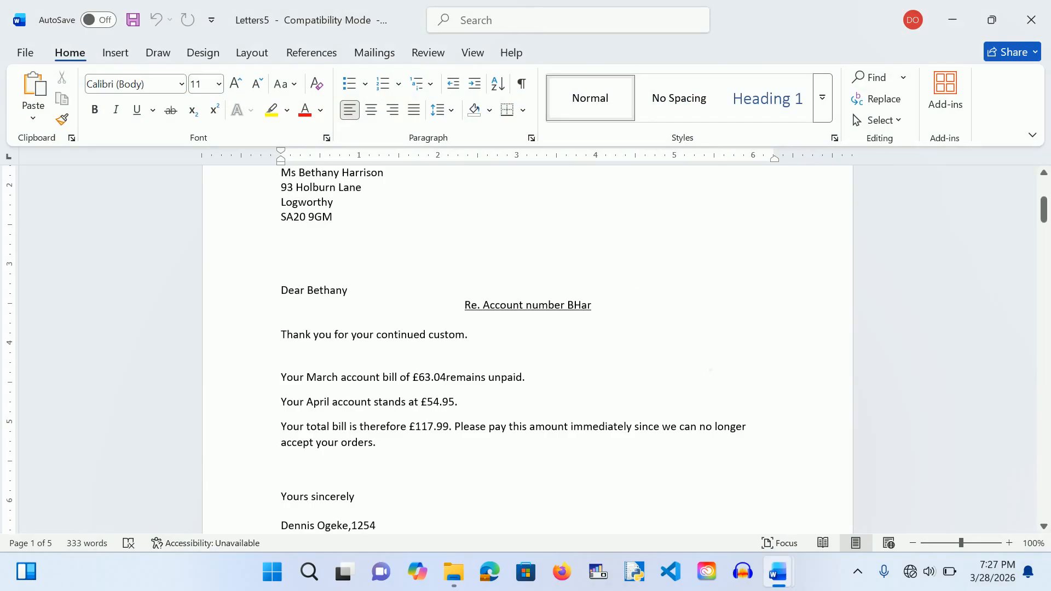
{"action": "scroll", "coordinate": [527, 350], "scroll_direction": "down", "scroll_amount": 10}
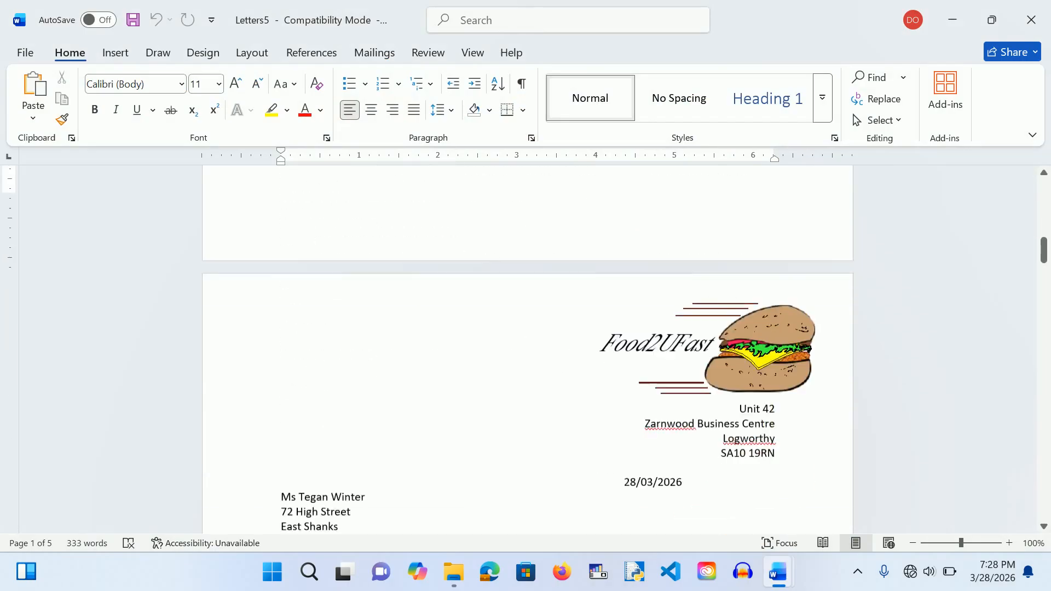
{"action": "scroll", "coordinate": [528, 351], "scroll_direction": "down", "scroll_amount": 10}
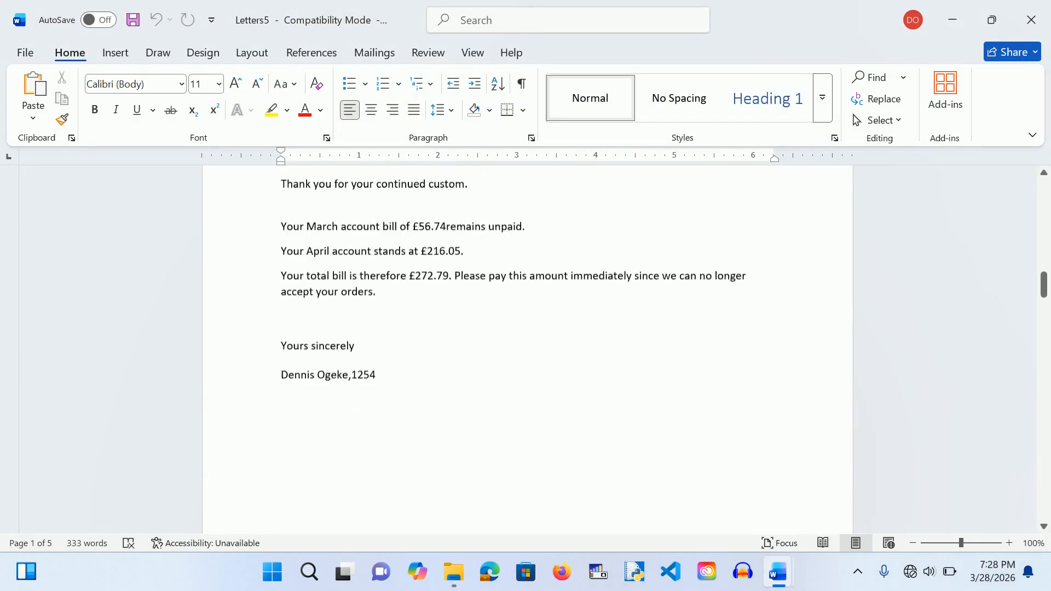
{"action": "scroll", "coordinate": [527, 350], "scroll_direction": "down", "scroll_amount": 10}
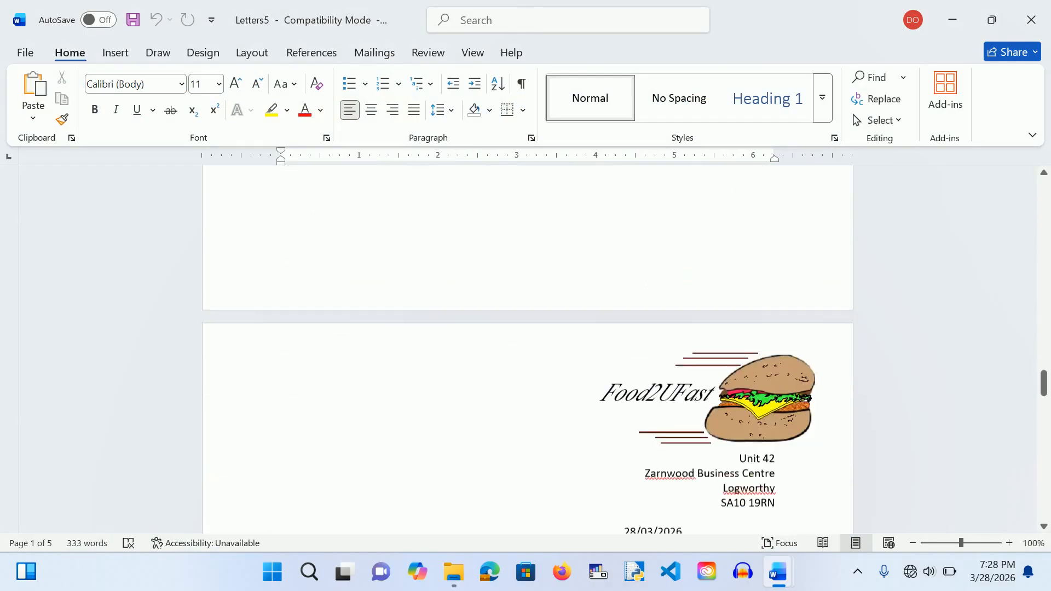
{"action": "scroll", "coordinate": [528, 350], "scroll_direction": "down", "scroll_amount": 8}
{"action": "scroll", "coordinate": [528, 350], "scroll_direction": "up", "scroll_amount": 5}
{"action": "scroll", "coordinate": [528, 351], "scroll_direction": "up", "scroll_amount": 1}
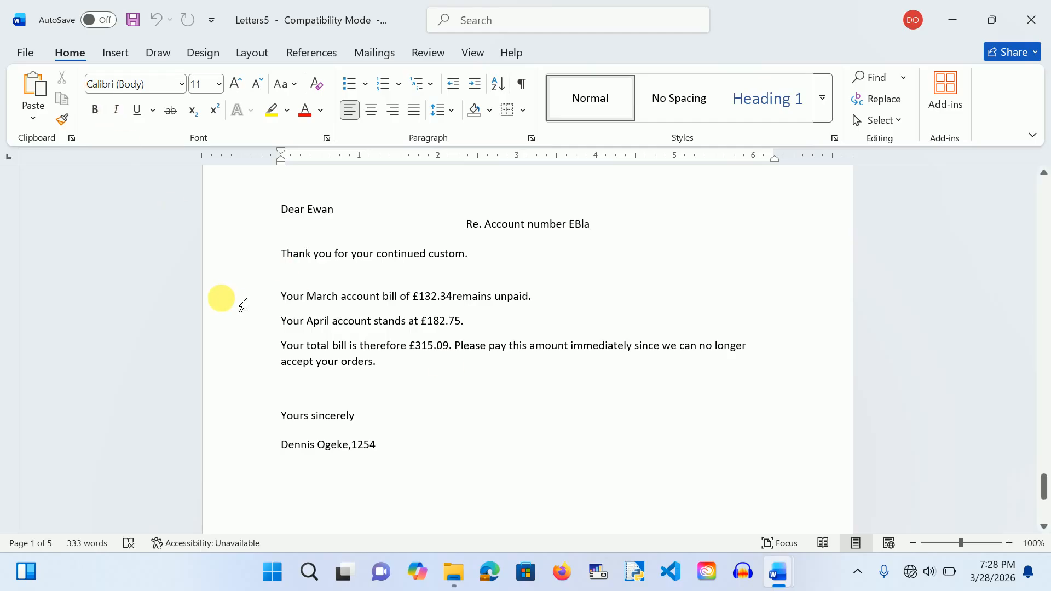
Step: Save the merged letters as MarchLetters_ followed by the candidate number, then close them
{"action": "key", "text": "ctrl+s"}
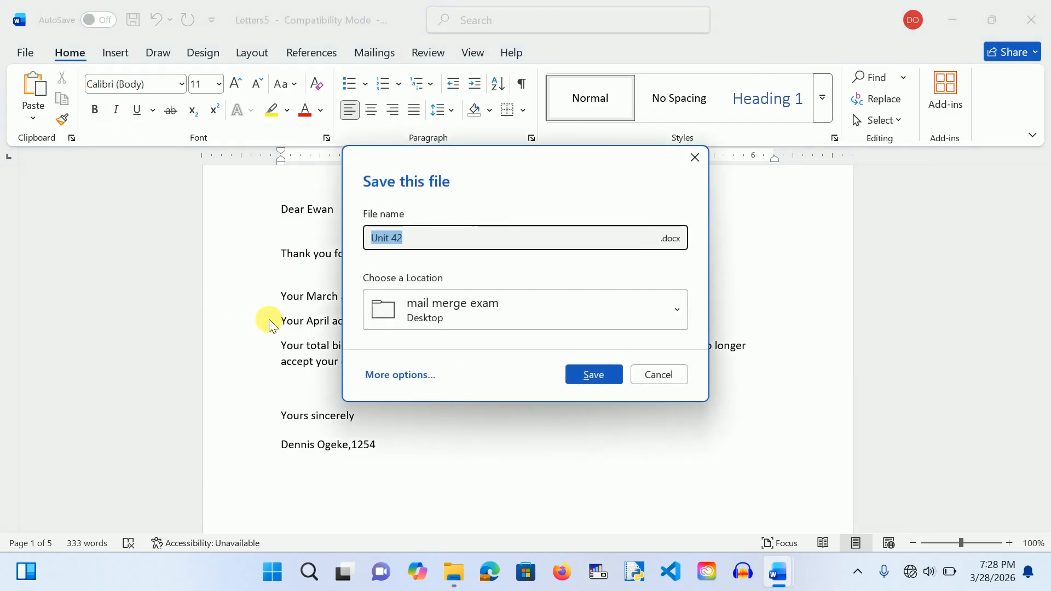
{"action": "left_click", "coordinate": [418, 247]}
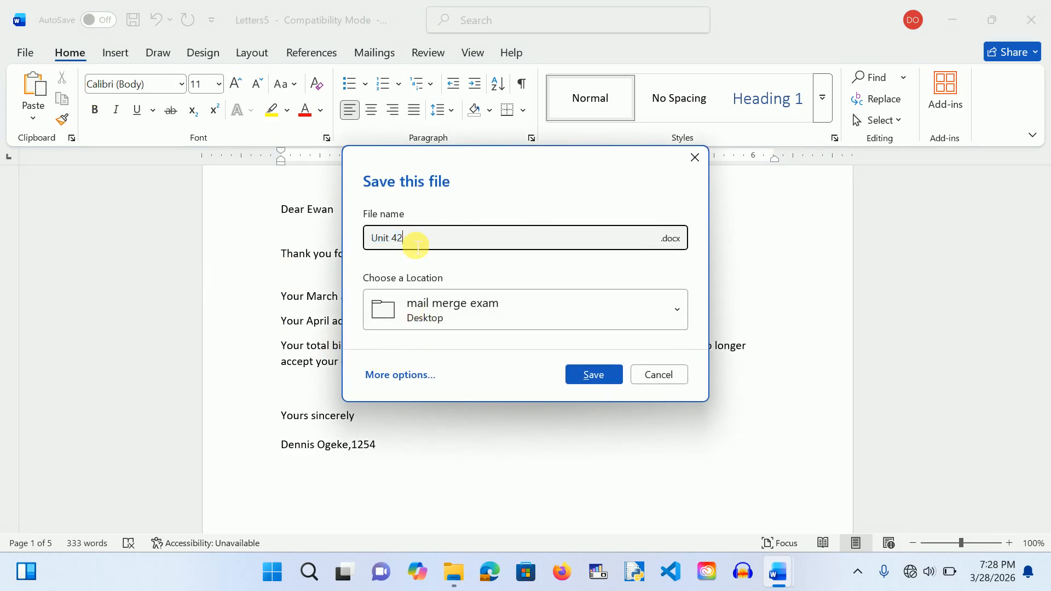
{"action": "key", "text": "BackSpace"}
{"action": "key", "text": "BackSpace"}
{"action": "key", "text": "BackSpace"}
{"action": "key", "text": "BackSpace"}
{"action": "key", "text": "BackSpace"}
{"action": "key", "text": "BackSpace"}
{"action": "key", "text": "BackSpace"}
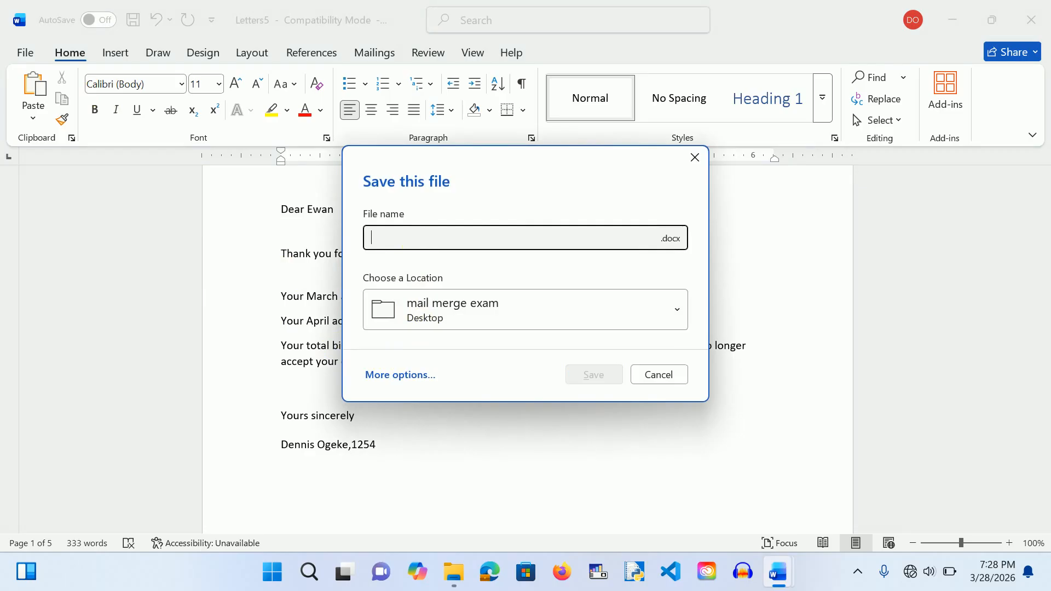
{"action": "type", "text": "MarchLetters_"}
{"action": "left_click", "coordinate": [437, 248]}
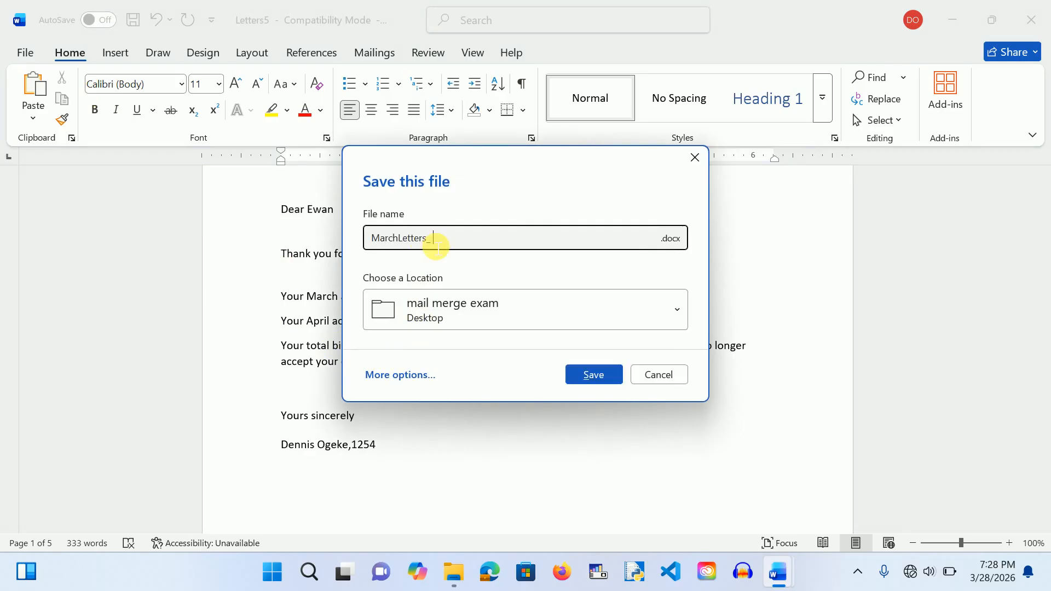
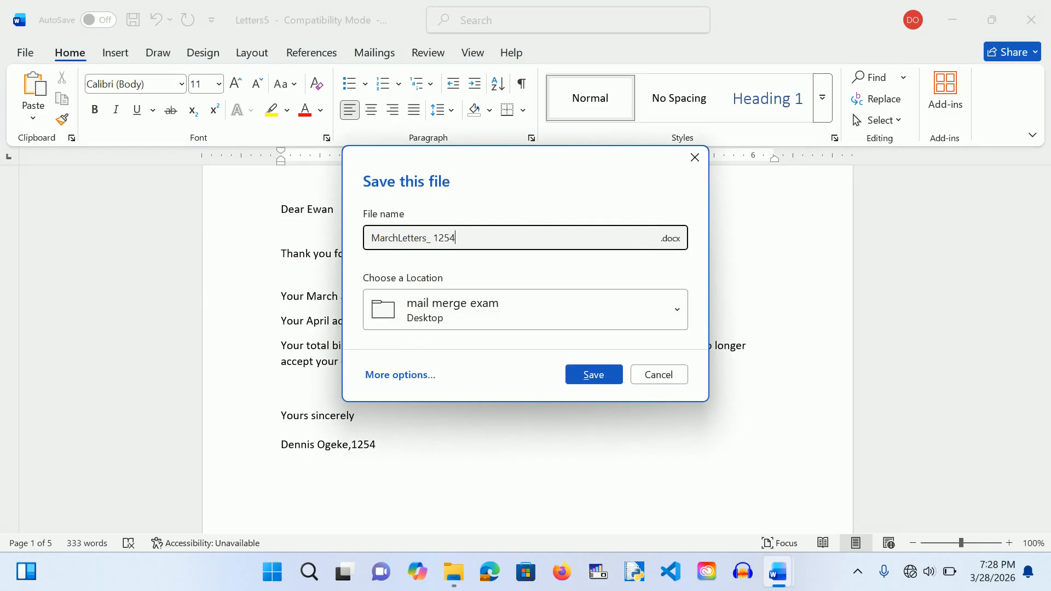
{"action": "left_click", "coordinate": [593, 370]}
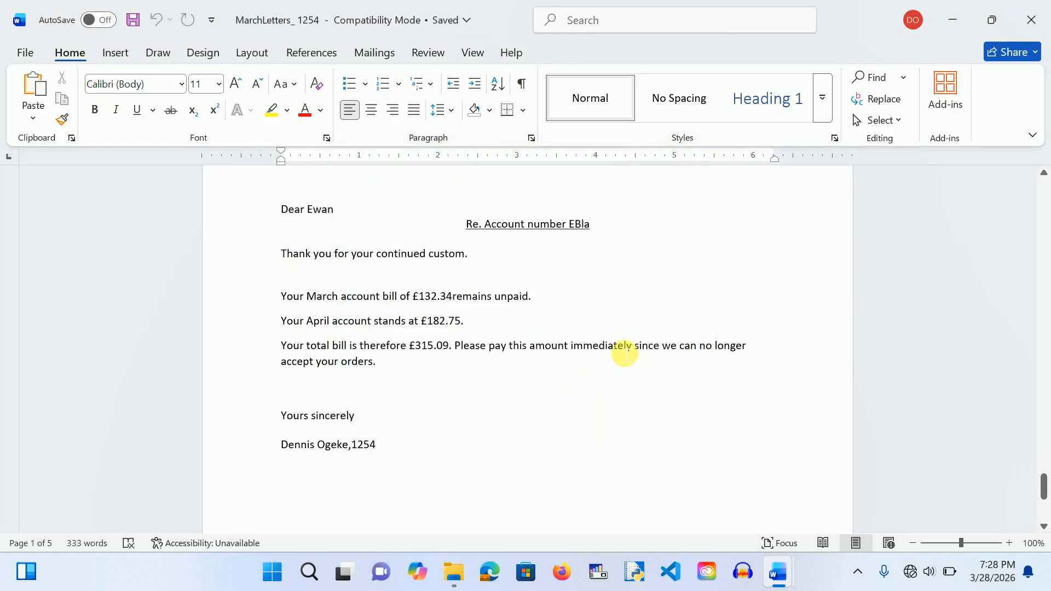
{"action": "left_click", "coordinate": [1030, 18]}
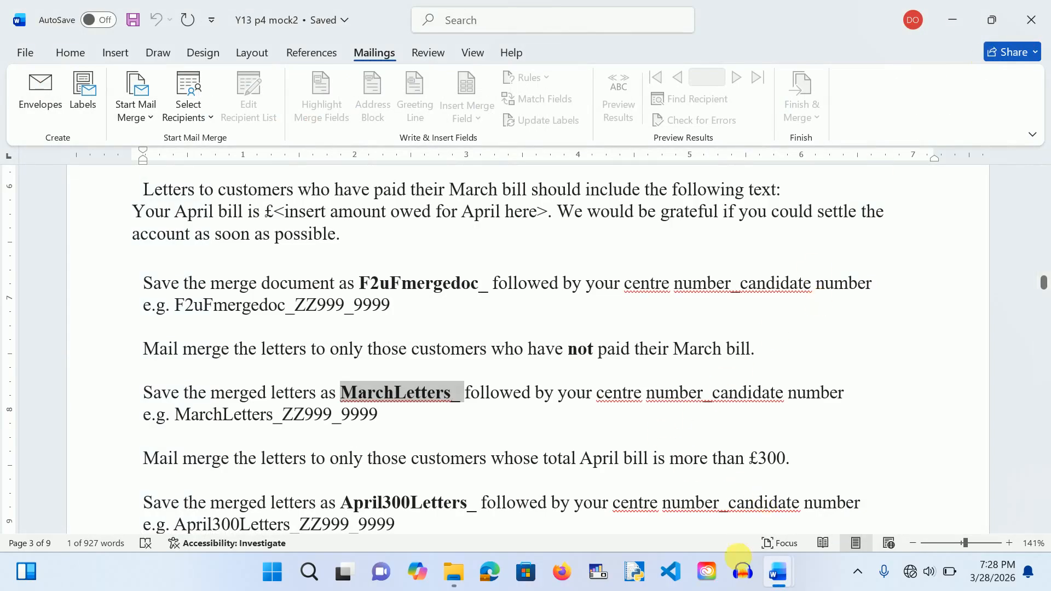
Step: Bring the F2uF merge document to the front
{"action": "mouse_move", "coordinate": [790, 570]}
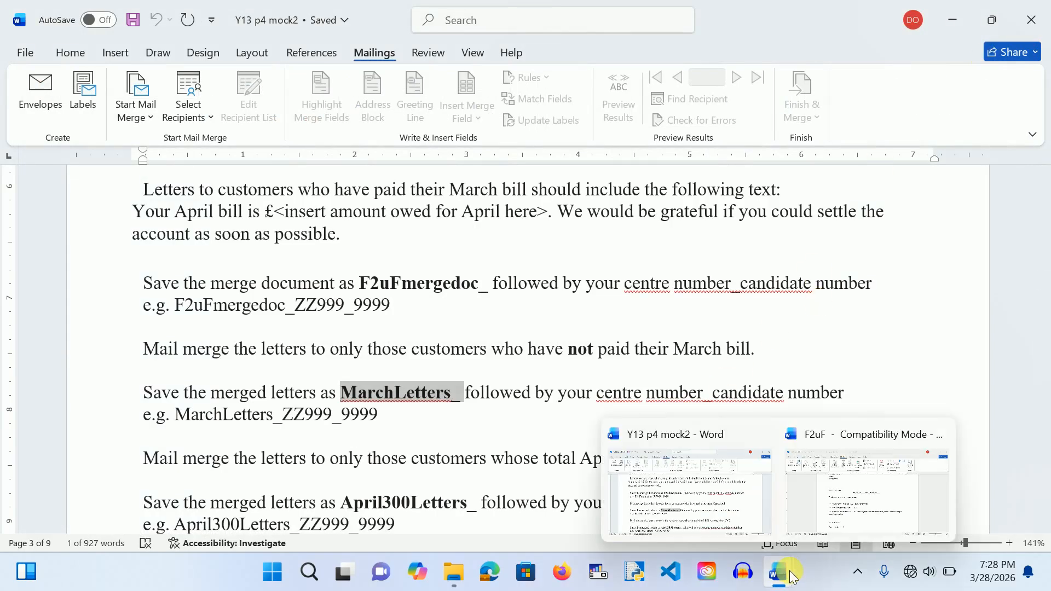
{"action": "left_click", "coordinate": [830, 495]}
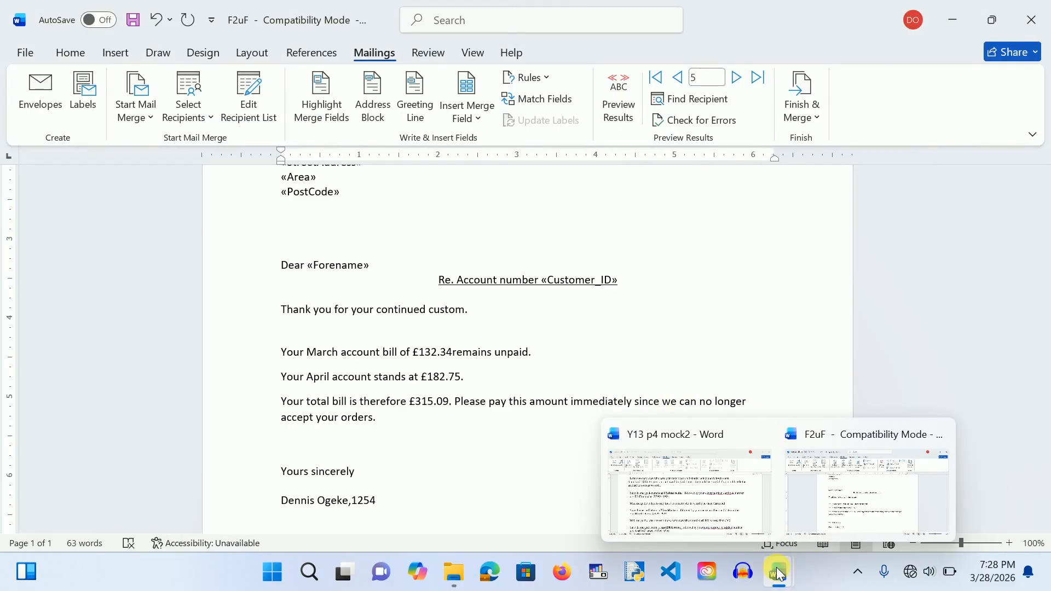
{"action": "left_click", "coordinate": [780, 573]}
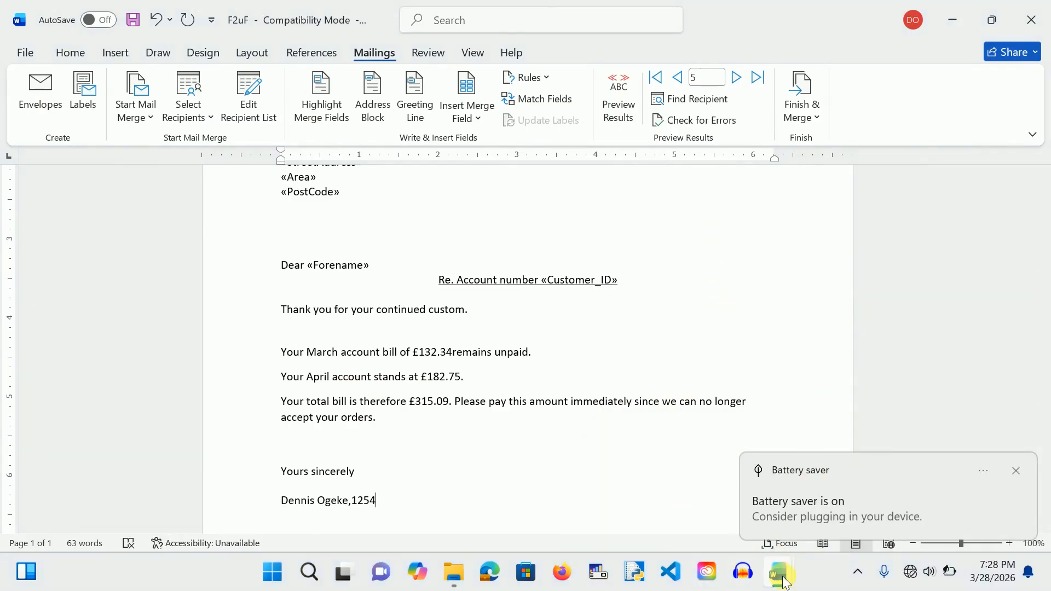
Step: Select F2uFmergedoc_ in the exam instructions, then return to the F2uF merge letter
{"action": "mouse_move", "coordinate": [785, 580]}
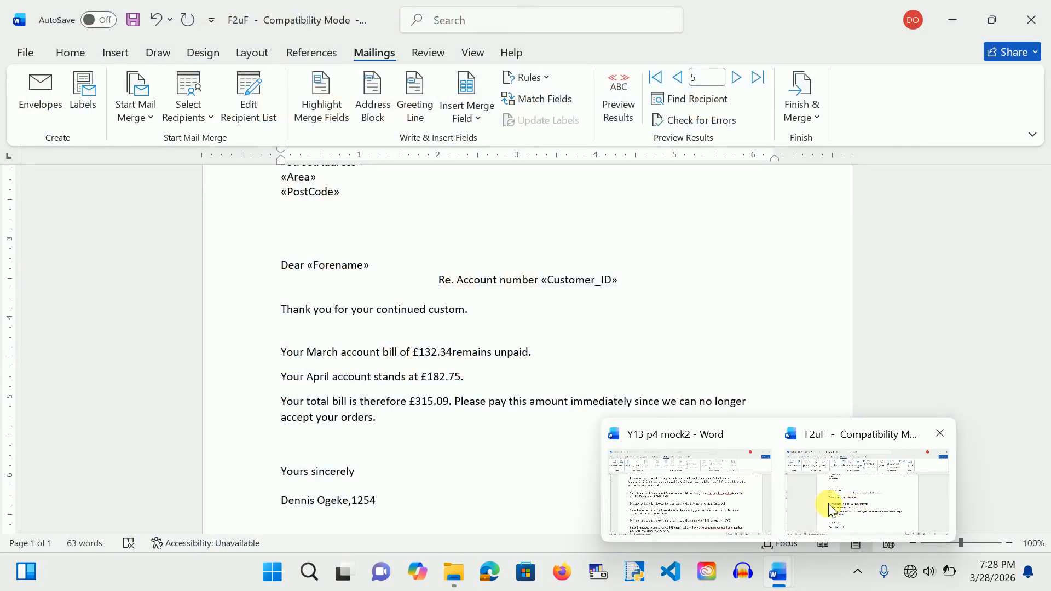
{"action": "left_click", "coordinate": [704, 504]}
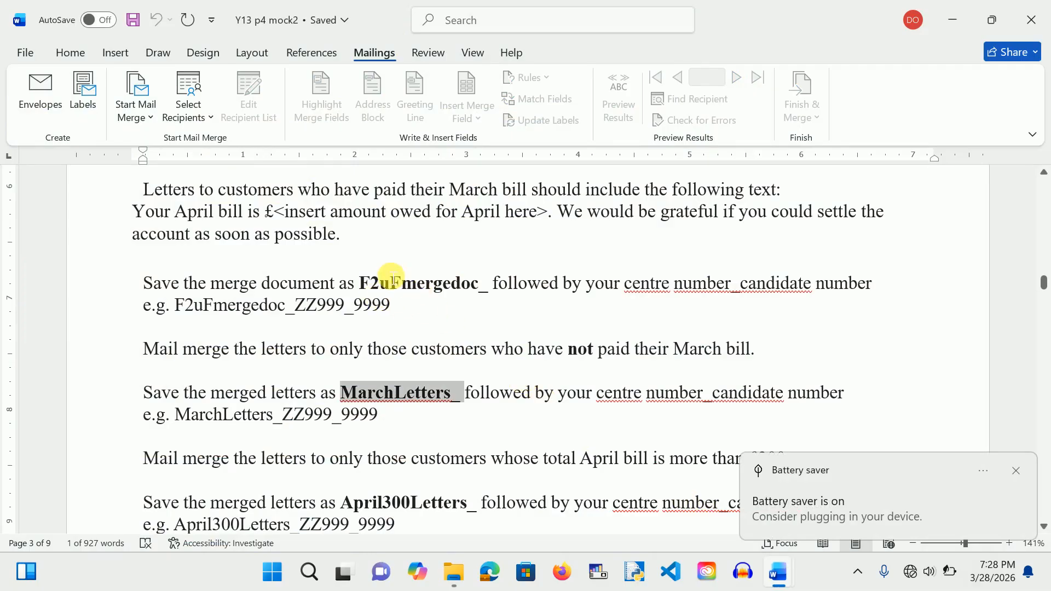
{"action": "left_click_drag", "start_coordinate": [362, 285], "coordinate": [488, 287]}
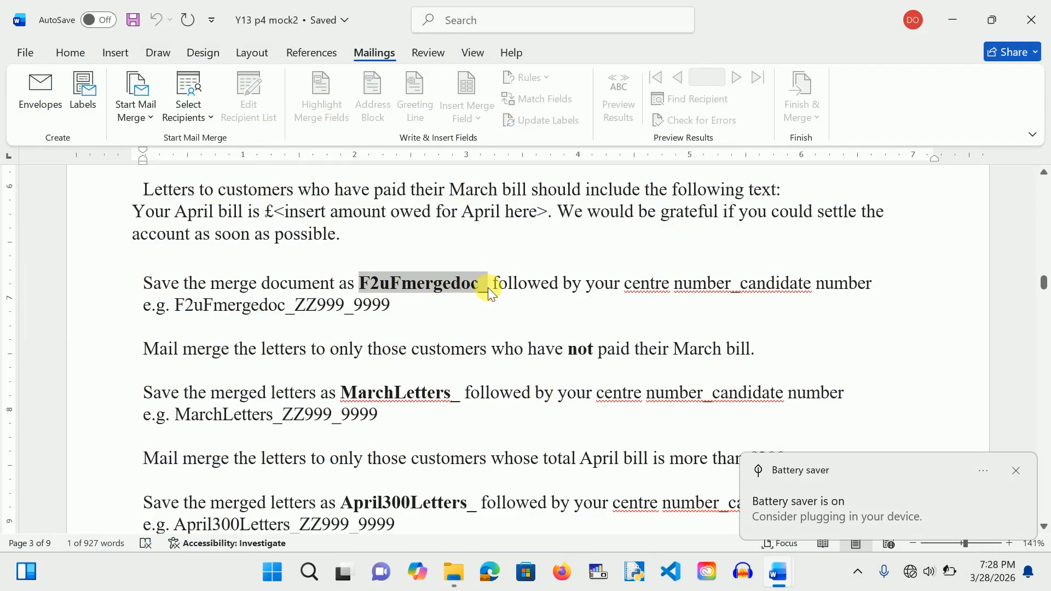
{"action": "mouse_move", "coordinate": [780, 573]}
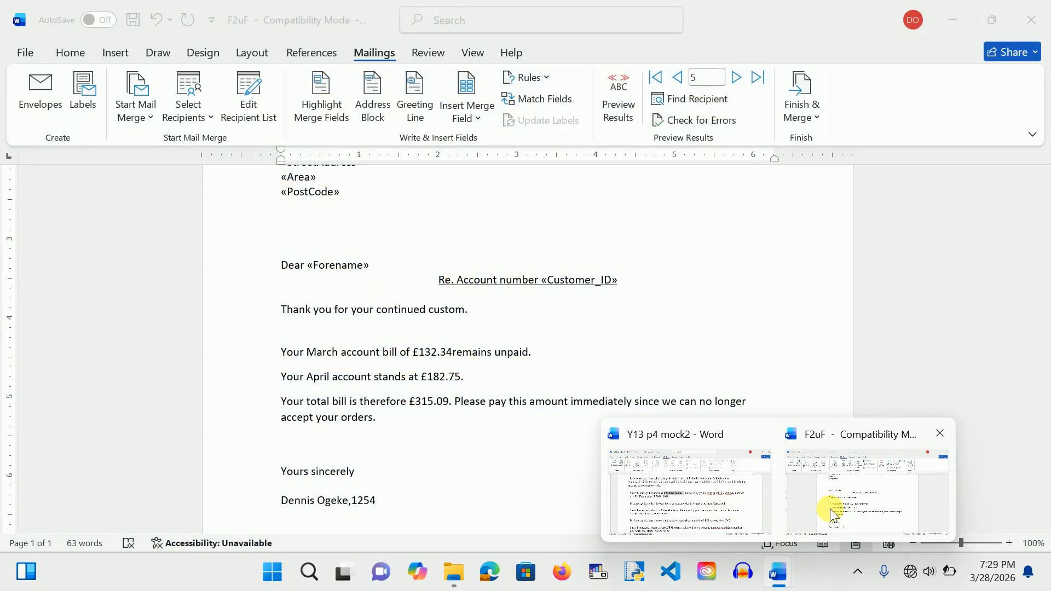
{"action": "left_click", "coordinate": [831, 514]}
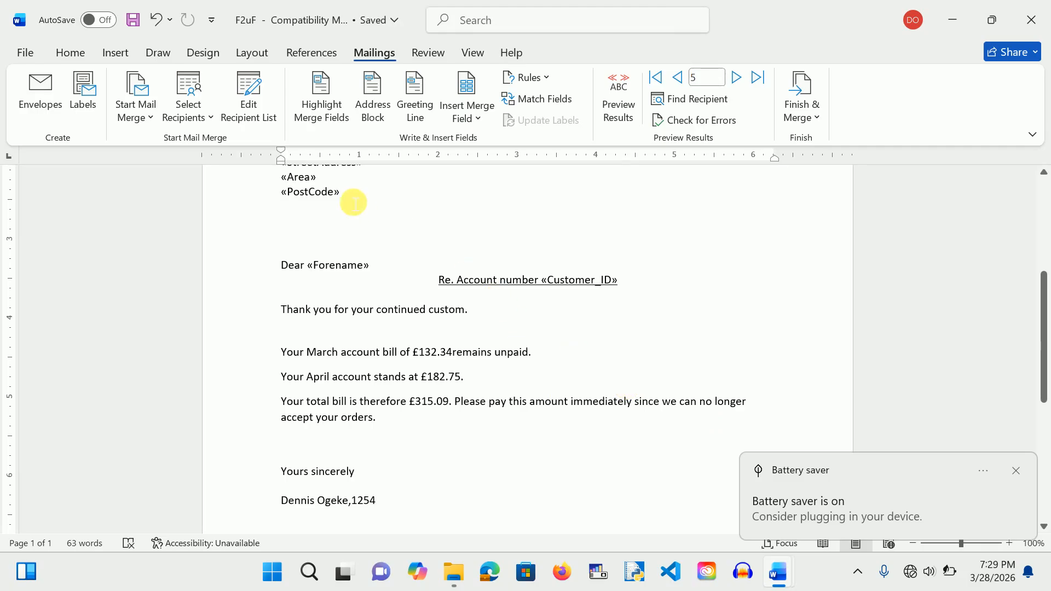
Step: Save As a Word Document named F2uFmergedoc_ plus candidate number in mail merge exam, accepting the upgrade
{"action": "left_click", "coordinate": [21, 51]}
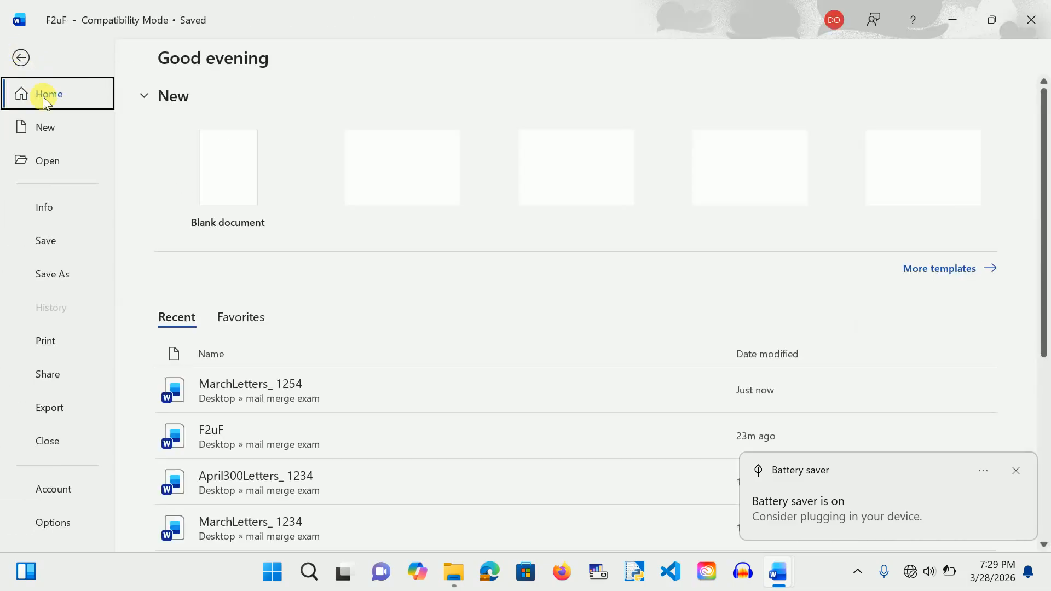
{"action": "left_click", "coordinate": [60, 268]}
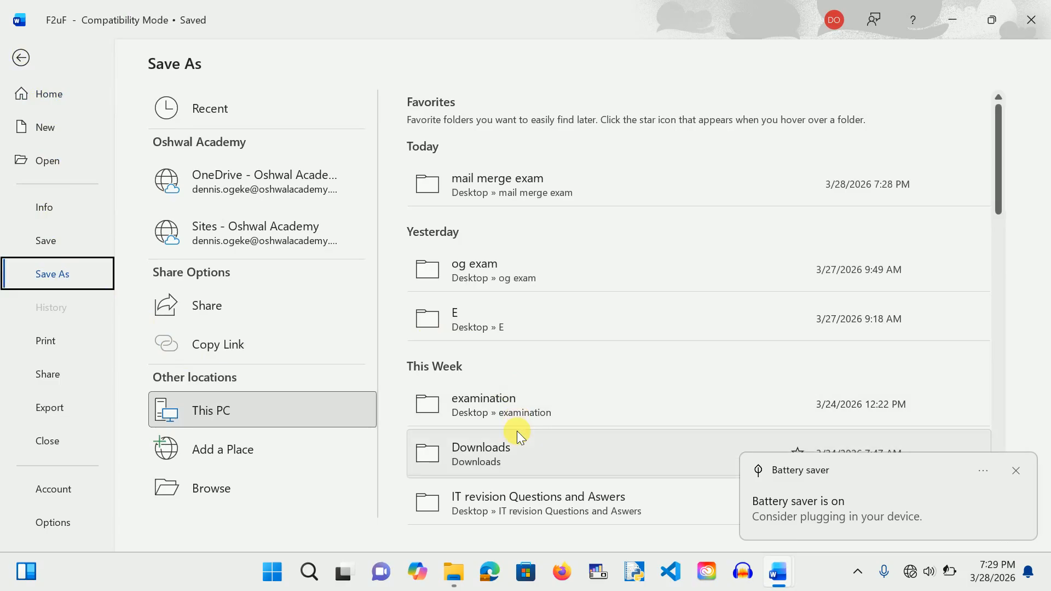
{"action": "left_click", "coordinate": [490, 194]}
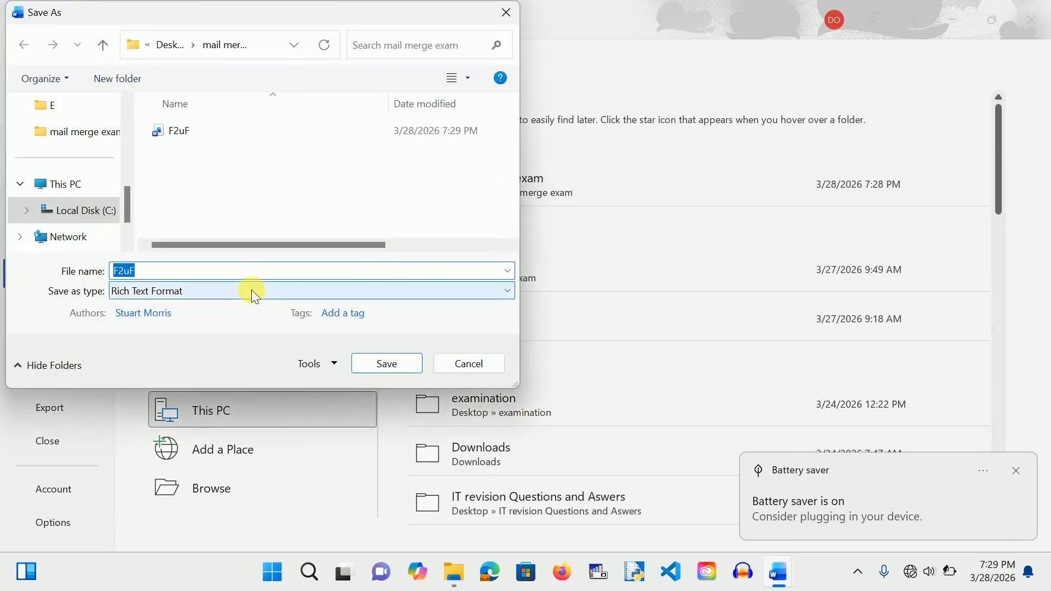
{"action": "key", "text": "End"}
{"action": "type", "text": "mergedoc_12"}
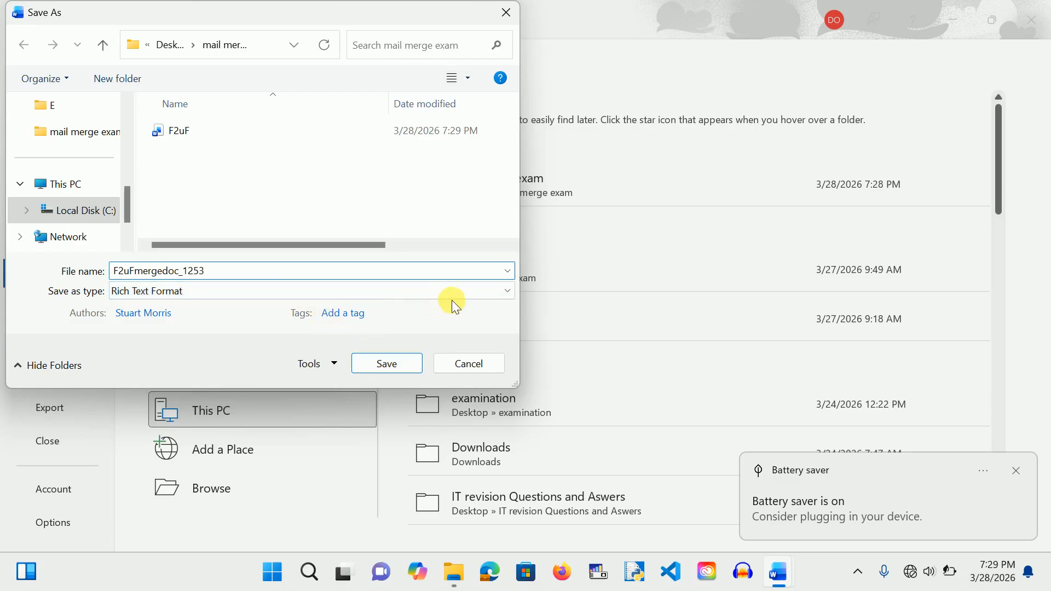
{"action": "left_click", "coordinate": [484, 291]}
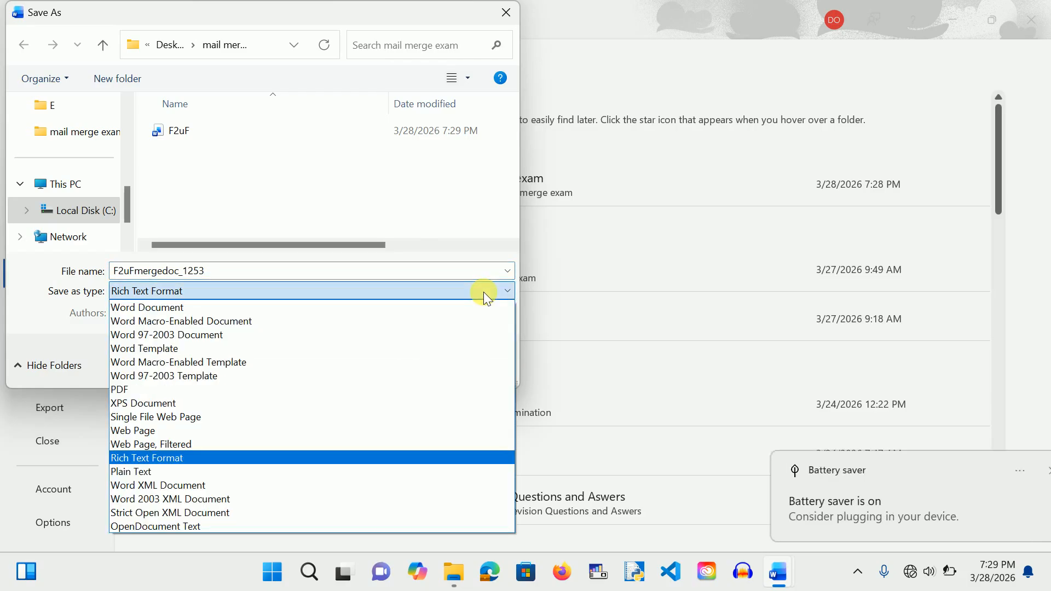
{"action": "left_click", "coordinate": [369, 307]}
{"action": "left_click", "coordinate": [392, 412]}
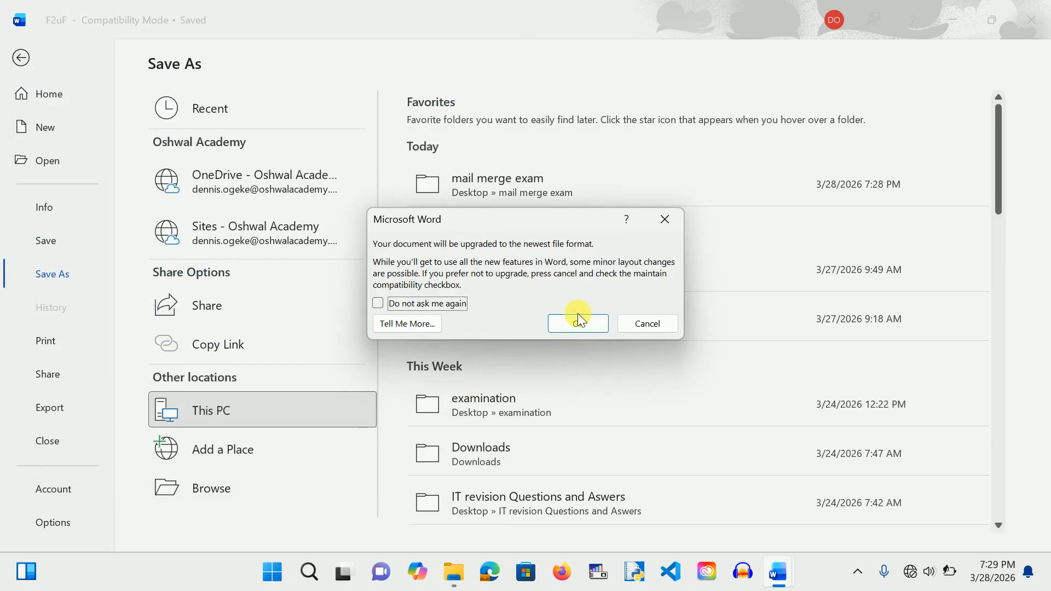
{"action": "left_click", "coordinate": [578, 317]}
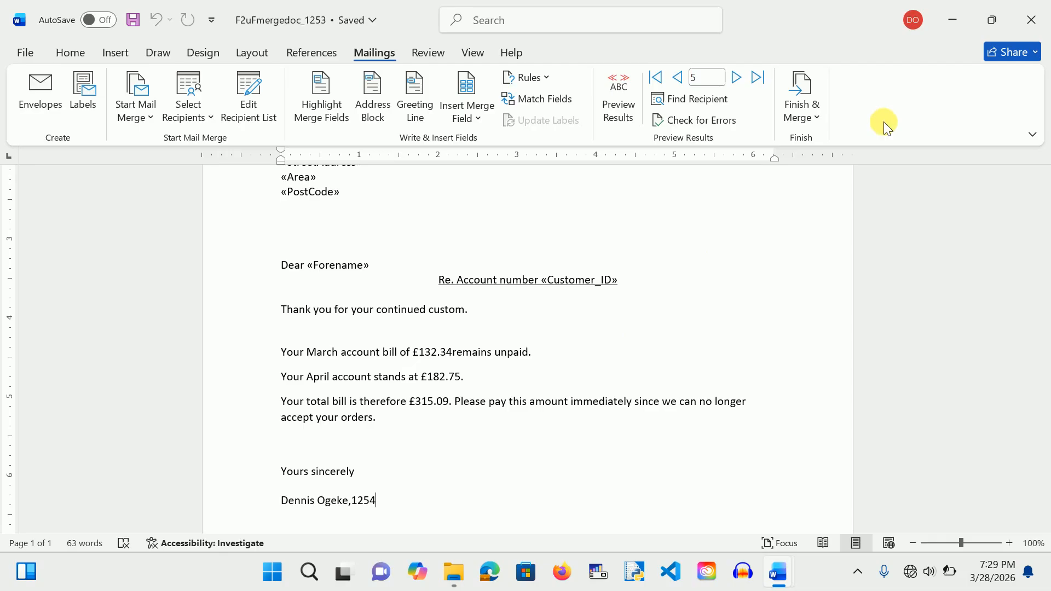
Step: Open the recipient list's filter settings from the letter
{"action": "left_click", "coordinate": [637, 341]}
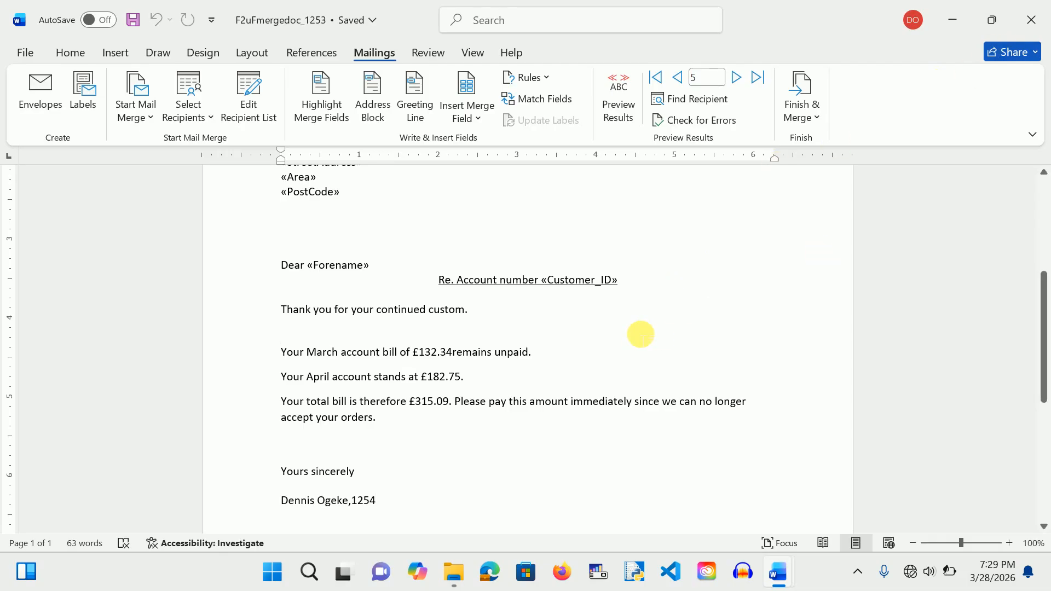
{"action": "scroll", "coordinate": [641, 334], "scroll_direction": "up", "scroll_amount": 5}
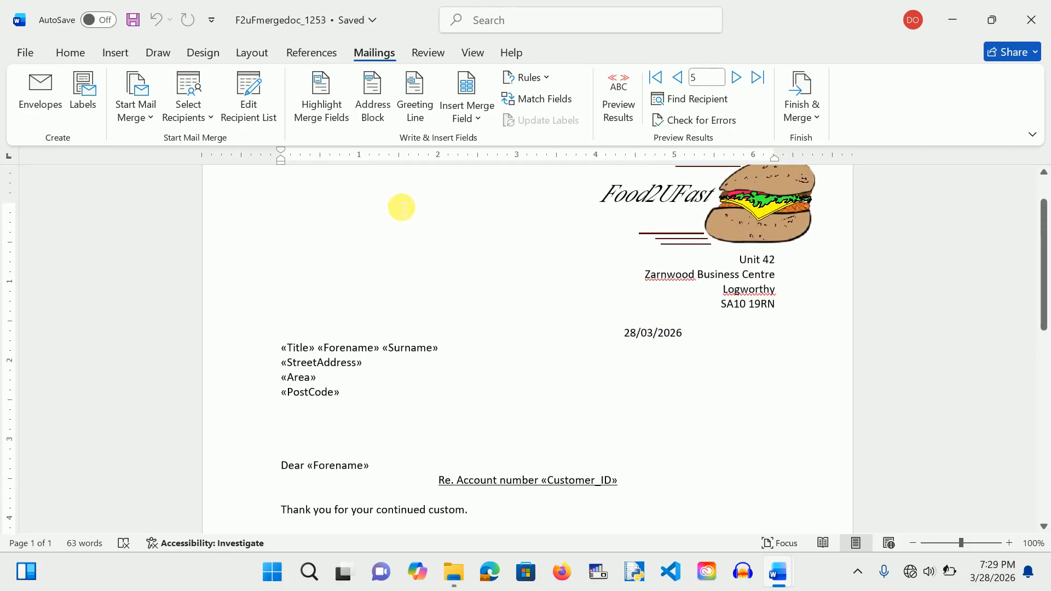
{"action": "scroll", "coordinate": [428, 322], "scroll_direction": "down", "scroll_amount": 3}
{"action": "scroll", "coordinate": [372, 263], "scroll_direction": "up", "scroll_amount": 4}
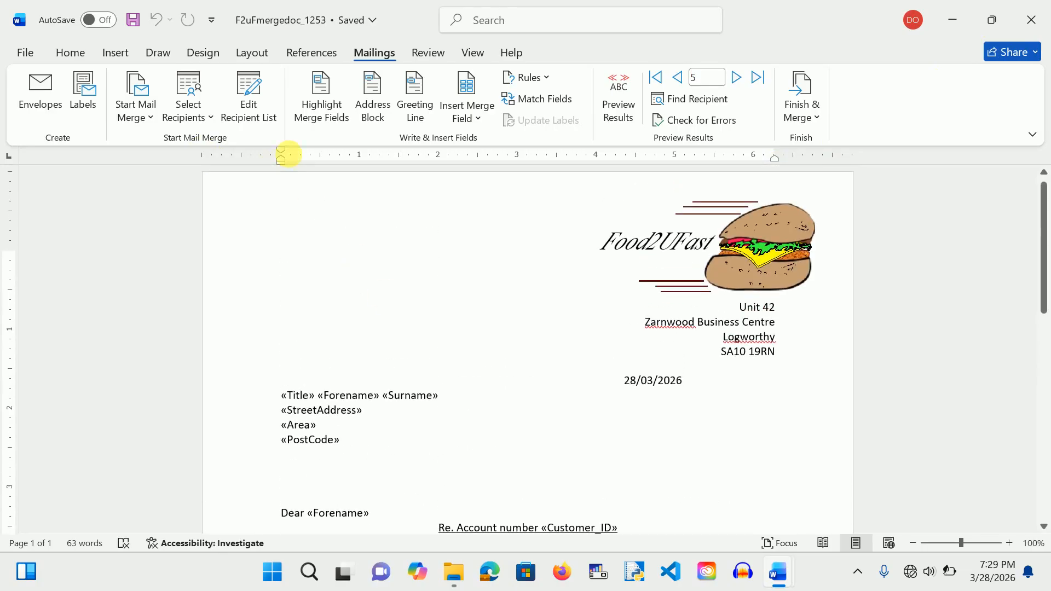
{"action": "left_click", "coordinate": [251, 109]}
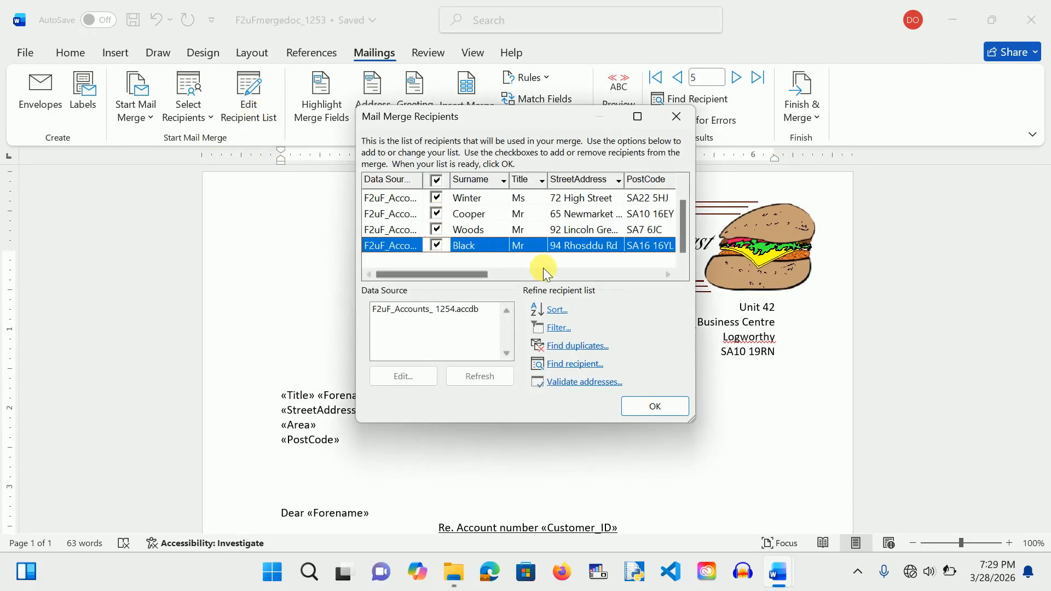
{"action": "left_click", "coordinate": [558, 329]}
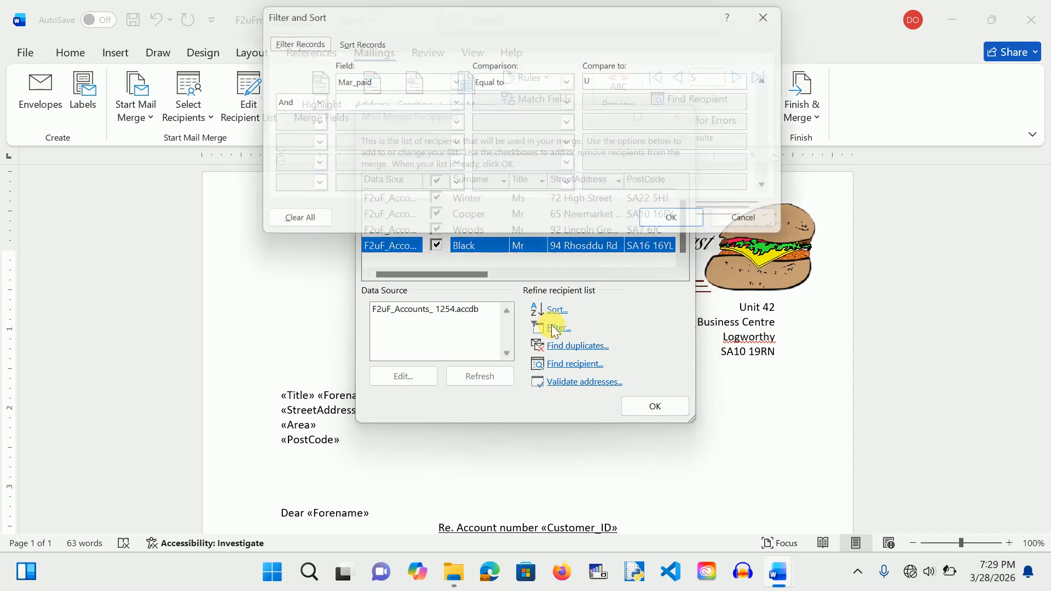
Step: Change the filter to Total amount greater than 300 and apply it
{"action": "left_click", "coordinate": [455, 81]}
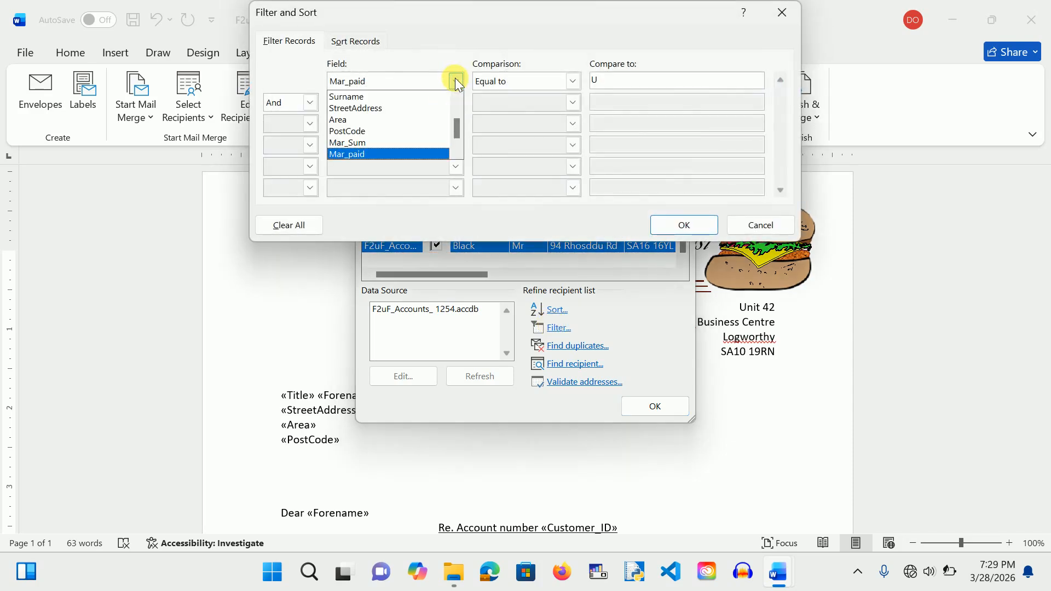
{"action": "scroll", "coordinate": [454, 152], "scroll_direction": "down", "scroll_amount": 2}
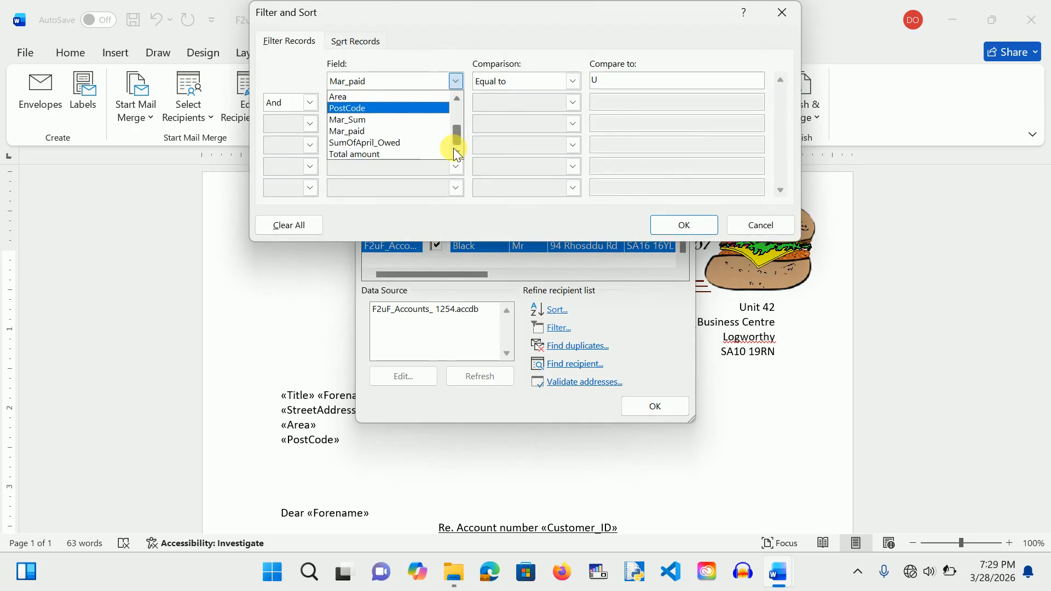
{"action": "left_click", "coordinate": [425, 152]}
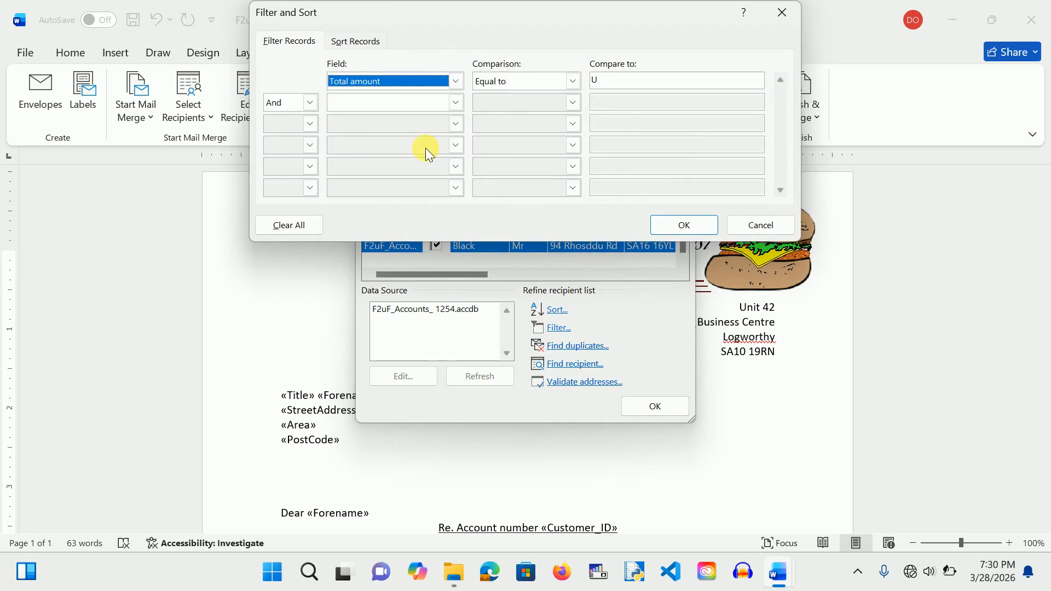
{"action": "left_click", "coordinate": [574, 81]}
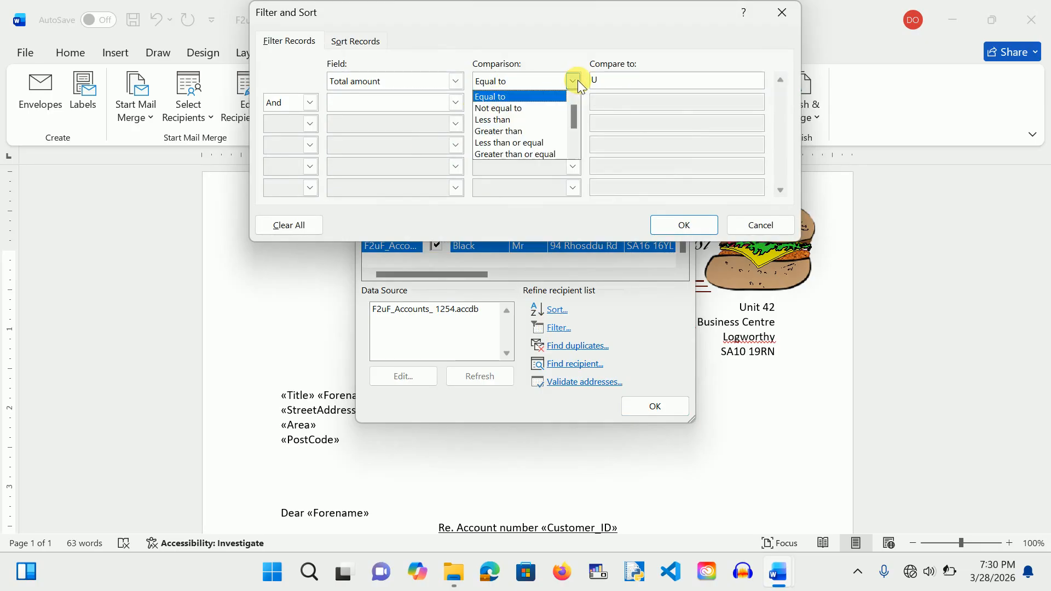
{"action": "left_click", "coordinate": [539, 132]}
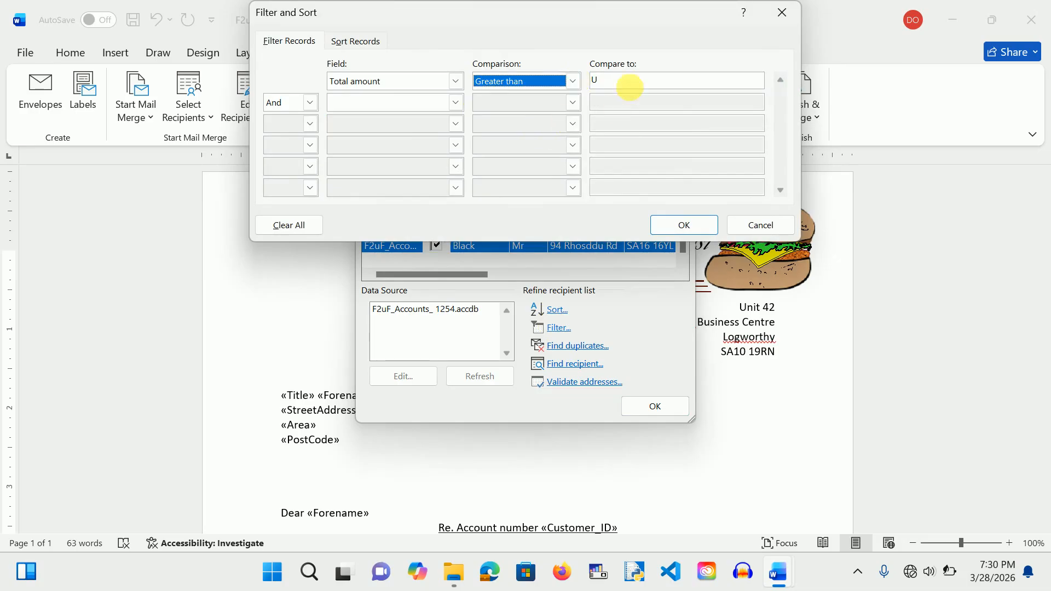
{"action": "left_click", "coordinate": [633, 82]}
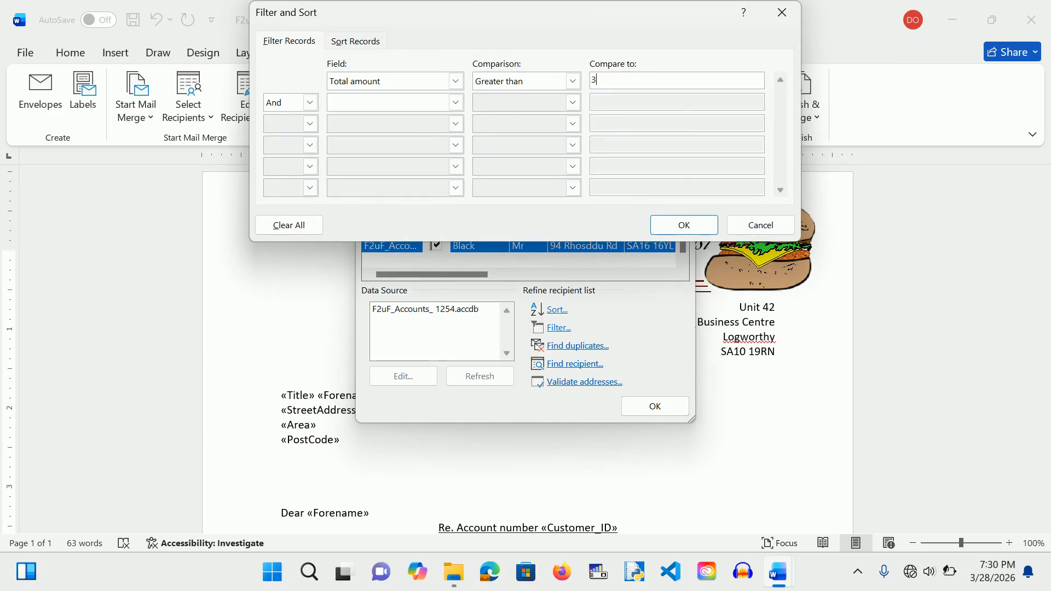
{"action": "left_click", "coordinate": [679, 222]}
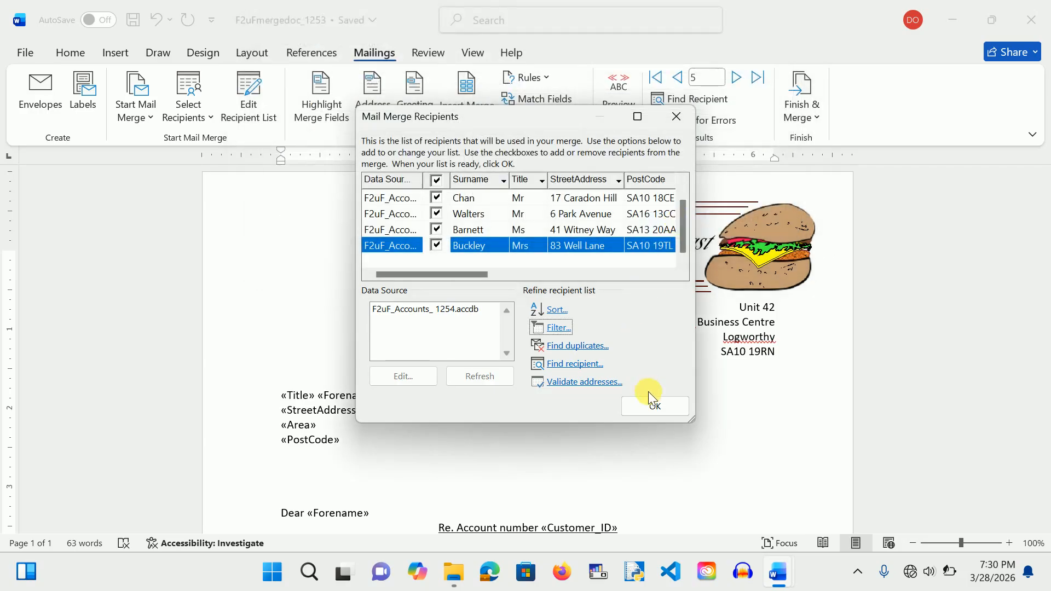
{"action": "left_click", "coordinate": [652, 405]}
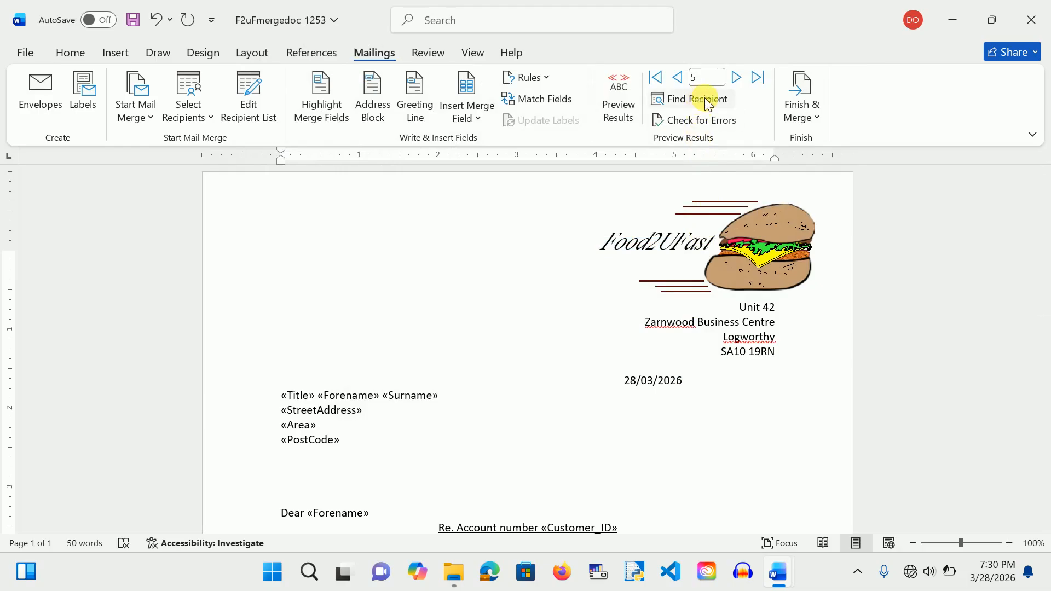
{"action": "left_click", "coordinate": [798, 109]}
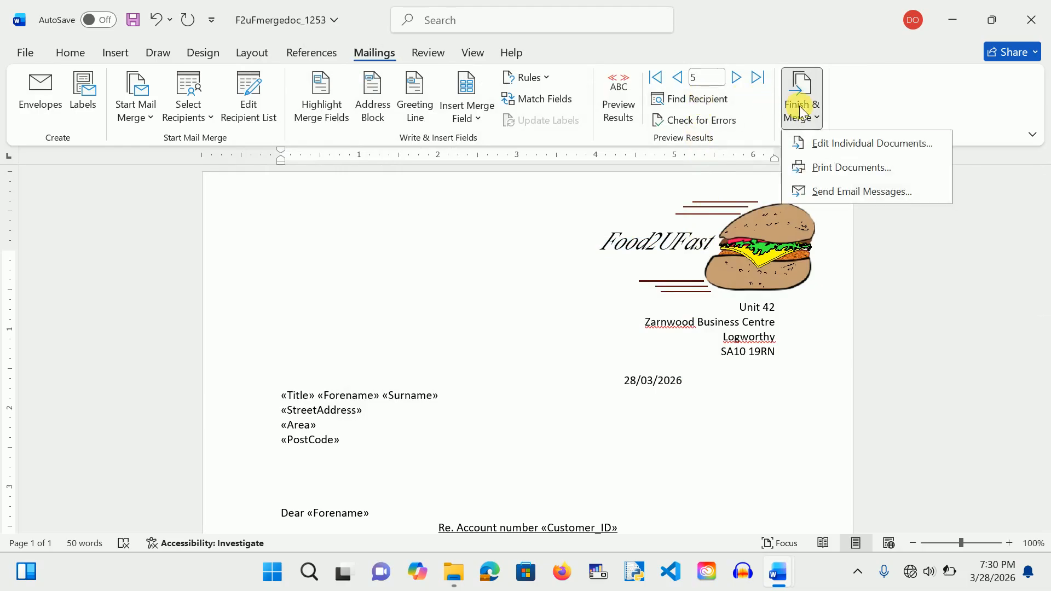
{"action": "left_click", "coordinate": [820, 142]}
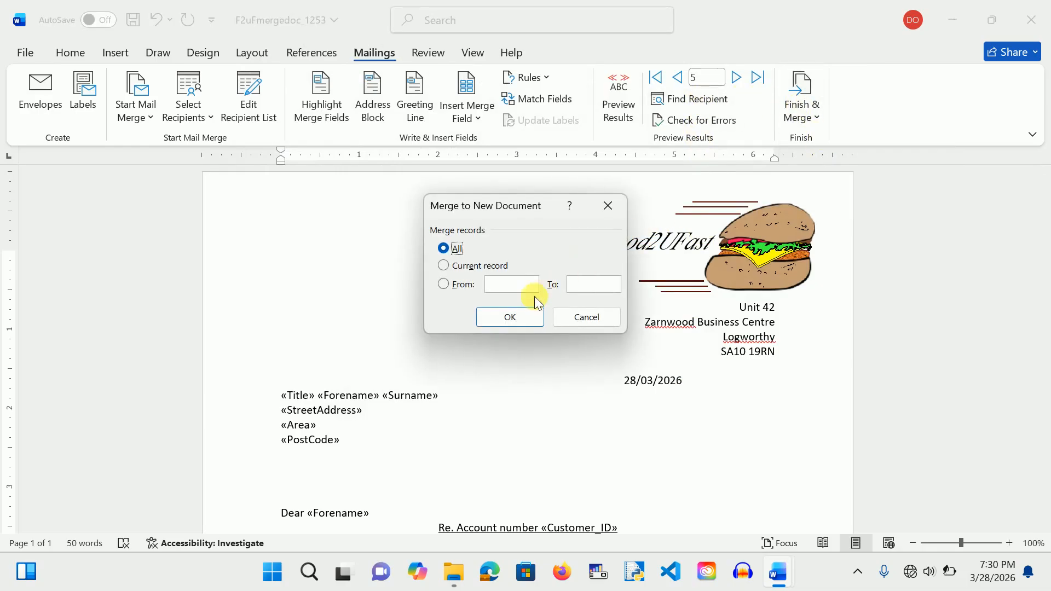
{"action": "left_click", "coordinate": [518, 316]}
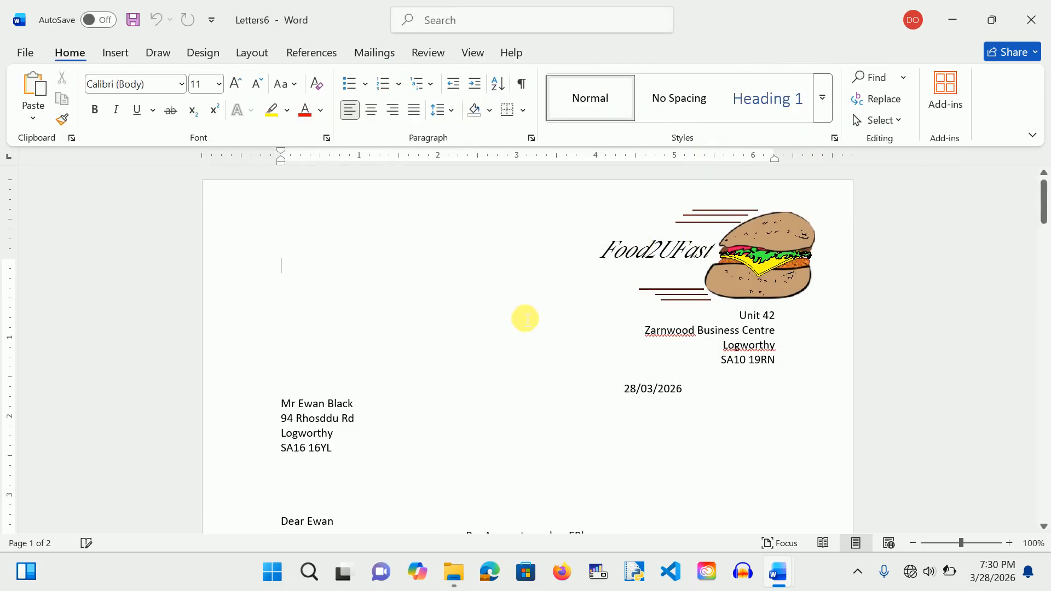
{"action": "scroll", "coordinate": [524, 317], "scroll_direction": "down", "scroll_amount": 20}
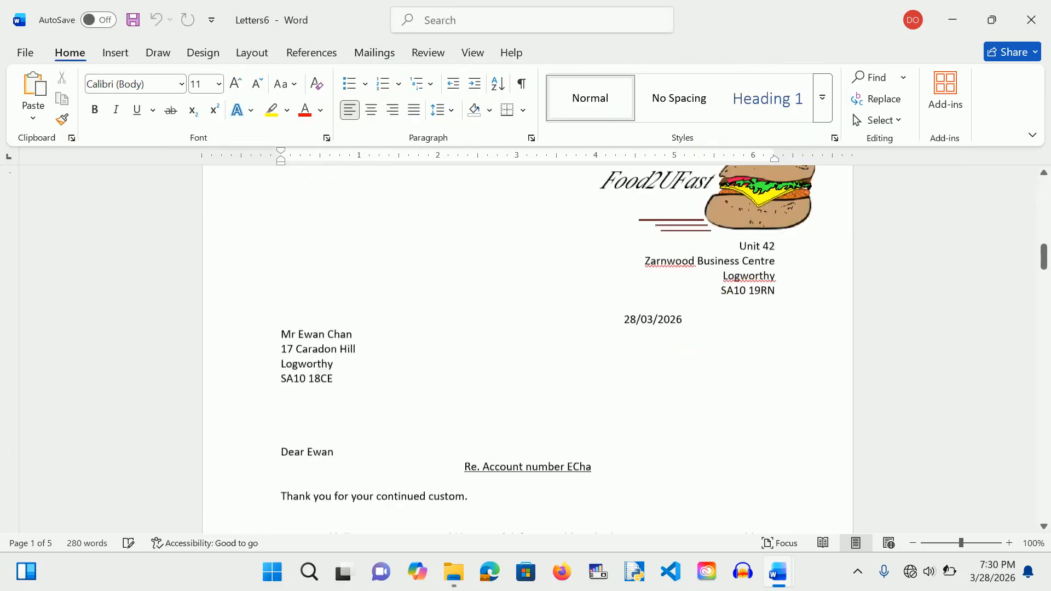
{"action": "scroll", "coordinate": [774, 332], "scroll_direction": "down", "scroll_amount": 15}
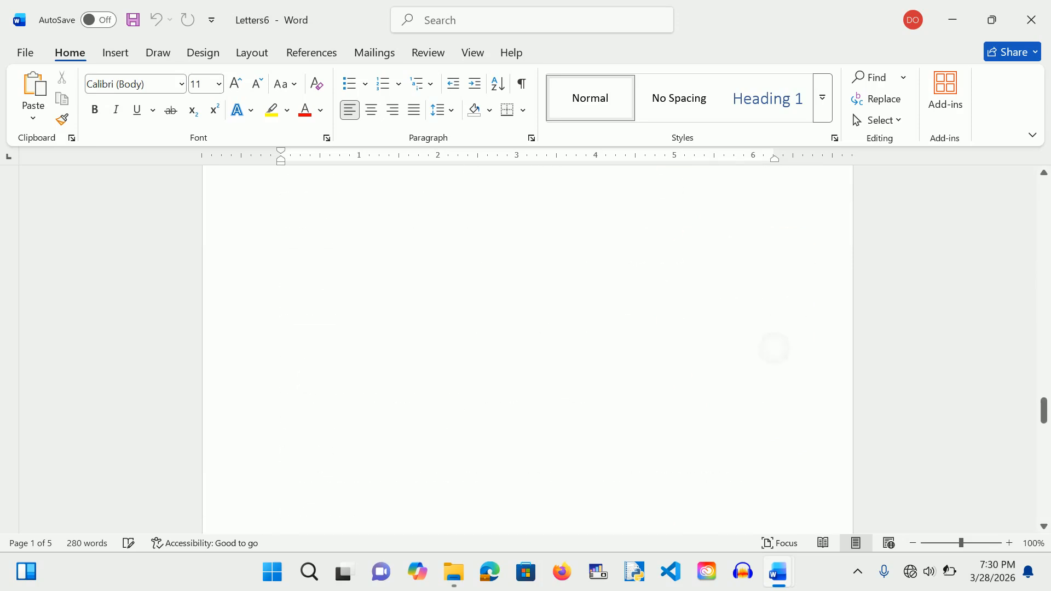
{"action": "scroll", "coordinate": [775, 332], "scroll_direction": "down", "scroll_amount": 3}
{"action": "scroll", "coordinate": [774, 333], "scroll_direction": "up", "scroll_amount": 12}
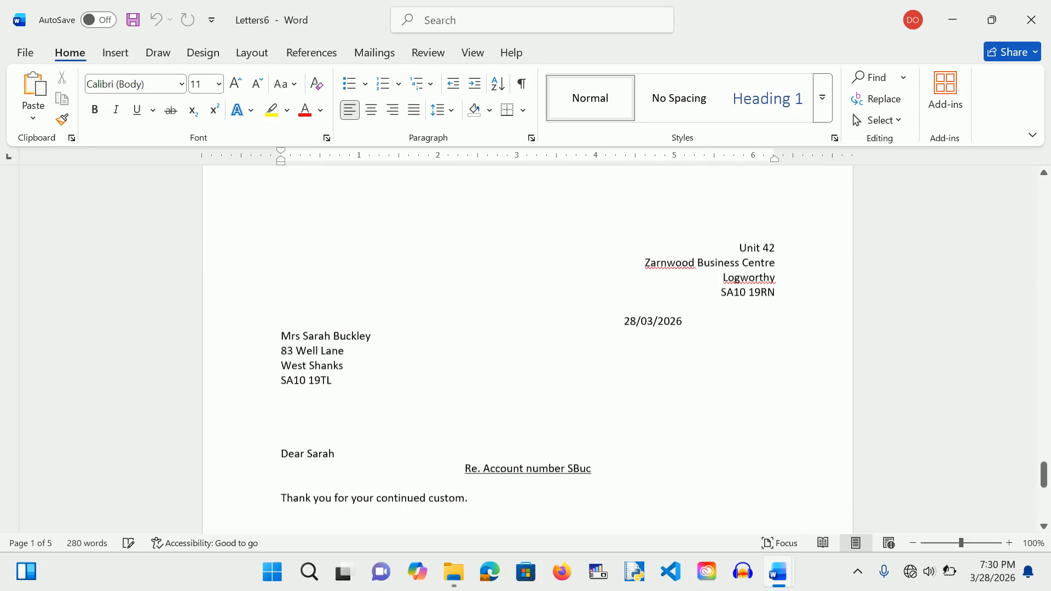
{"action": "scroll", "coordinate": [528, 351], "scroll_direction": "up", "scroll_amount": 20}
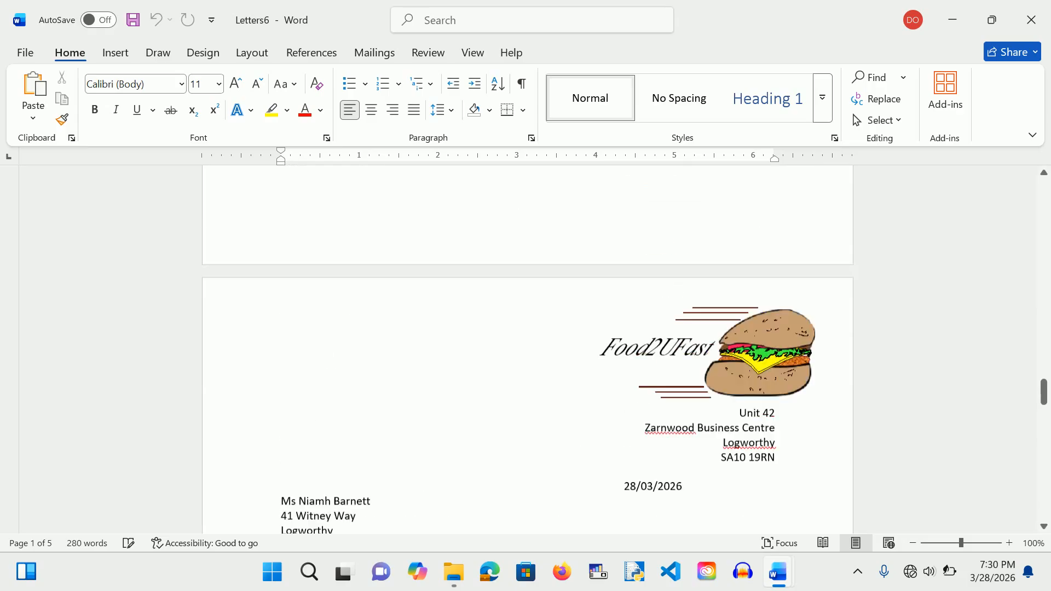
{"action": "scroll", "coordinate": [527, 351], "scroll_direction": "up", "scroll_amount": 12}
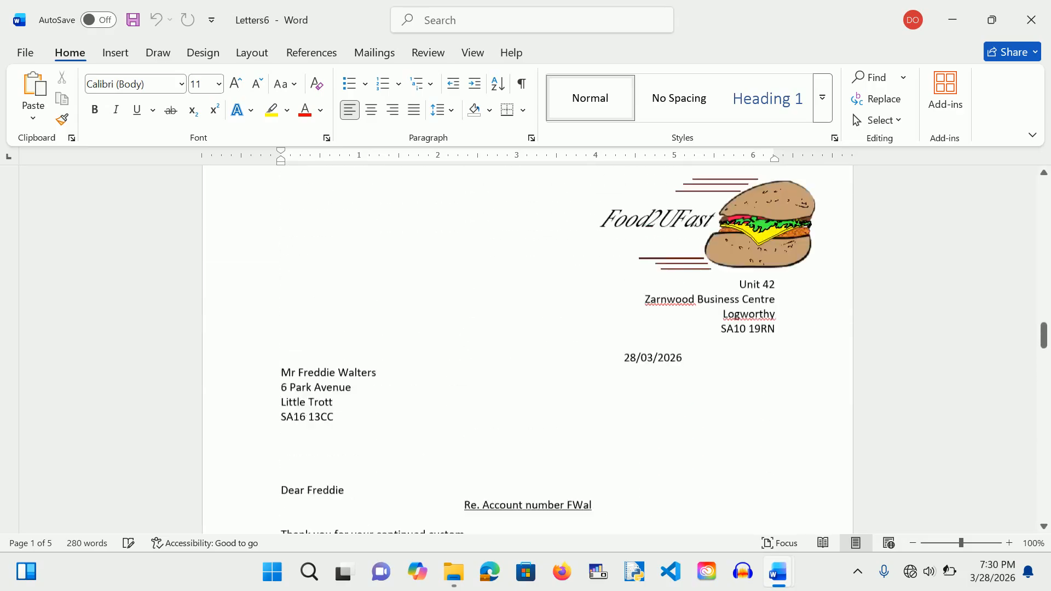
{"action": "scroll", "coordinate": [528, 351], "scroll_direction": "up", "scroll_amount": 20}
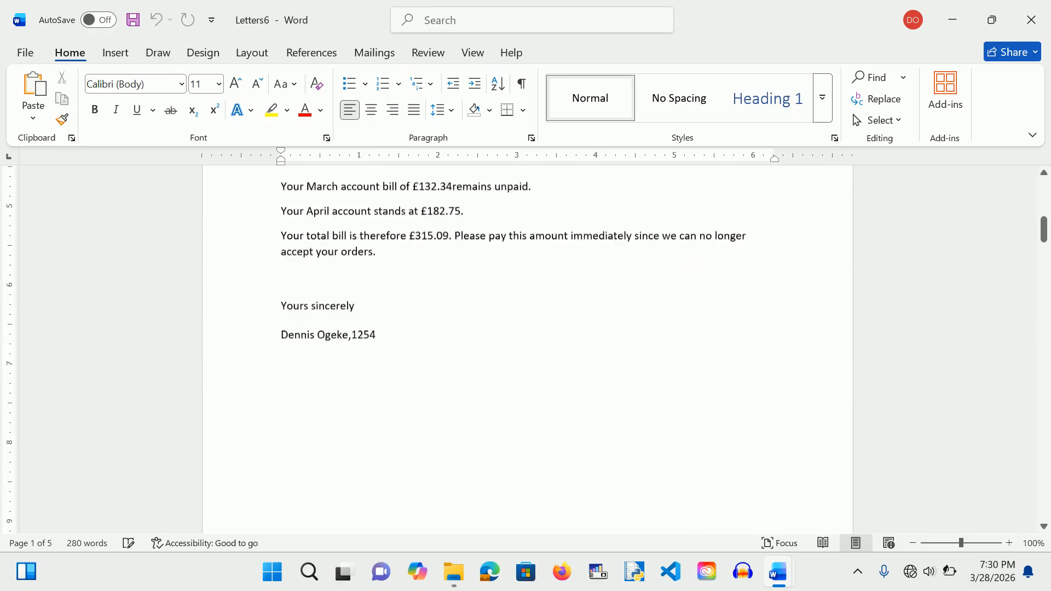
{"action": "scroll", "coordinate": [528, 350], "scroll_direction": "up", "scroll_amount": 5}
{"action": "scroll", "coordinate": [528, 351], "scroll_direction": "down", "scroll_amount": 4}
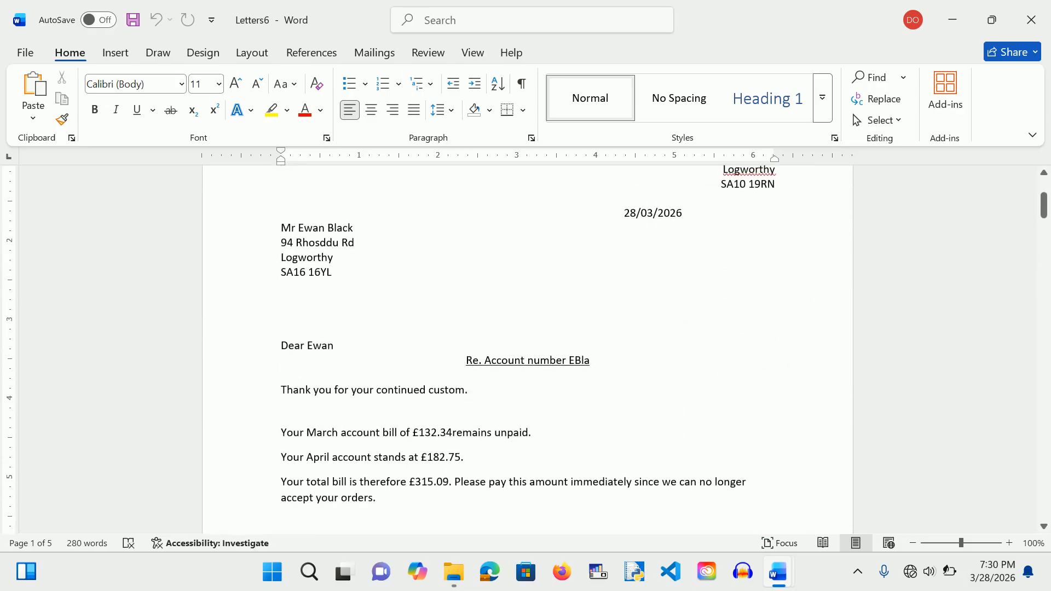
{"action": "scroll", "coordinate": [556, 469], "scroll_direction": "down", "scroll_amount": 3}
{"action": "scroll", "coordinate": [528, 351], "scroll_direction": "down", "scroll_amount": 6}
{"action": "scroll", "coordinate": [528, 350], "scroll_direction": "down", "scroll_amount": 9}
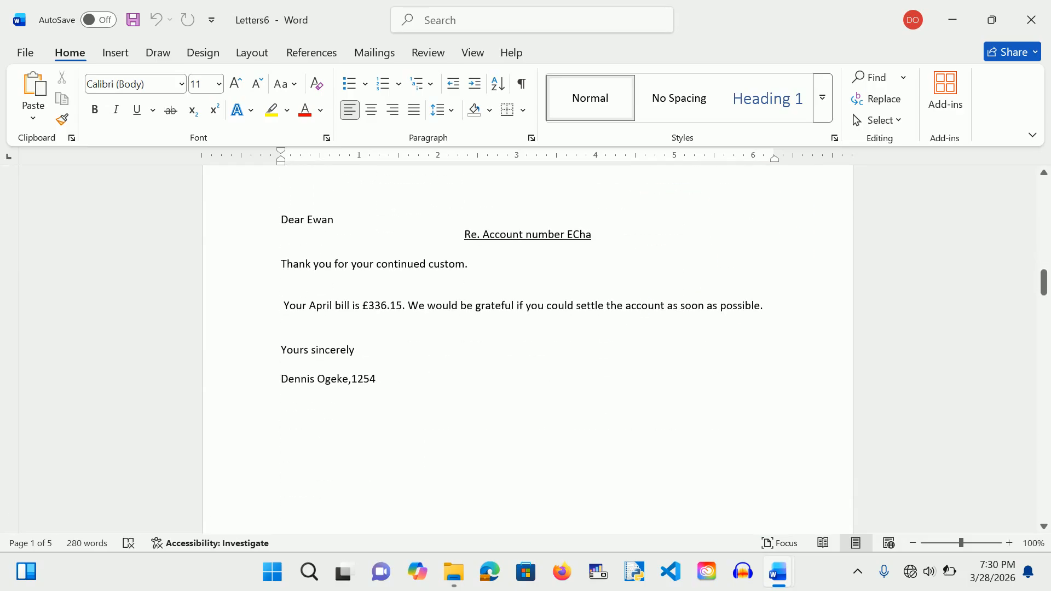
{"action": "scroll", "coordinate": [528, 351], "scroll_direction": "down", "scroll_amount": 1}
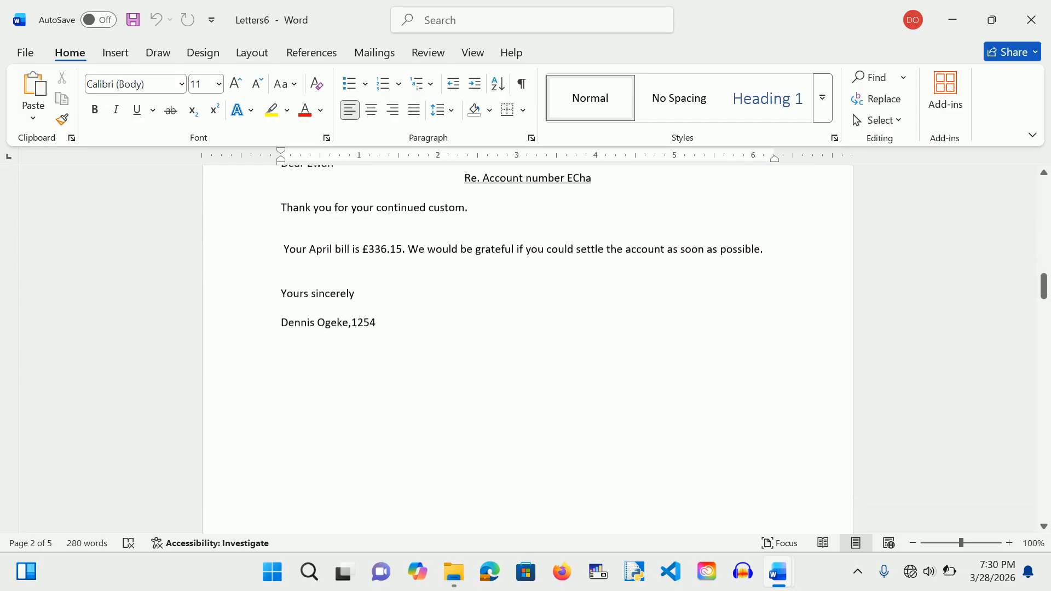
{"action": "scroll", "coordinate": [527, 350], "scroll_direction": "down", "scroll_amount": 9}
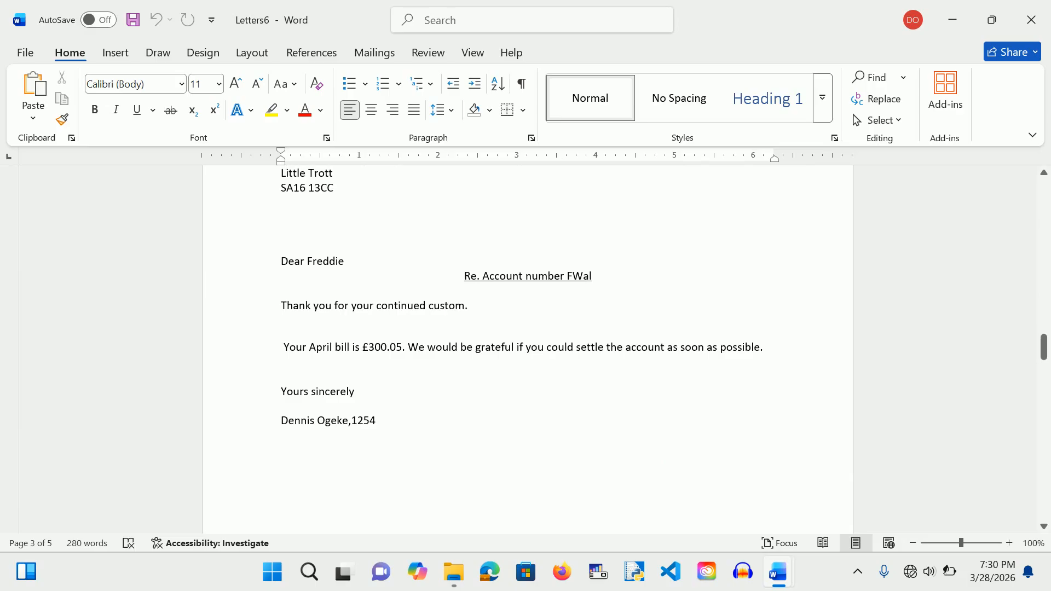
{"action": "scroll", "coordinate": [648, 411], "scroll_direction": "down", "scroll_amount": 9}
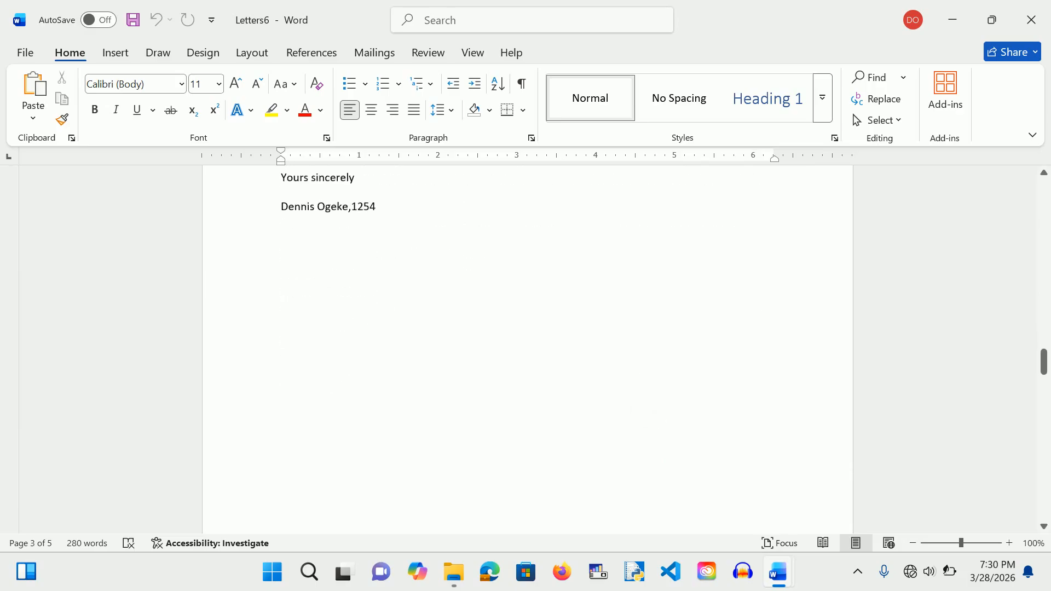
{"action": "scroll", "coordinate": [528, 350], "scroll_direction": "down", "scroll_amount": 9}
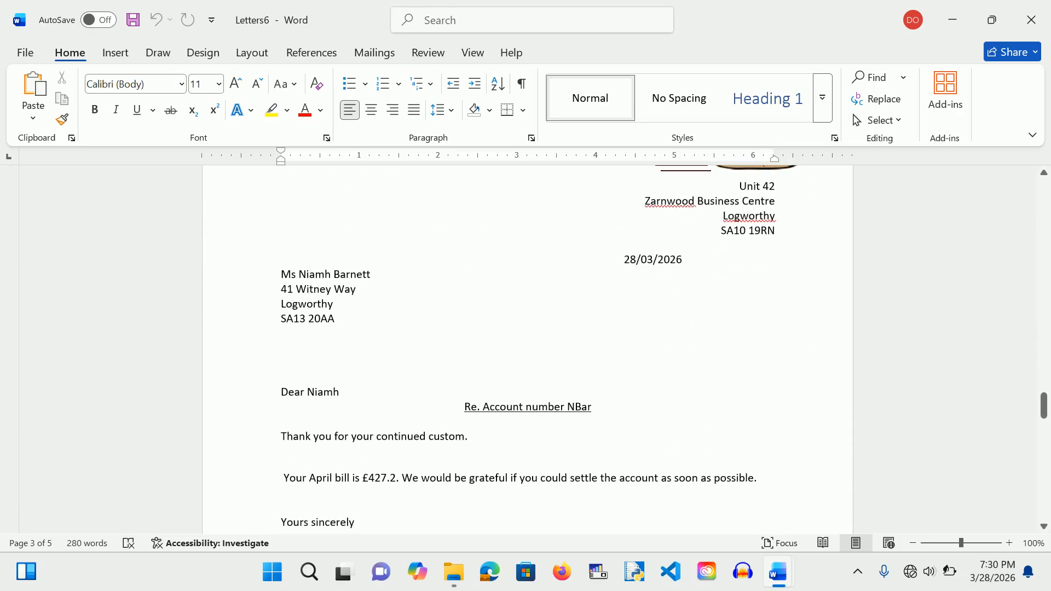
{"action": "scroll", "coordinate": [527, 350], "scroll_direction": "up", "scroll_amount": 6}
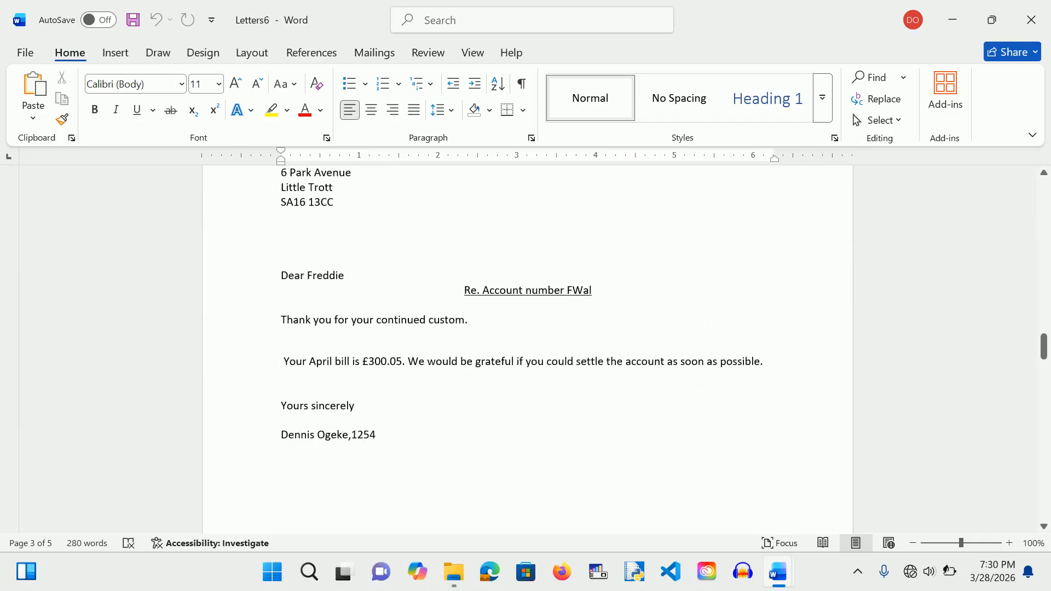
{"action": "scroll", "coordinate": [527, 350], "scroll_direction": "down", "scroll_amount": 1}
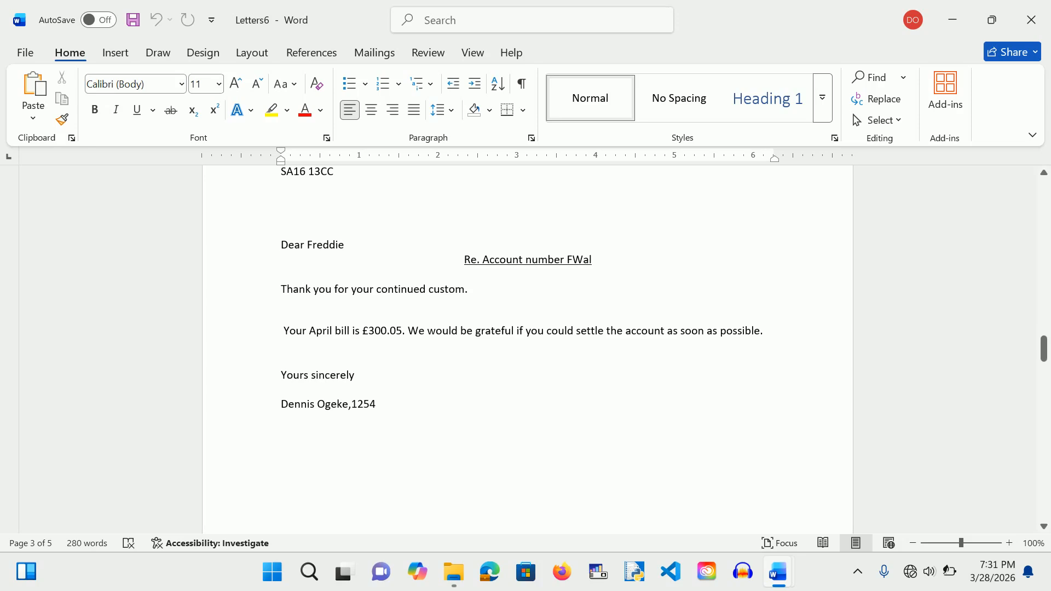
{"action": "scroll", "coordinate": [704, 381], "scroll_direction": "down", "scroll_amount": 8}
{"action": "scroll", "coordinate": [704, 381], "scroll_direction": "down", "scroll_amount": 10}
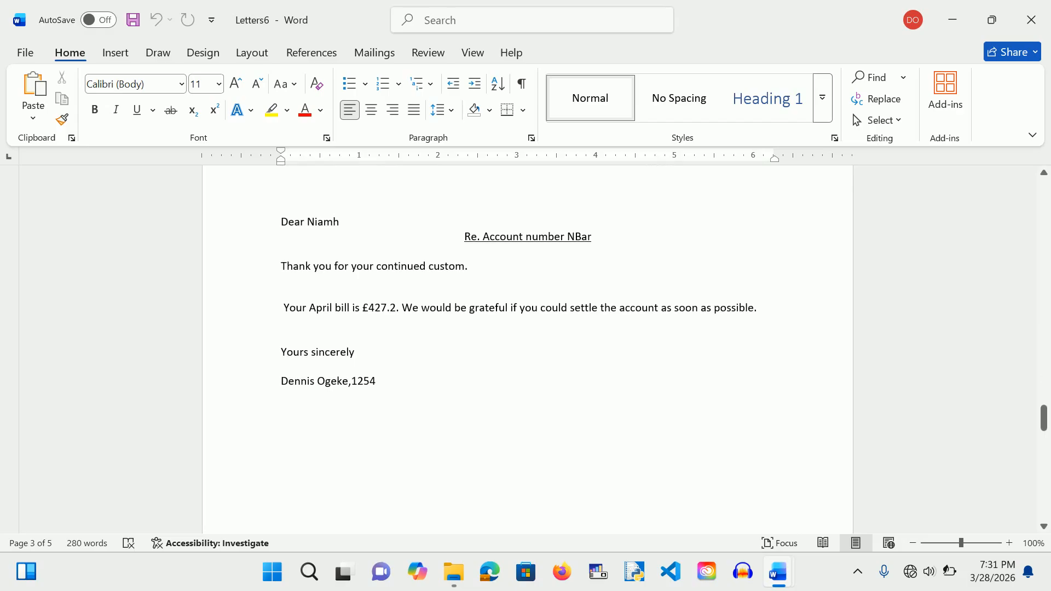
{"action": "scroll", "coordinate": [528, 350], "scroll_direction": "down", "scroll_amount": 1}
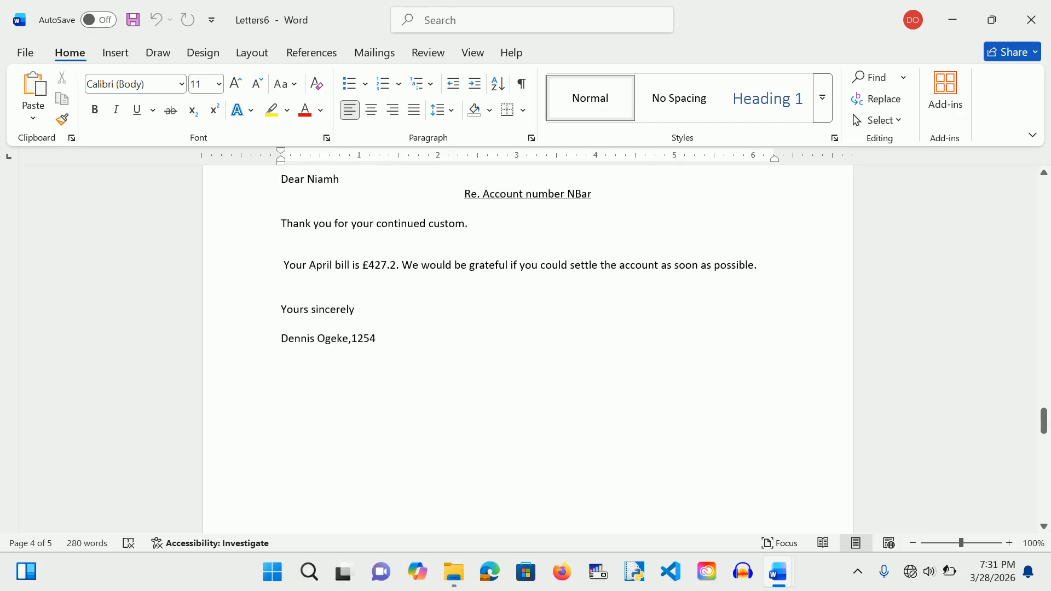
{"action": "scroll", "coordinate": [528, 350], "scroll_direction": "down", "scroll_amount": 7}
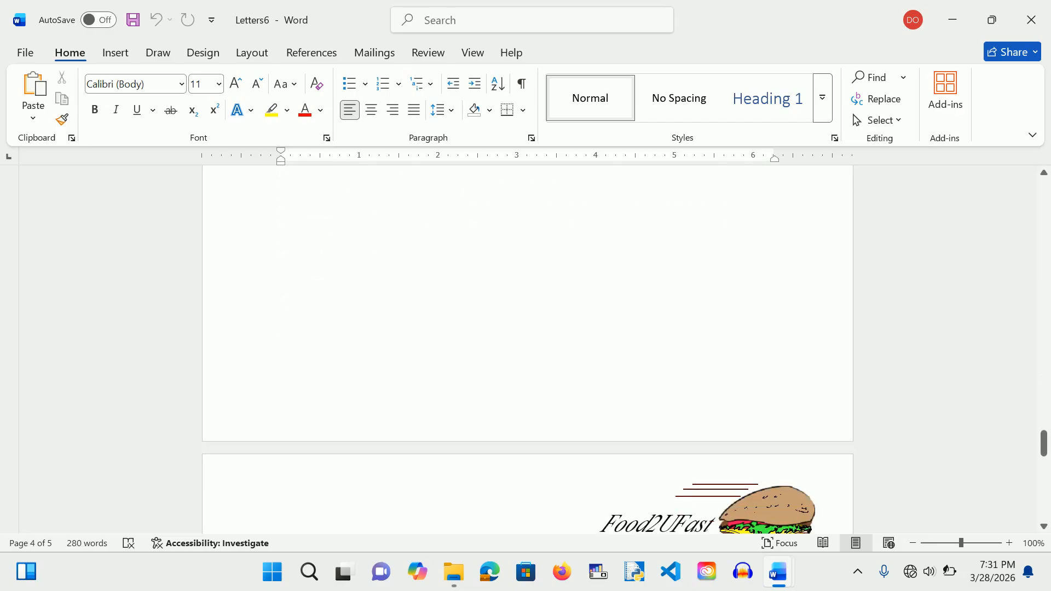
{"action": "scroll", "coordinate": [652, 374], "scroll_direction": "down", "scroll_amount": 8}
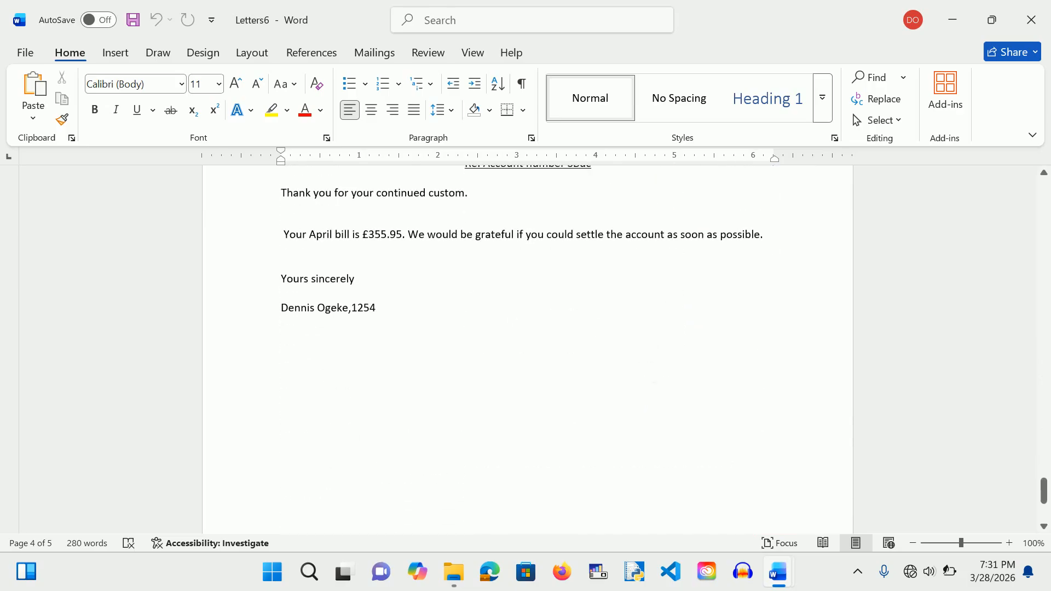
{"action": "scroll", "coordinate": [651, 373], "scroll_direction": "down", "scroll_amount": 2}
{"action": "scroll", "coordinate": [652, 373], "scroll_direction": "up", "scroll_amount": 15}
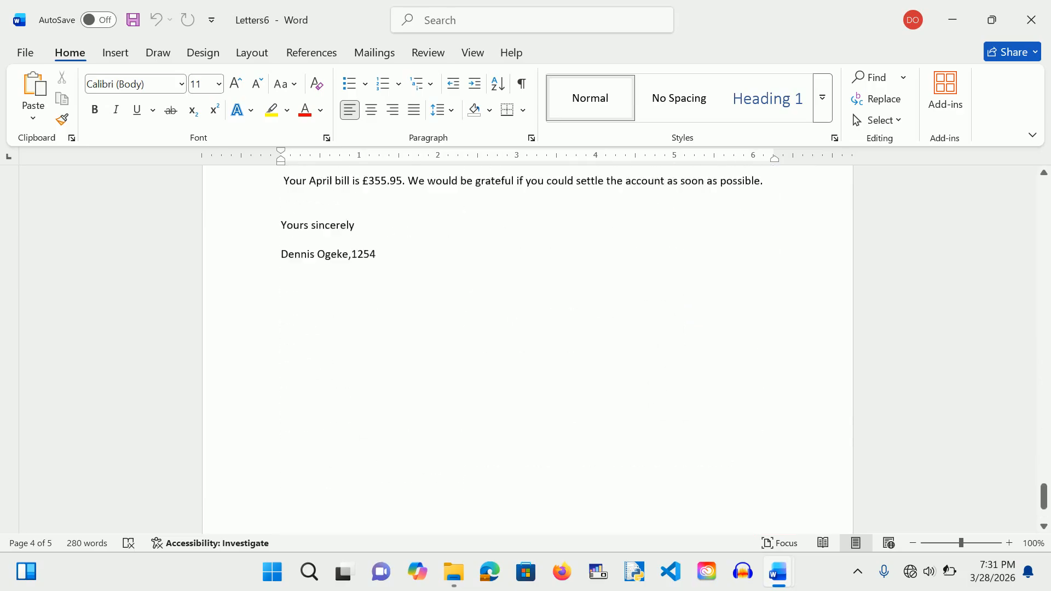
{"action": "scroll", "coordinate": [528, 351], "scroll_direction": "up", "scroll_amount": 2}
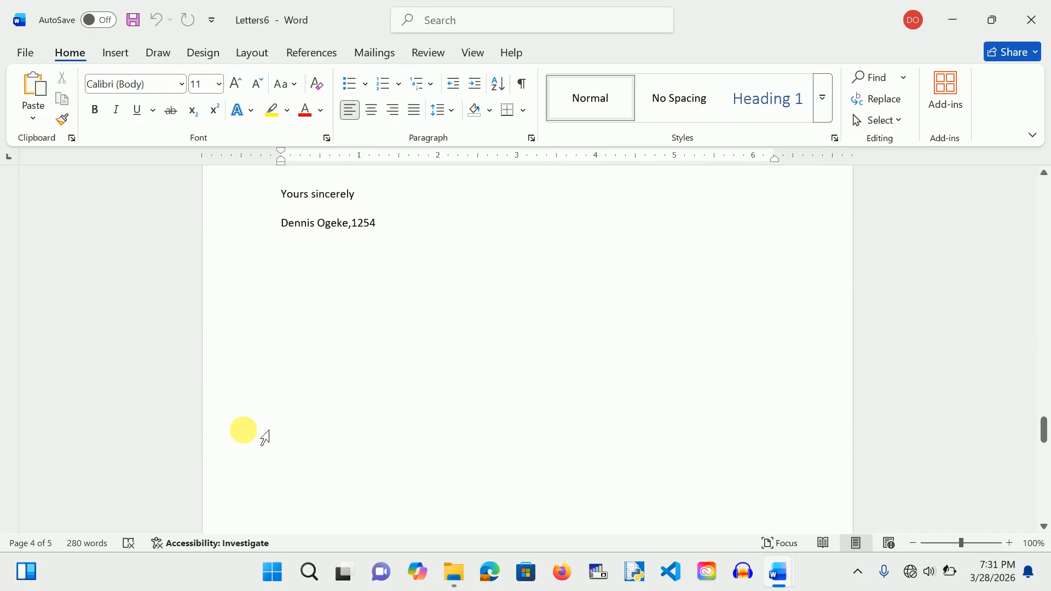
{"action": "mouse_move", "coordinate": [778, 584]}
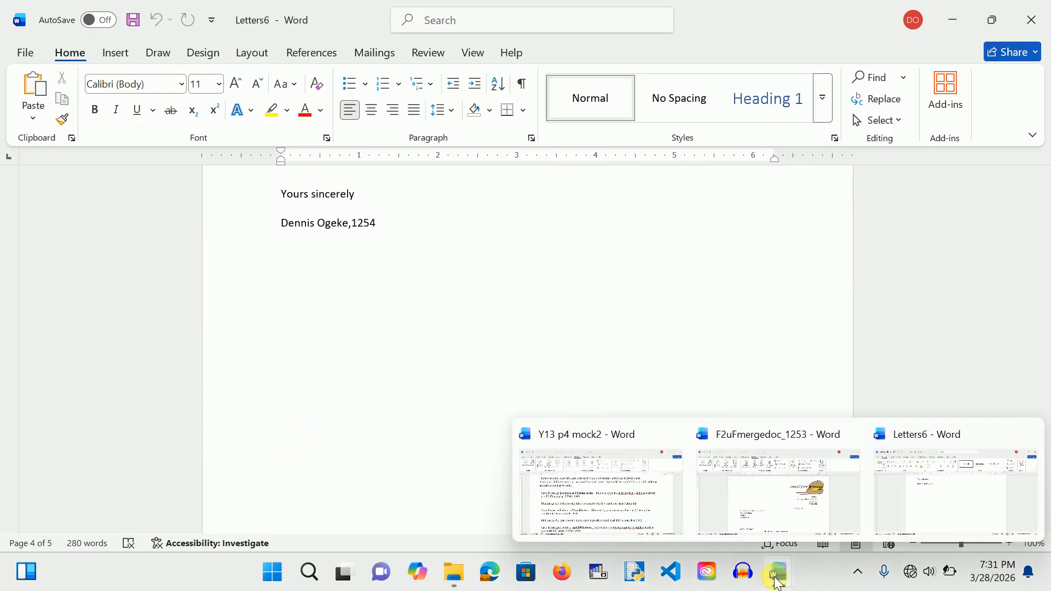
{"action": "left_click", "coordinate": [642, 506]}
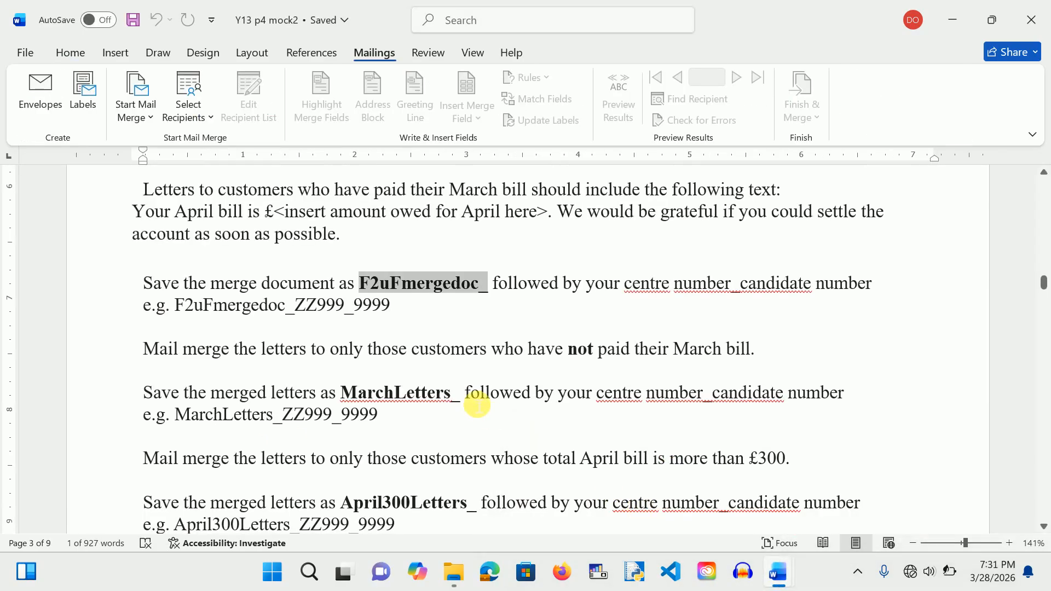
{"action": "scroll", "coordinate": [267, 214], "scroll_direction": "down", "scroll_amount": 2}
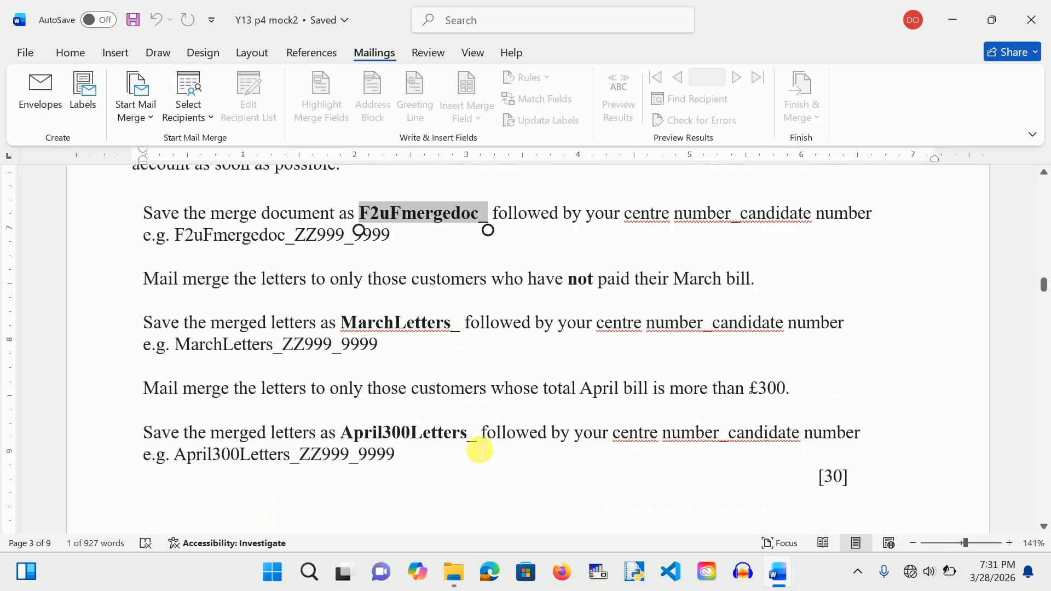
{"action": "left_click_drag", "start_coordinate": [482, 437], "coordinate": [390, 432]}
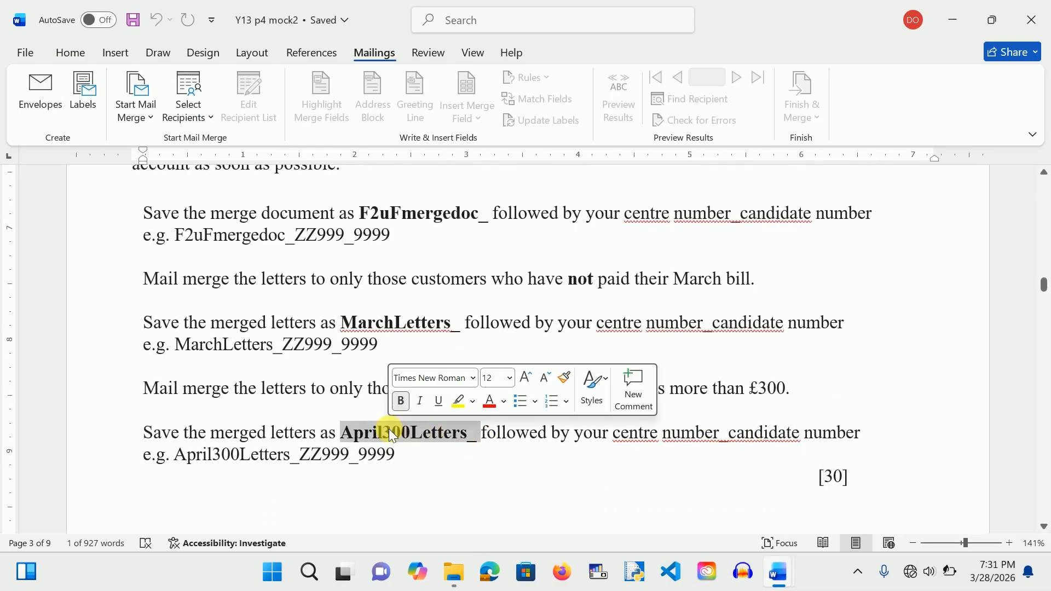
{"action": "mouse_move", "coordinate": [782, 574]}
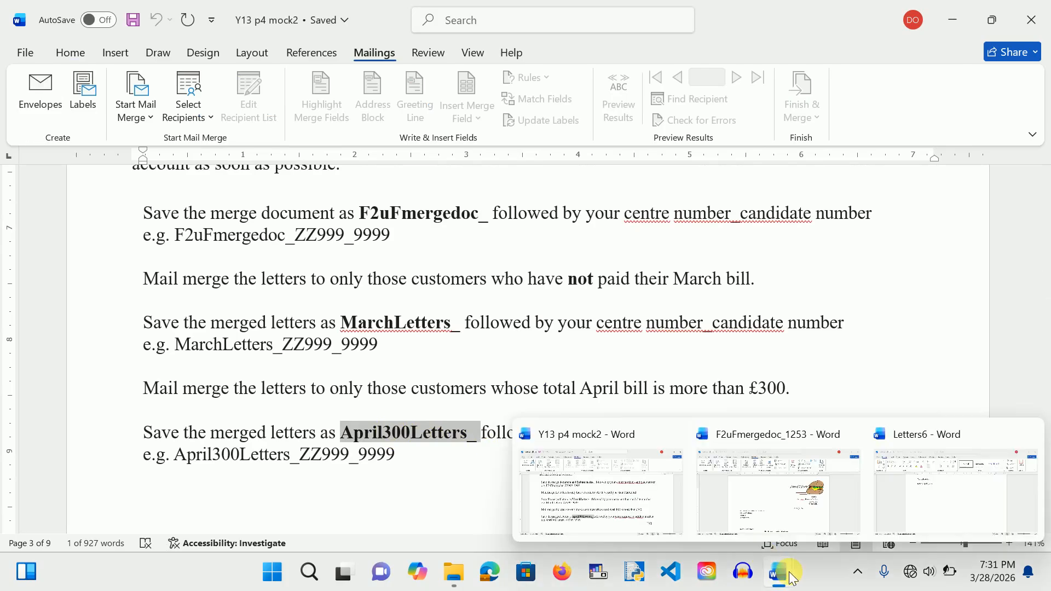
{"action": "left_click", "coordinate": [922, 501]}
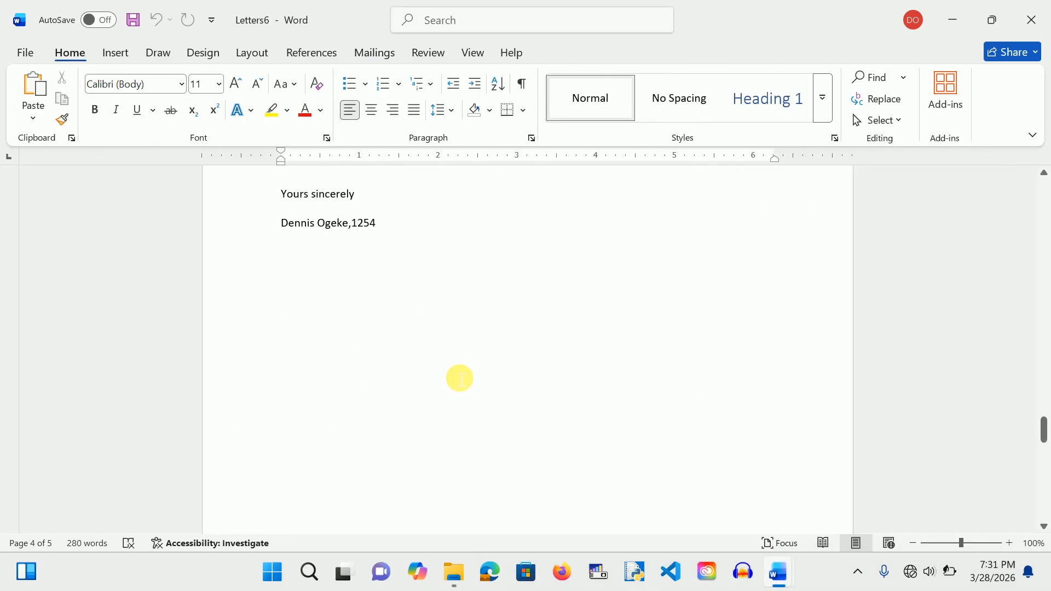
Step: Save the merged letters as April300Letters_ with the candidate number, then close the document
{"action": "key", "text": "ctrl+s"}
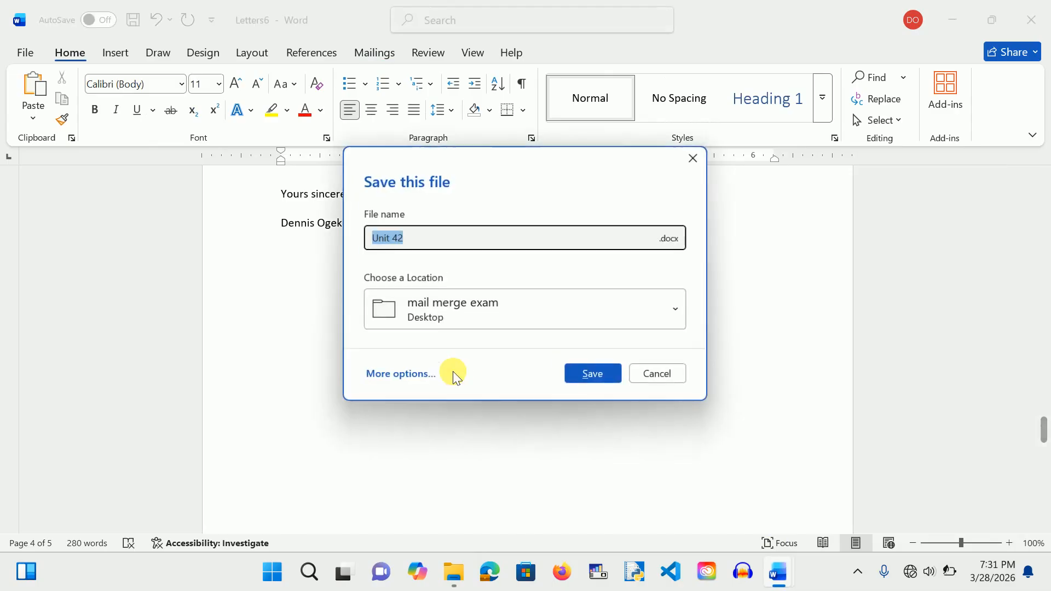
{"action": "type", "text": "April300Letters_"}
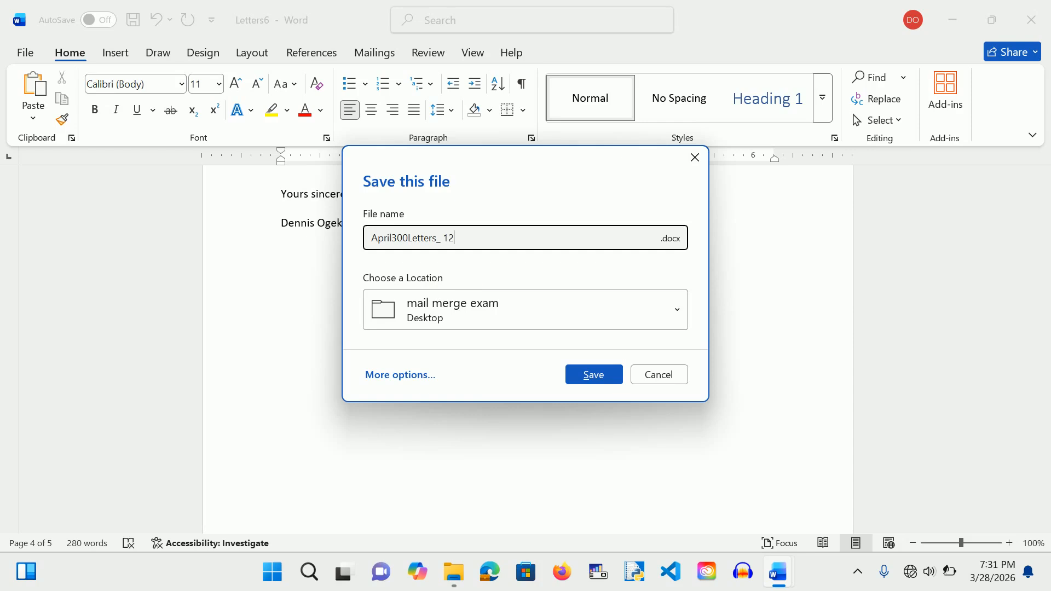
{"action": "left_click", "coordinate": [585, 373]}
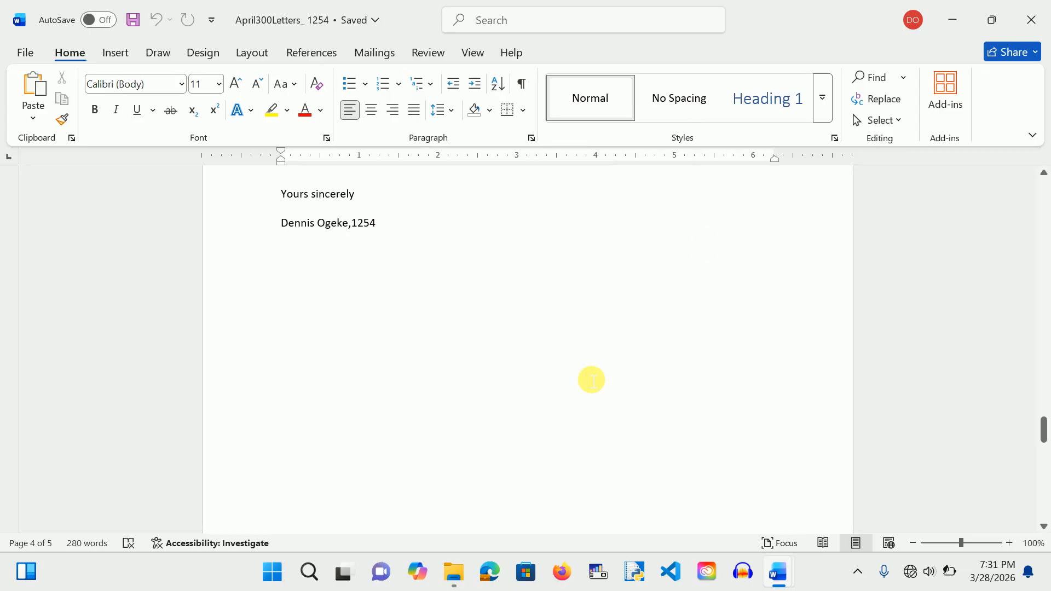
{"action": "left_click", "coordinate": [1028, 23]}
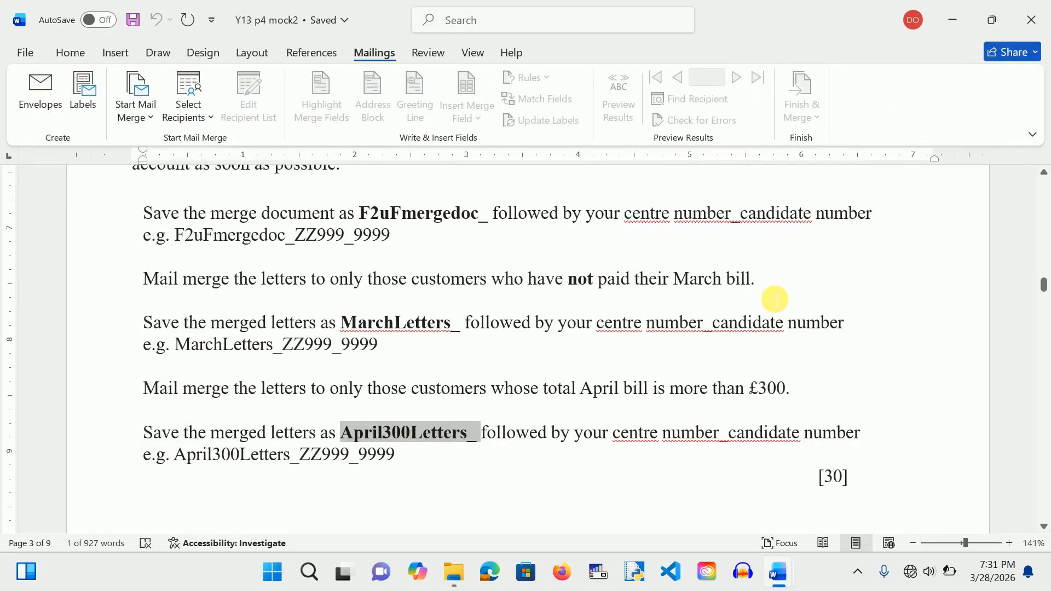